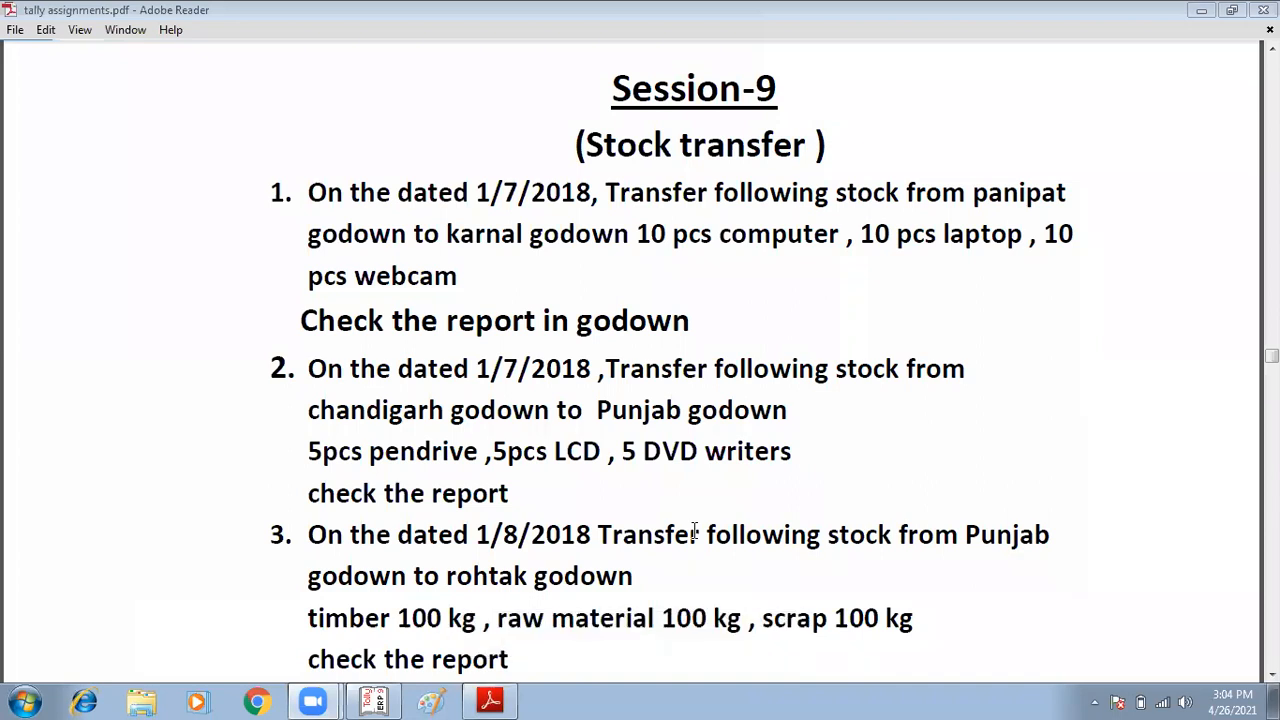
{"action": "left_click", "coordinate": [430, 698]}
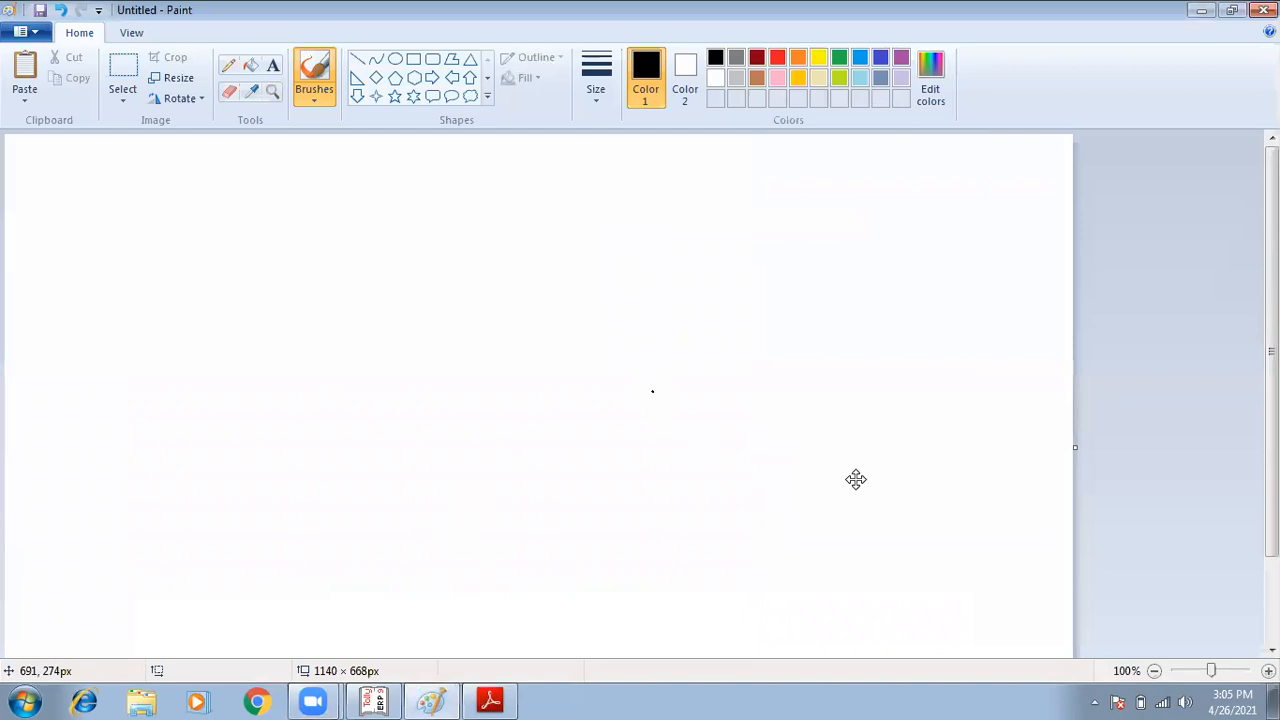
{"action": "key", "text": "ctrl+v"}
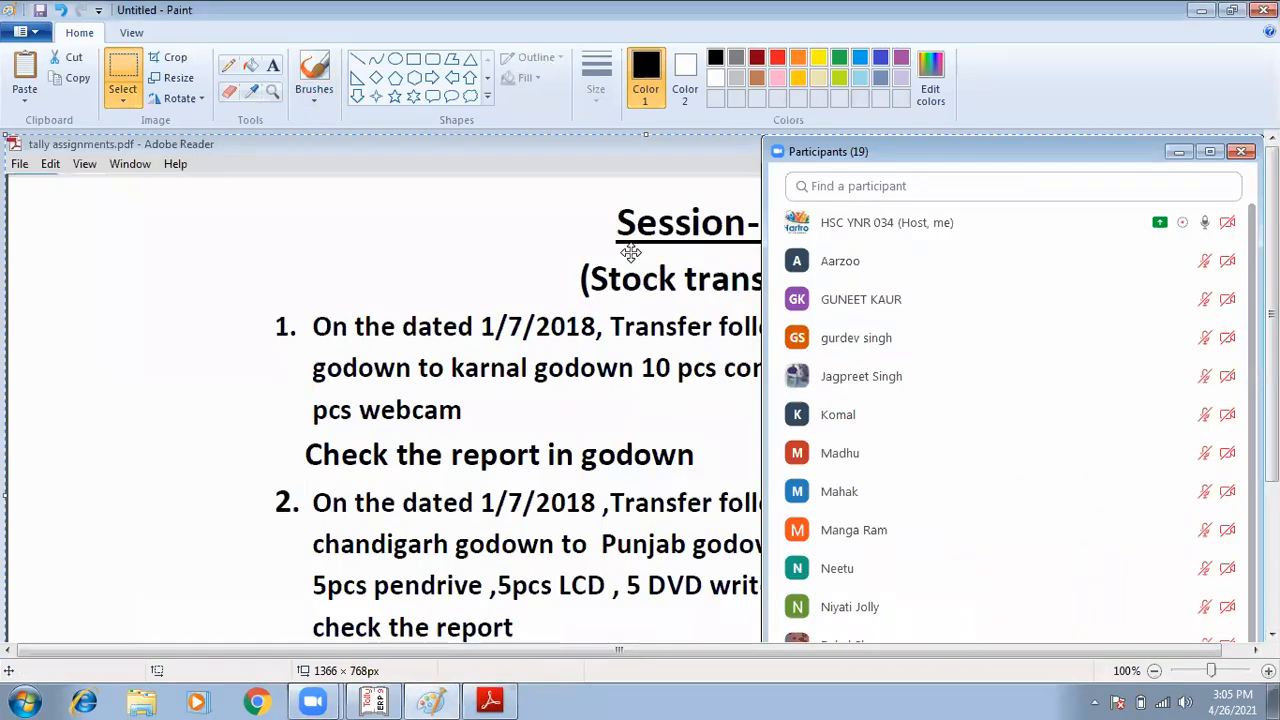
{"action": "key", "text": "Delete"}
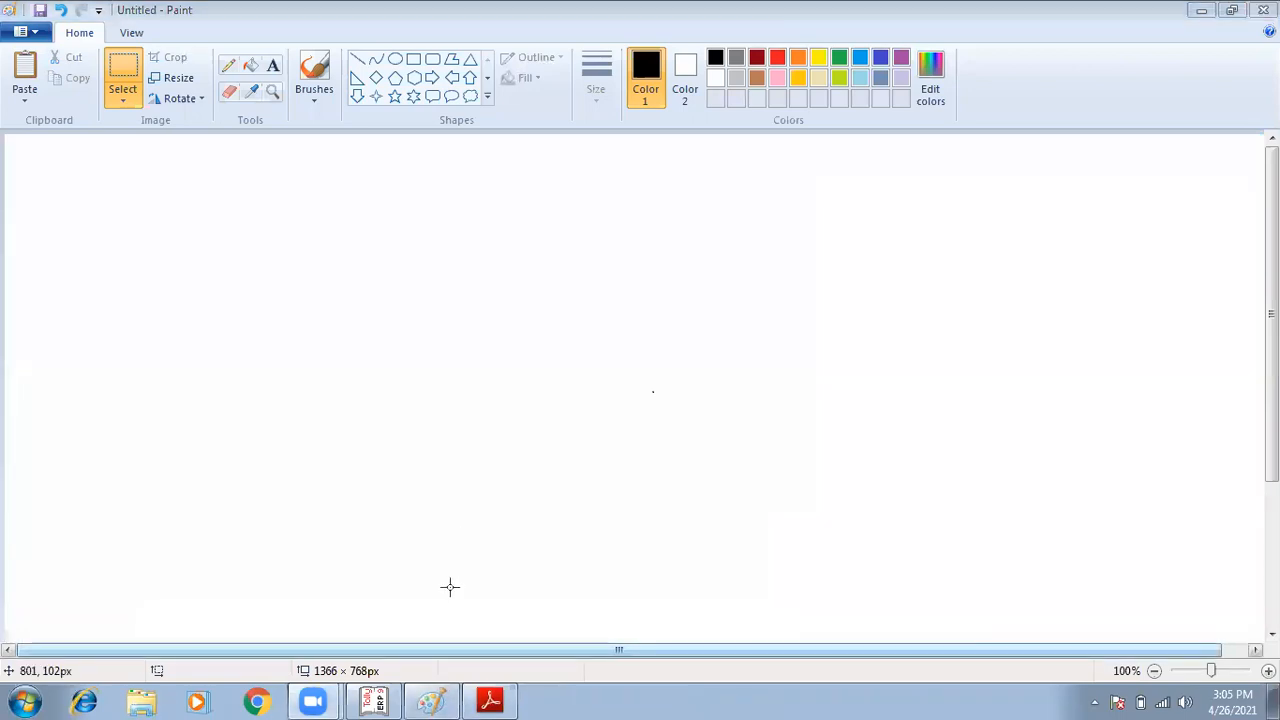
{"action": "left_click", "coordinate": [1198, 12]}
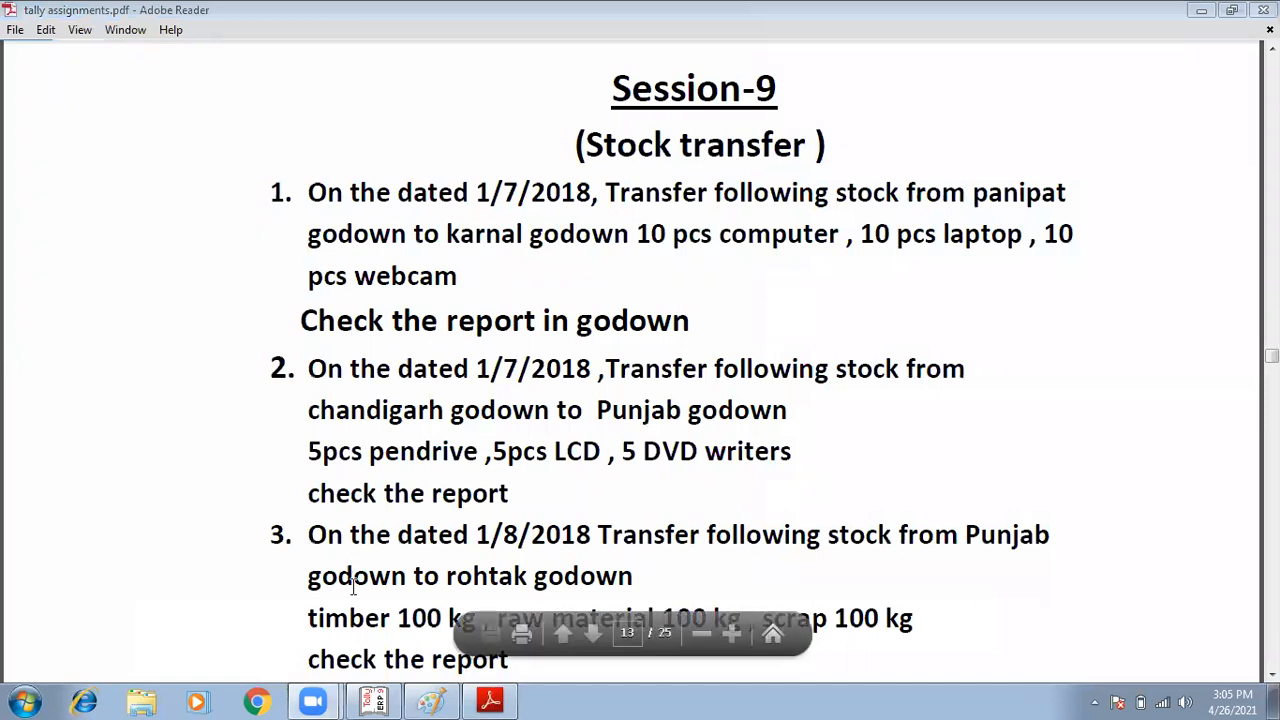
- Switch to Paint, paste the captured screenshot, save it as a JPEG picture named 4, and close Paint
{"action": "left_click", "coordinate": [430, 700]}
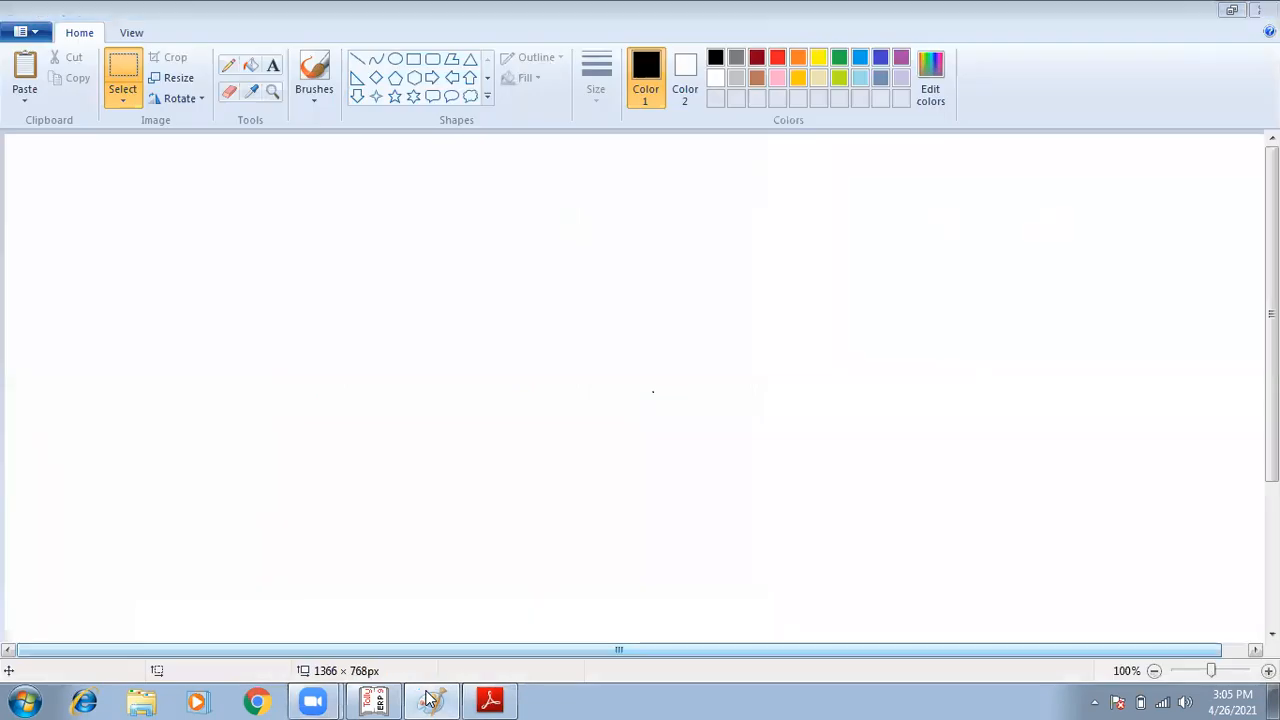
{"action": "key", "text": "ctrl+v"}
{"action": "left_click", "coordinate": [32, 32]}
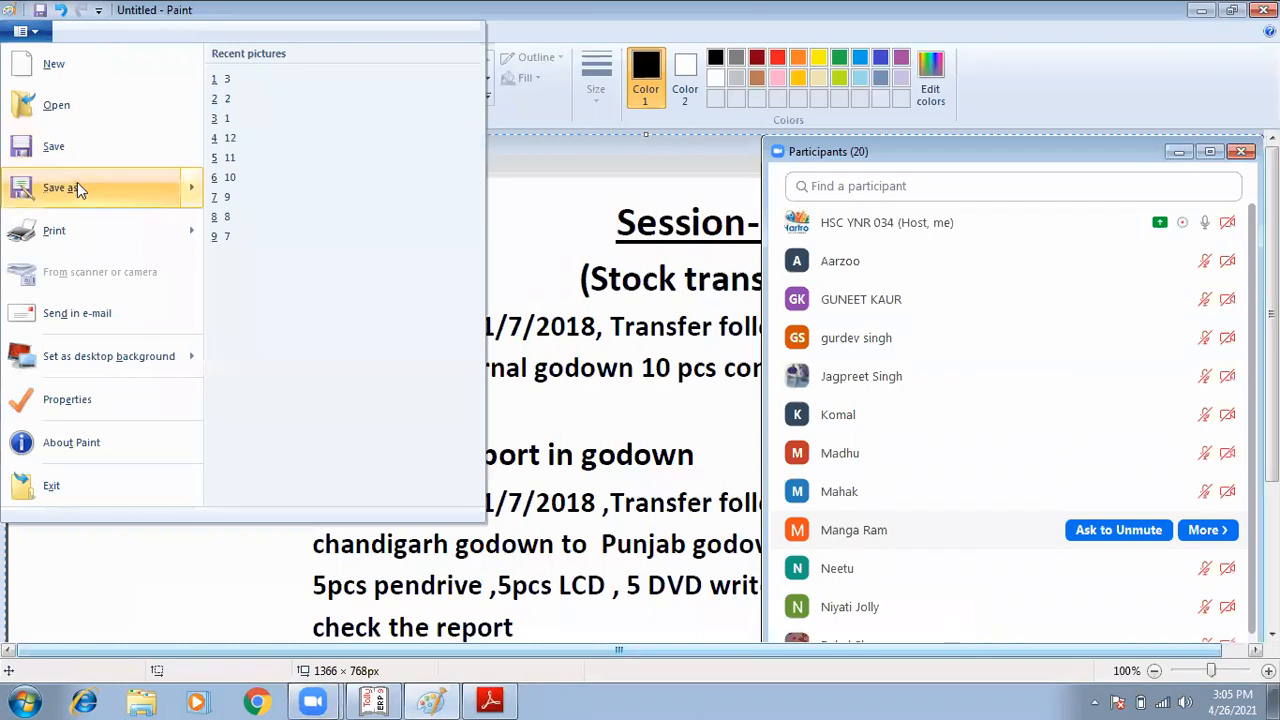
{"action": "mouse_move", "coordinate": [77, 183]}
{"action": "left_click", "coordinate": [268, 141]}
{"action": "type", "text": "4"}
{"action": "key", "text": "Return"}
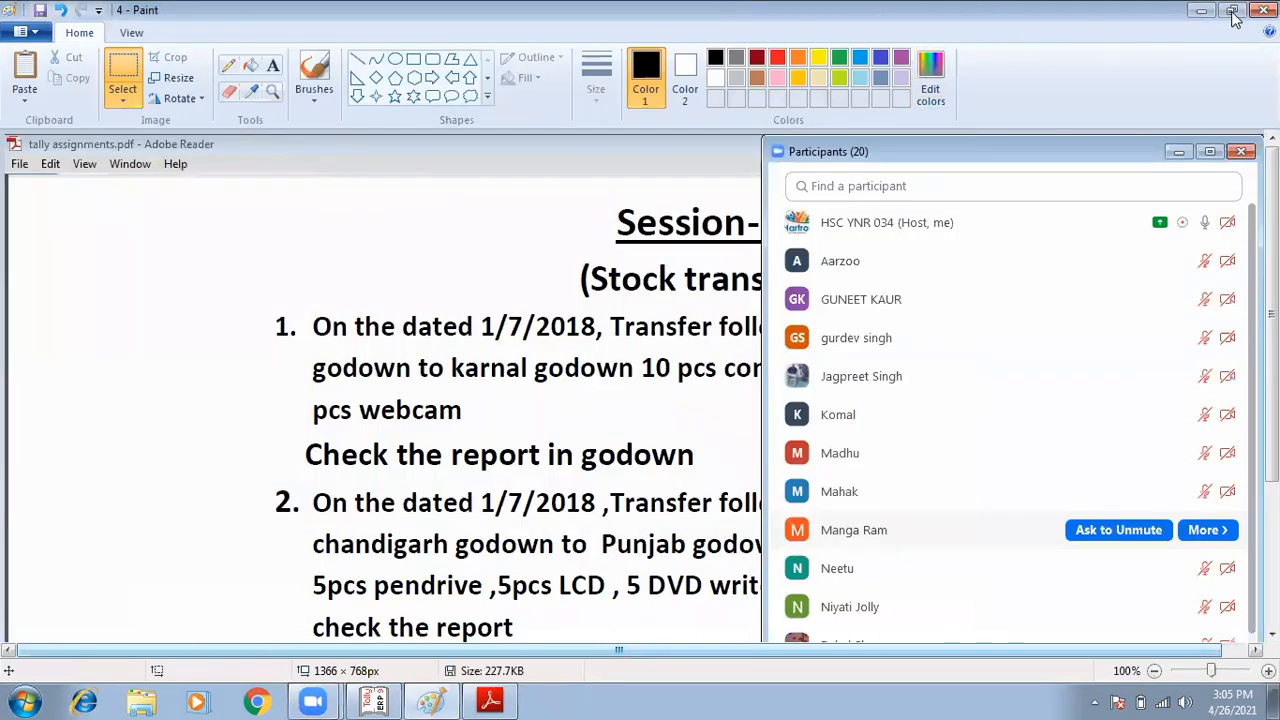
{"action": "left_click", "coordinate": [1264, 10]}
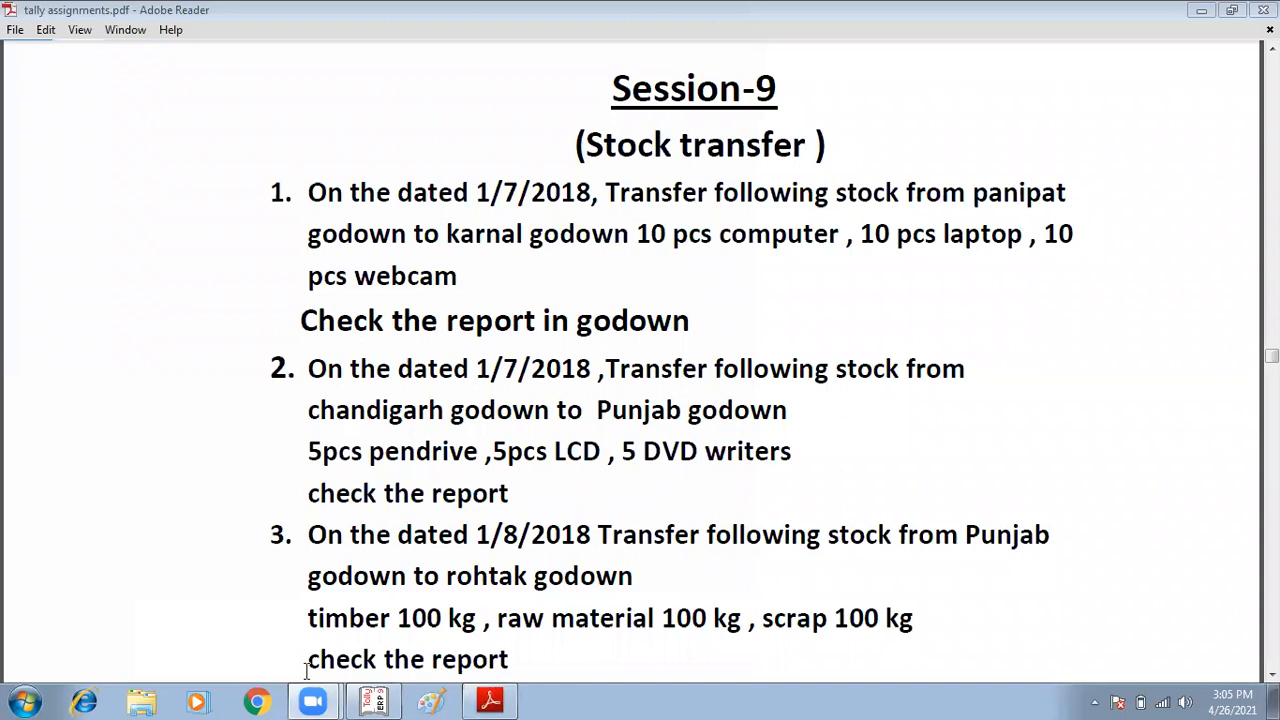
- Paste the newly captured screenshot into a new Paint picture and save it as a JPEG named 5
{"action": "left_click", "coordinate": [430, 702]}
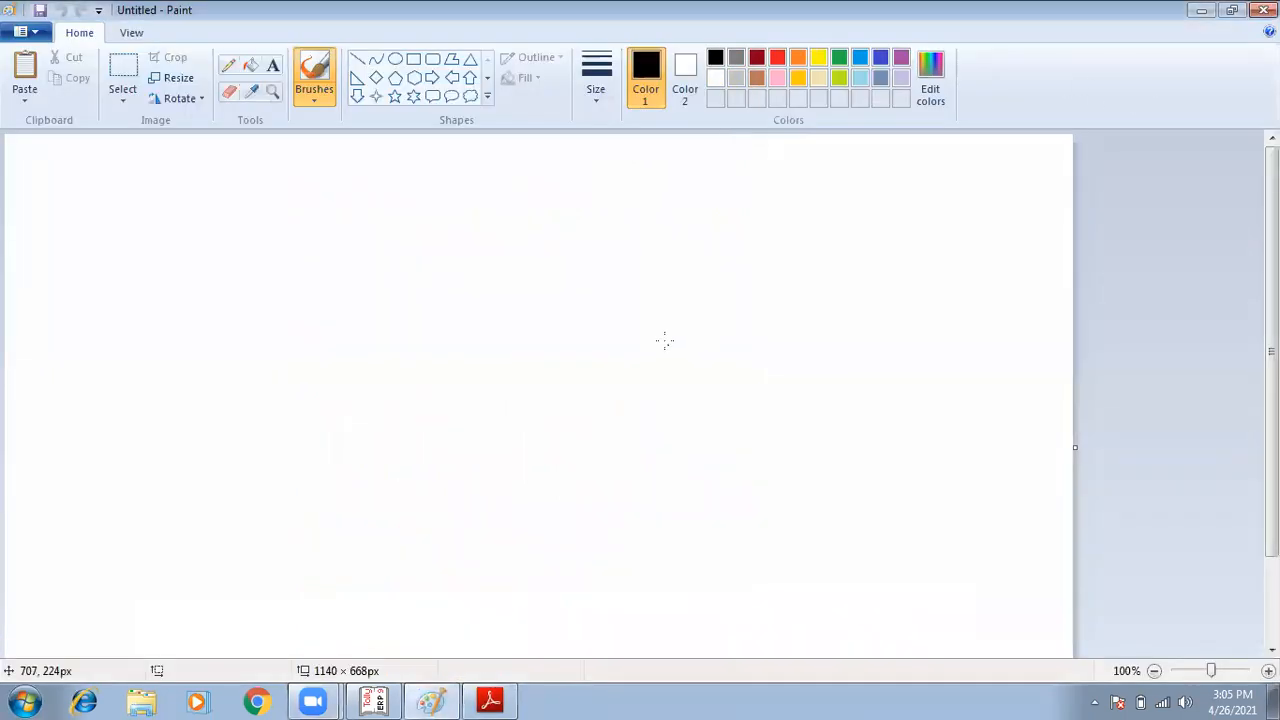
{"action": "key", "text": "ctrl+v"}
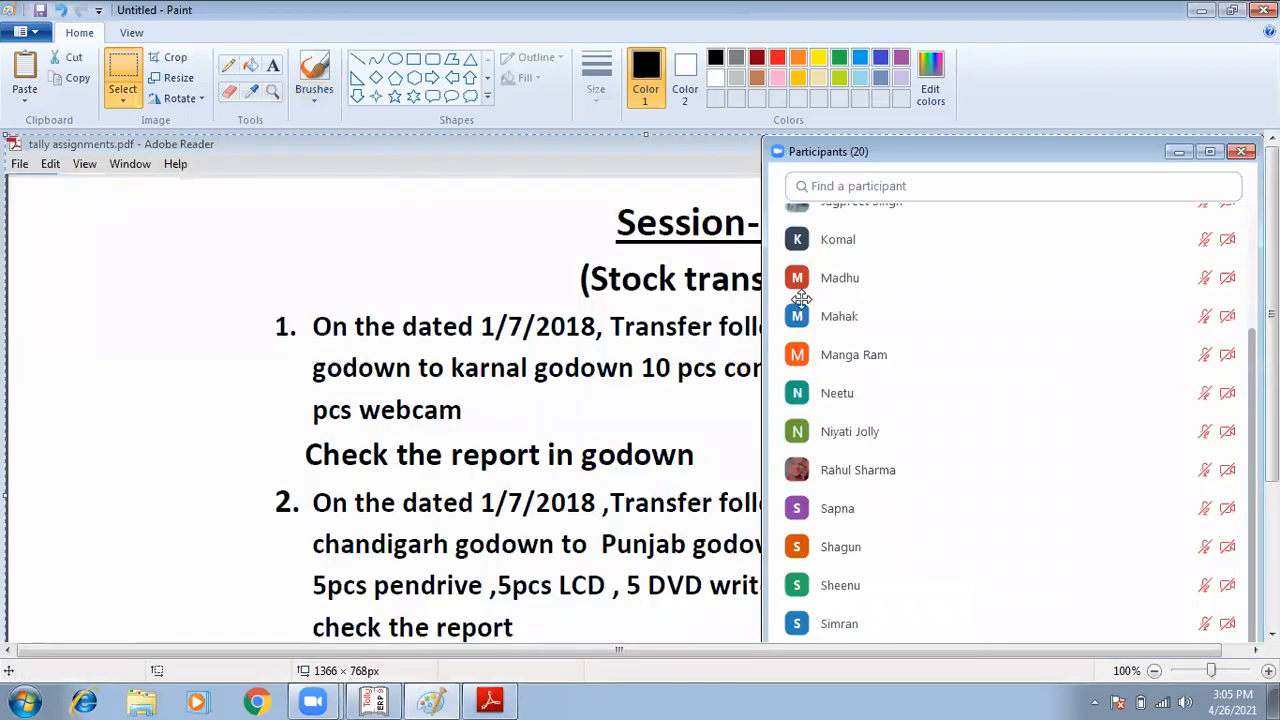
{"action": "scroll", "coordinate": [800, 298], "scroll_direction": "down", "scroll_amount": 3}
{"action": "scroll", "coordinate": [710, 247], "scroll_direction": "up", "scroll_amount": 3}
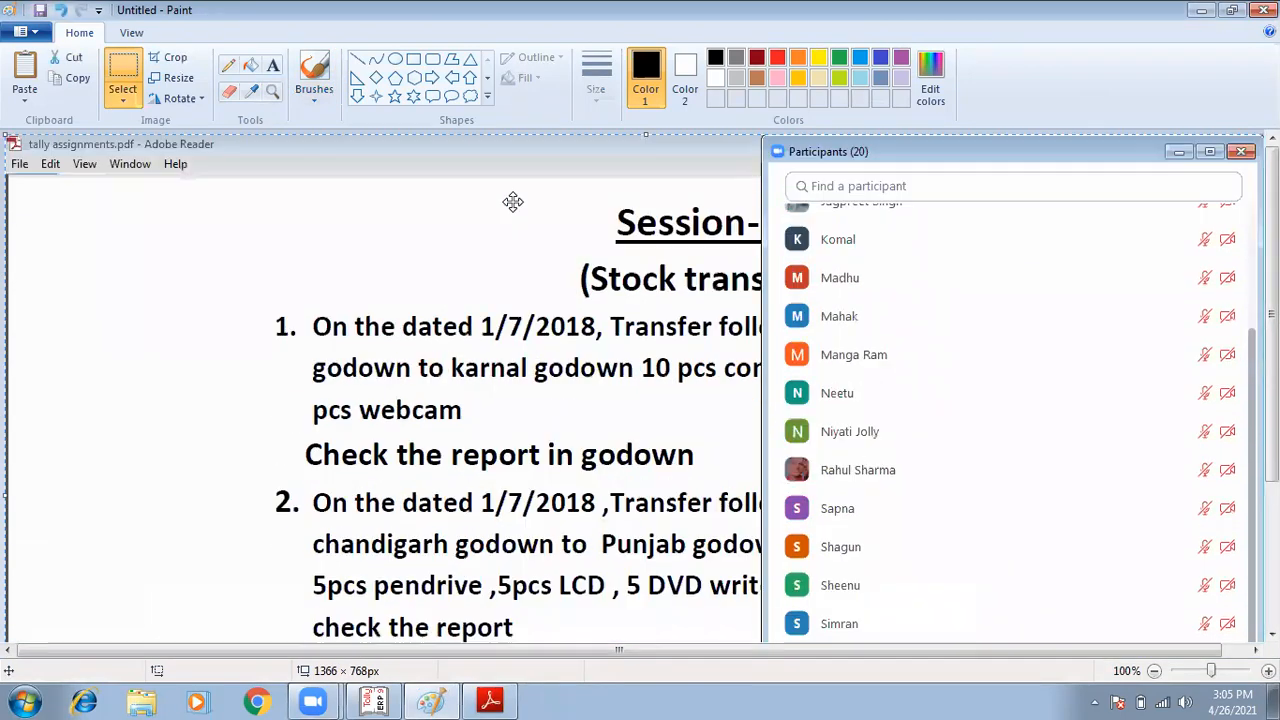
{"action": "left_click", "coordinate": [27, 31]}
{"action": "mouse_move", "coordinate": [80, 190]}
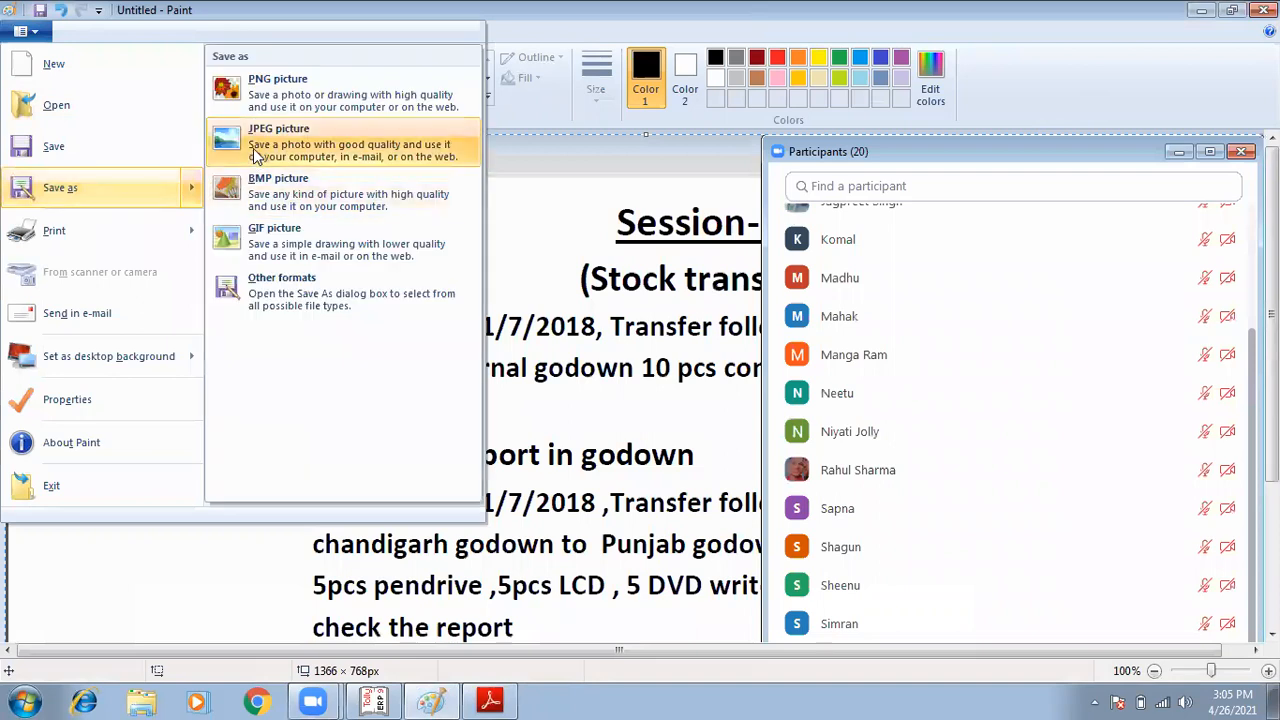
{"action": "left_click", "coordinate": [253, 148]}
{"action": "type", "text": "5"}
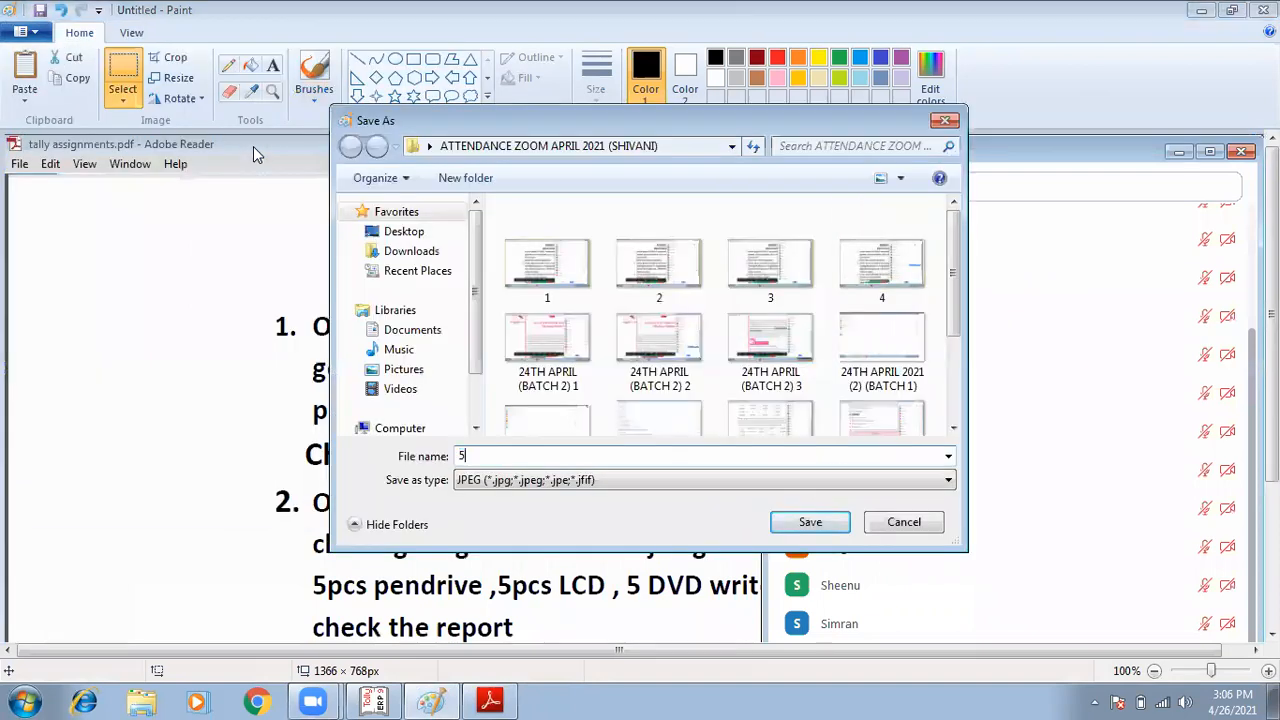
{"action": "key", "text": "Return"}
{"action": "double_click", "coordinate": [450, 140]}
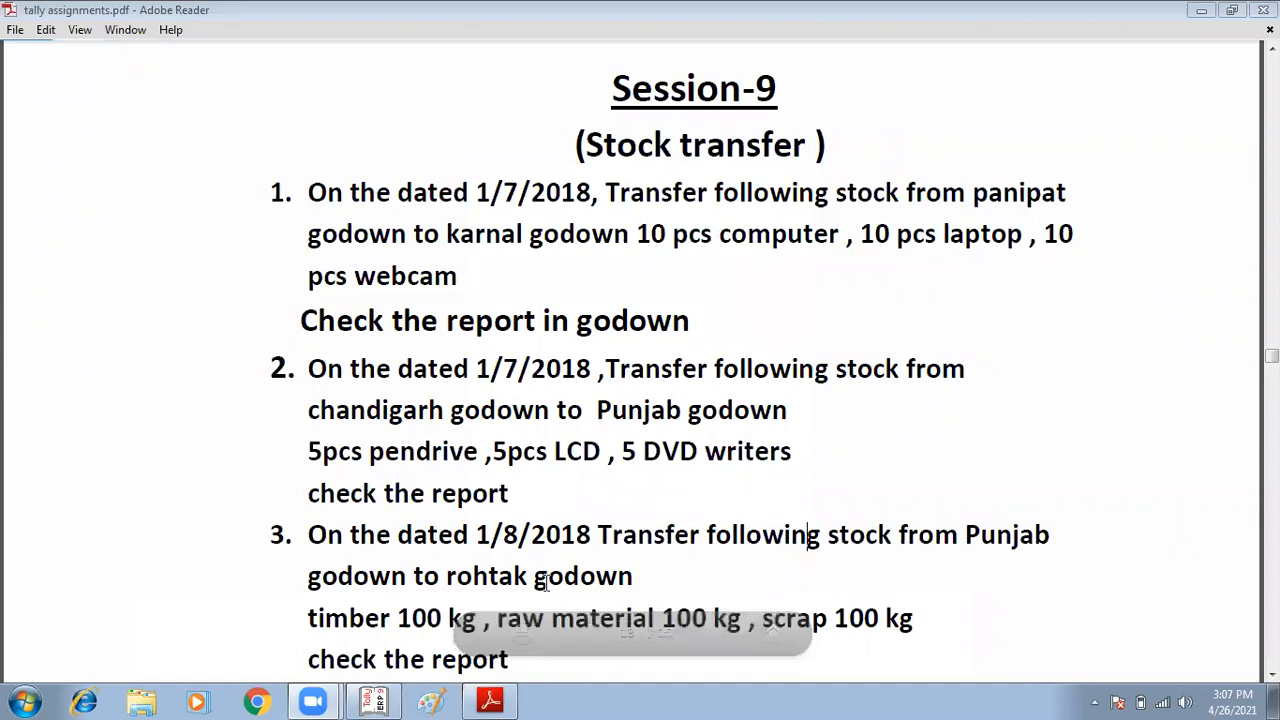
- Switch to Tally.ERP 9 and start it with Work in Educational Mode
{"action": "left_click", "coordinate": [373, 701]}
{"action": "key", "text": "Down"}
{"action": "key", "text": "Down"}
{"action": "key", "text": "Down"}
{"action": "key", "text": "Down"}
{"action": "key", "text": "Down"}
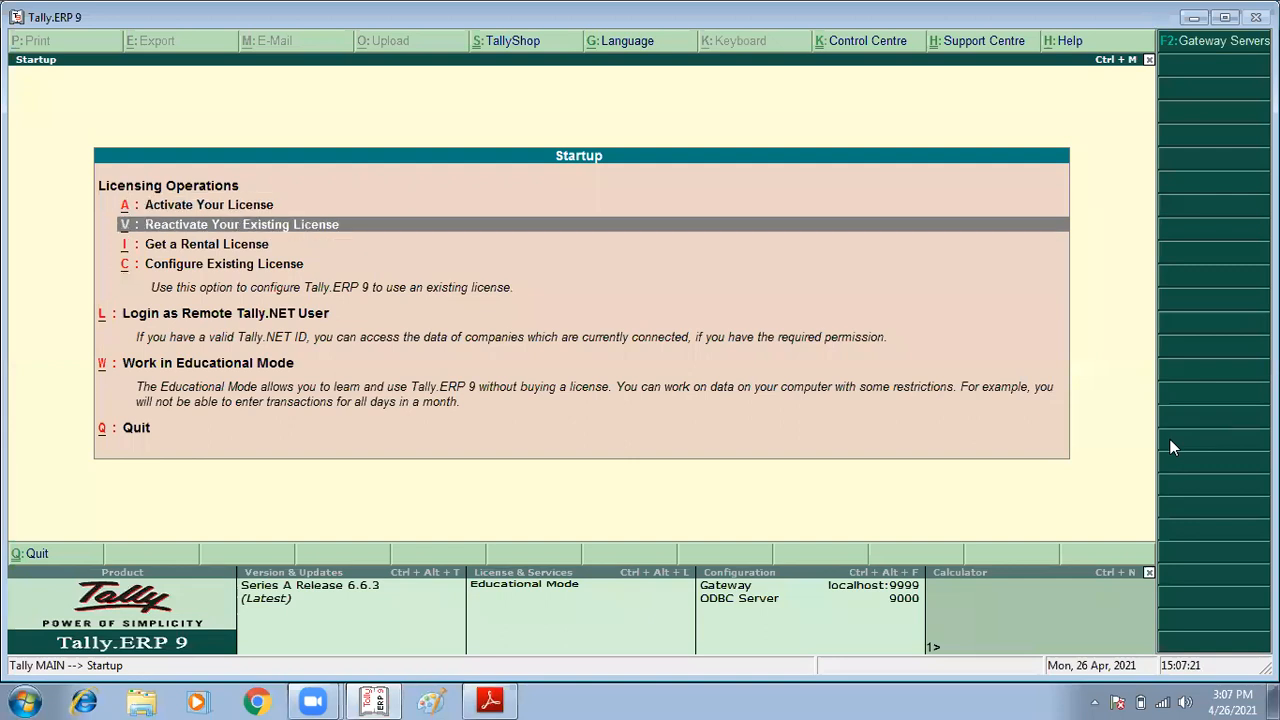
{"action": "key", "text": "Return"}
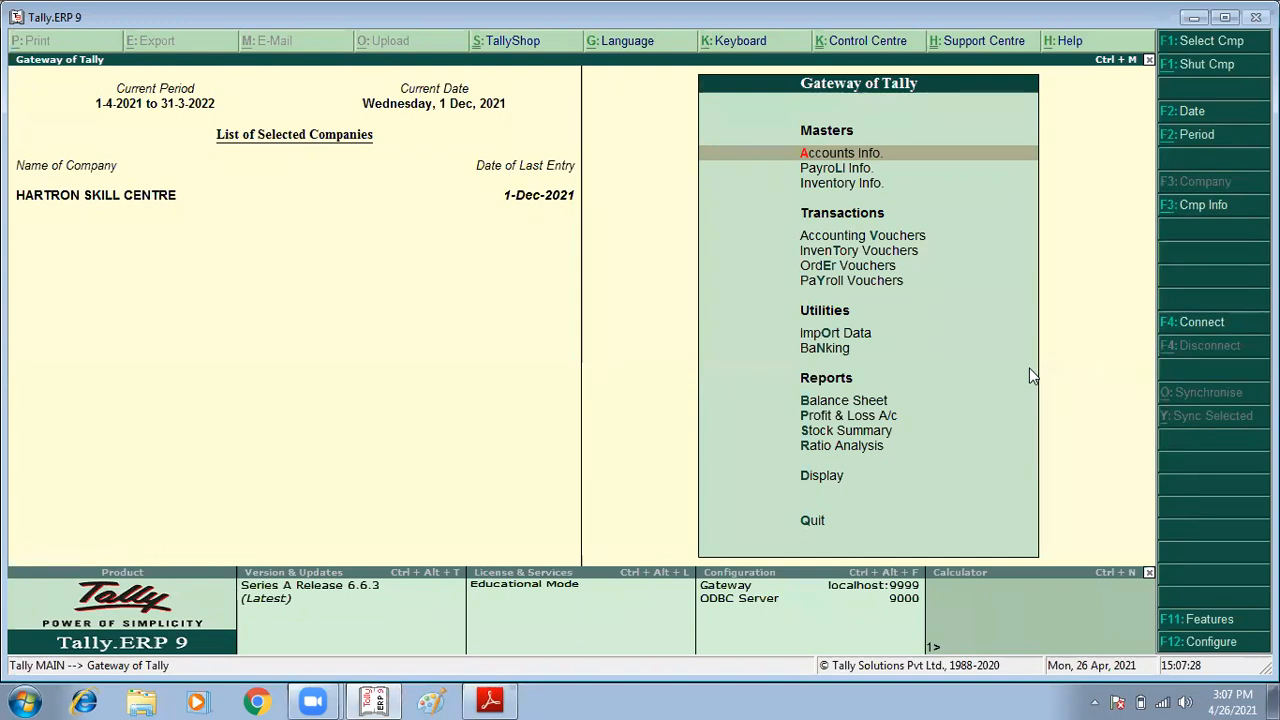
{"action": "key", "text": "F1"}
{"action": "type", "text": "BAT"}
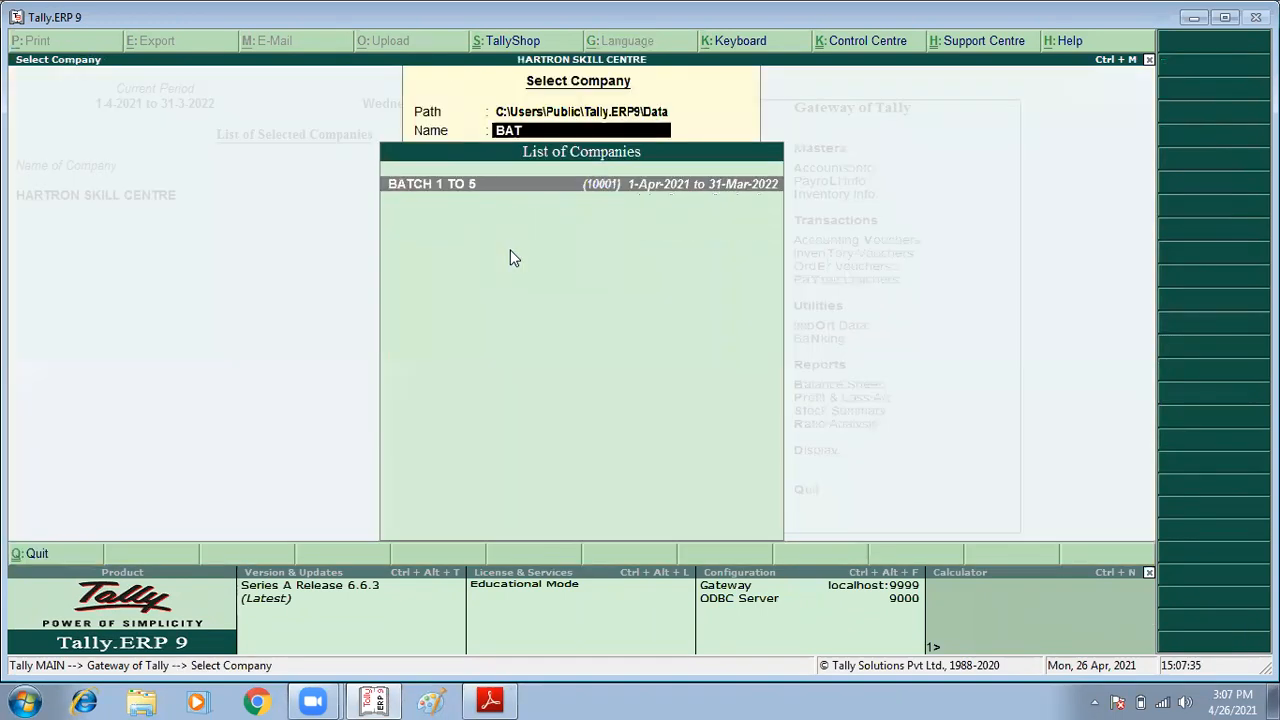
{"action": "key", "text": "BackSpace"}
{"action": "key", "text": "BackSpace"}
{"action": "key", "text": "BackSpace"}
{"action": "key", "text": "Escape"}
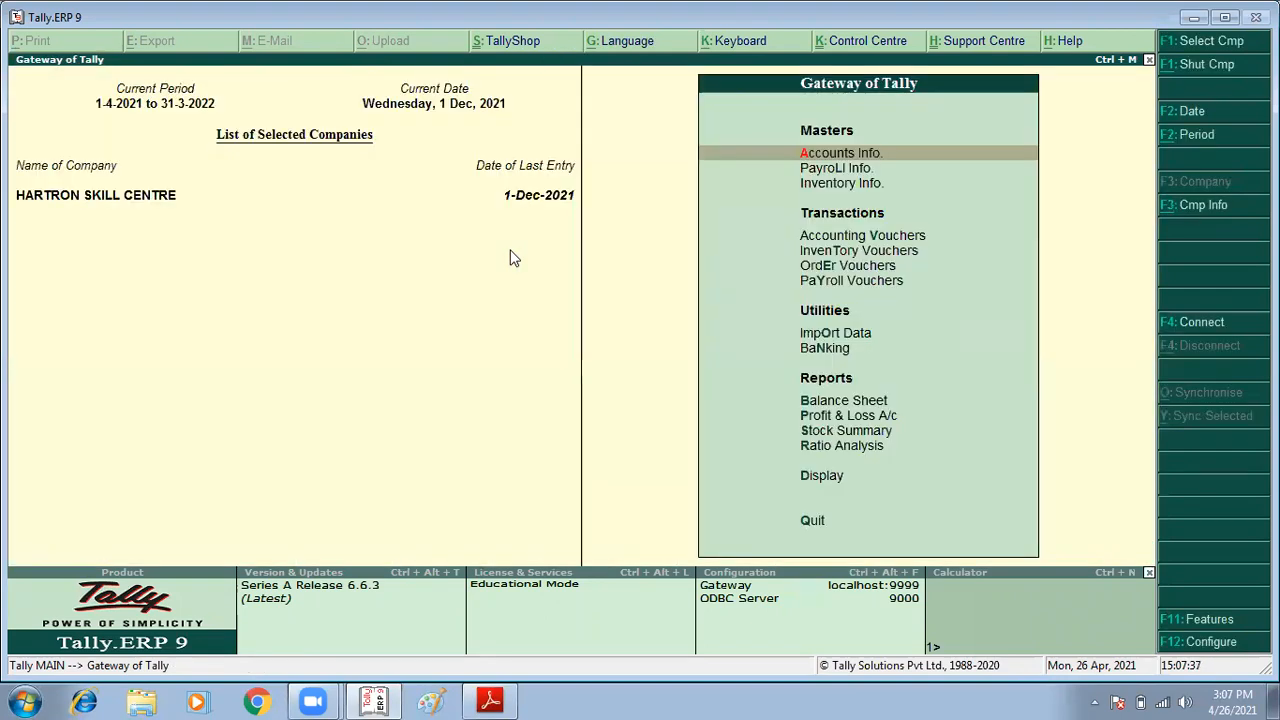
- Load the company BATCH 1 TO 5
{"action": "key", "text": "F1"}
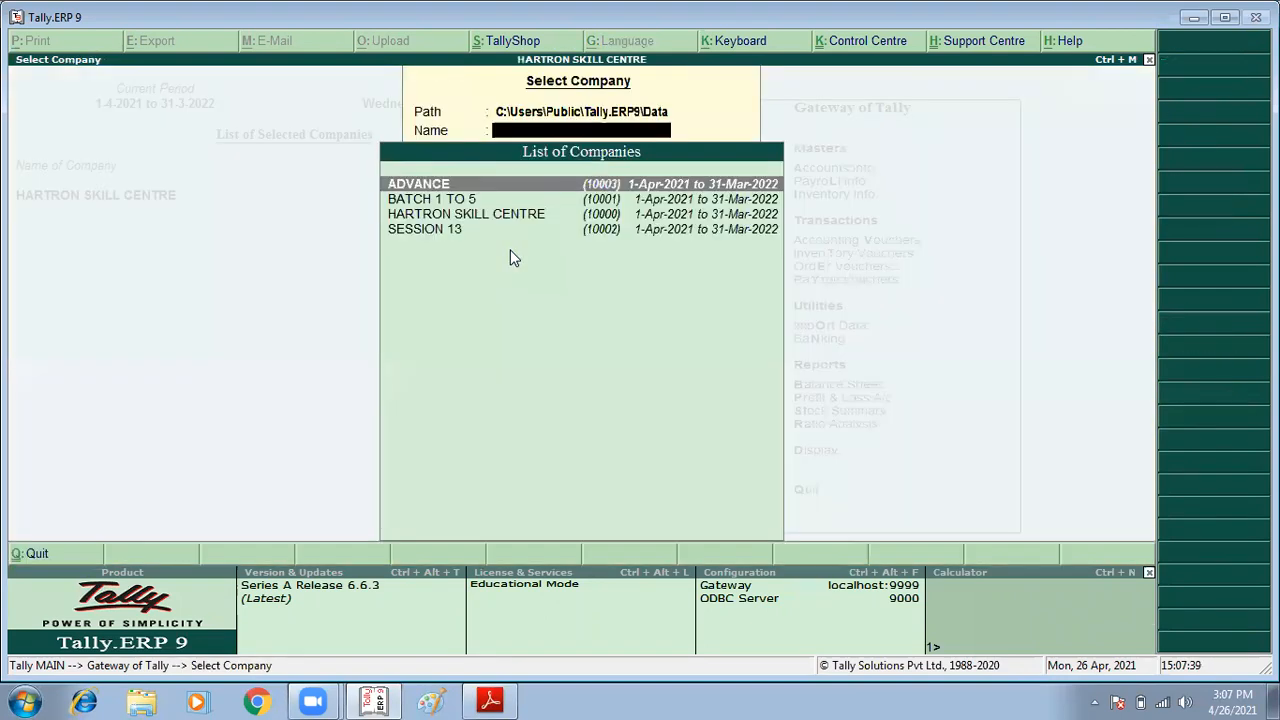
{"action": "key", "text": "Down"}
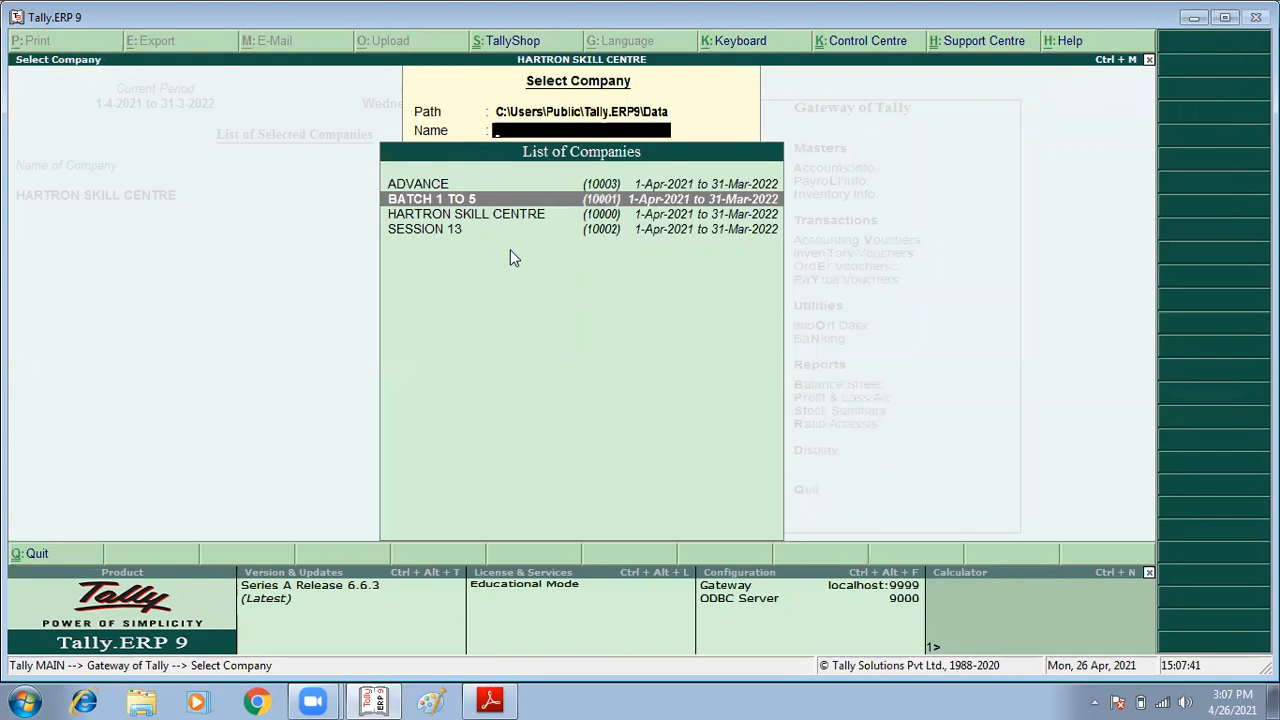
{"action": "key", "text": "Return"}
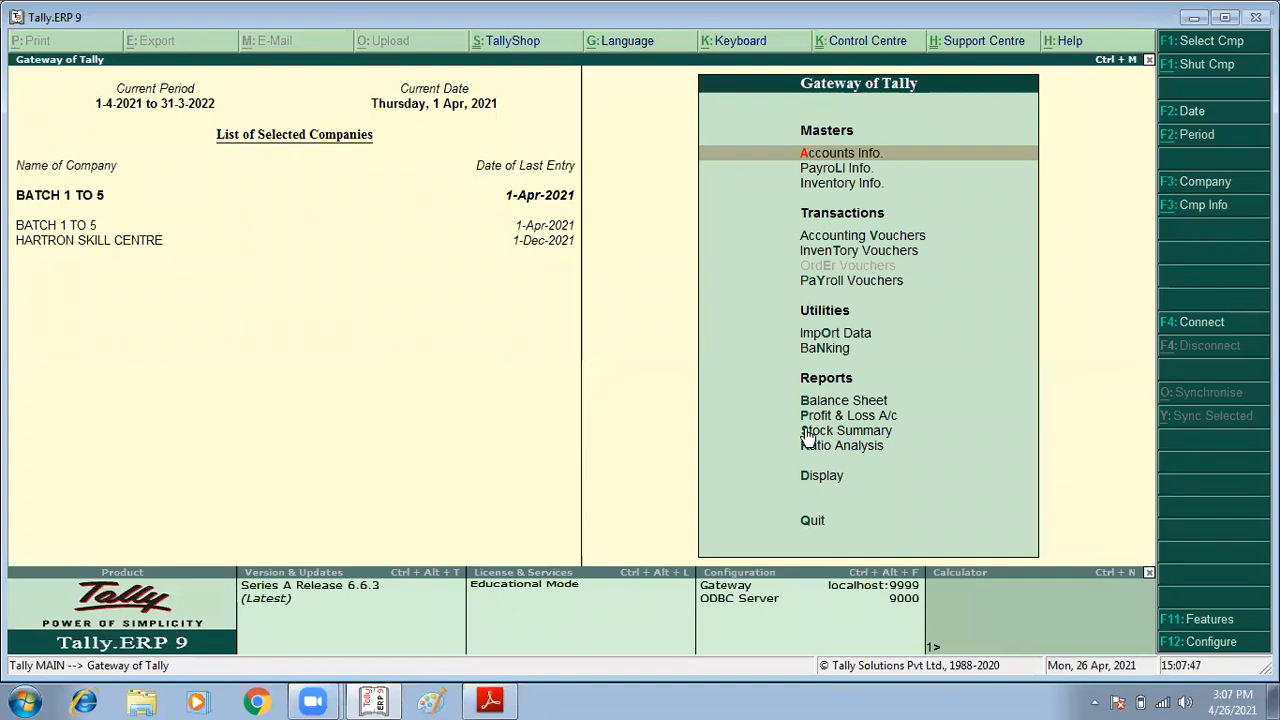
- Open the single stock item display selection from the inventory masters
{"action": "key", "text": "Down"}
{"action": "key", "text": "Down"}
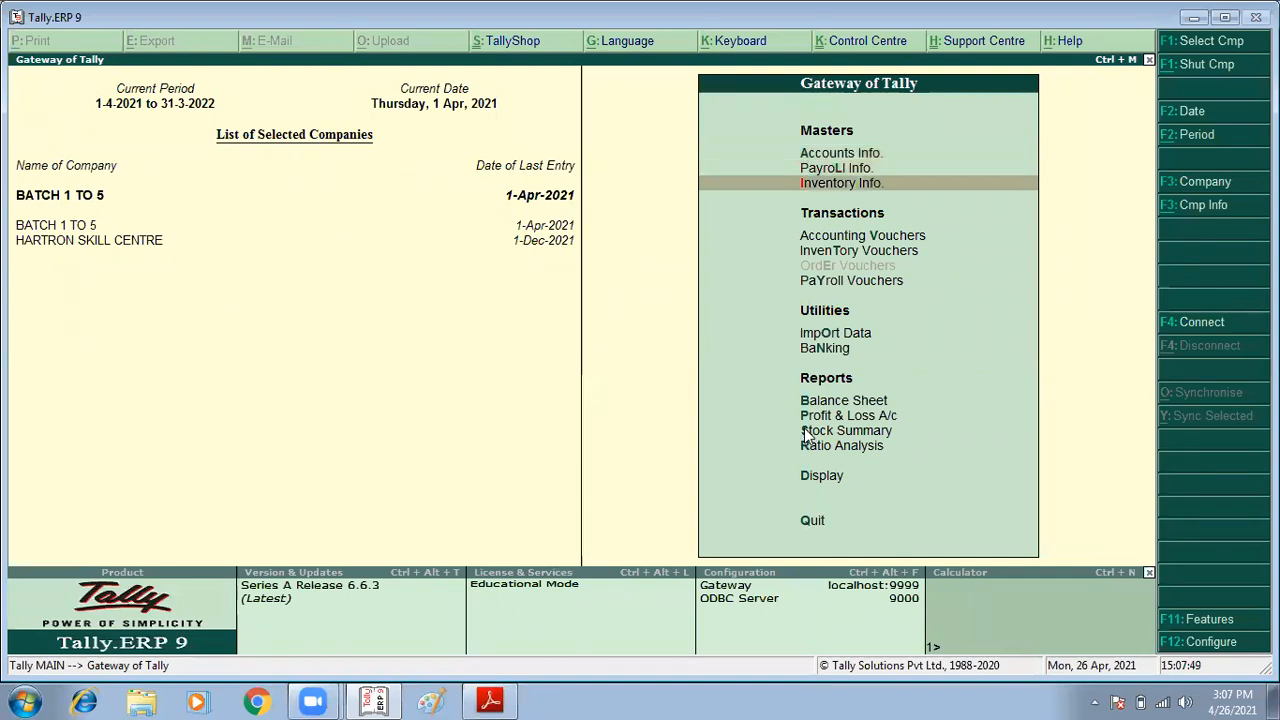
{"action": "key", "text": "Return"}
{"action": "key", "text": "Down"}
{"action": "key", "text": "Return"}
{"action": "key", "text": "Down"}
{"action": "key", "text": "Return"}
- Go through the list of stock items to check which ones exist in the company
{"action": "key", "text": "Down"}
{"action": "key", "text": "Down"}
{"action": "key", "text": "Down"}
{"action": "key", "text": "Down"}
{"action": "key", "text": "Down"}
{"action": "key", "text": "Down"}
{"action": "key", "text": "Down"}
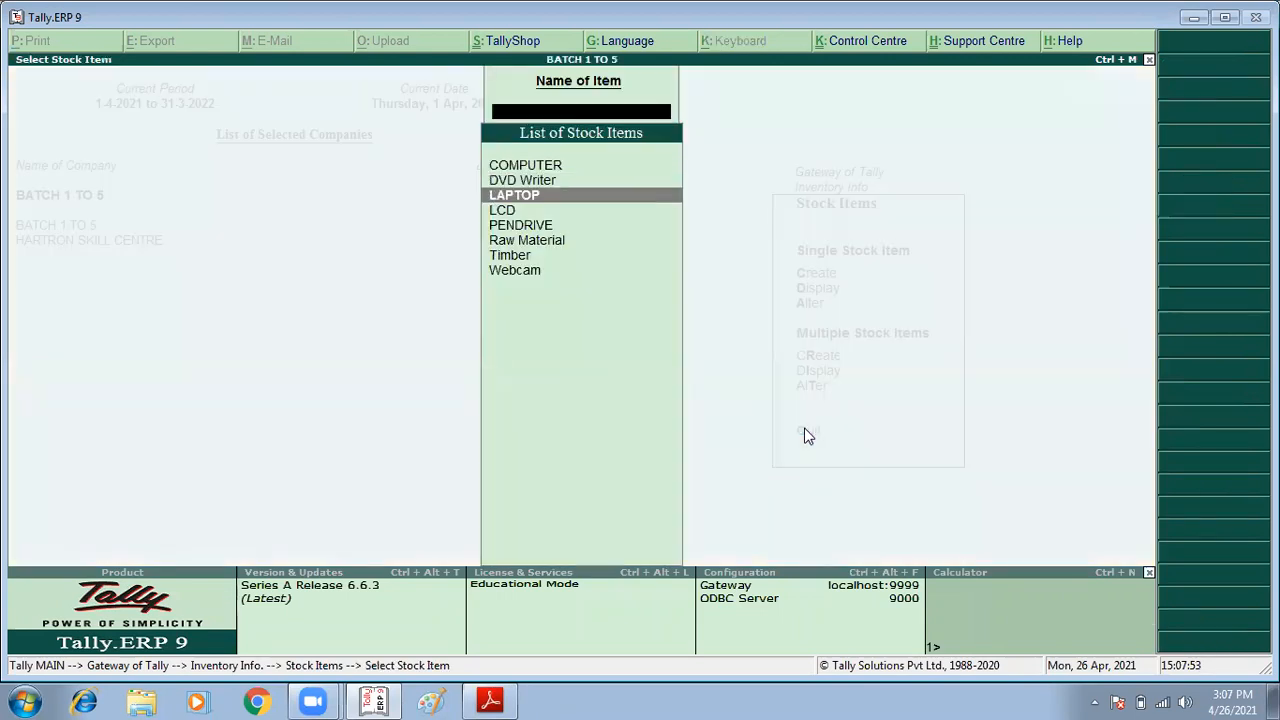
{"action": "key", "text": "Up"}
{"action": "key", "text": "Up"}
{"action": "key", "text": "Up"}
{"action": "key", "text": "Up"}
{"action": "key", "text": "Up"}
{"action": "key", "text": "Up"}
{"action": "key", "text": "Up"}
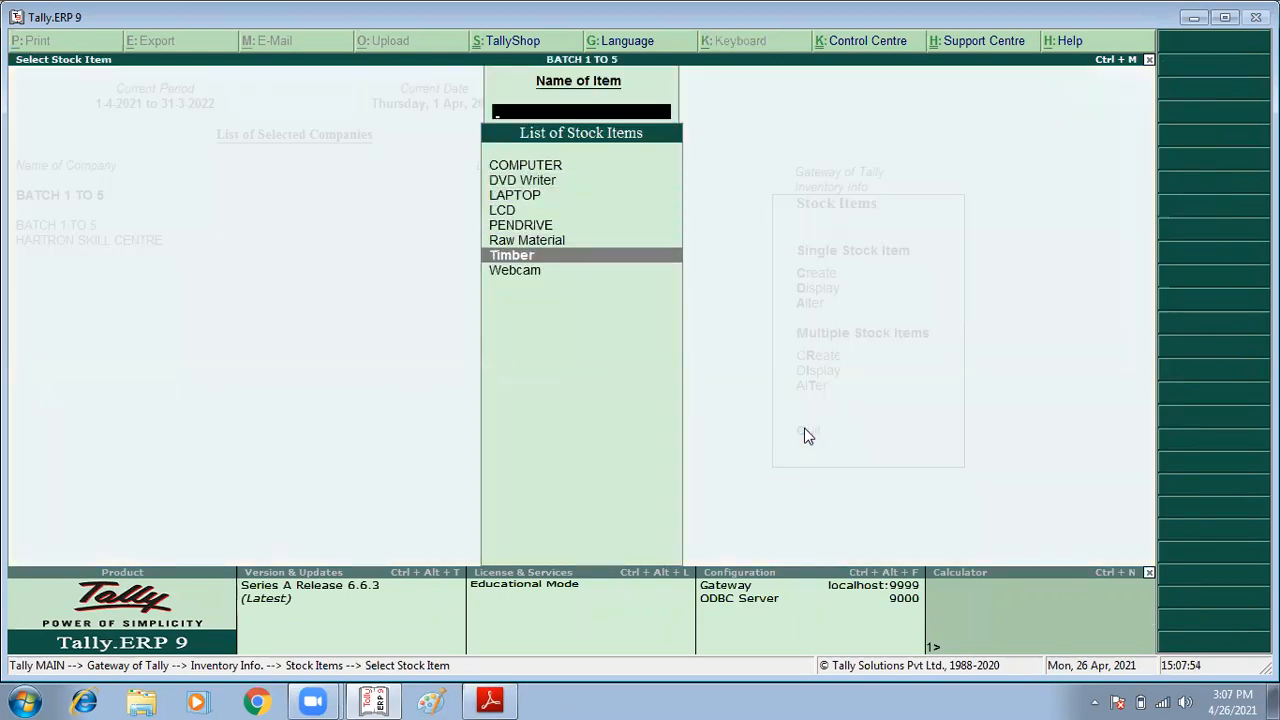
- Switch to the assignment PDF in Adobe Reader and highlight the computer, laptop and webcam quantities in the first transfer task
{"action": "key", "text": "alt+Tab"}
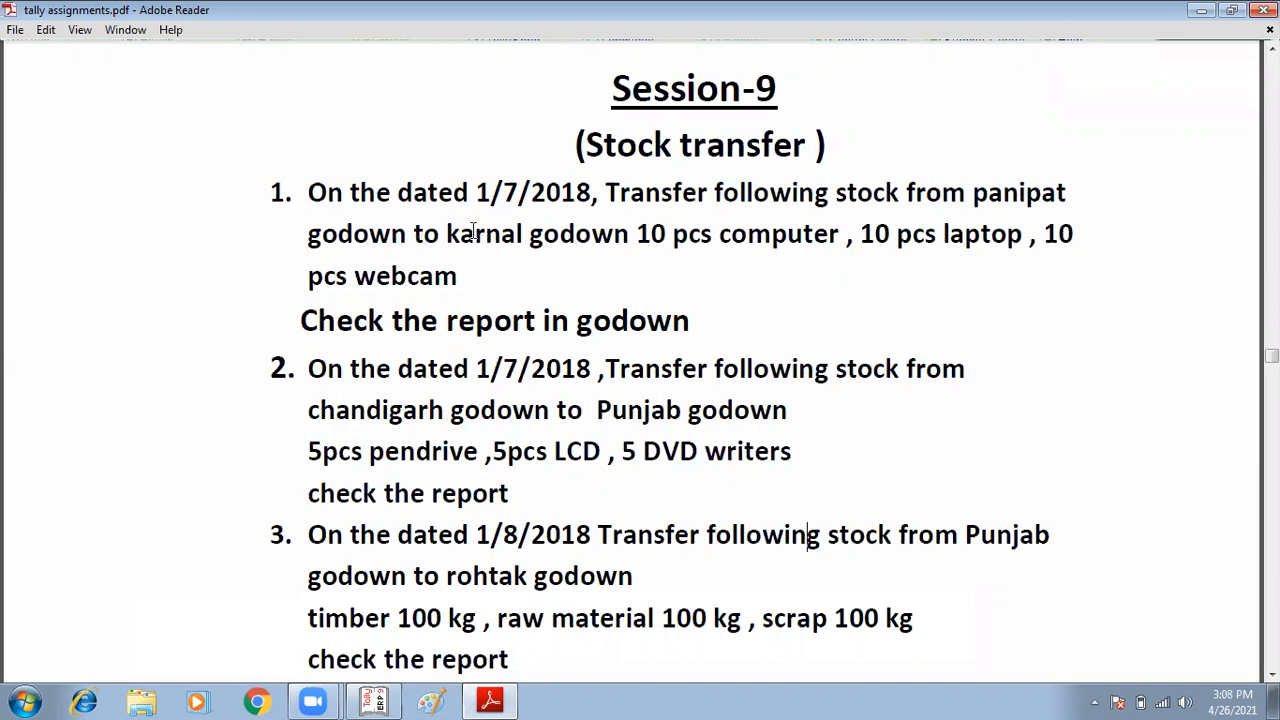
{"action": "left_click_drag", "start_coordinate": [645, 237], "coordinate": [773, 238]}
{"action": "left_click_drag", "start_coordinate": [862, 236], "coordinate": [966, 248]}
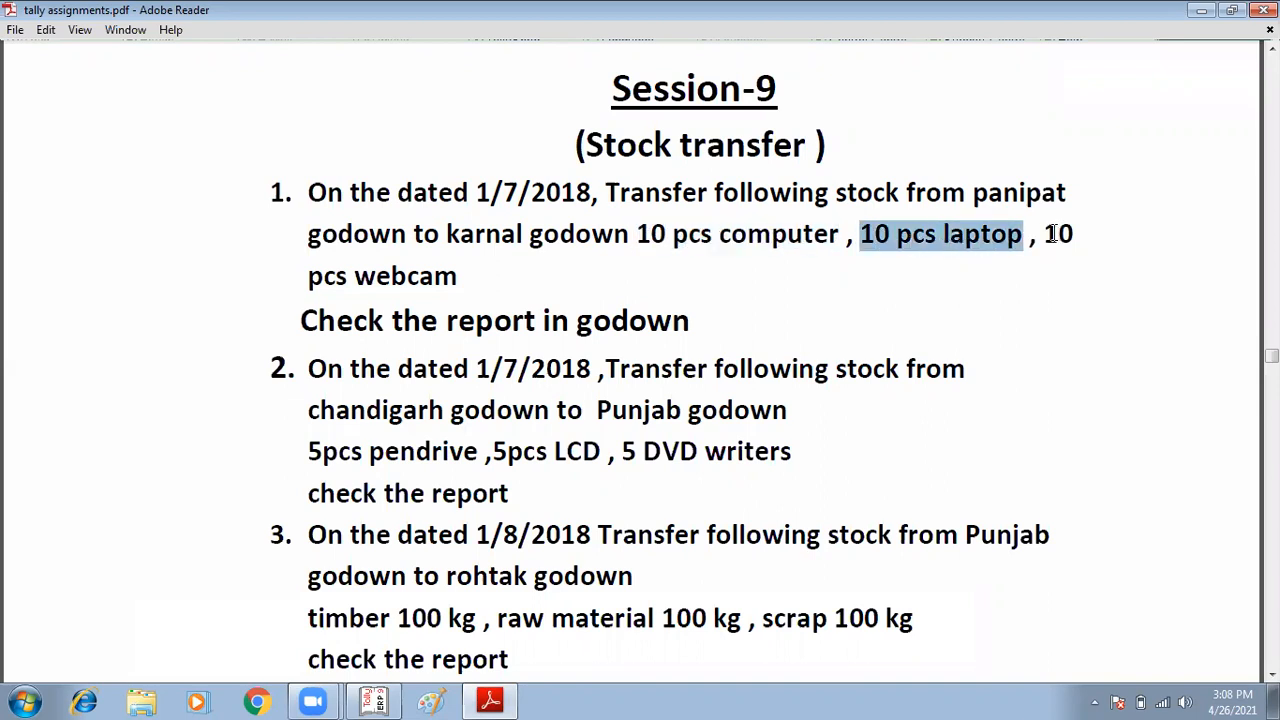
{"action": "left_click_drag", "start_coordinate": [1057, 236], "coordinate": [1077, 246]}
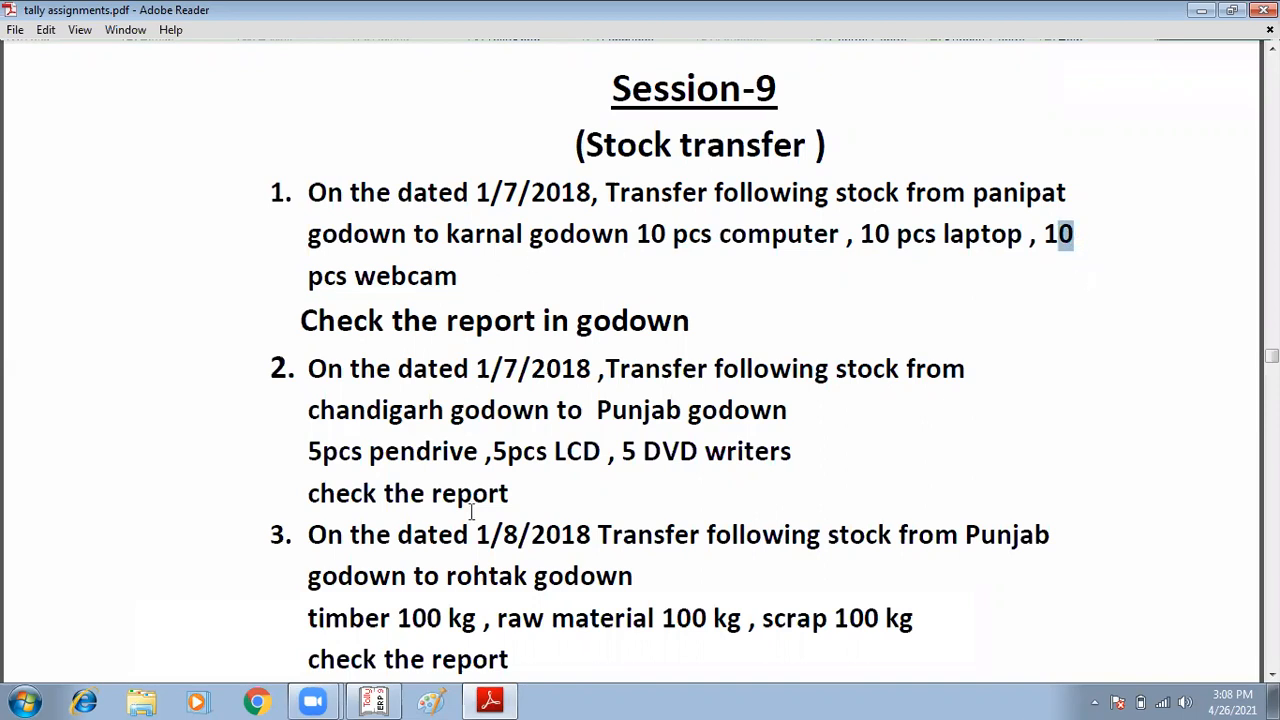
{"action": "left_click", "coordinate": [570, 410]}
- Return to Tally.ERP 9 and compare the listed stock items with the assignment, moving through them to Webcam
{"action": "key", "text": "alt+Tab"}
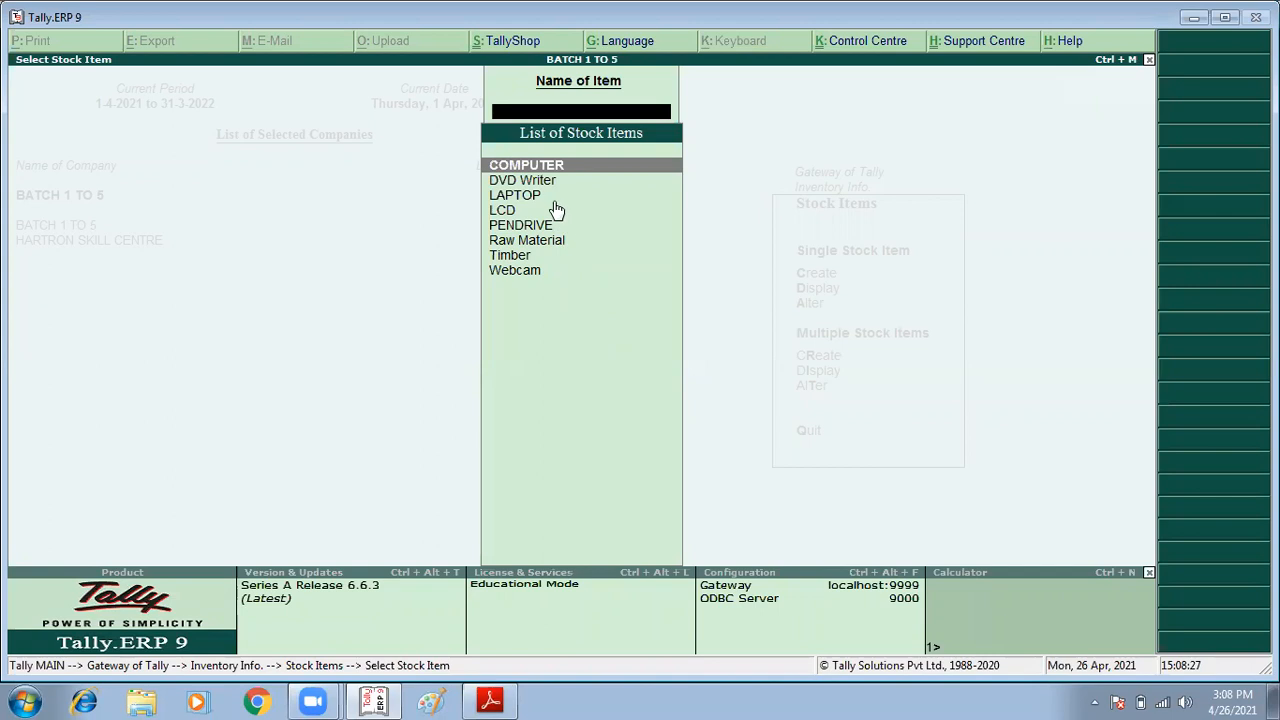
{"action": "key", "text": "alt+Tab"}
{"action": "key", "text": "alt+Tab"}
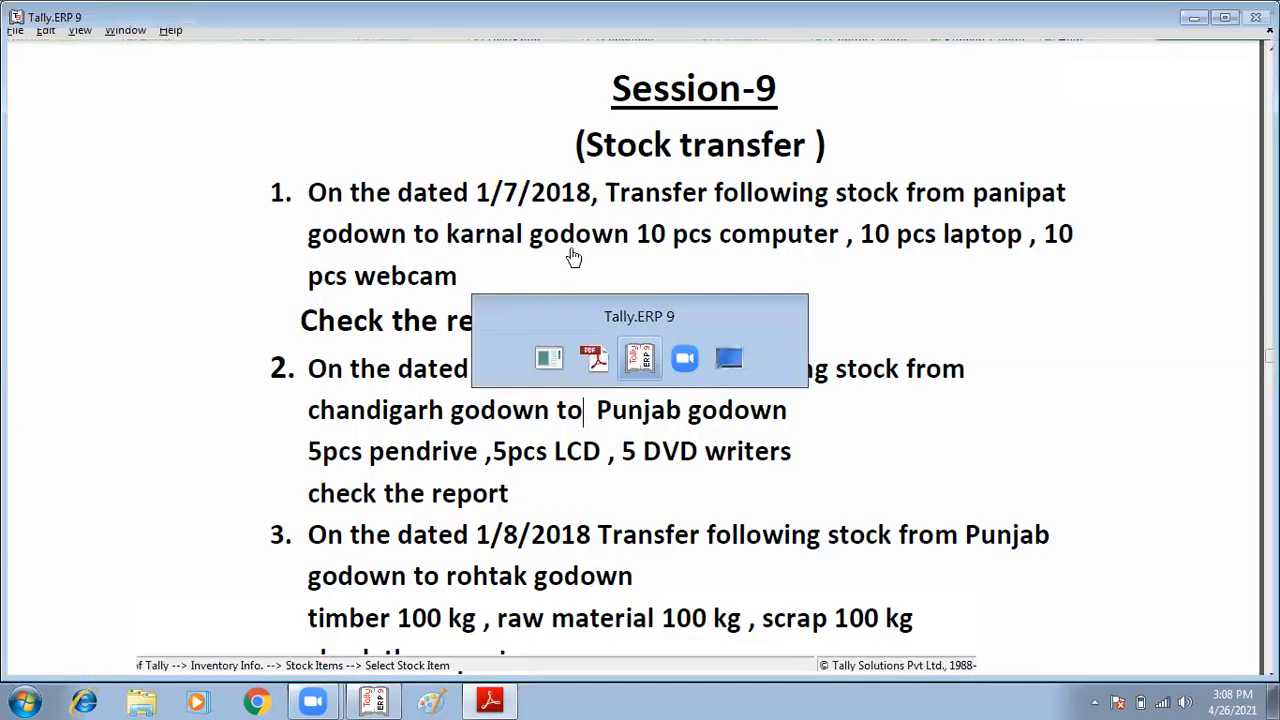
{"action": "key", "text": "Down"}
{"action": "key", "text": "Down"}
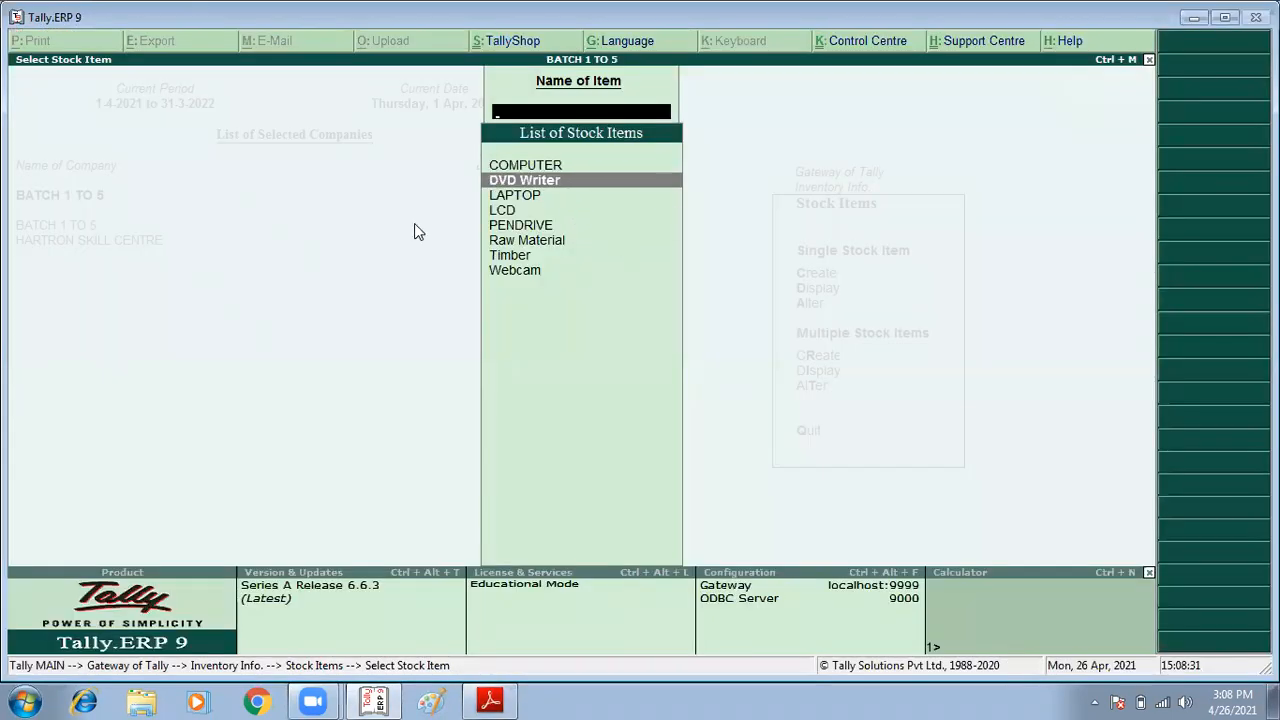
{"action": "key", "text": "Down"}
{"action": "key", "text": "Down"}
{"action": "key", "text": "Down"}
{"action": "key", "text": "Down"}
{"action": "key", "text": "Down"}
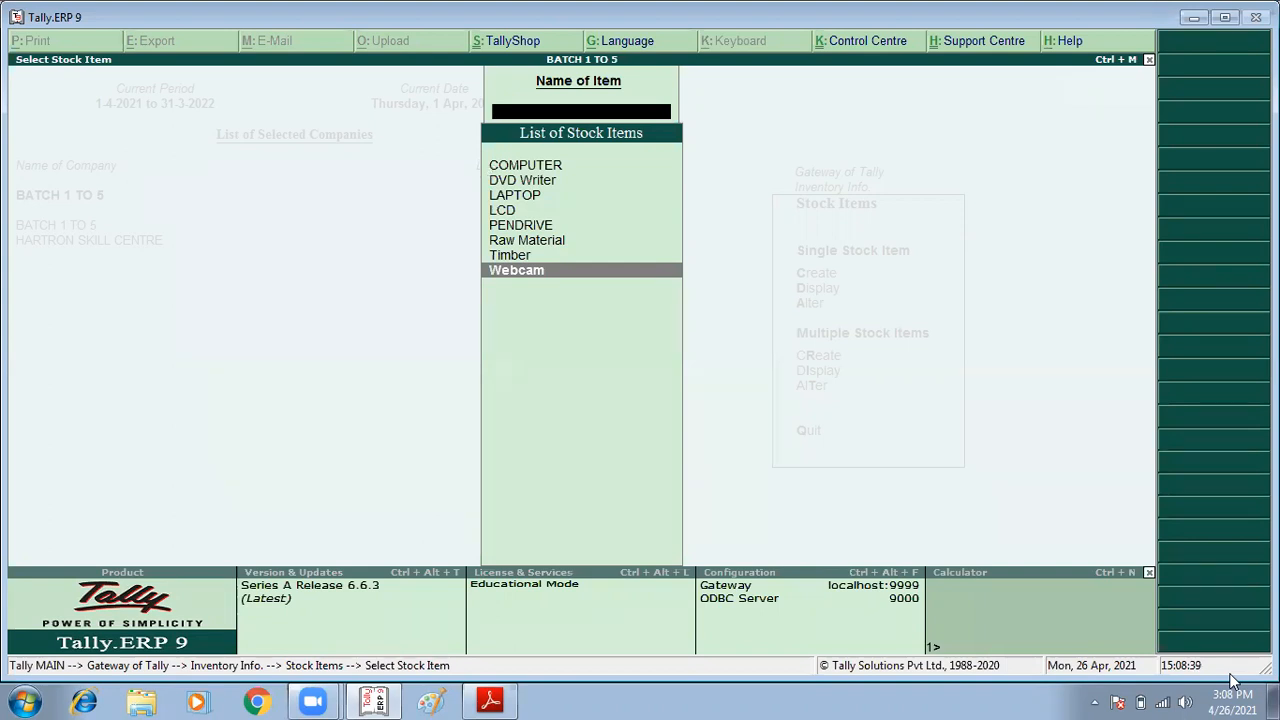
- Leave the stock item list and open the Display menu from the Gateway of Tally
{"action": "key", "text": "Escape"}
{"action": "key", "text": "Escape"}
{"action": "key", "text": "Escape"}
{"action": "key", "text": "Down"}
{"action": "key", "text": "Down"}
{"action": "key", "text": "Down"}
{"action": "key", "text": "Down"}
{"action": "key", "text": "Down"}
{"action": "key", "text": "Down"}
{"action": "key", "text": "Down"}
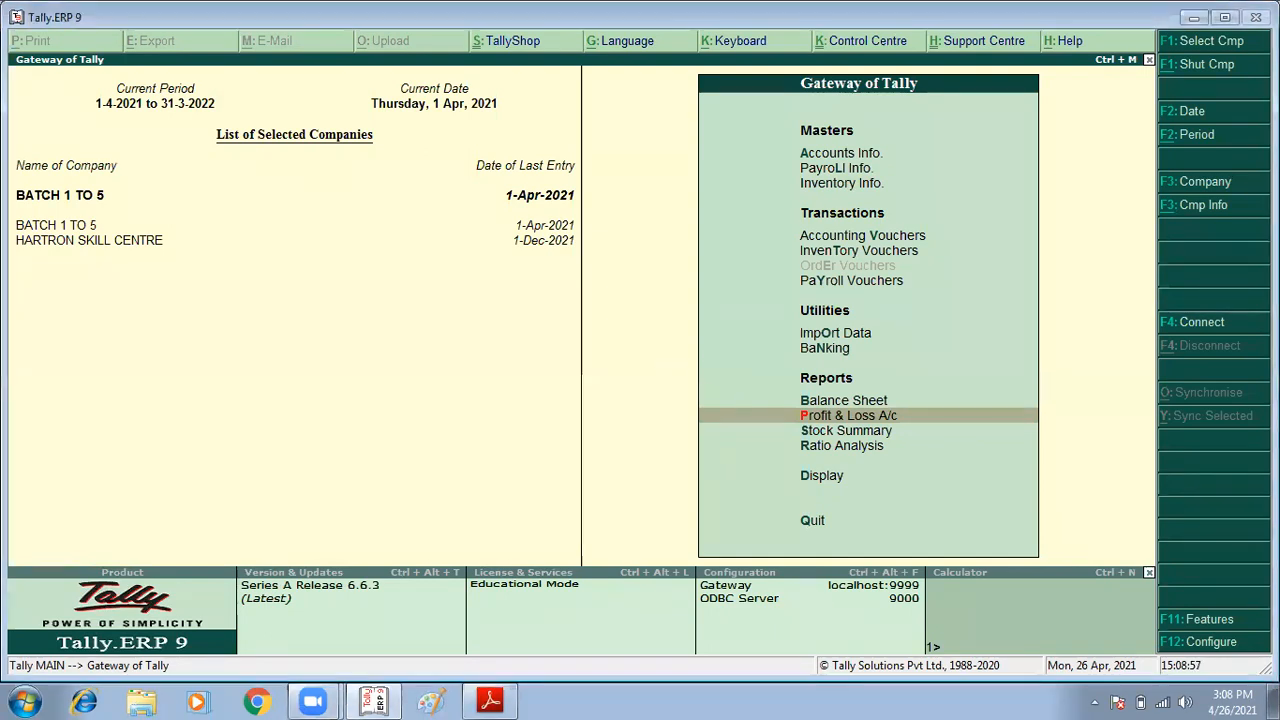
{"action": "key", "text": "Down"}
{"action": "key", "text": "Down"}
{"action": "key", "text": "Down"}
{"action": "key", "text": "Return"}
- Open the list of godowns from the inventory statements
{"action": "key", "text": "Down"}
{"action": "key", "text": "Down"}
{"action": "key", "text": "Down"}
{"action": "key", "text": "Down"}
{"action": "key", "text": "Down"}
{"action": "key", "text": "Return"}
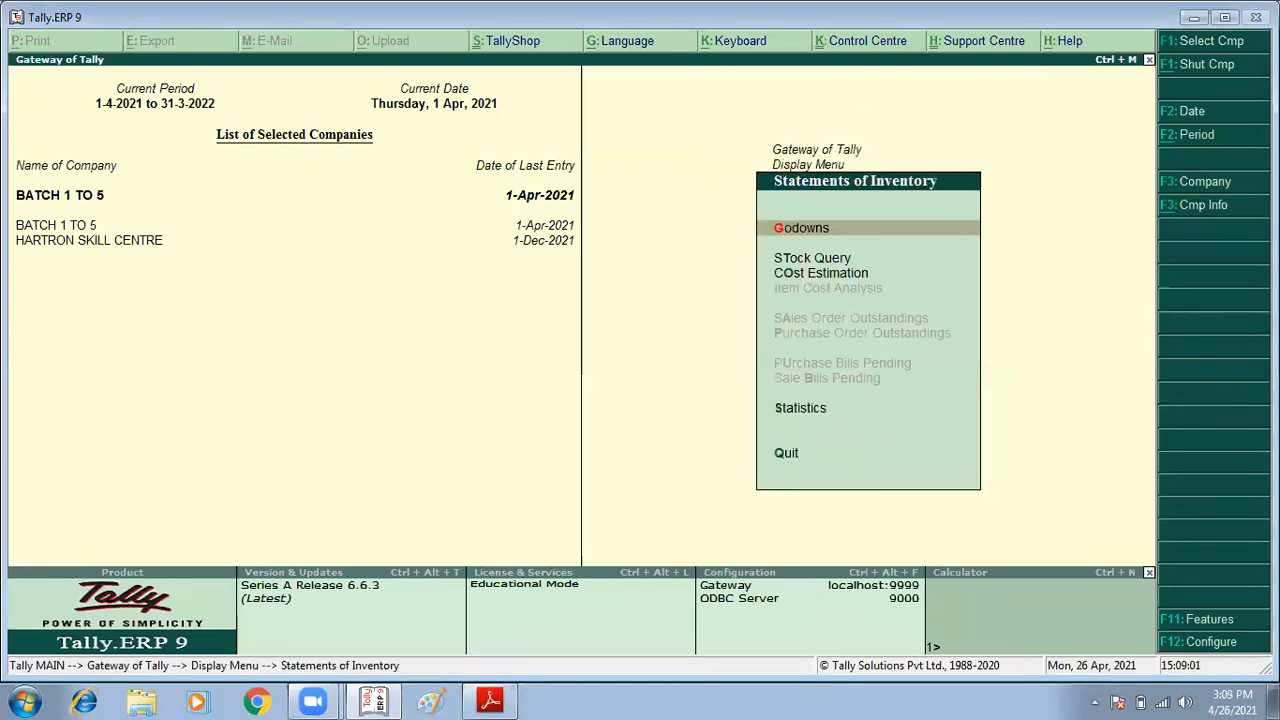
{"action": "key", "text": "Return"}
- Check the source godown in the assignment PDF, and view the closing stock summary of the PANIPAT godown
{"action": "key", "text": "Down"}
{"action": "key", "text": "Down"}
{"action": "key", "text": "Down"}
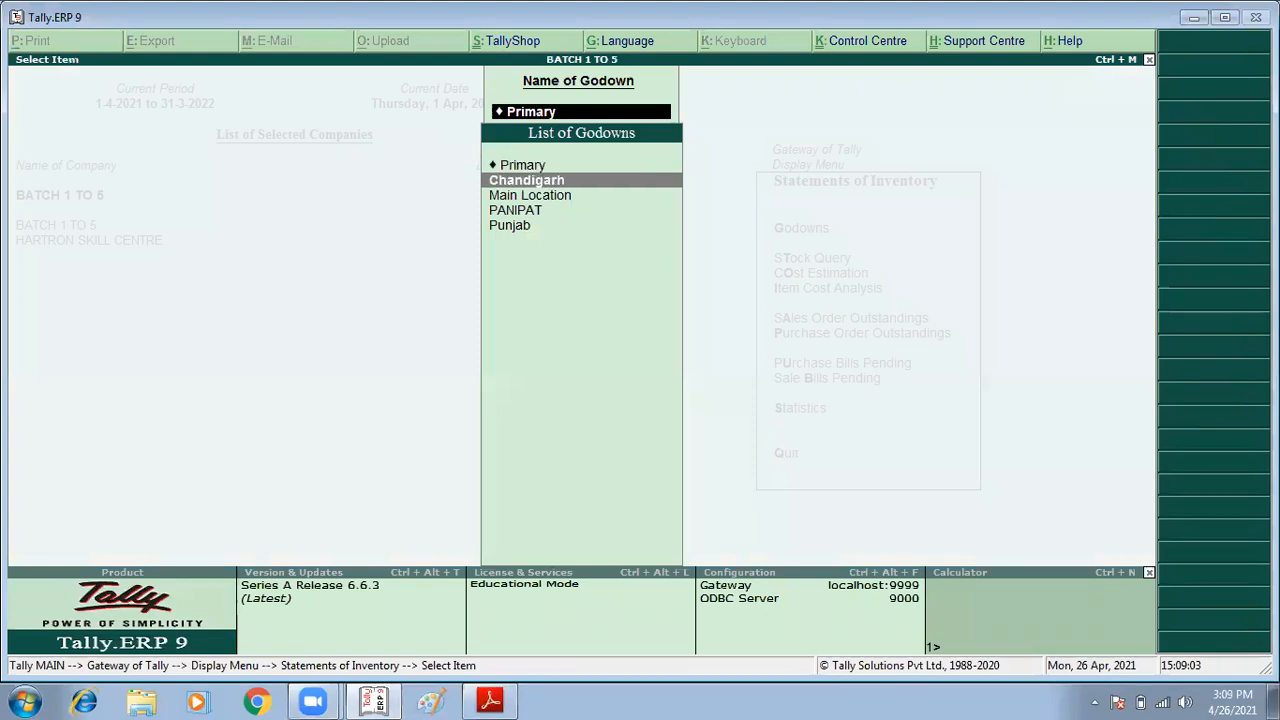
{"action": "key", "text": "alt+Tab"}
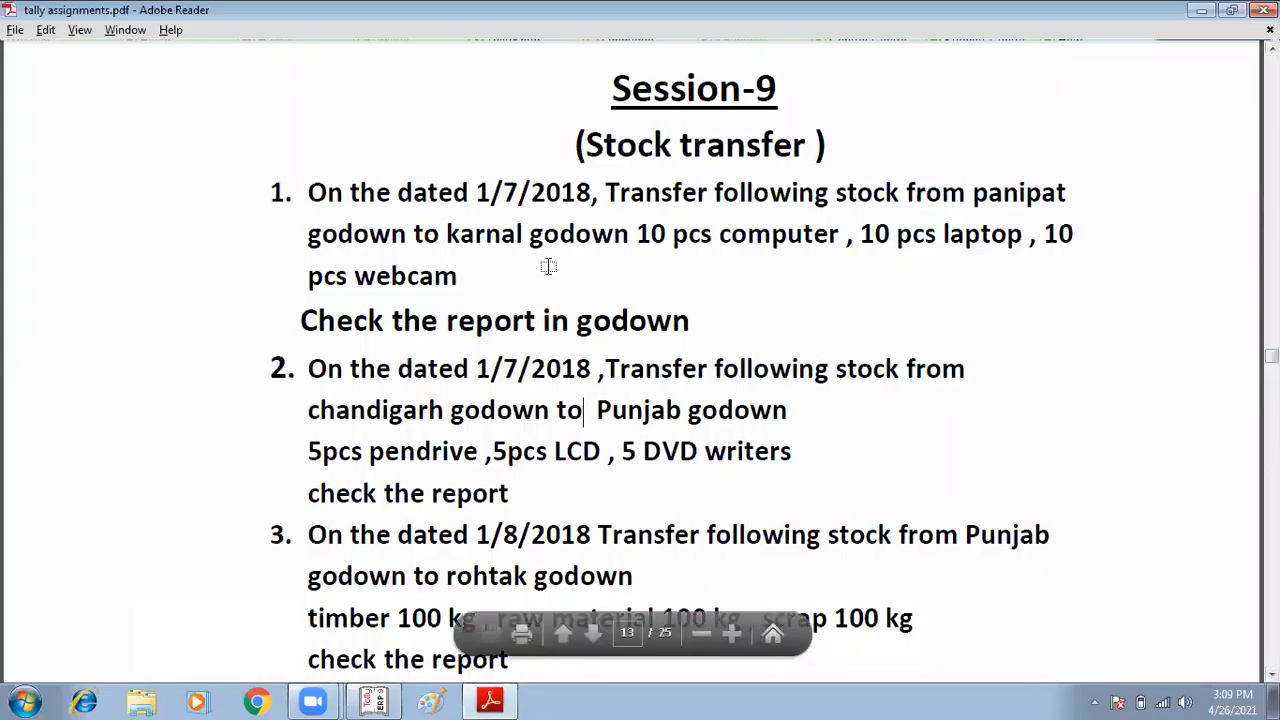
{"action": "key", "text": "alt+Tab"}
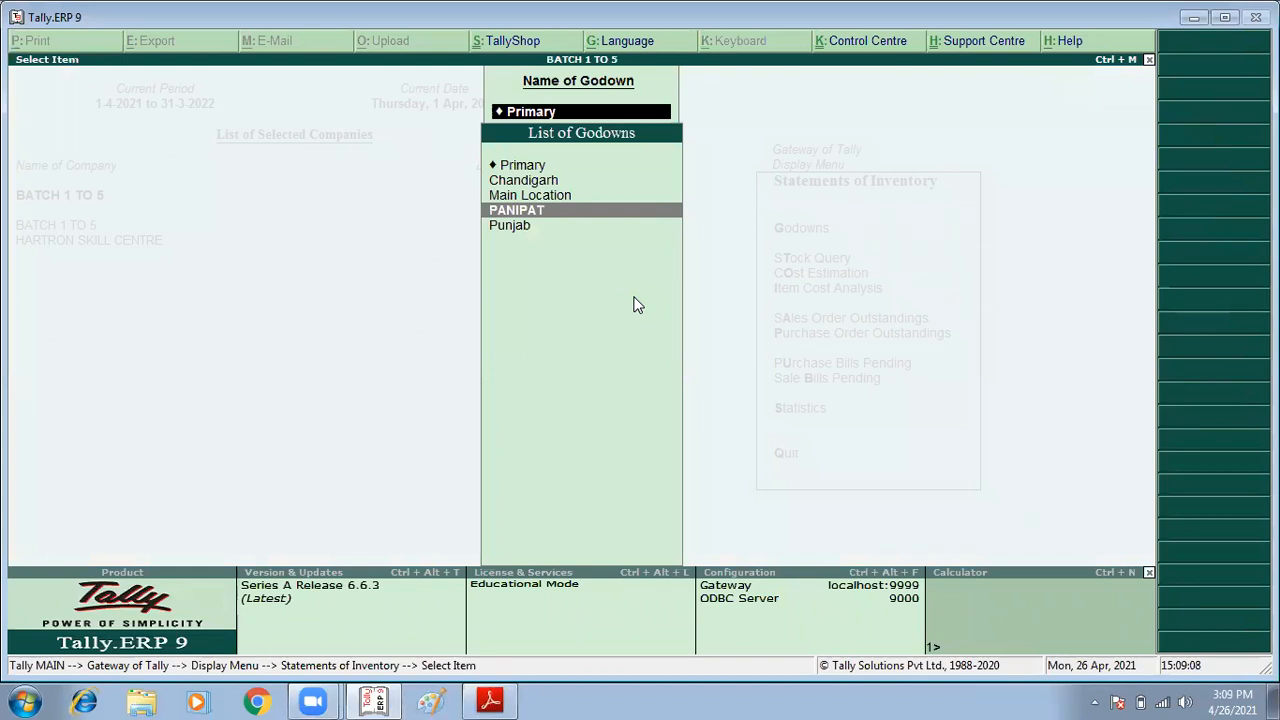
{"action": "key", "text": "Return"}
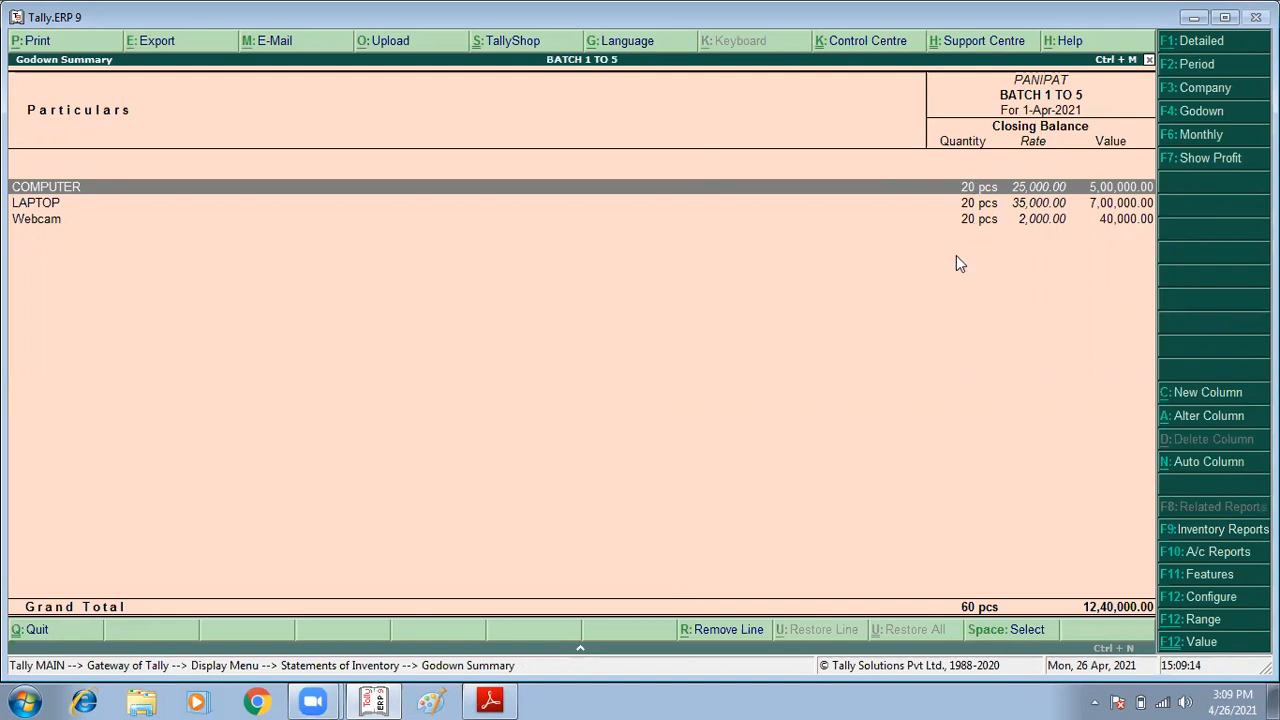
{"action": "key", "text": "Escape"}
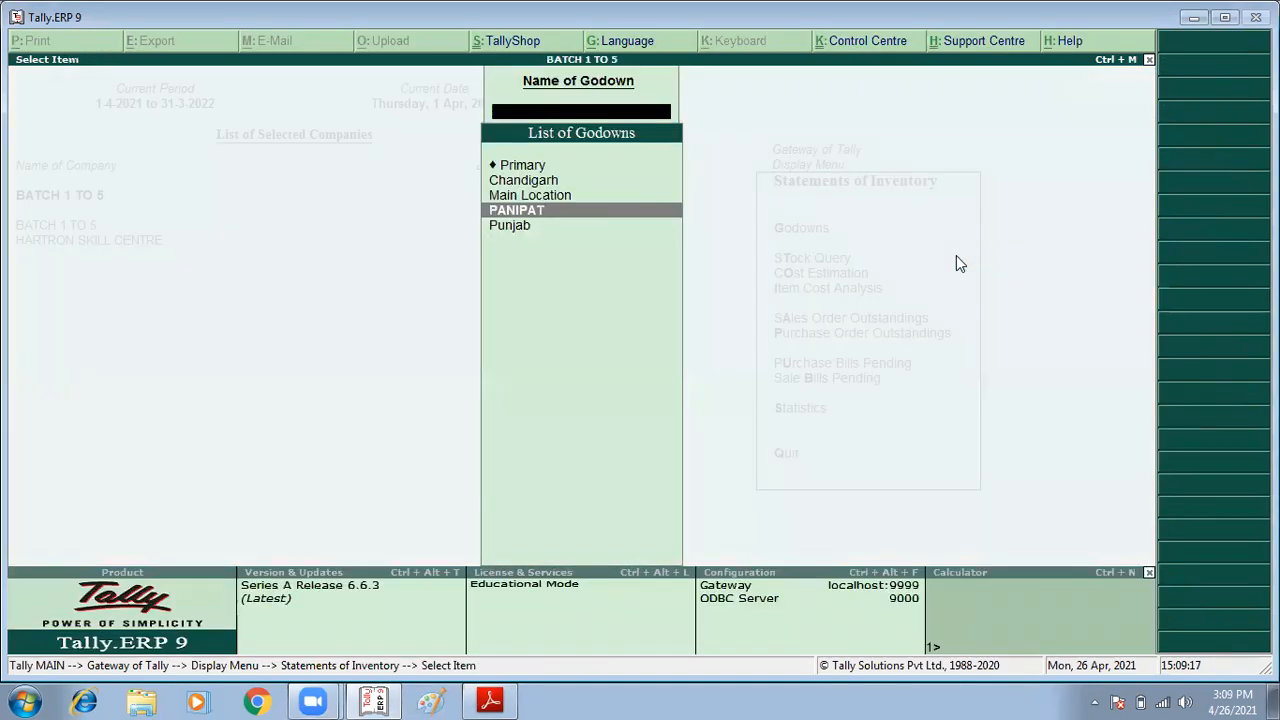
- Reopen the list of godowns and look through it for the Karnal godown
{"action": "key", "text": "Escape"}
{"action": "key", "text": "Return"}
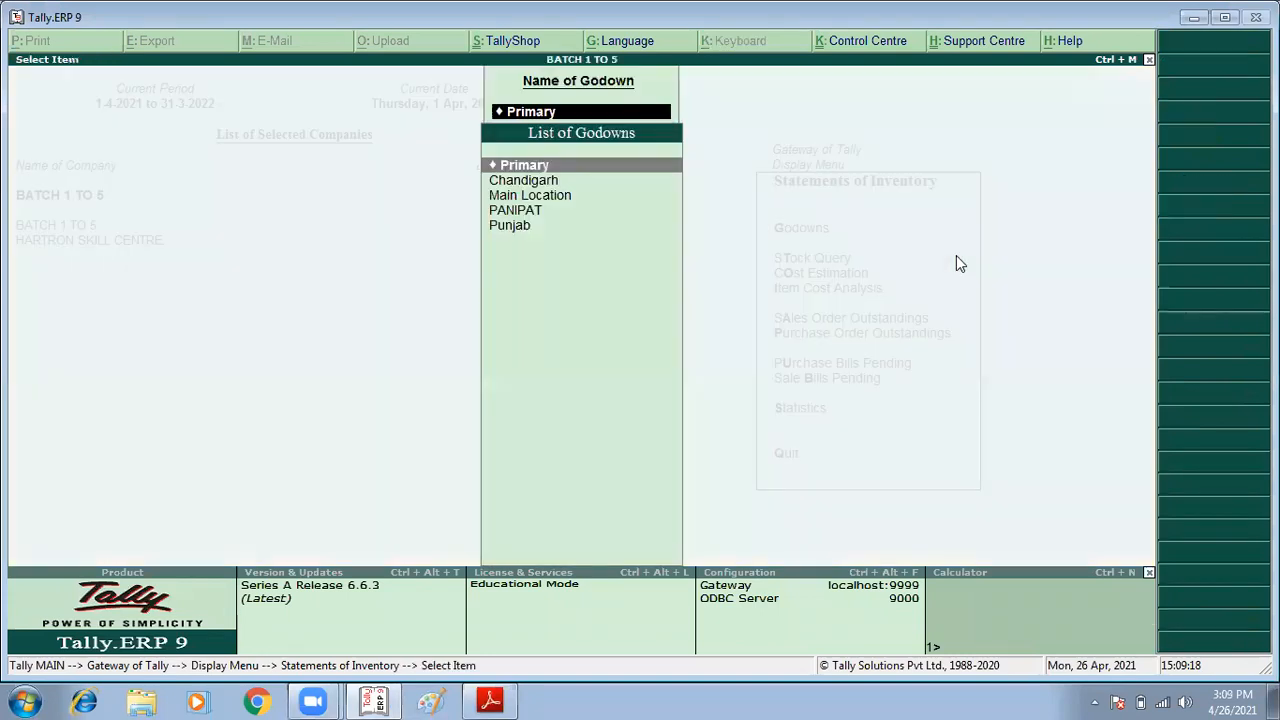
{"action": "key", "text": "Down"}
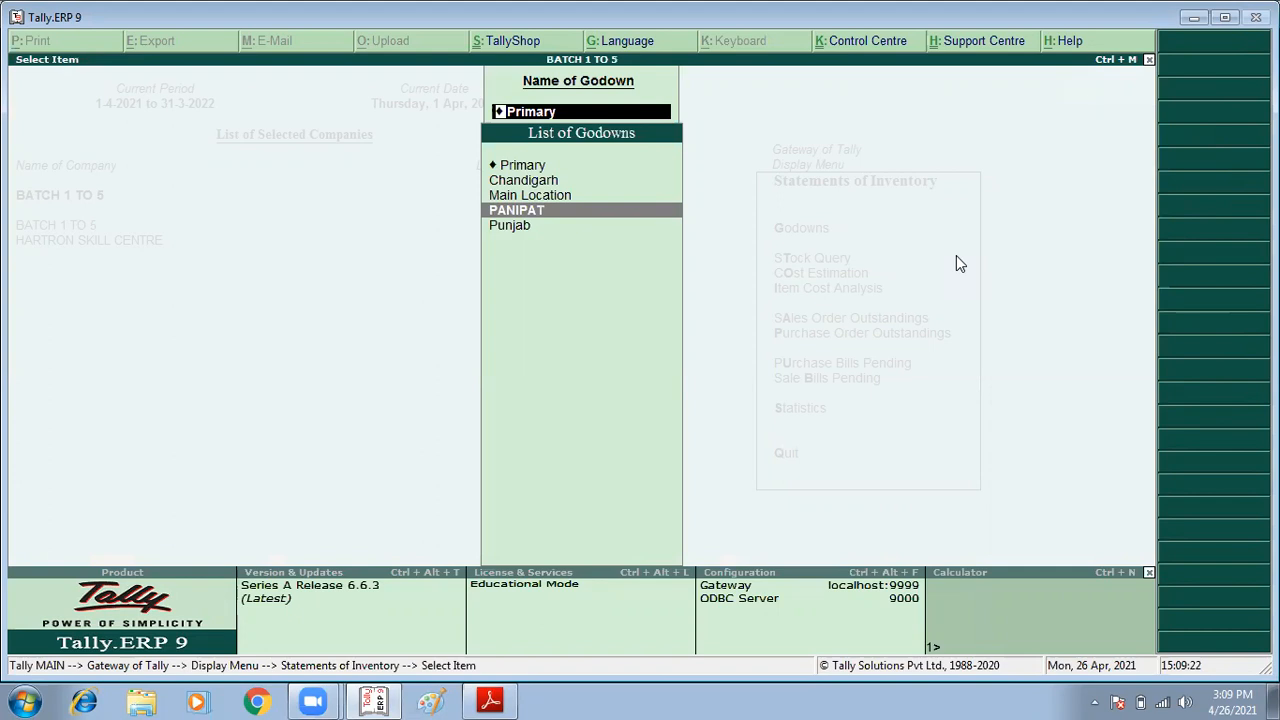
{"action": "key", "text": "Up"}
{"action": "key", "text": "Up"}
{"action": "key", "text": "Up"}
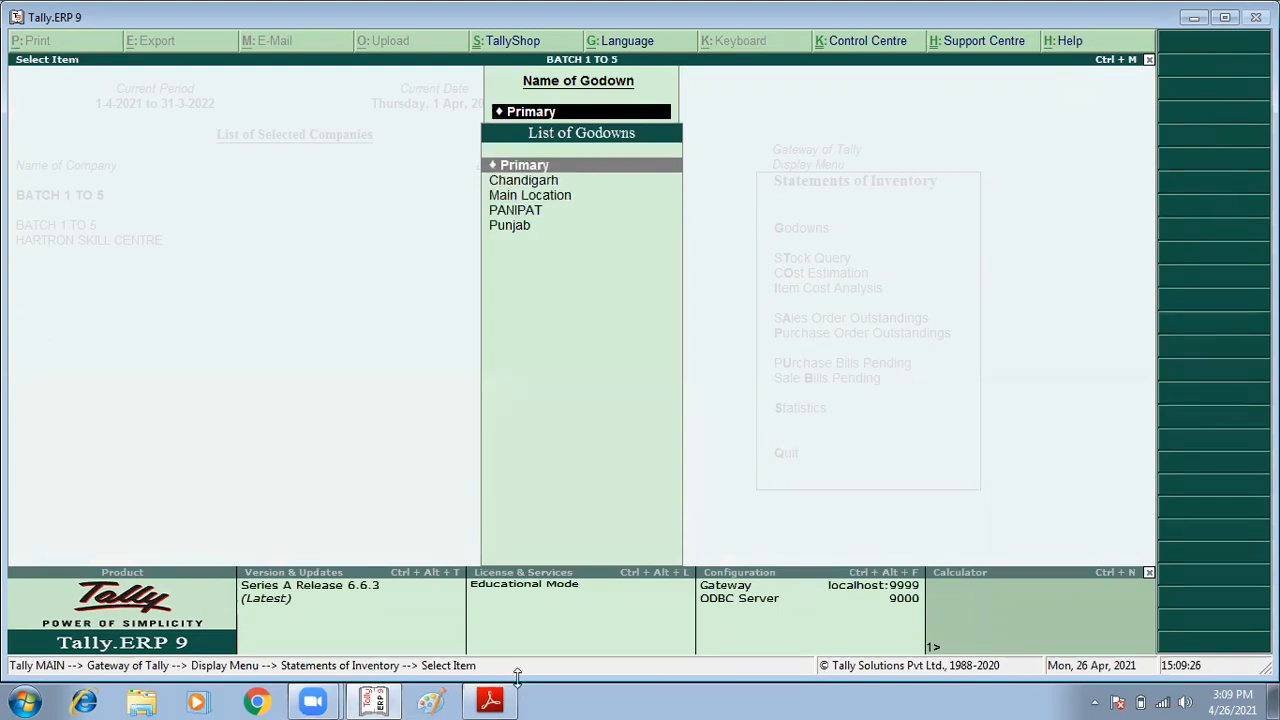
- Switch to the assignment PDF in Adobe Reader and find the Karnal godown stock under Session-8
{"action": "left_click", "coordinate": [490, 700]}
{"action": "scroll", "coordinate": [645, 306], "scroll_direction": "up", "scroll_amount": 15}
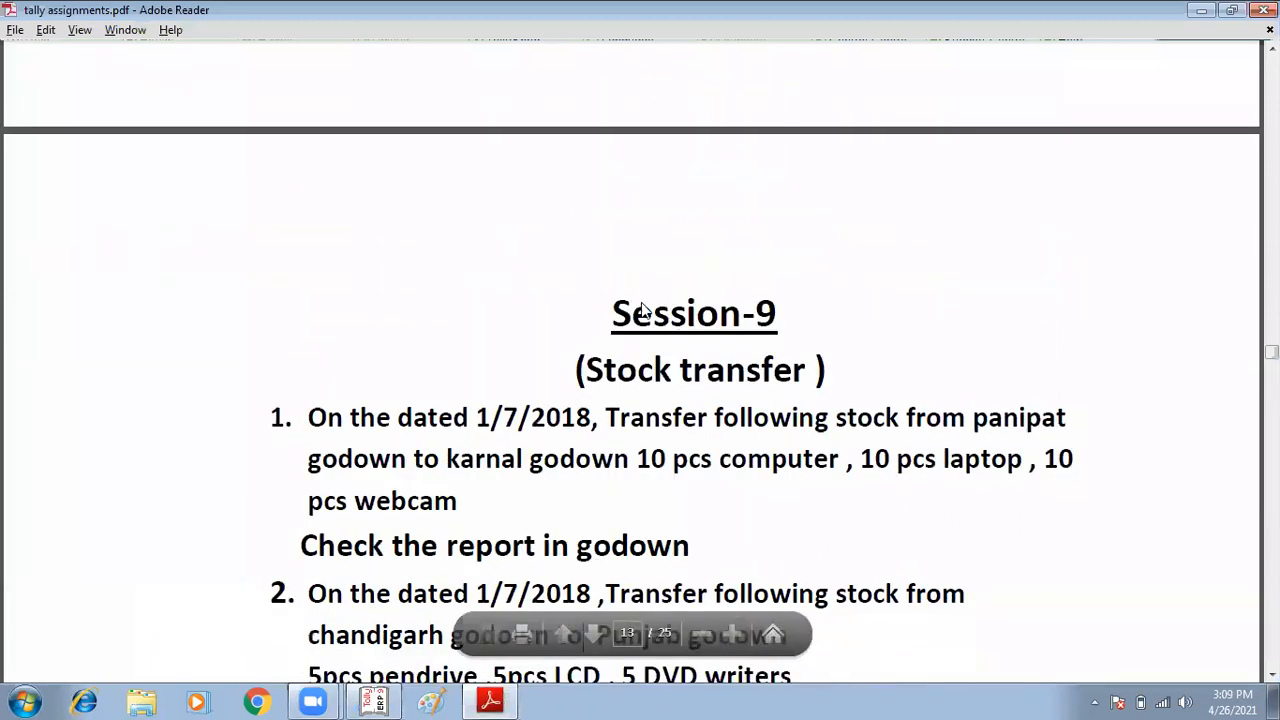
{"action": "scroll", "coordinate": [647, 303], "scroll_direction": "up", "scroll_amount": 5}
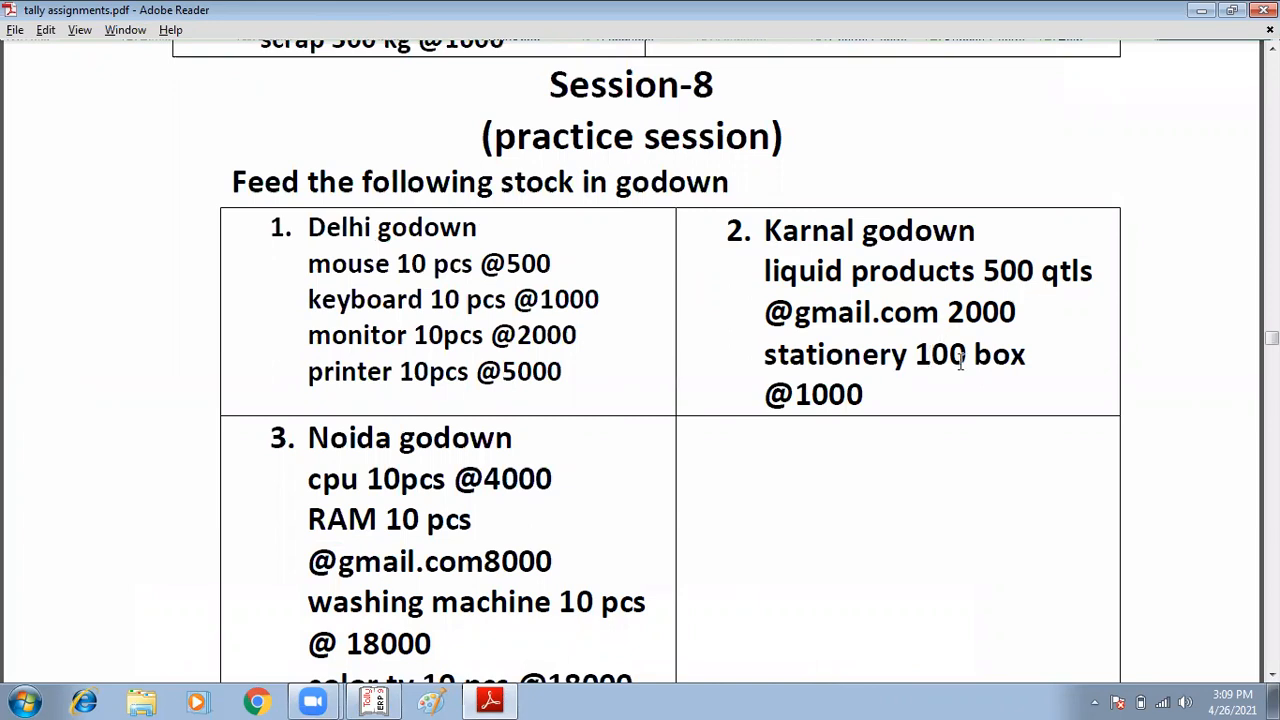
- Return to Tally.ERP 9, leave the godown list and start creating a single stock item
{"action": "key", "text": "alt+Tab"}
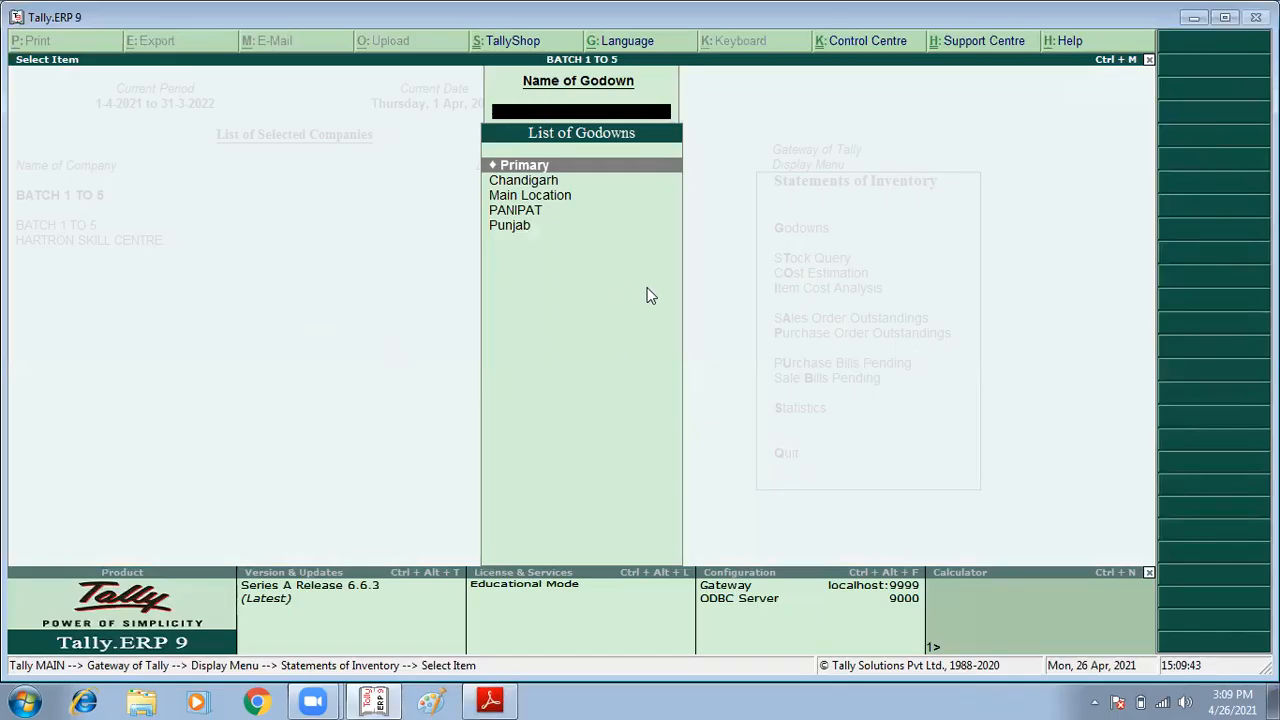
{"action": "key", "text": "Escape"}
{"action": "key", "text": "Escape"}
{"action": "key", "text": "Up"}
{"action": "key", "text": "Up"}
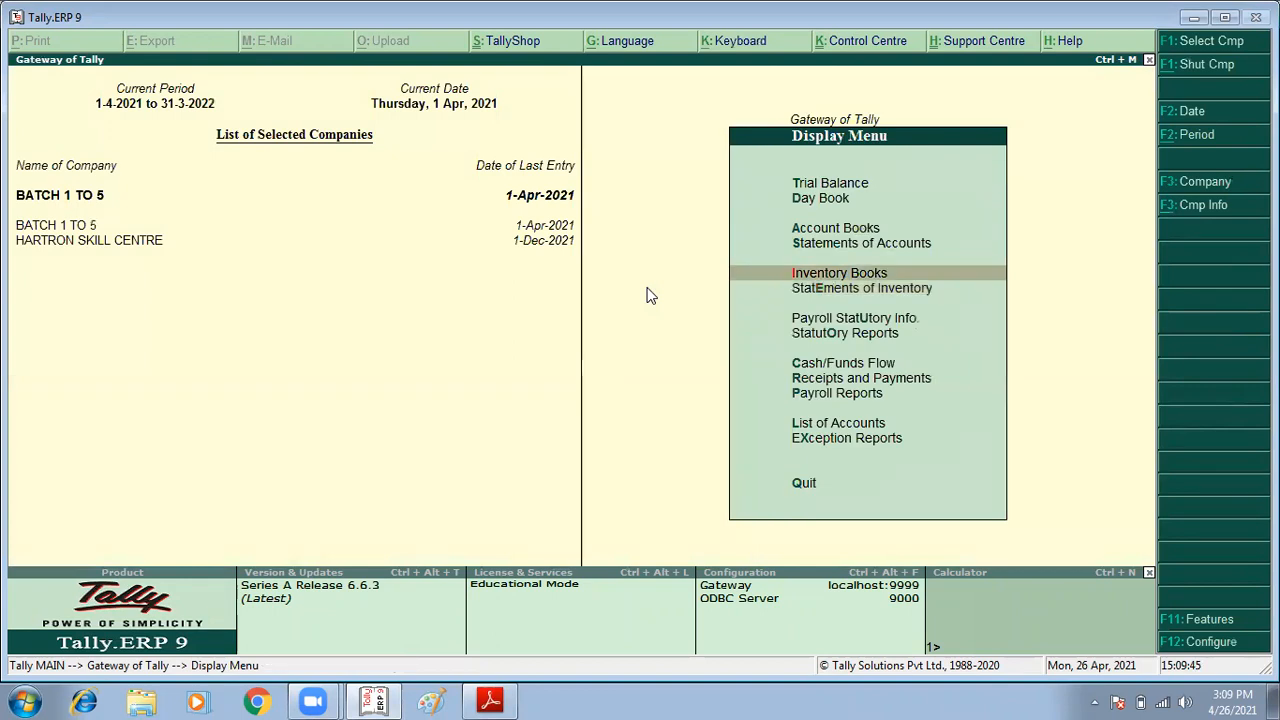
{"action": "key", "text": "Escape"}
{"action": "key", "text": "Up"}
{"action": "key", "text": "Up"}
{"action": "key", "text": "Up"}
{"action": "key", "text": "Up"}
{"action": "key", "text": "Up"}
{"action": "key", "text": "Up"}
{"action": "key", "text": "Up"}
{"action": "key", "text": "Up"}
{"action": "key", "text": "Up"}
{"action": "key", "text": "Up"}
{"action": "key", "text": "Up"}
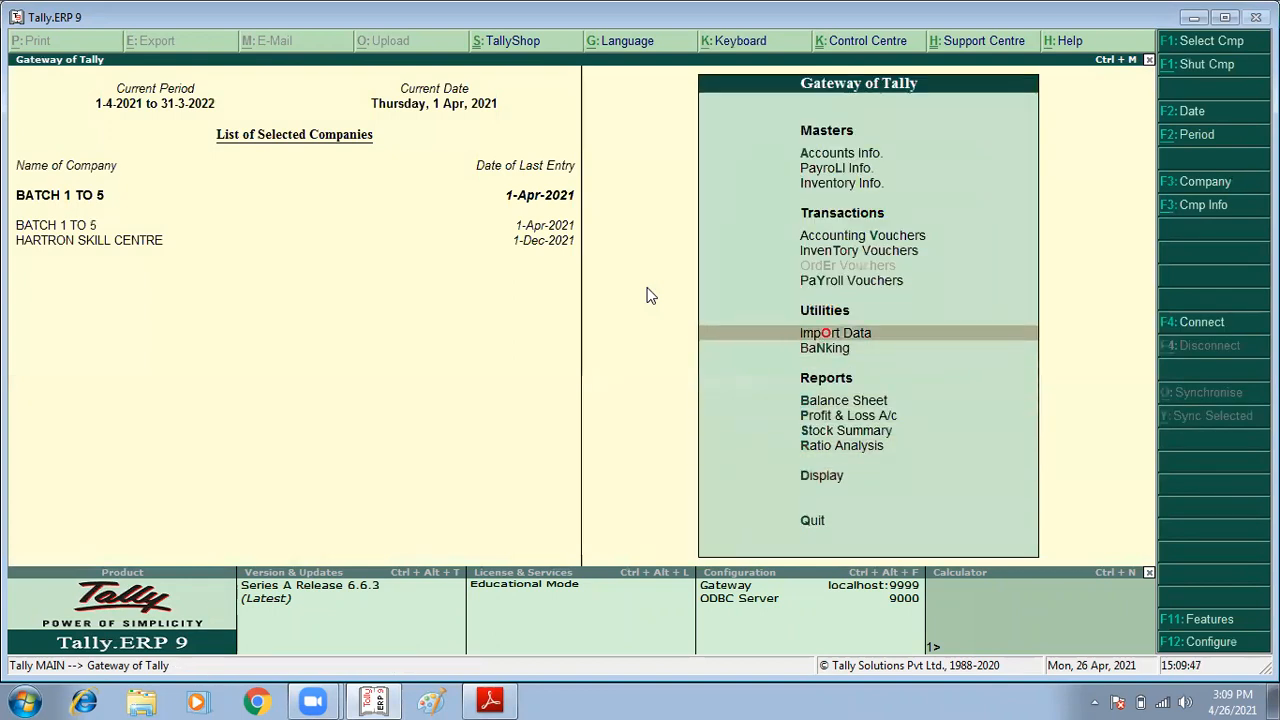
{"action": "key", "text": "Down"}
{"action": "key", "text": "Return"}
{"action": "key", "text": "Down"}
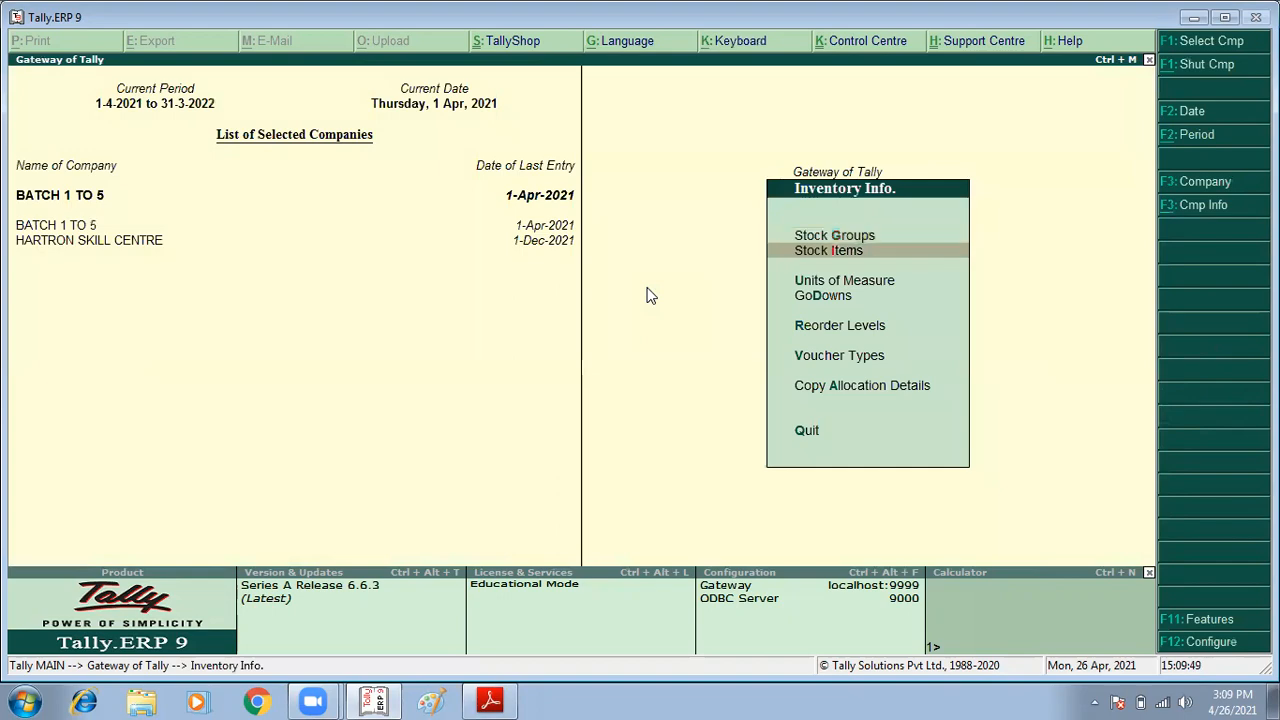
{"action": "key", "text": "Return"}
{"action": "key", "text": "Return"}
- Name the new stock item LIQUID PRODUCTS, as given in the assignment, and place it under Primary
{"action": "key", "text": "alt+Tab"}
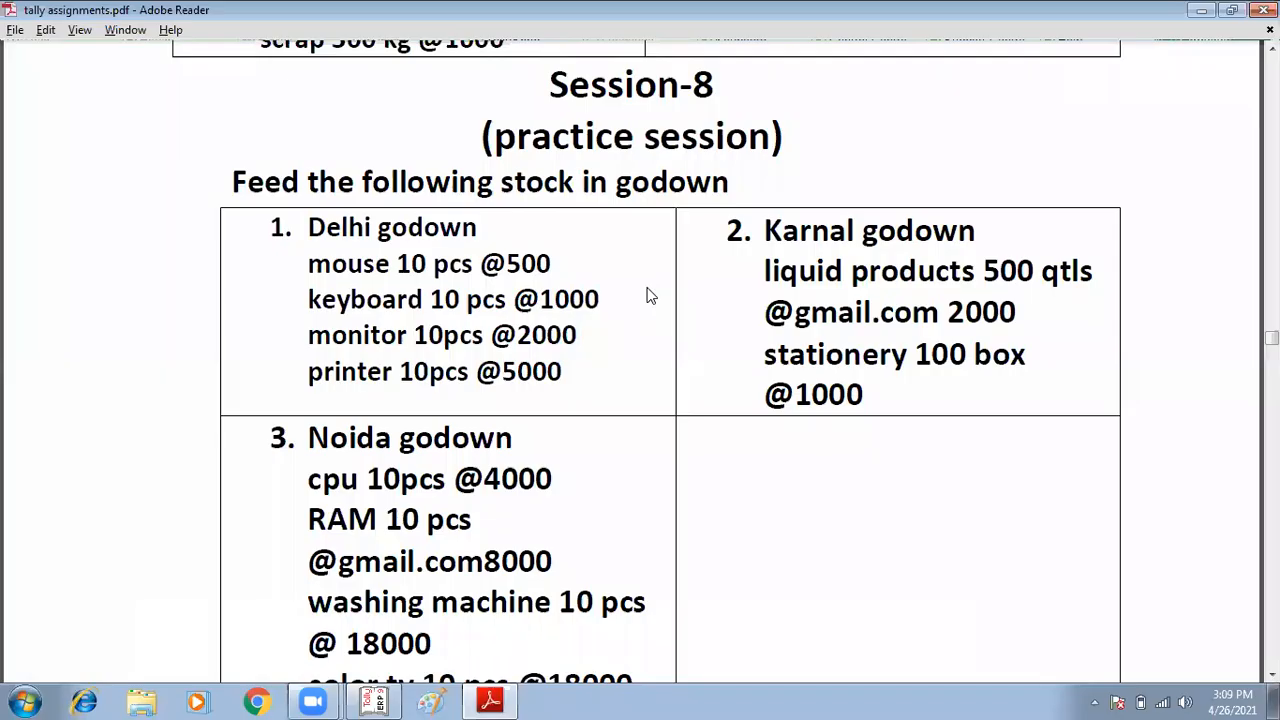
{"action": "key", "text": "alt+Tab"}
{"action": "type", "text": "LIQUID PRODUCTS"}
{"action": "key", "text": "Return"}
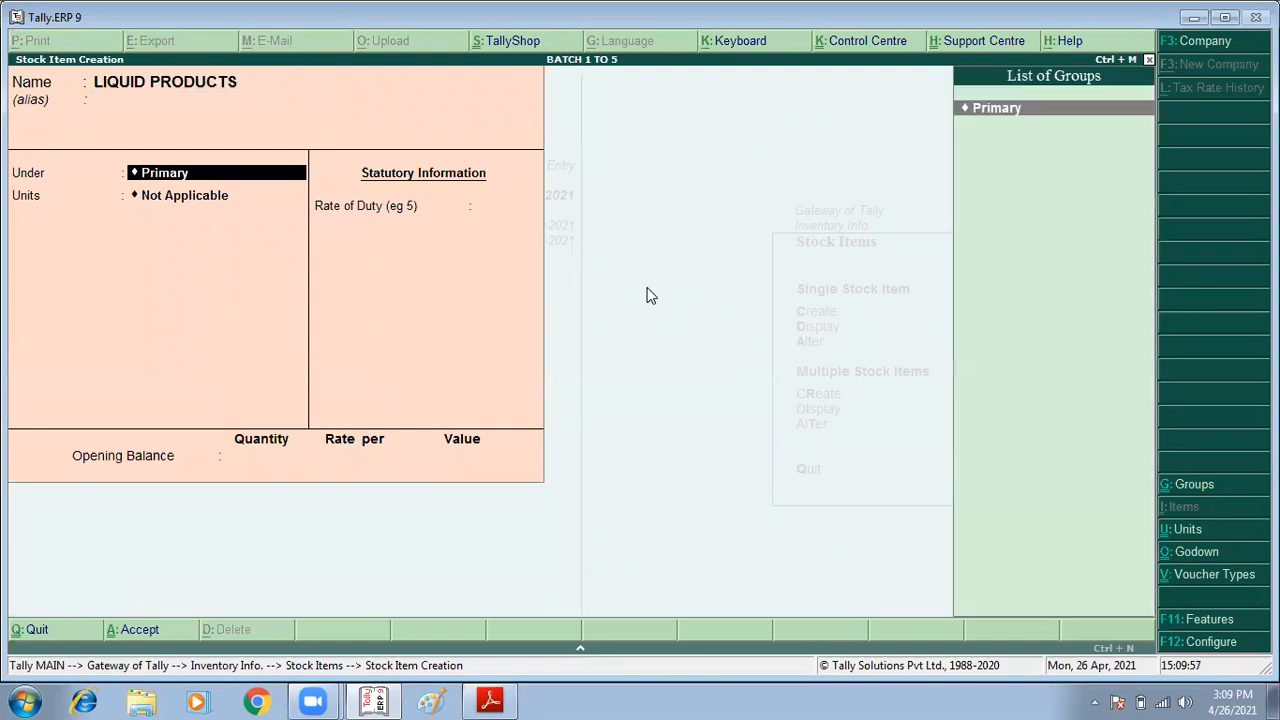
{"action": "key", "text": "alt+Tab"}
{"action": "key", "text": "alt+Tab"}
{"action": "key", "text": "Return"}
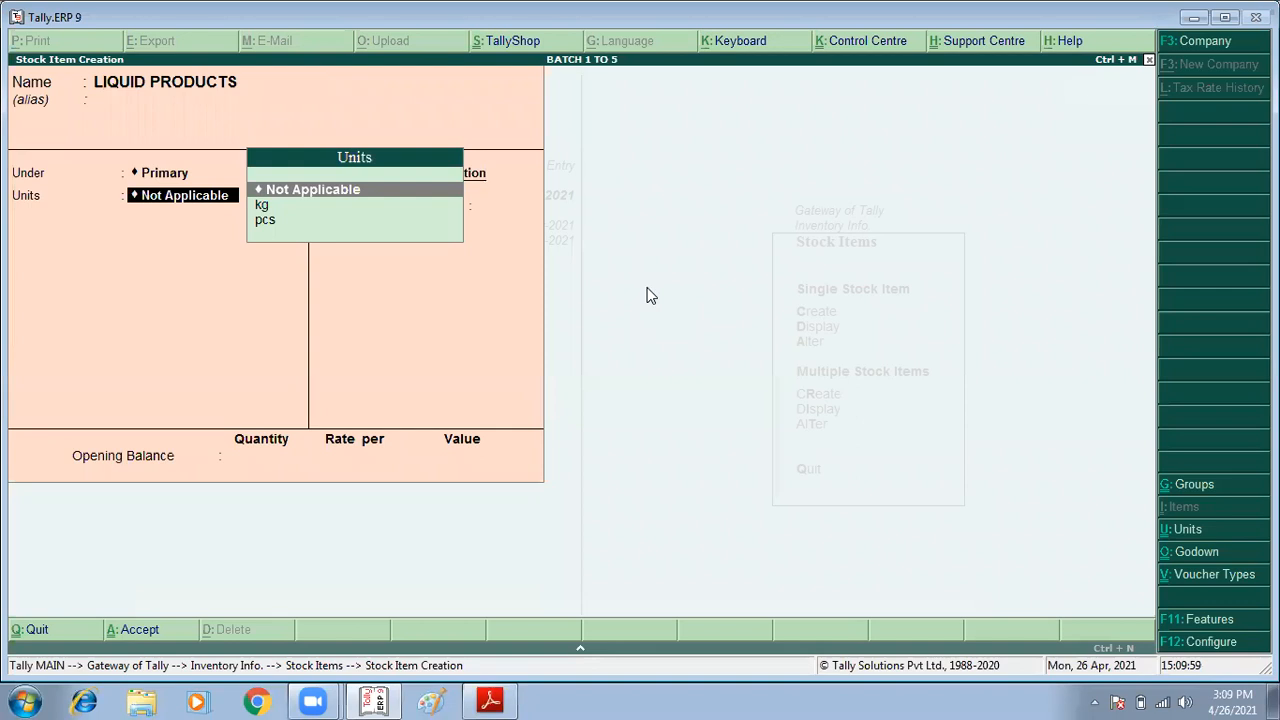
- Create the unit QTLS for LIQUID PRODUCTS, leaving standard rates at No and the rate of duty at 0
{"action": "key", "text": "alt+c"}
{"action": "type", "text": "QTL"}
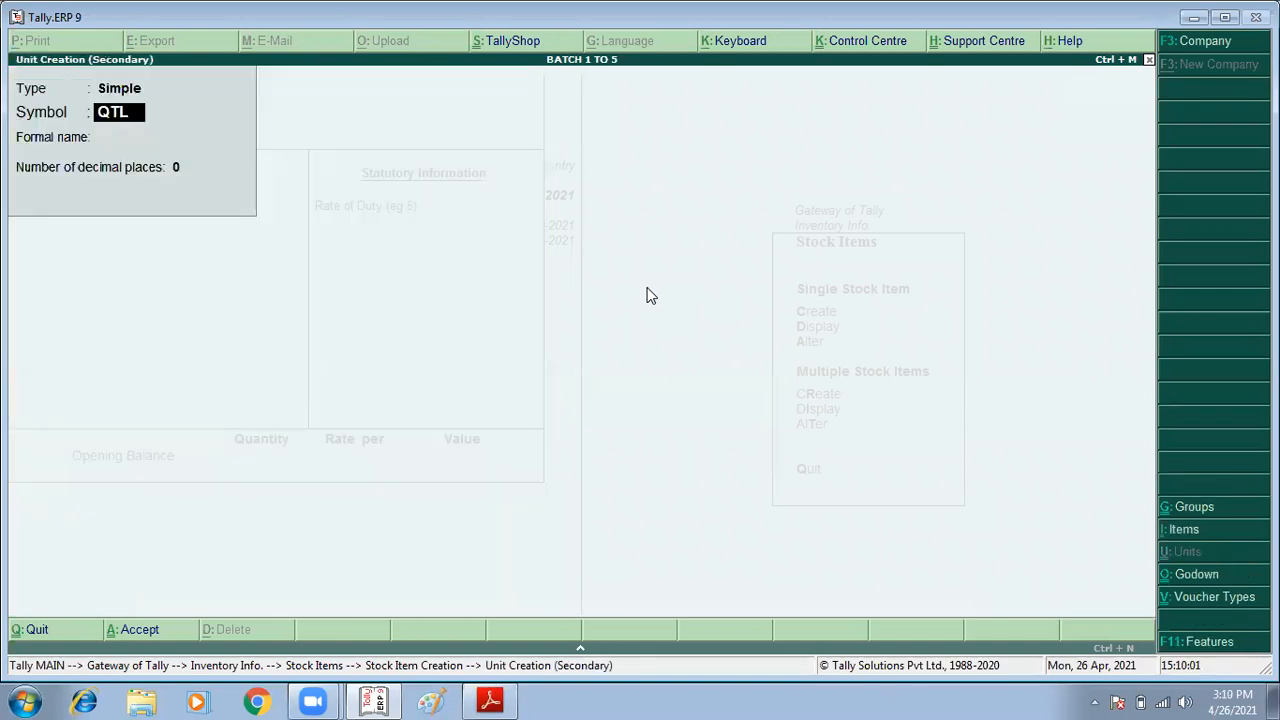
{"action": "type", "text": "S"}
{"action": "key", "text": "Return"}
{"action": "key", "text": "Return"}
{"action": "key", "text": "Return"}
{"action": "key", "text": "Return"}
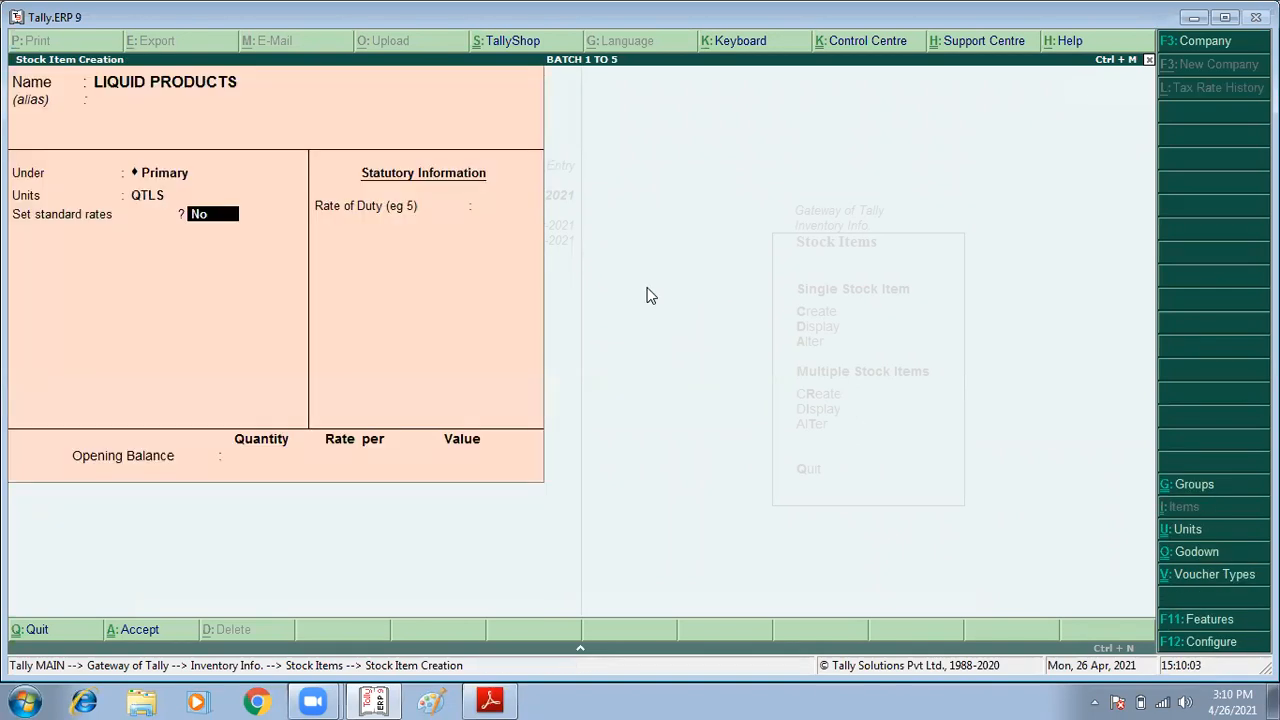
{"action": "key", "text": "Return"}
{"action": "key", "text": "Return"}
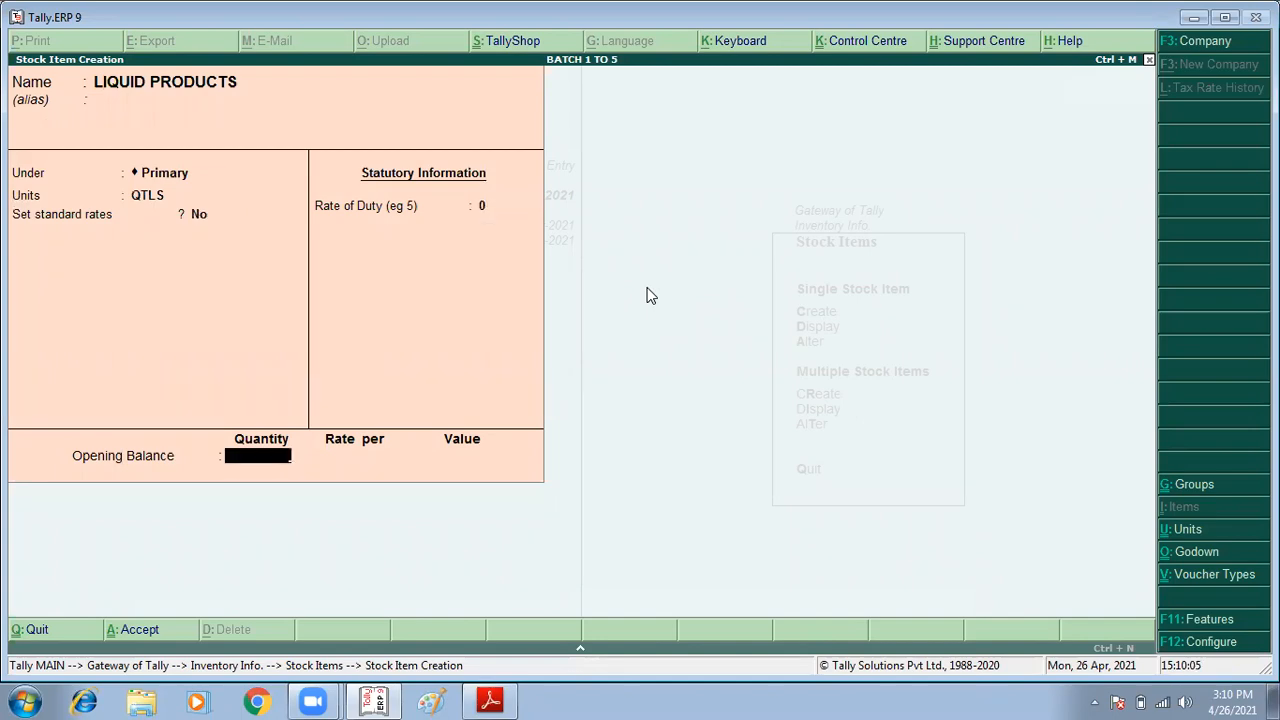
- Set the opening quantity of LIQUID PRODUCTS to 500 QTLS after checking the assignment
{"action": "key", "text": "alt+Tab"}
{"action": "key", "text": "alt+Tab"}
{"action": "type", "text": "500"}
{"action": "key", "text": "Return"}
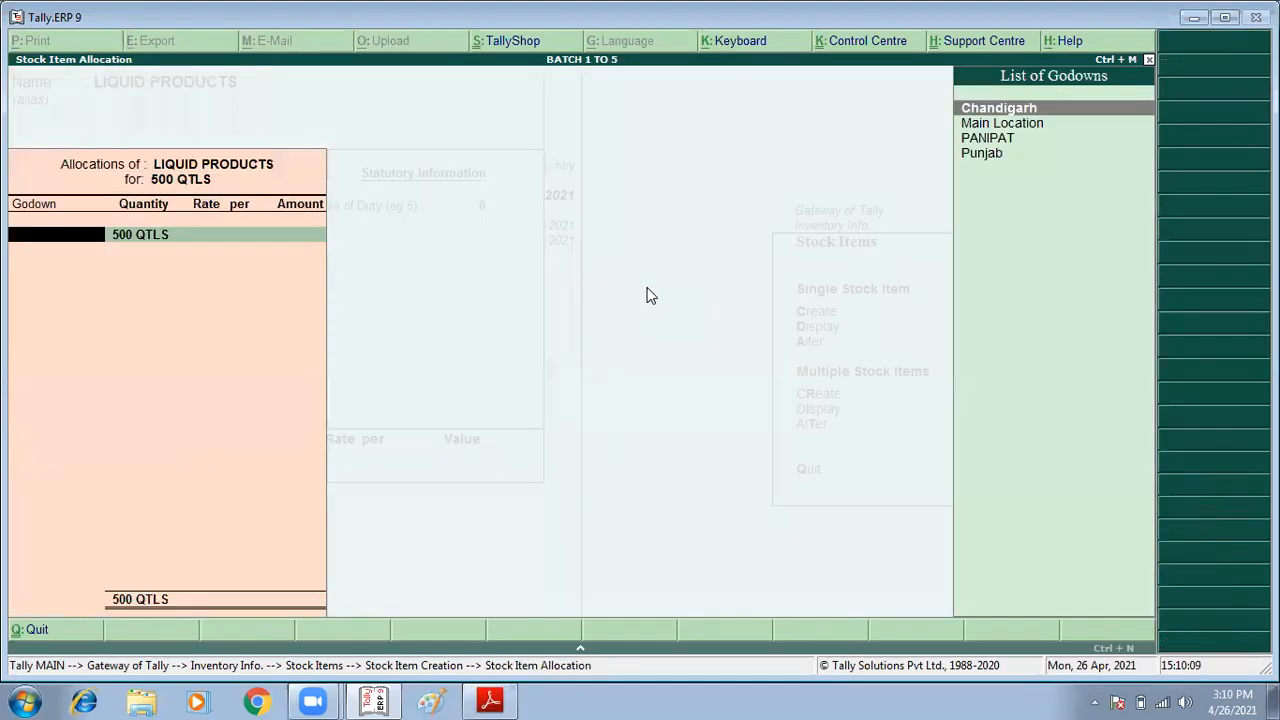
- Create a godown named KARNAL under Primary and allocate the LIQUID PRODUCTS opening stock to it
{"action": "key", "text": "alt+Tab"}
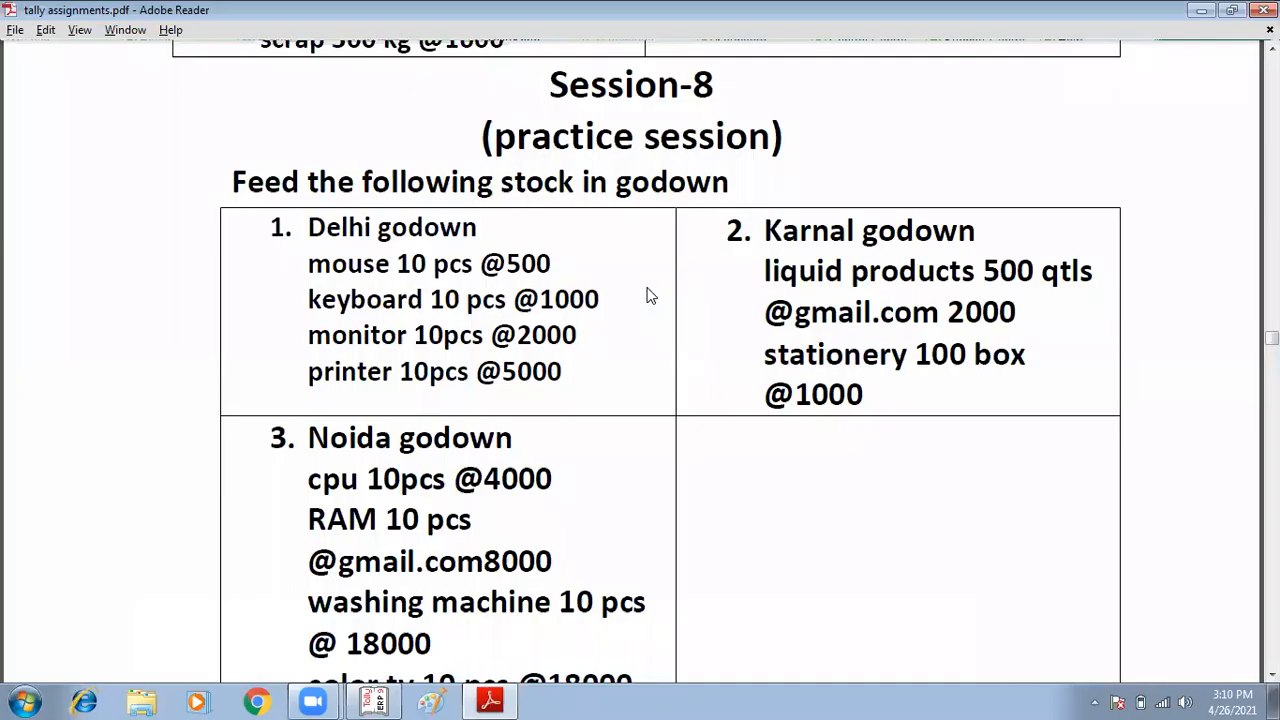
{"action": "key", "text": "alt+Tab"}
{"action": "key", "text": "Down"}
{"action": "key", "text": "Down"}
{"action": "key", "text": "Down"}
{"action": "key", "text": "Up"}
{"action": "key", "text": "Up"}
{"action": "key", "text": "Up"}
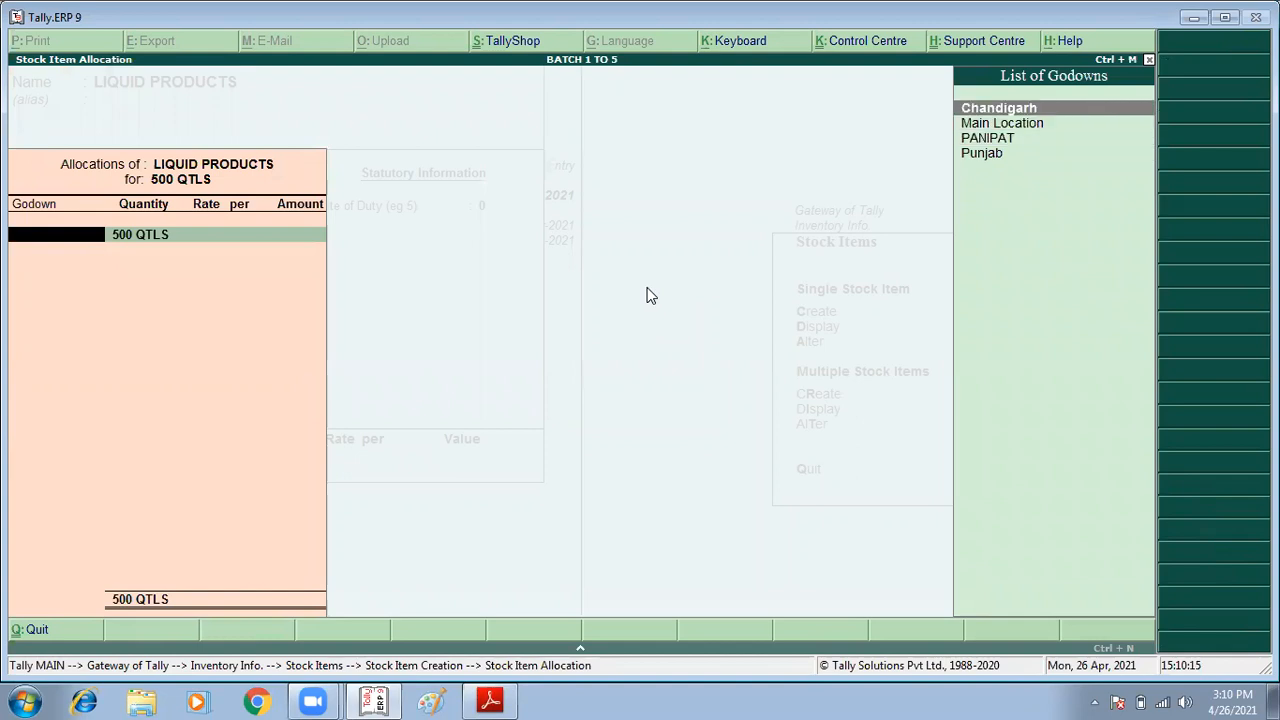
{"action": "key", "text": "alt+c"}
{"action": "type", "text": "KARNA;"}
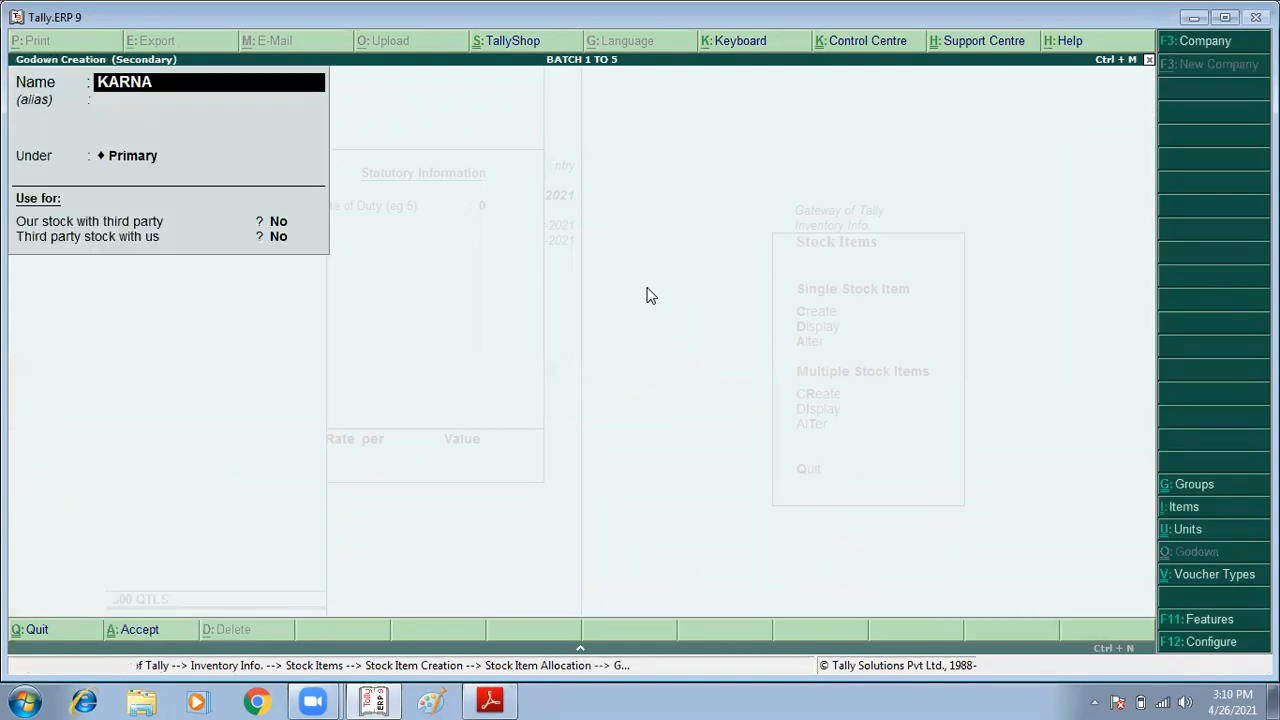
{"action": "key", "text": "BackSpace"}
{"action": "type", "text": "L"}
{"action": "key", "text": "Return"}
{"action": "key", "text": "Return"}
{"action": "key", "text": "Return"}
{"action": "key", "text": "Return"}
{"action": "key", "text": "Return"}
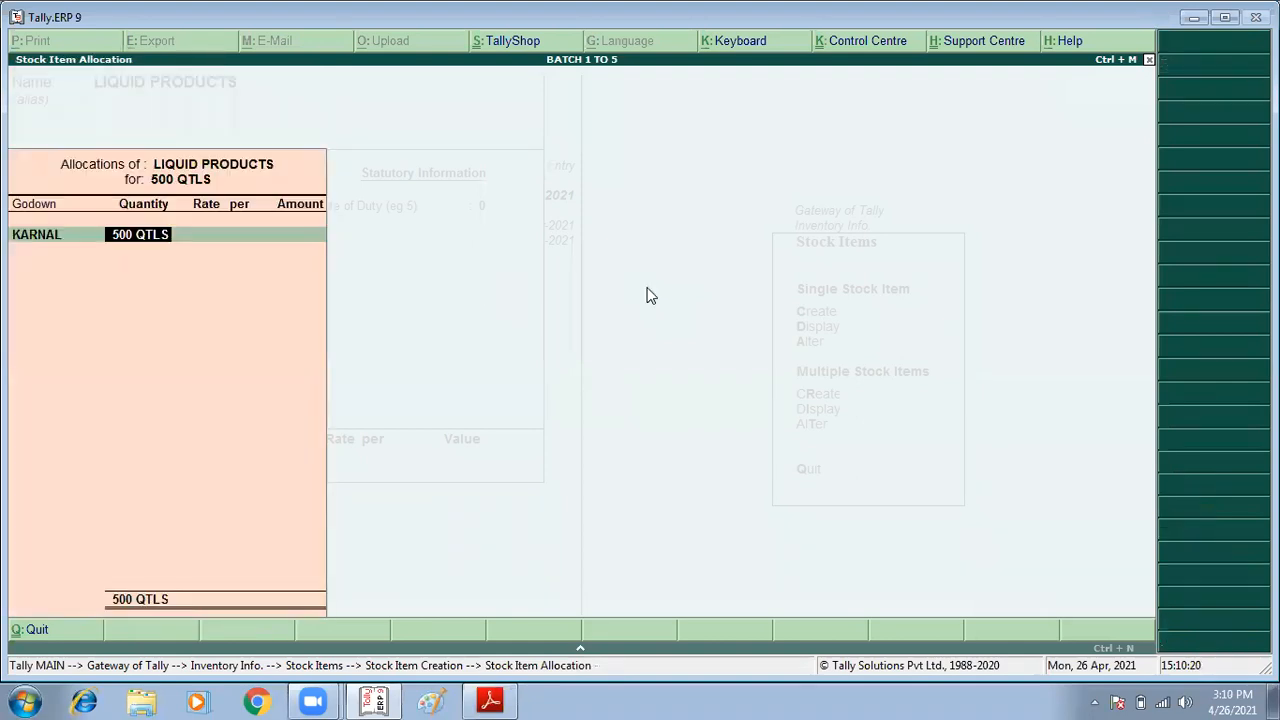
- Set the rate of the 500 QTLS in KARNAL to 2000 per the assignment and save the LIQUID PRODUCTS item
{"action": "key", "text": "Return"}
{"action": "key", "text": "alt+Tab"}
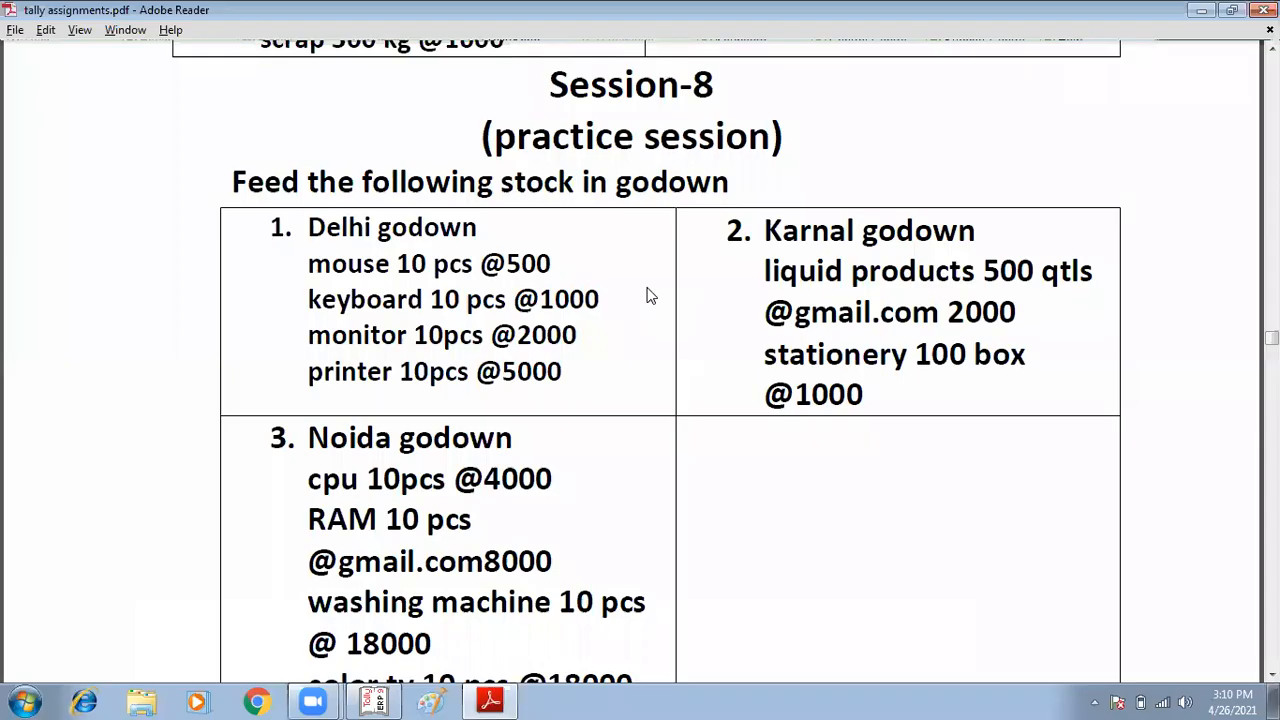
{"action": "key", "text": "alt+Tab"}
{"action": "type", "text": "2000"}
{"action": "key", "text": "Return"}
{"action": "key", "text": "Return"}
{"action": "key", "text": "Return"}
{"action": "key", "text": "Return"}
{"action": "key", "text": "Return"}
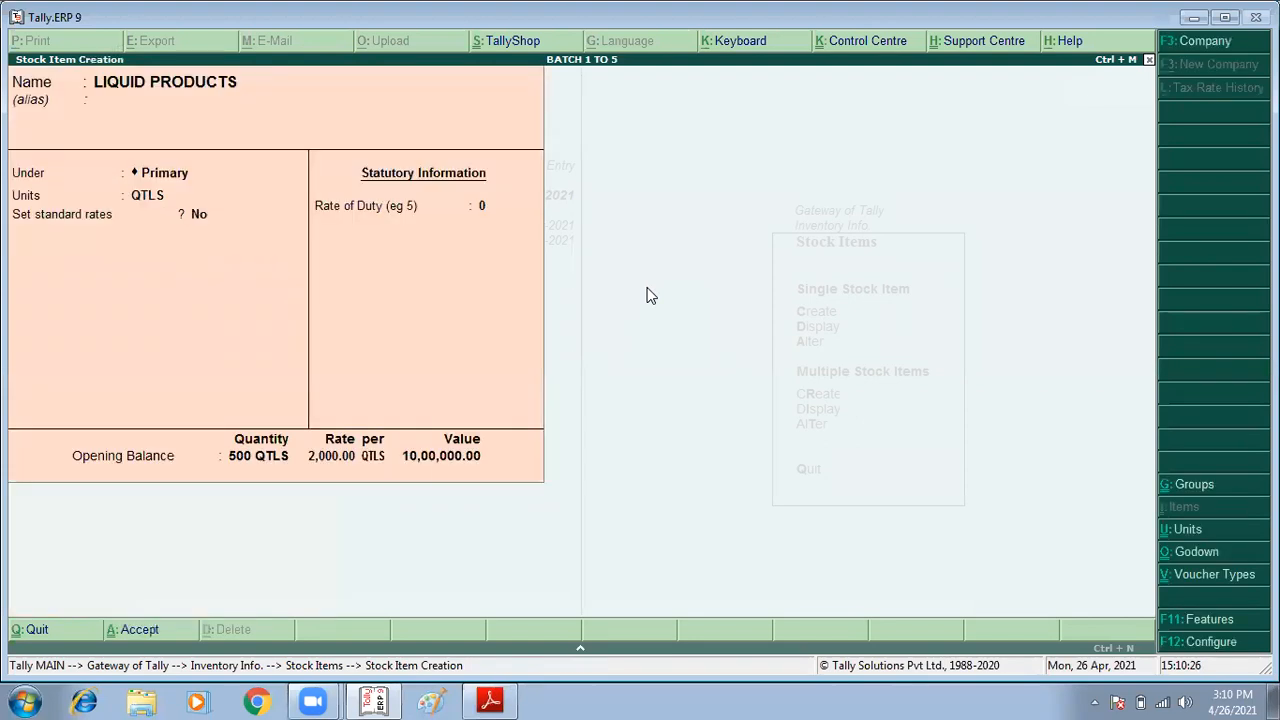
{"action": "key", "text": "Return"}
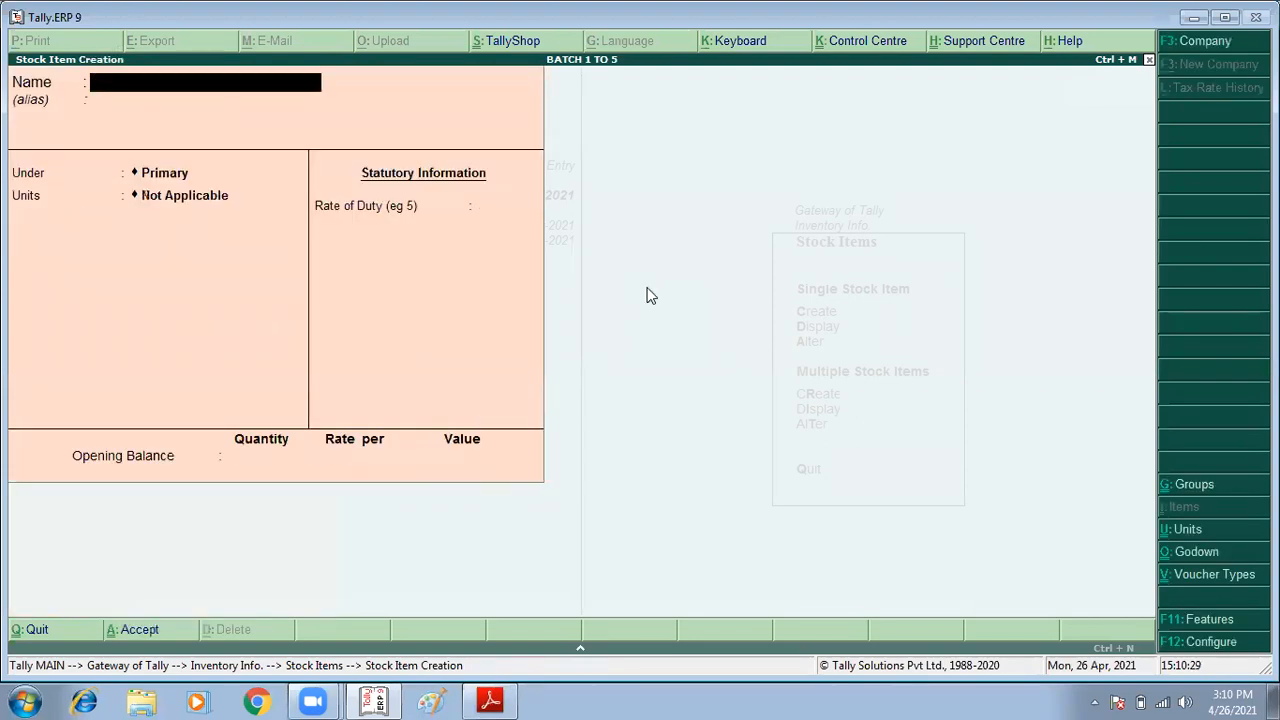
- Look up the next Karnal item in the assignment and name the new stock item STATIONERY, under Primary
{"action": "key", "text": "alt+Tab"}
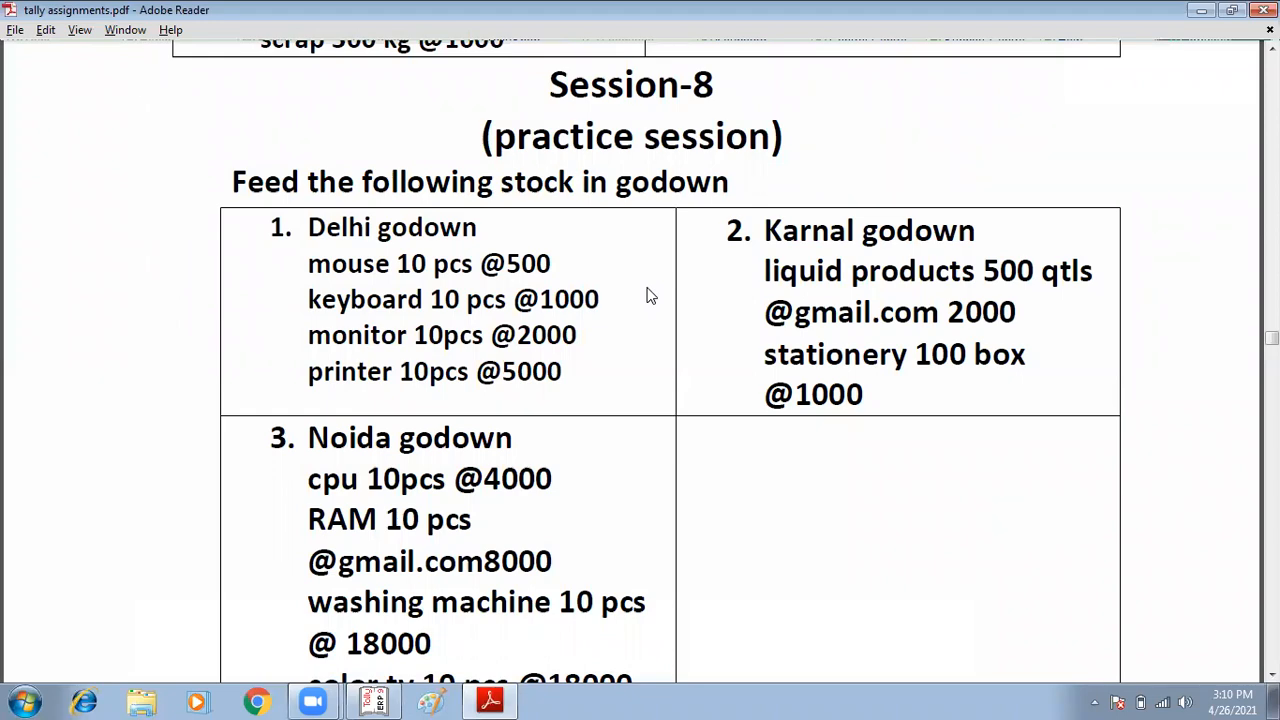
{"action": "key", "text": "alt+Tab"}
{"action": "type", "text": "STATIONERY"}
{"action": "key", "text": "Return"}
{"action": "key", "text": "Return"}
{"action": "key", "text": "Return"}
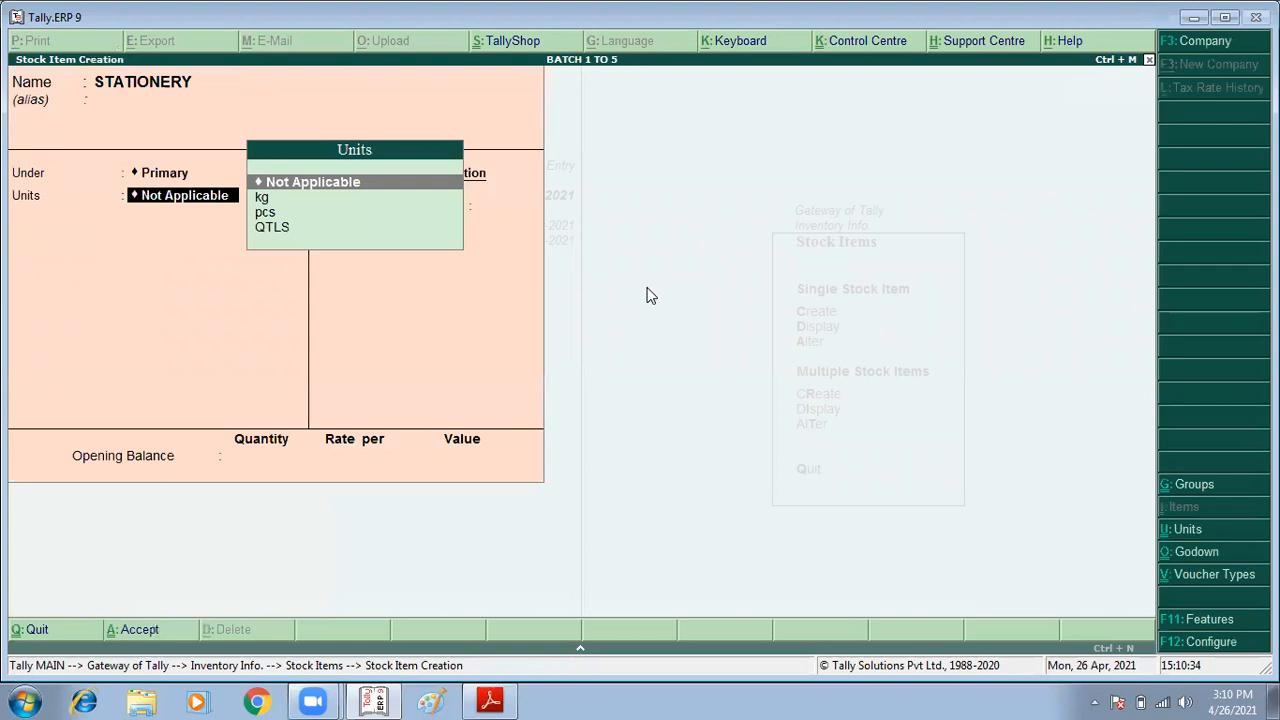
- Create the unit BOX for STATIONERY, leaving standard rates at No and the rate of duty at 0
{"action": "key", "text": "alt+c"}
{"action": "type", "text": "BOX"}
{"action": "key", "text": "Return"}
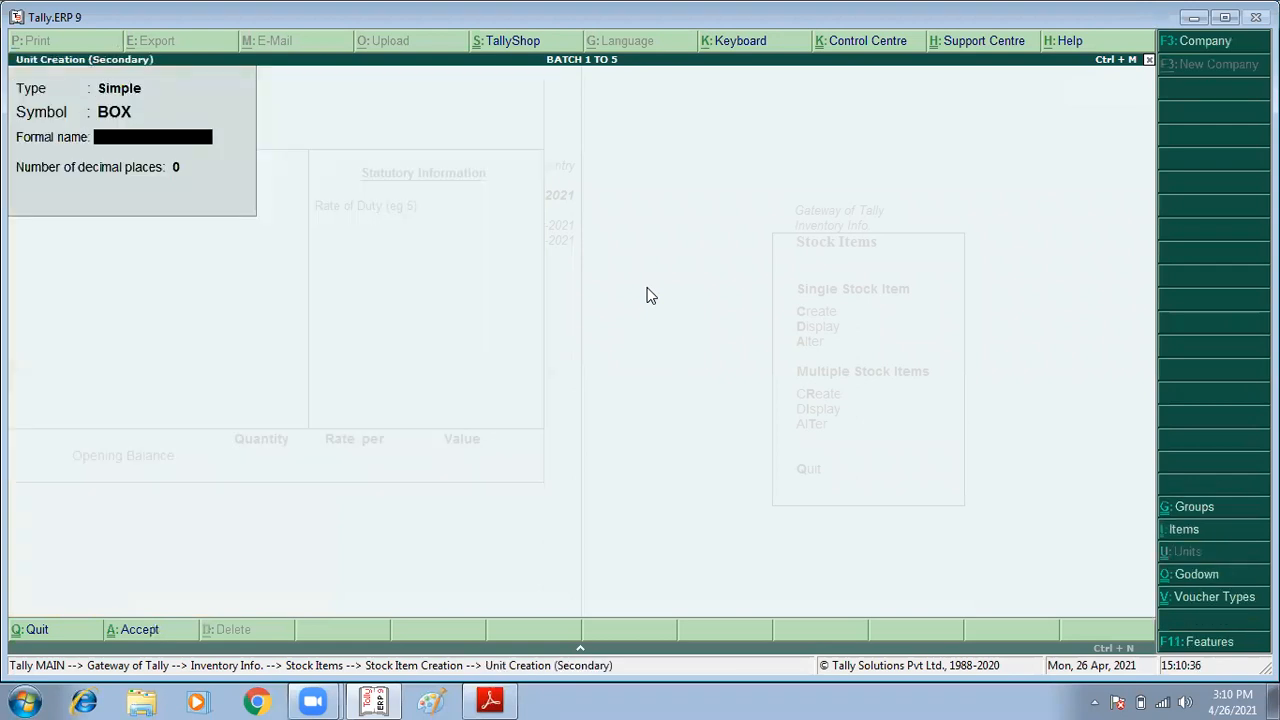
{"action": "key", "text": "Return"}
{"action": "key", "text": "Return"}
{"action": "key", "text": "Return"}
{"action": "key", "text": "Return"}
{"action": "key", "text": "Return"}
{"action": "key", "text": "Return"}
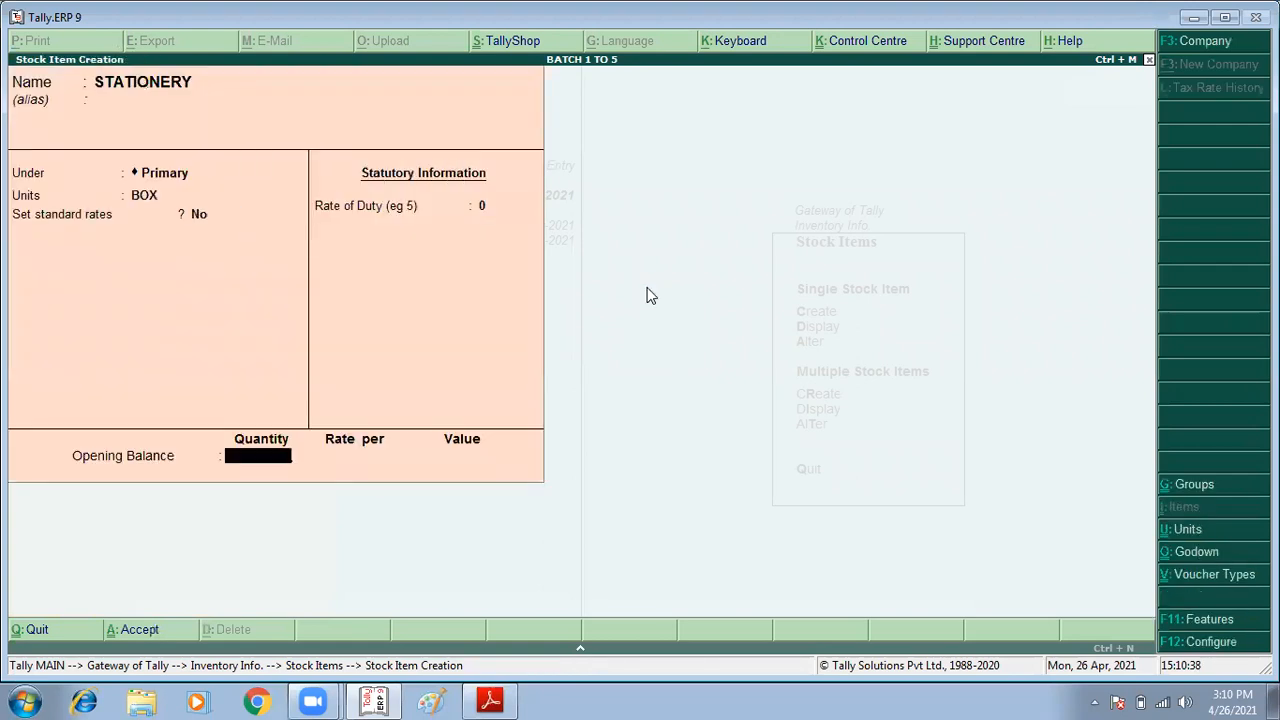
- Set the opening quantity of STATIONERY to 100 BOX after checking the assignment
{"action": "key", "text": "alt+Tab"}
{"action": "key", "text": "alt+Tab"}
{"action": "type", "text": "100"}
{"action": "key", "text": "Return"}
- Allocate the 100 BOX opening quantity of STATIONERY to the KARNAL godown
{"action": "key", "text": "alt+Tab"}
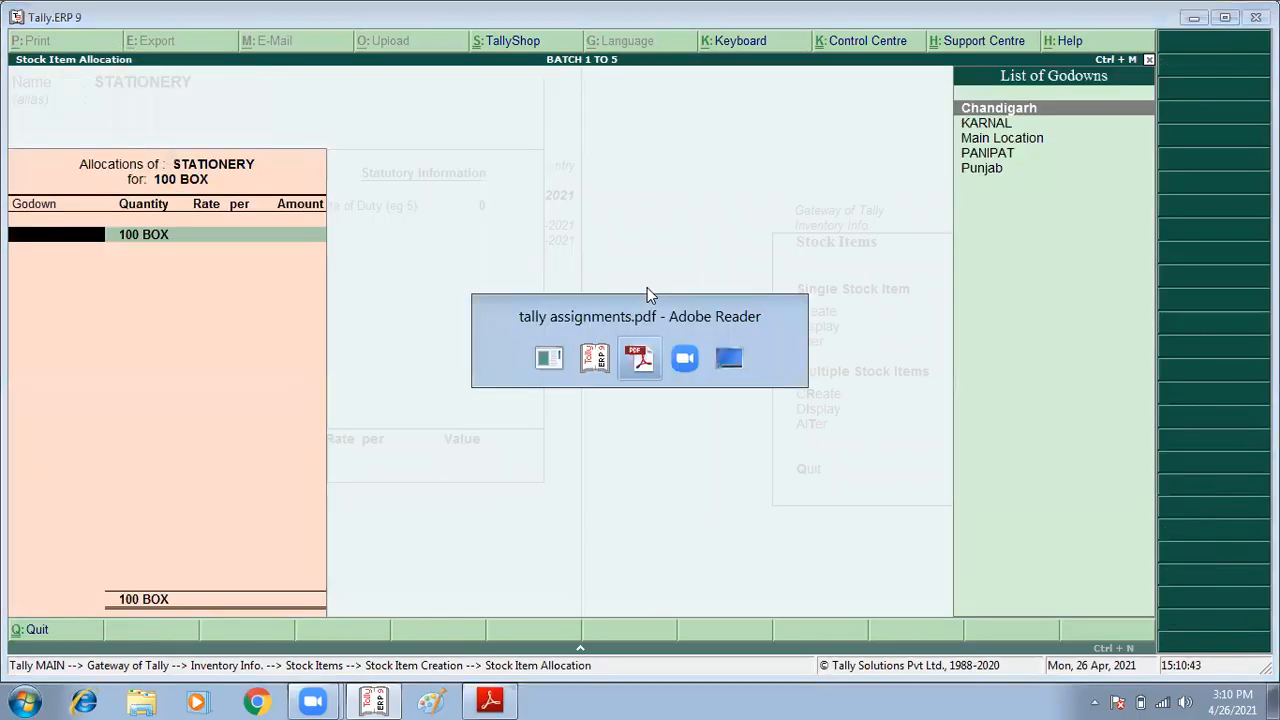
{"action": "key", "text": "alt+Tab"}
{"action": "key", "text": "Down"}
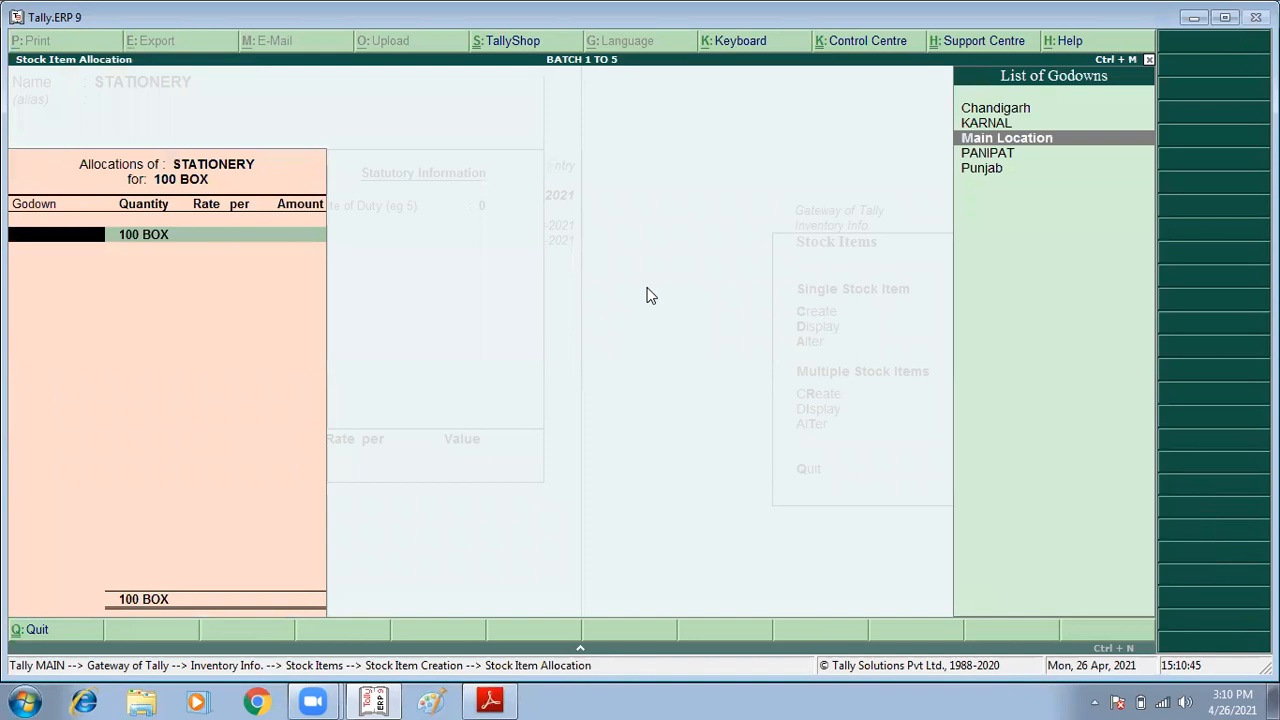
{"action": "key", "text": "Up"}
{"action": "key", "text": "Return"}
{"action": "key", "text": "Return"}
- Set the rate of the 100 BOX in KARNAL to 1,000 per the assignment and save the STATIONERY item
{"action": "key", "text": "alt+Tab"}
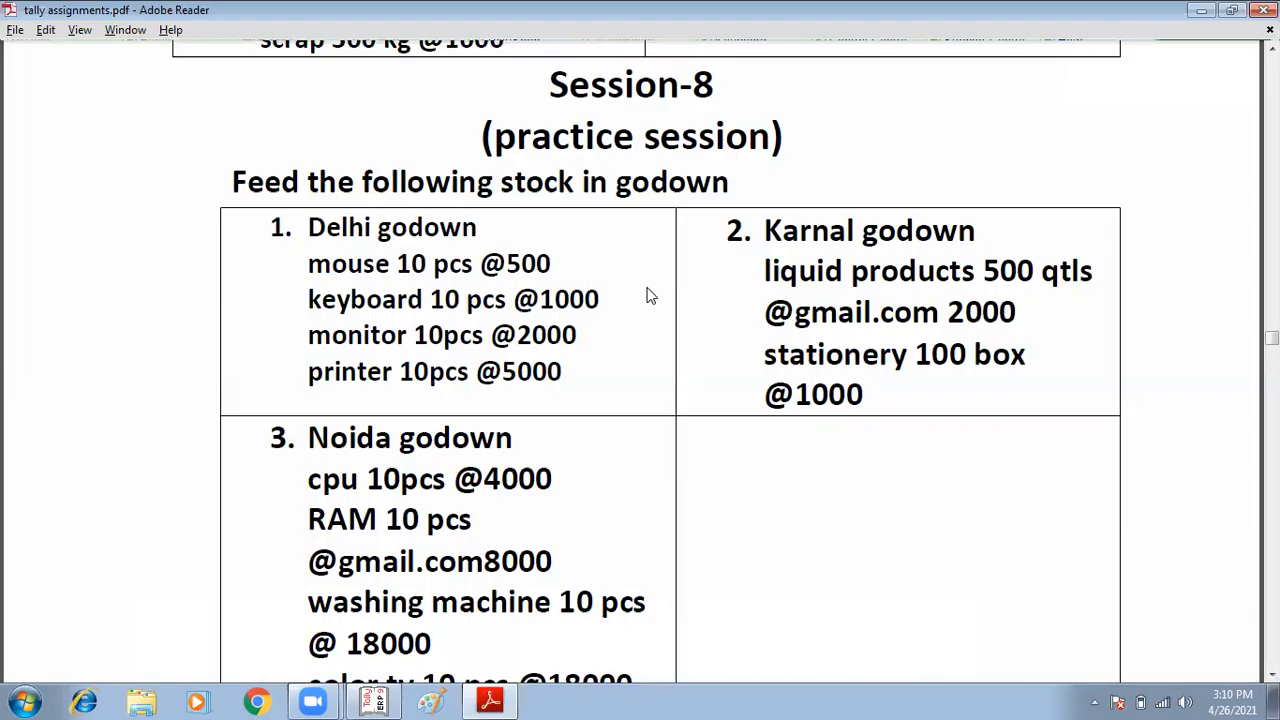
{"action": "key", "text": "alt+Tab"}
{"action": "type", "text": "1,000"}
{"action": "key", "text": "Return"}
{"action": "key", "text": "Return"}
{"action": "key", "text": "Return"}
{"action": "key", "text": "Return"}
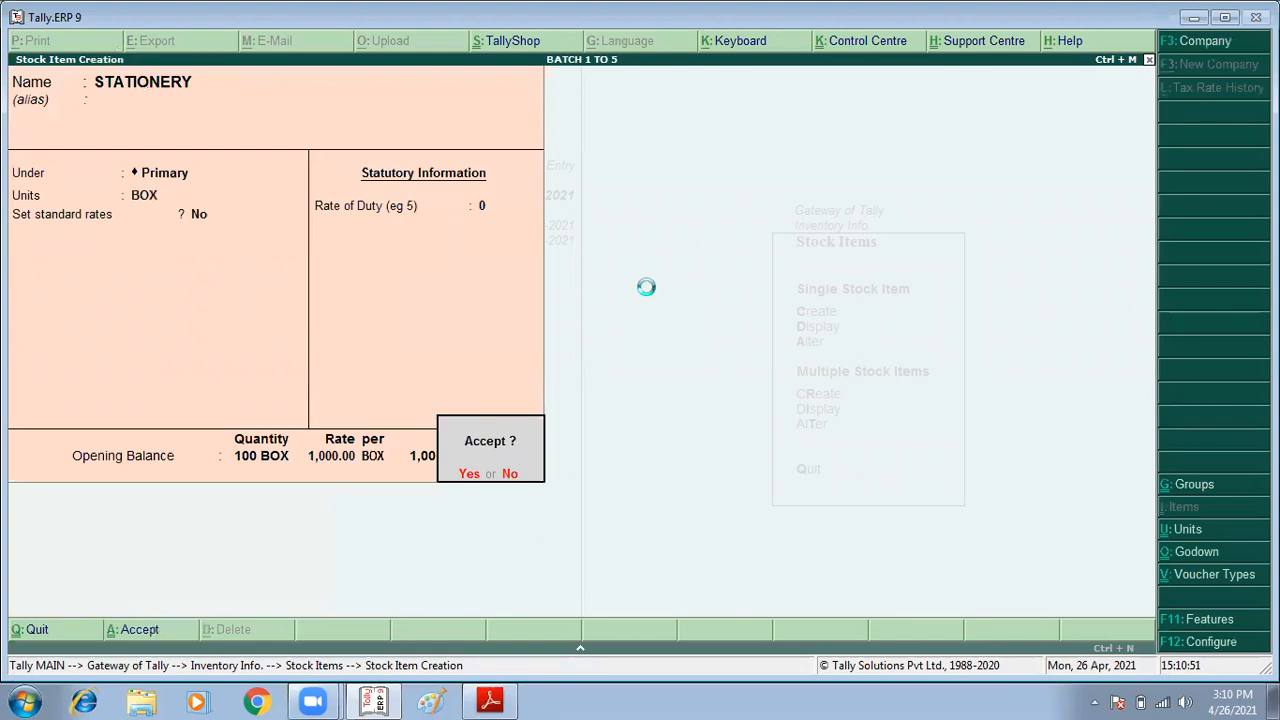
{"action": "key", "text": "Return"}
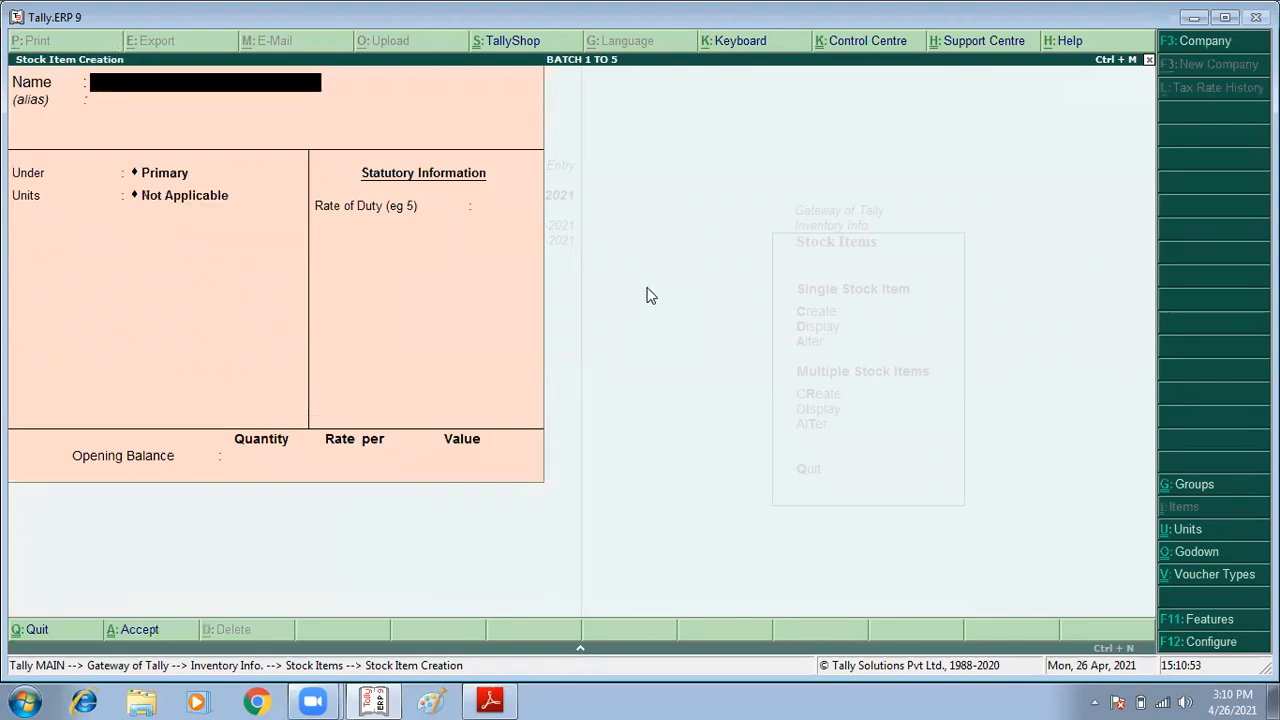
- Leave stock item creation and return to the Gateway of Tally without quitting the program
{"action": "key", "text": "Escape"}
{"action": "key", "text": "Escape"}
{"action": "key", "text": "Escape"}
{"action": "key", "text": "Escape"}
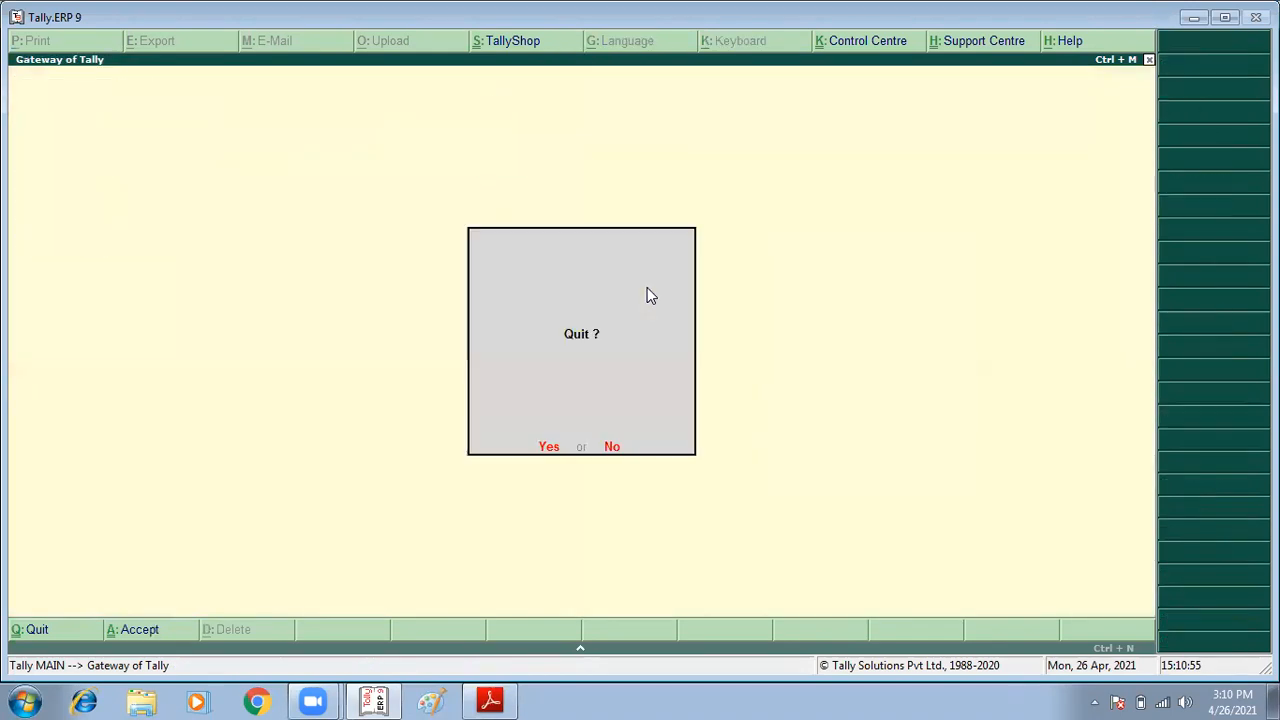
{"action": "key", "text": "n"}
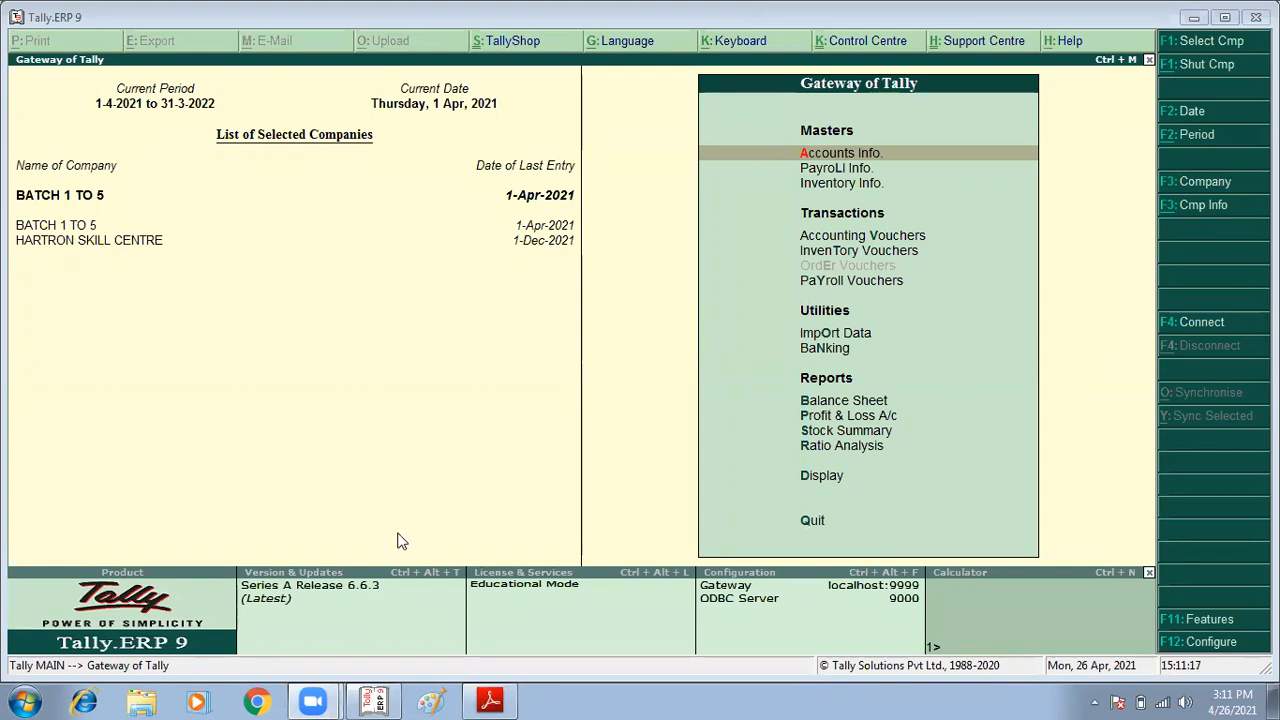
- Switch to Paint, paste the captured screen with the participants list, and save it as a JPEG picture
{"action": "left_click", "coordinate": [433, 702]}
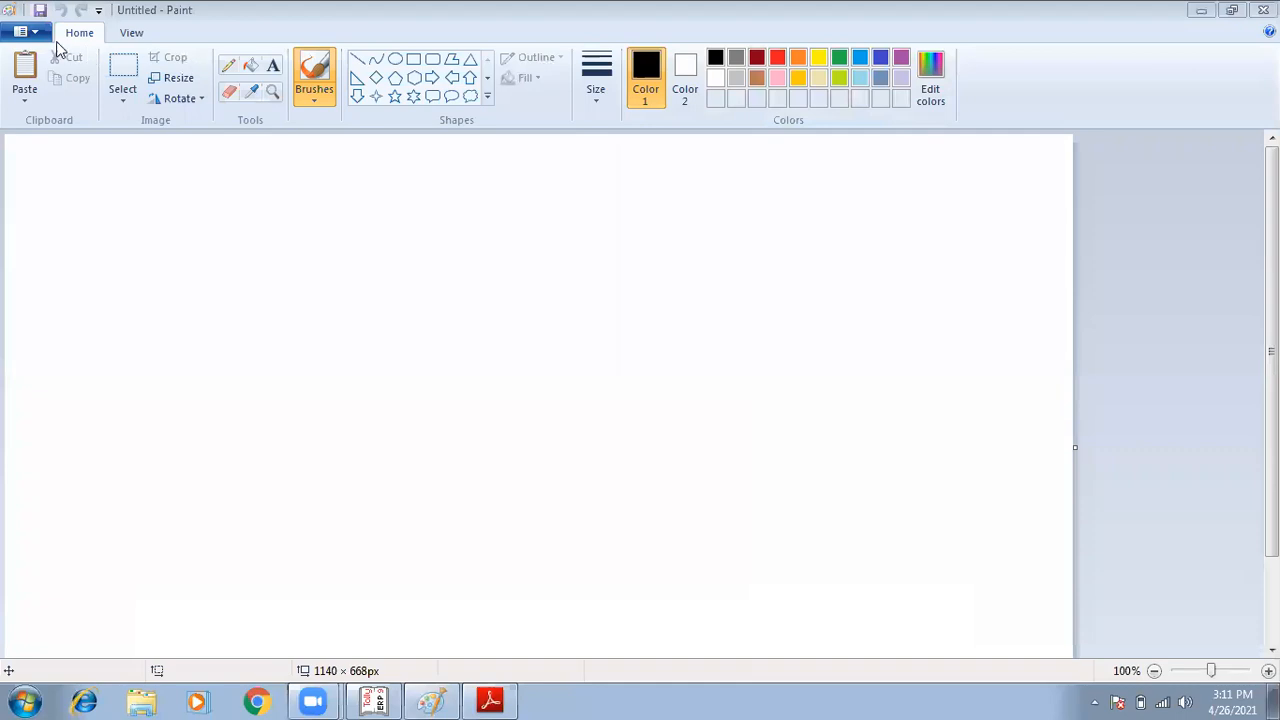
{"action": "key", "text": "ctrl+v"}
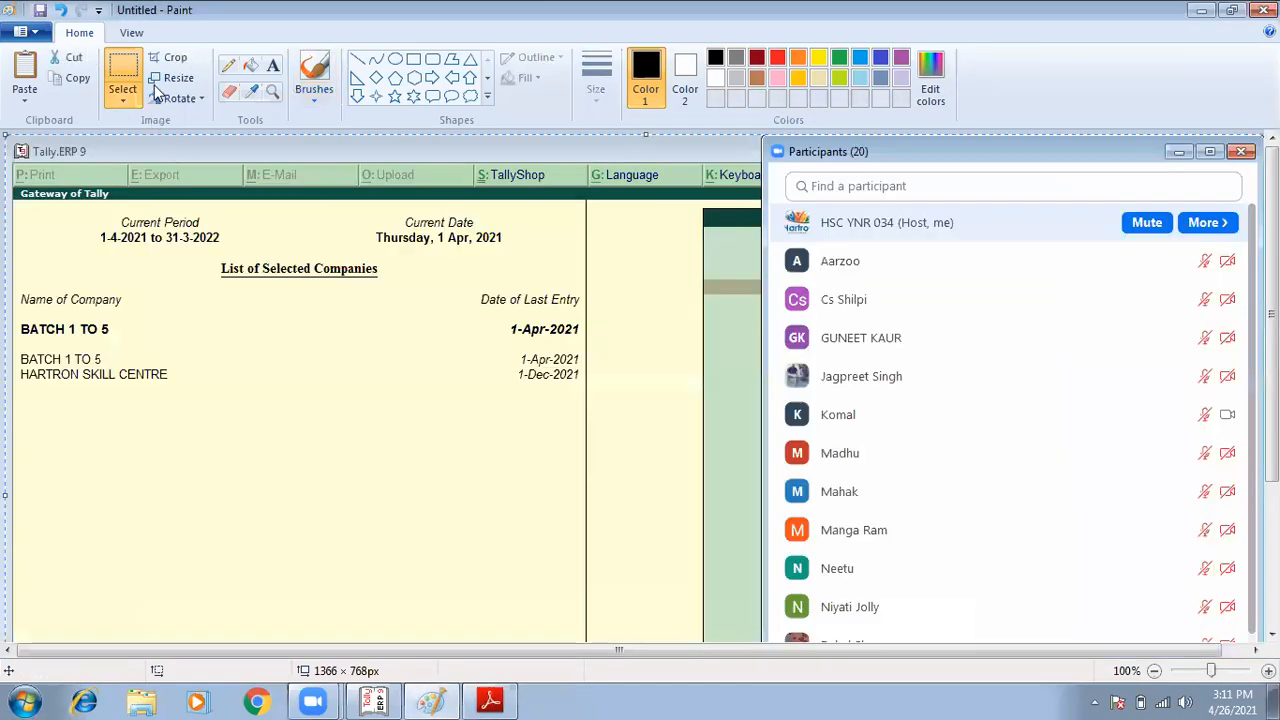
{"action": "left_click", "coordinate": [20, 31]}
{"action": "mouse_move", "coordinate": [88, 190]}
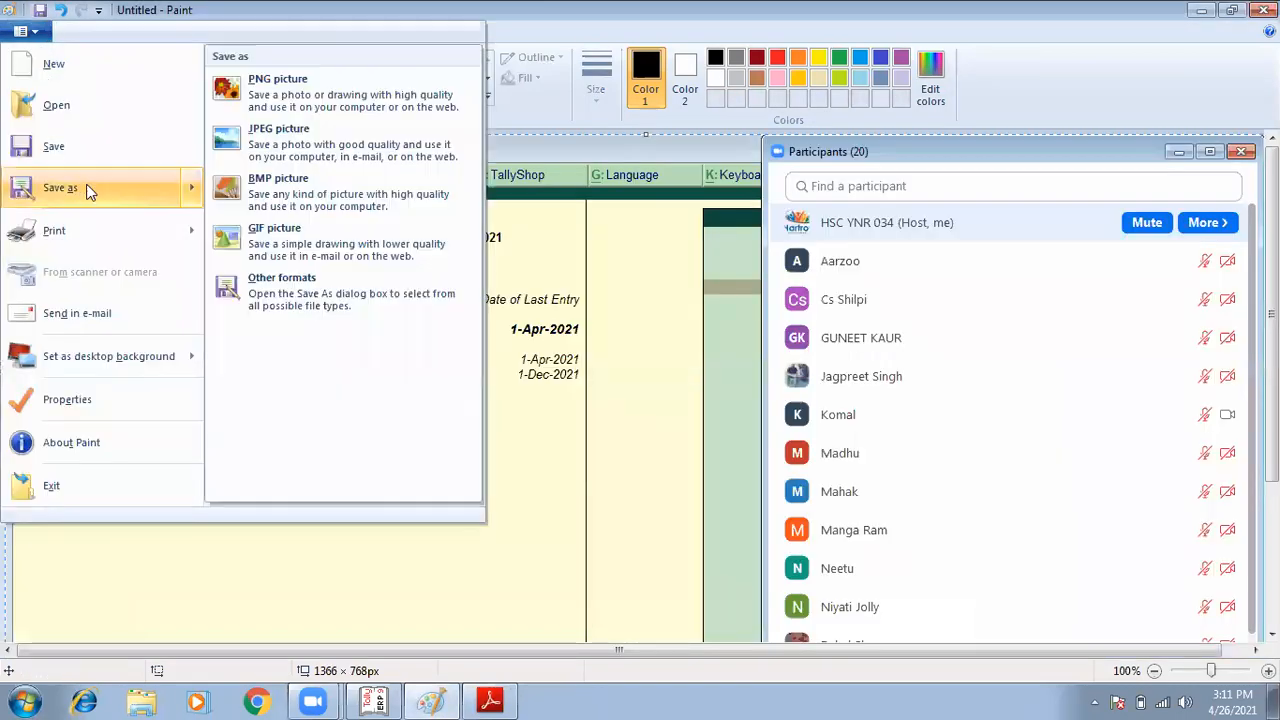
{"action": "left_click", "coordinate": [274, 146]}
{"action": "key", "text": "Return"}
{"action": "left_click", "coordinate": [1201, 10]}
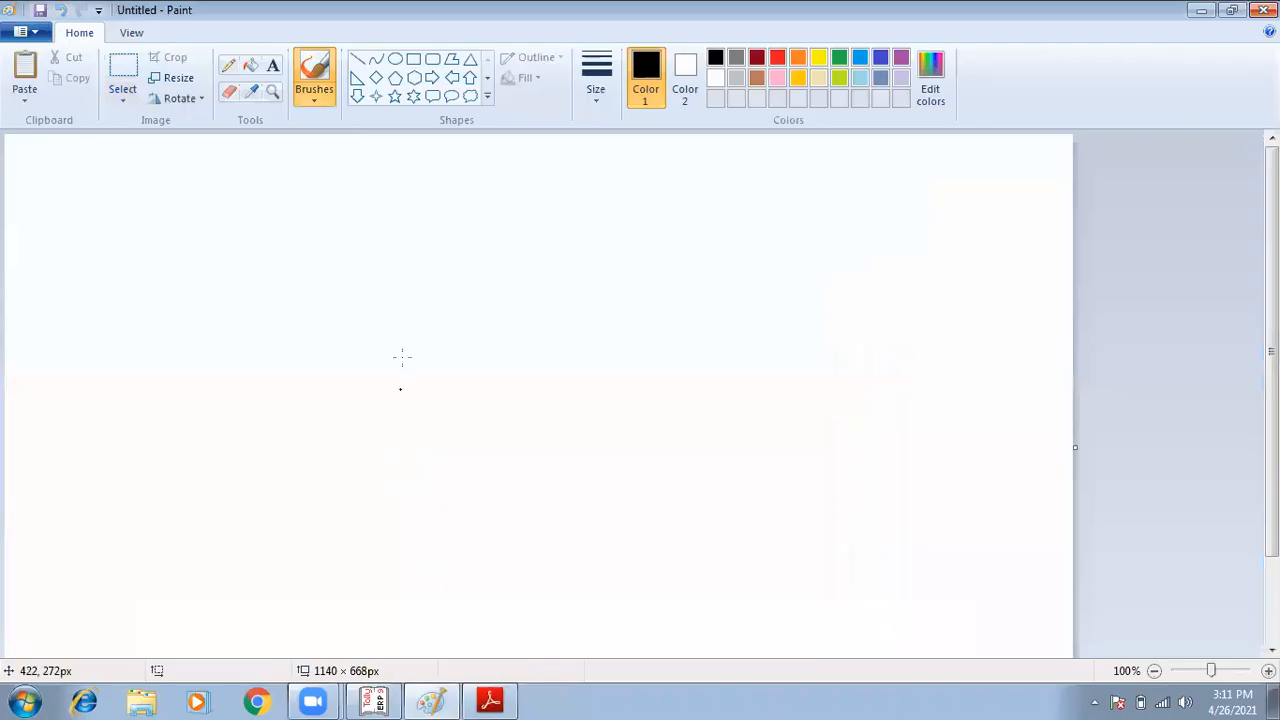
- Paste the capture of the rest of the participants list into a blank Paint picture and save it as JPEG 9
{"action": "left_click", "coordinate": [431, 701]}
{"action": "key", "text": "ctrl+v"}
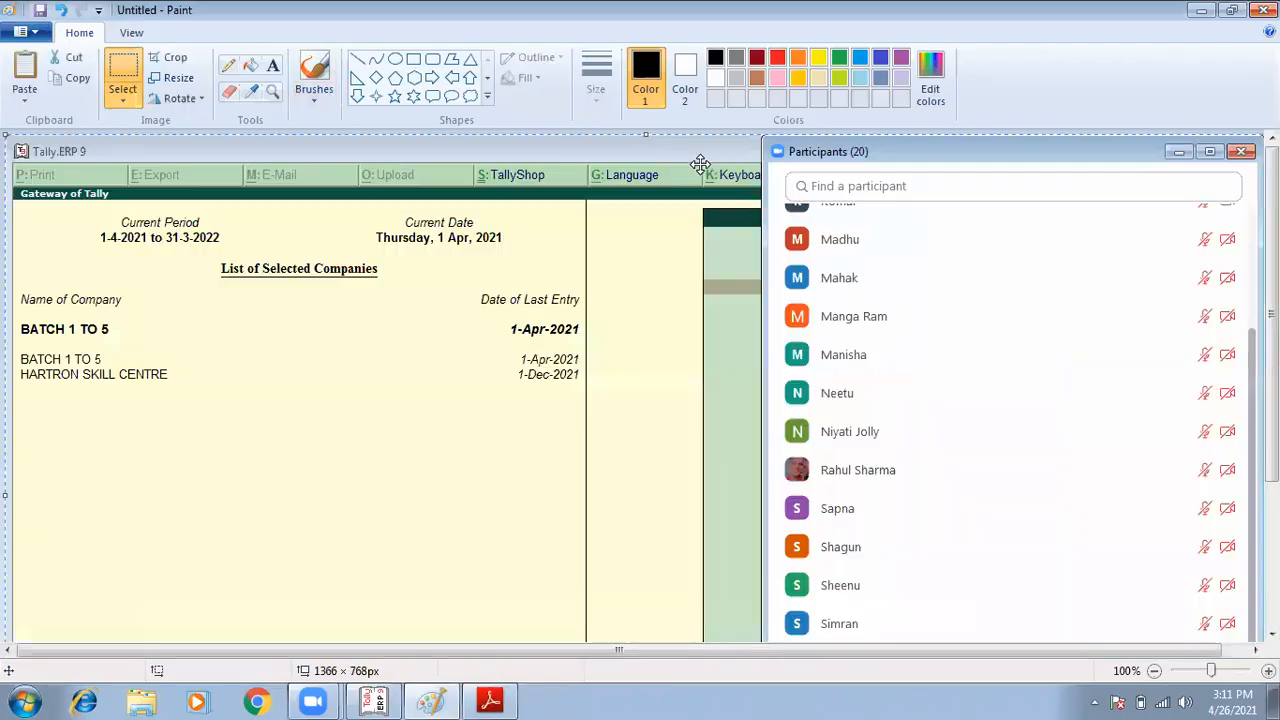
{"action": "left_click", "coordinate": [35, 35]}
{"action": "mouse_move", "coordinate": [74, 194]}
{"action": "left_click", "coordinate": [265, 145]}
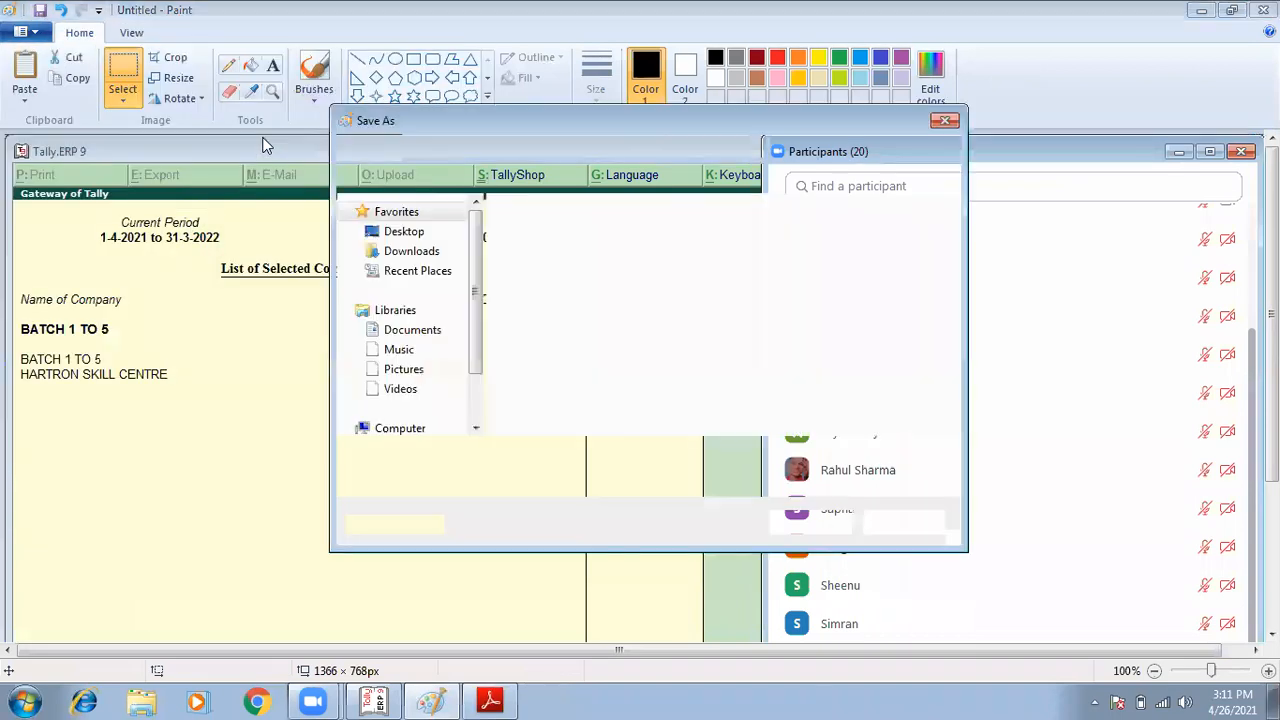
{"action": "type", "text": "9"}
{"action": "key", "text": "Return"}
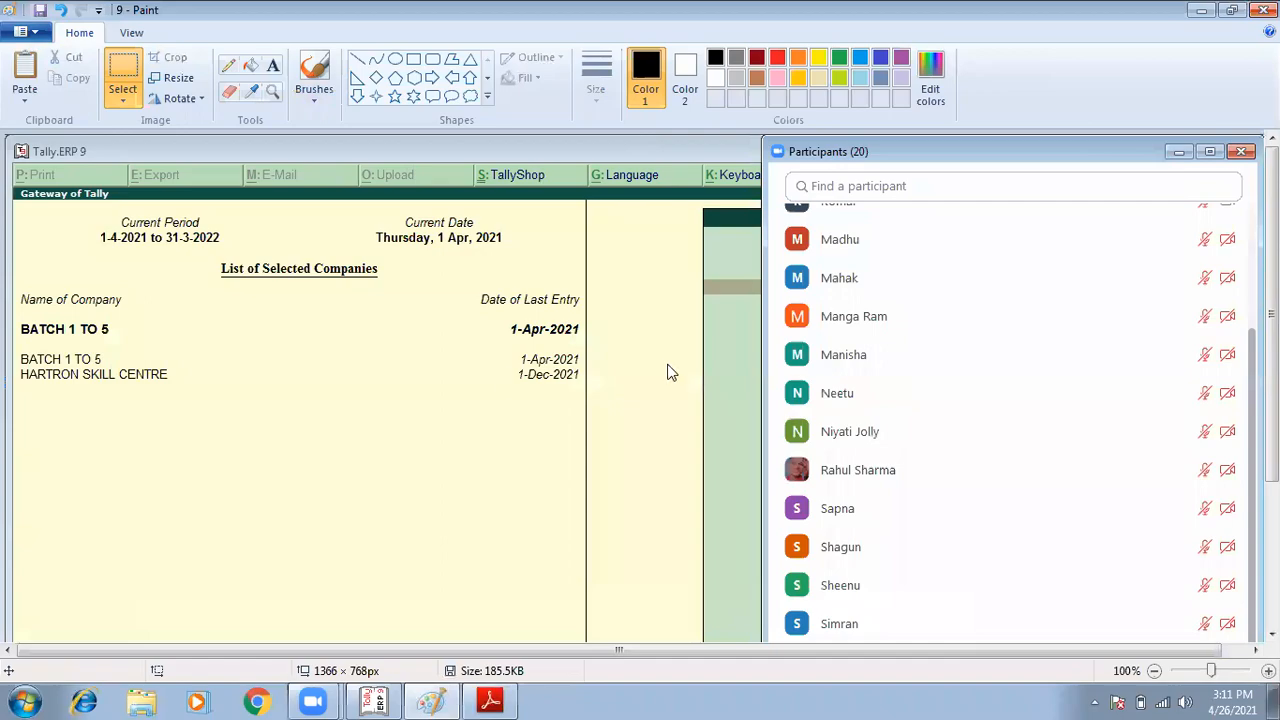
- Switch back to Tally, start a Stock Journal voucher and choose COMPUTER as the first source item
{"action": "key", "text": "alt+Tab"}
{"action": "key", "text": "Down"}
{"action": "key", "text": "Return"}
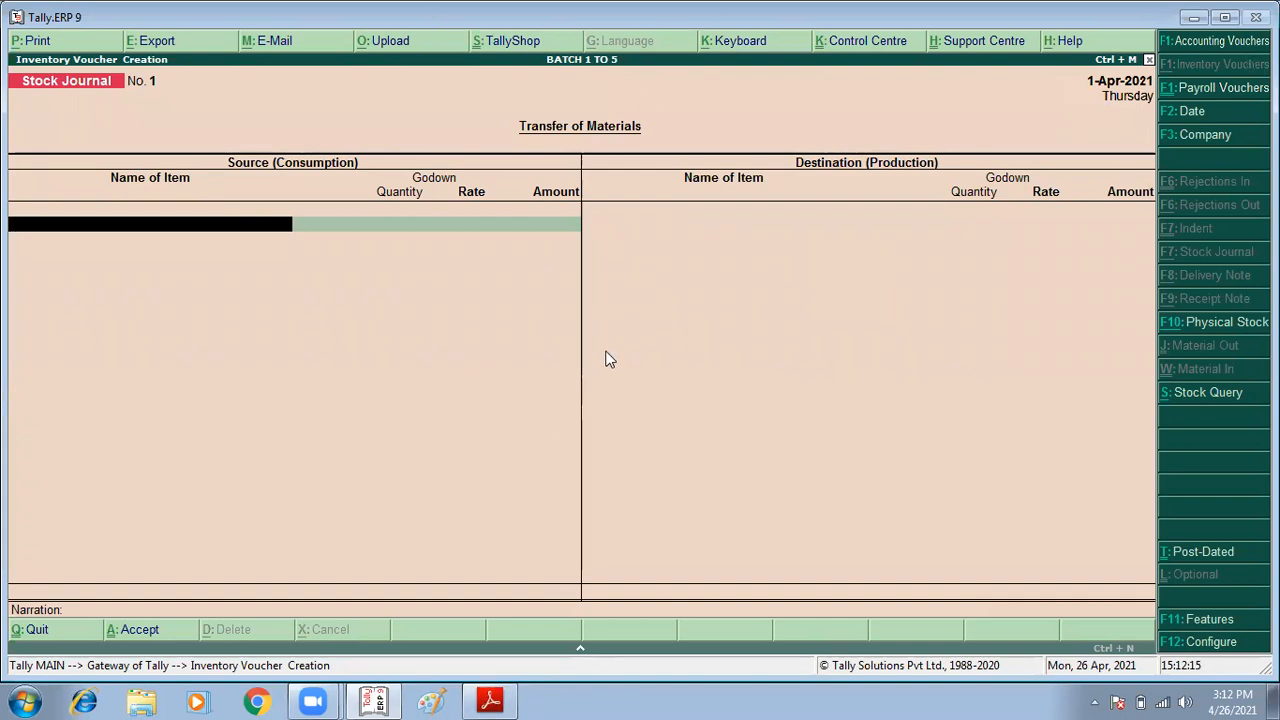
{"action": "type", "text": "C"}
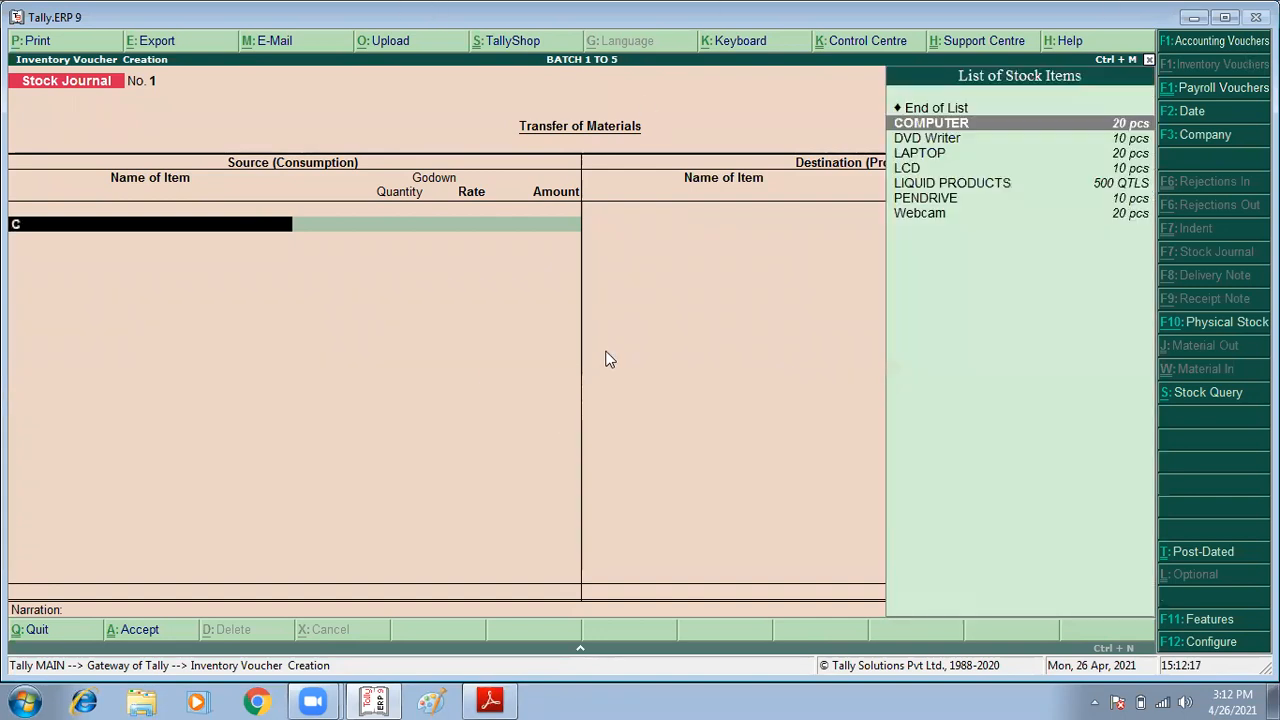
{"action": "key", "text": "Return"}
{"action": "key", "text": "BackSpace"}
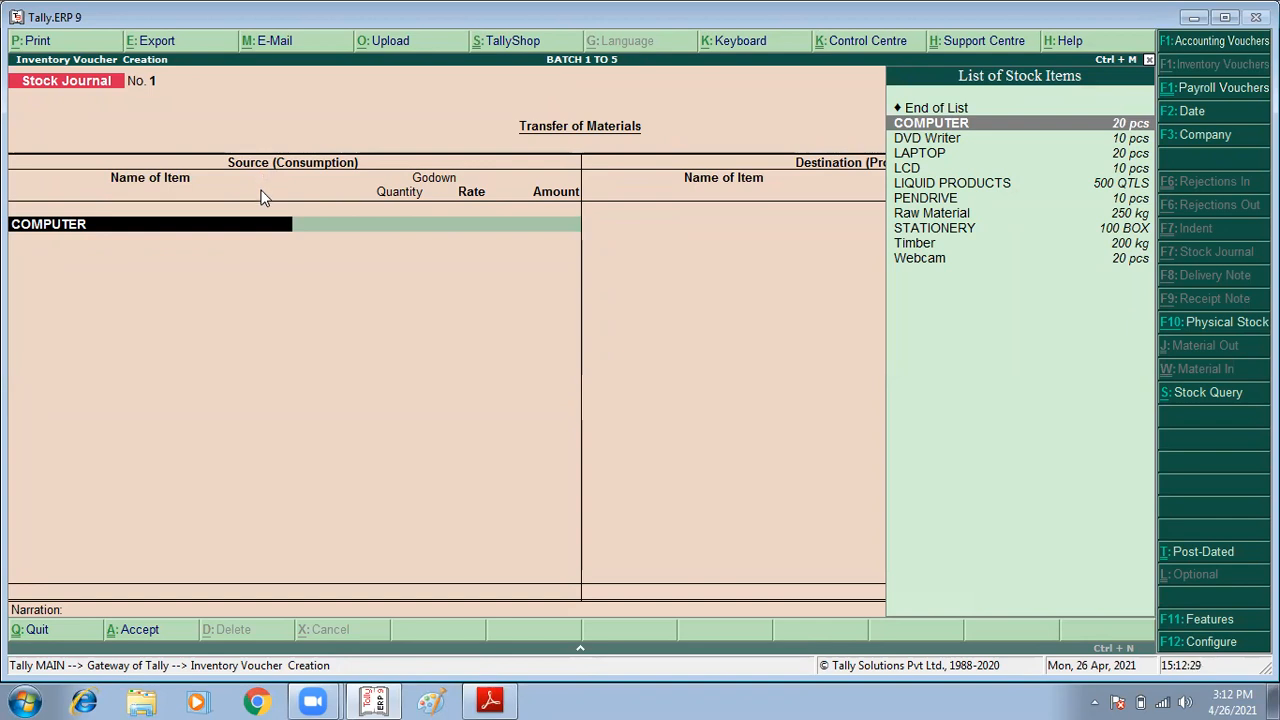
{"action": "key", "text": "Return"}
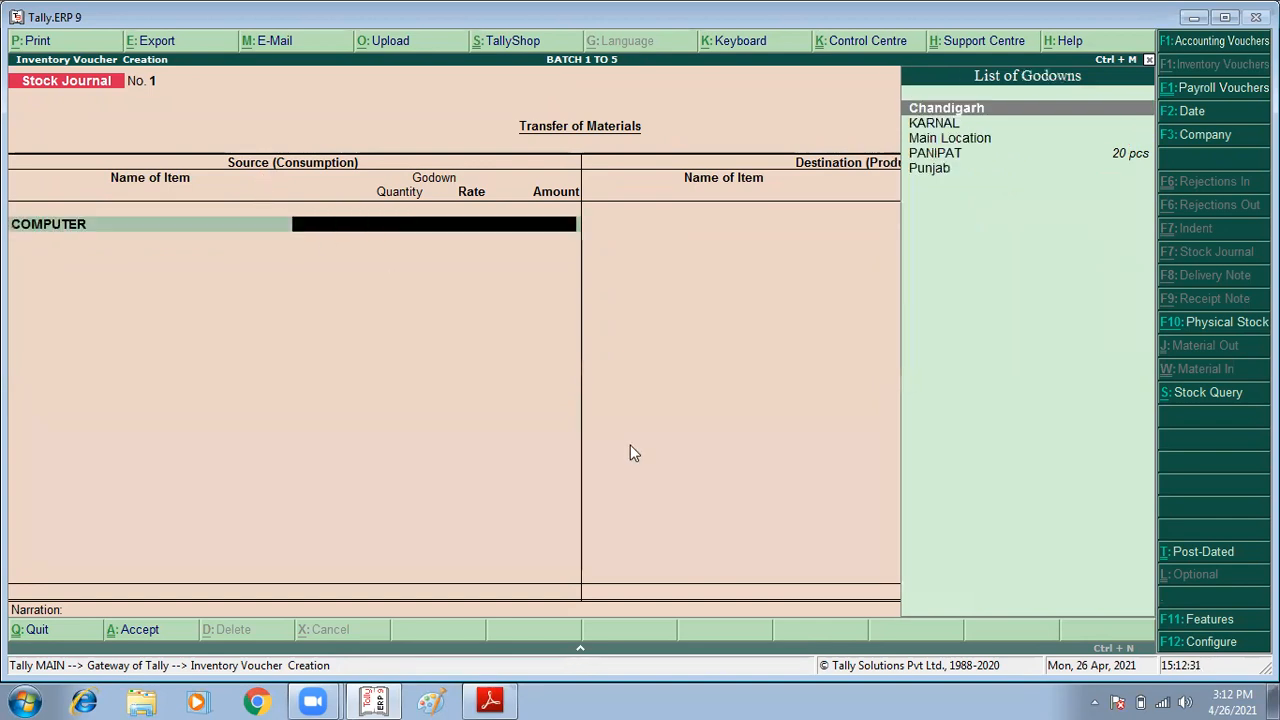
- Take 10 pcs of COMPUTER from the PANIPAT godown, accepting the filled-in rate and amount
{"action": "key", "text": "Down"}
{"action": "key", "text": "Down"}
{"action": "key", "text": "Down"}
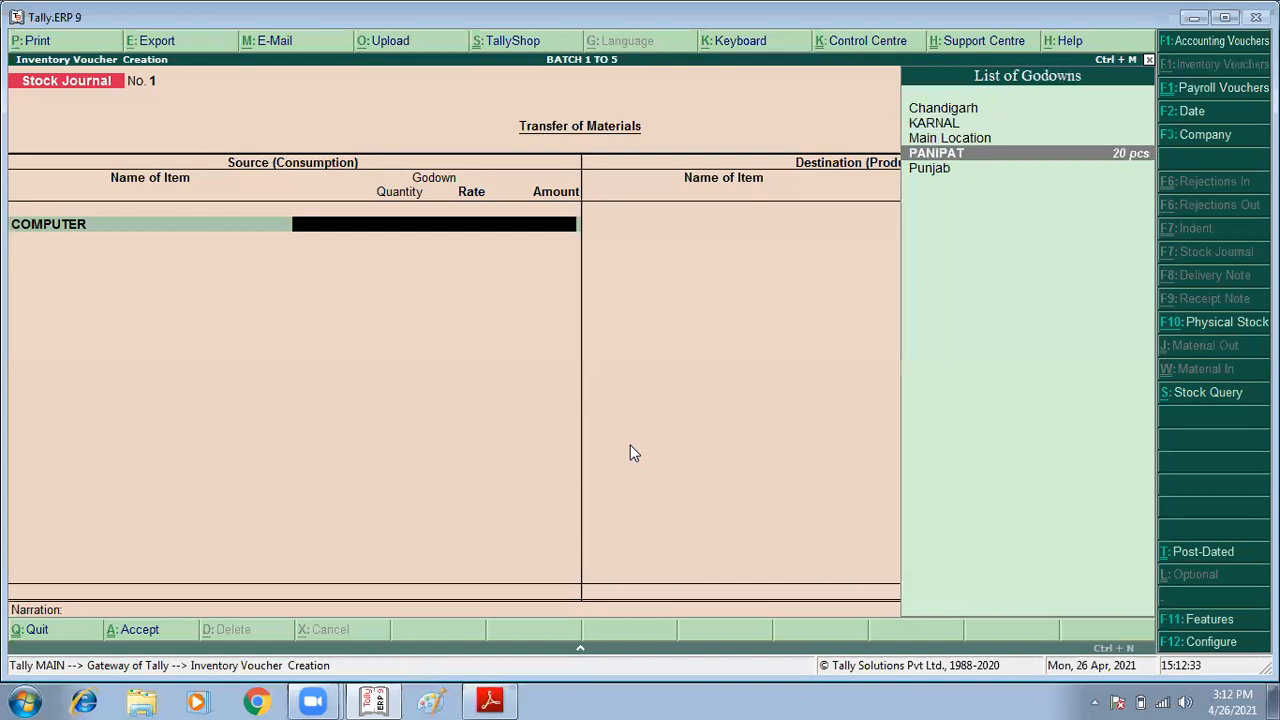
{"action": "key", "text": "Return"}
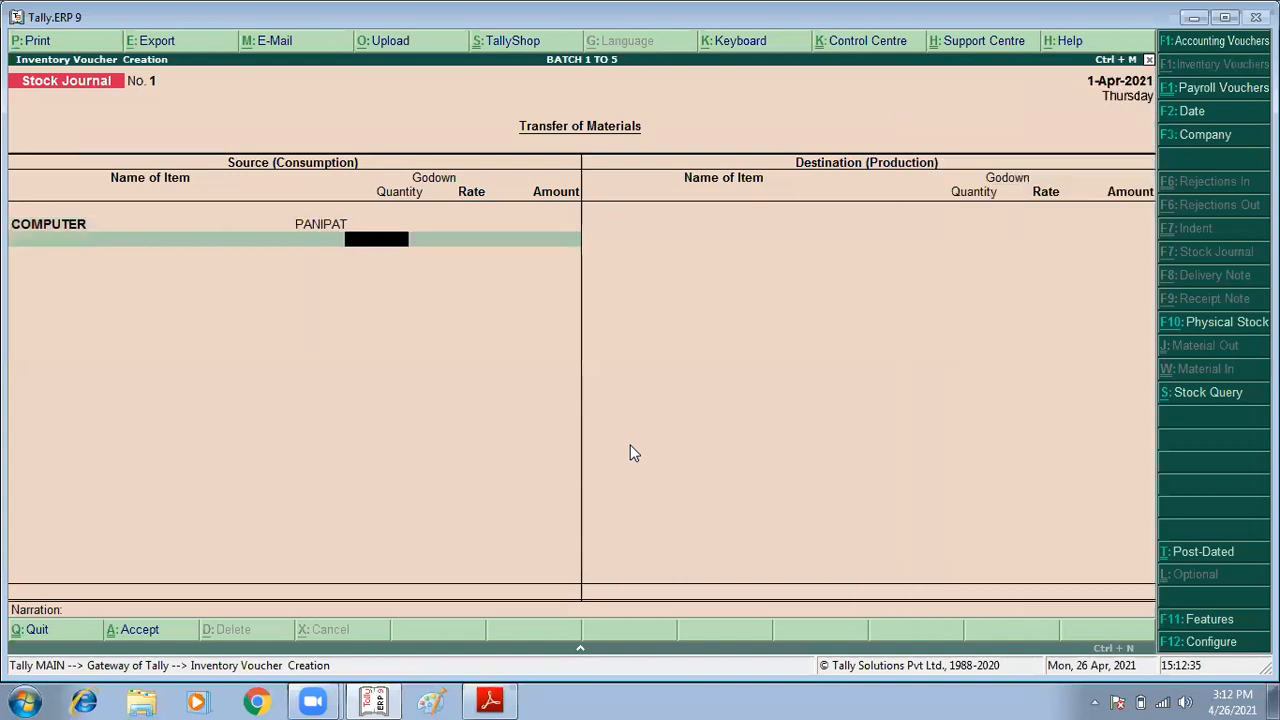
{"action": "type", "text": "10"}
{"action": "key", "text": "Return"}
{"action": "key", "text": "Return"}
{"action": "key", "text": "Return"}
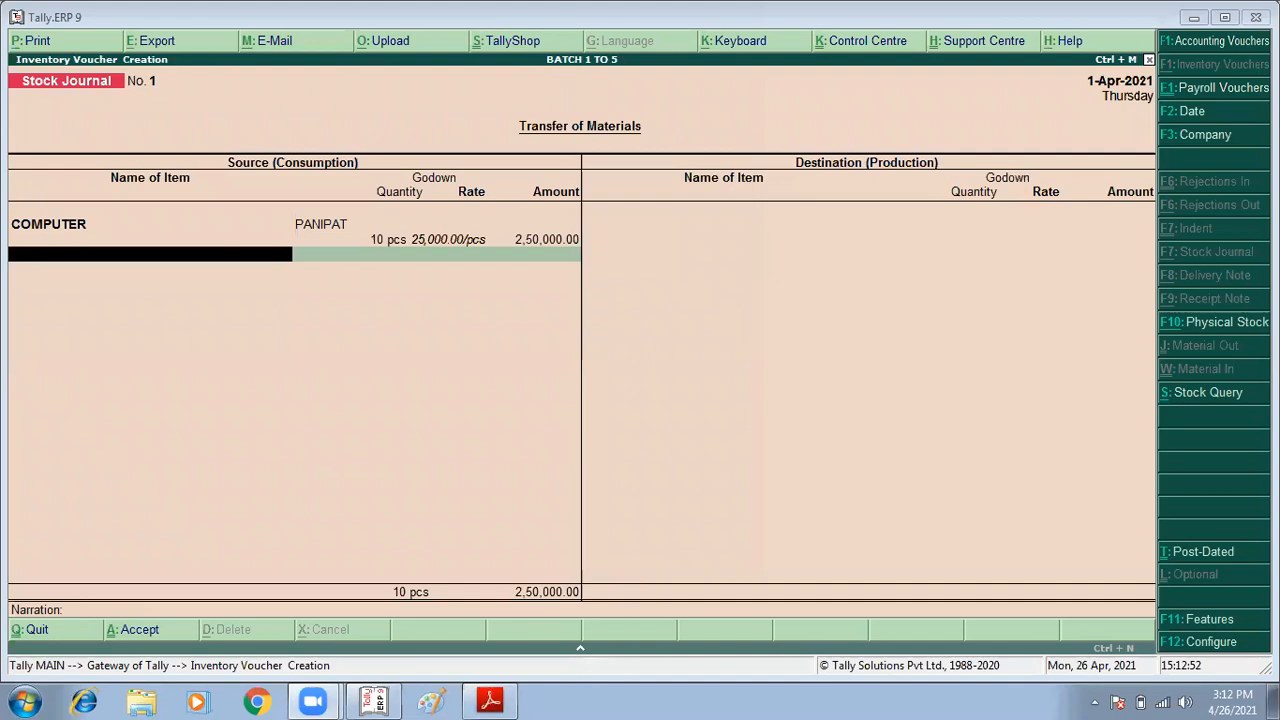
- Paste the capture of the stock journal and participants list into Paint and save it as JPEG 10
{"action": "left_click", "coordinate": [431, 701]}
{"action": "key", "text": "ctrl+v"}
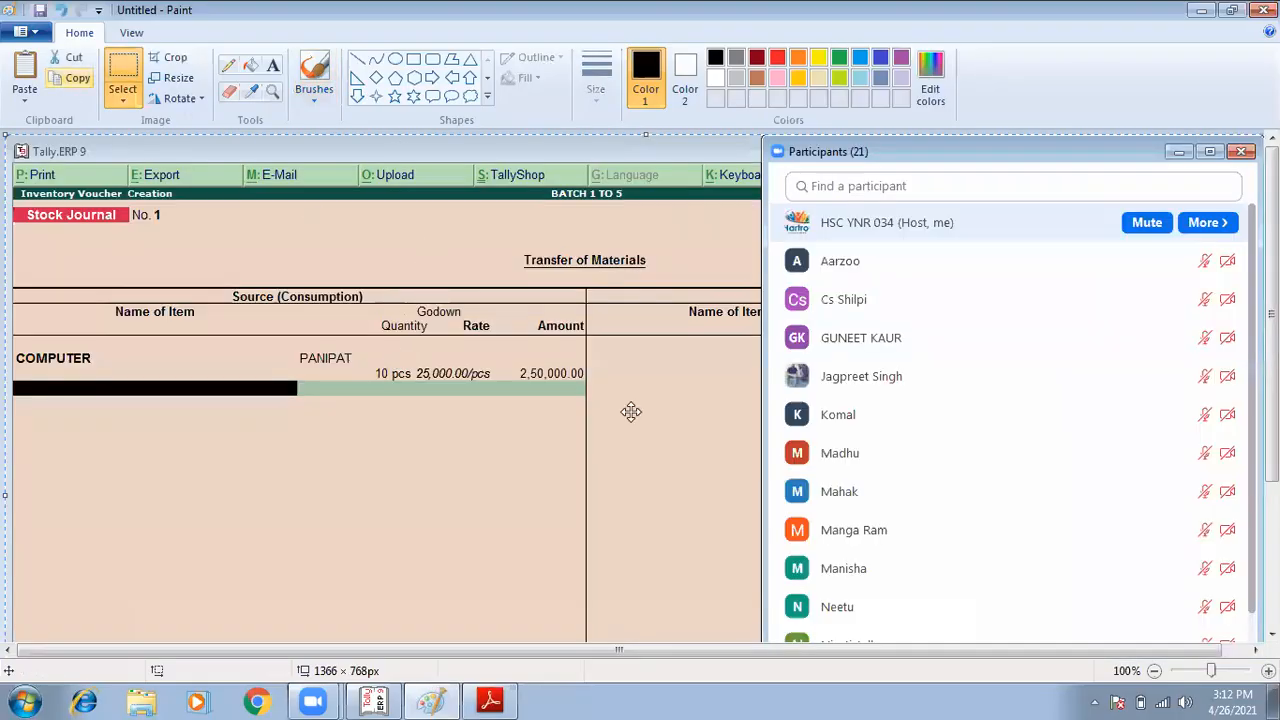
{"action": "left_click", "coordinate": [20, 31]}
{"action": "mouse_move", "coordinate": [100, 188]}
{"action": "left_click", "coordinate": [279, 148]}
{"action": "type", "text": "10"}
{"action": "key", "text": "Return"}
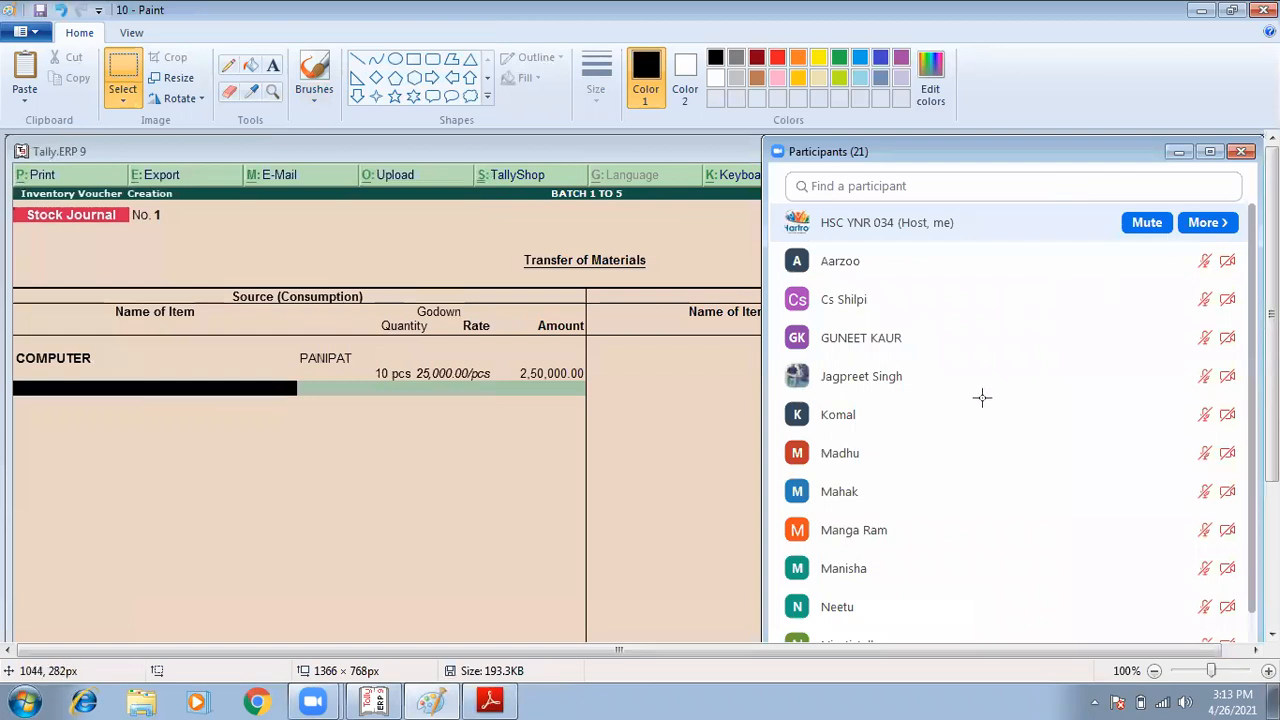
{"action": "scroll", "coordinate": [982, 397], "scroll_direction": "down", "scroll_amount": 3}
{"action": "scroll", "coordinate": [984, 403], "scroll_direction": "up", "scroll_amount": 3}
{"action": "key", "text": "alt+Tab"}
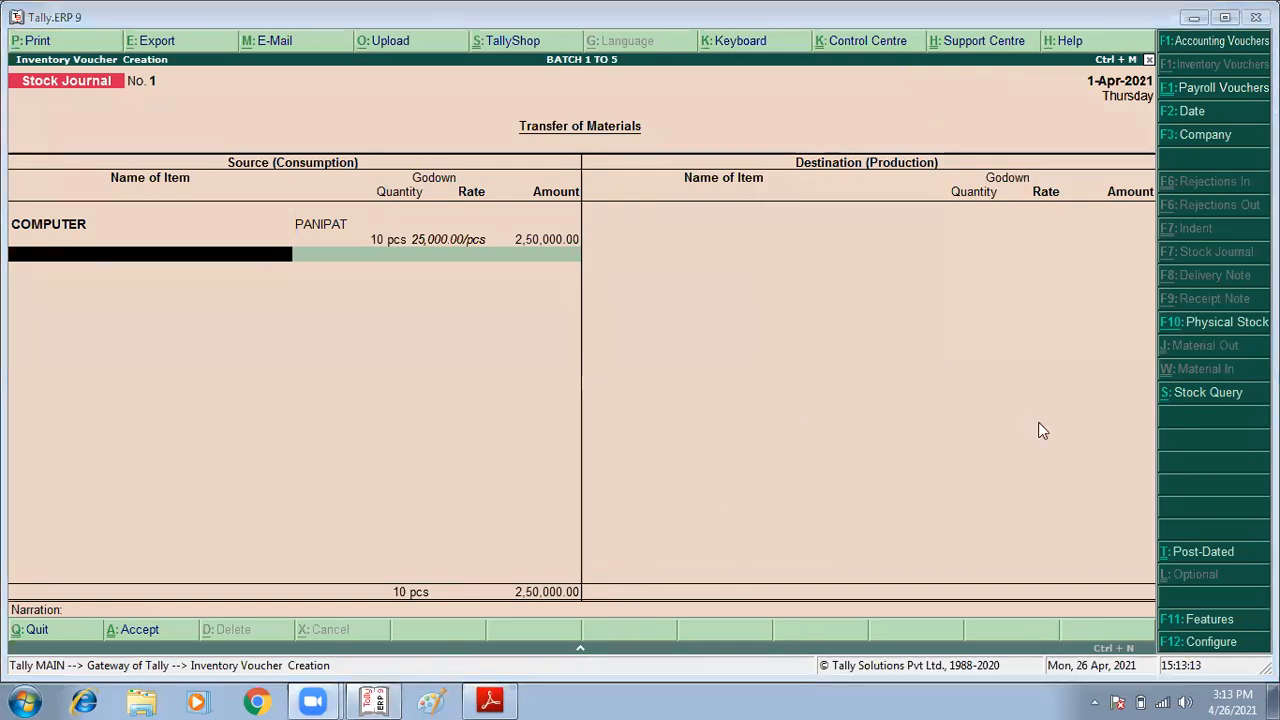
- Paste the capture of the remaining participants into a blank Paint picture and save it as JPEG 11
{"action": "left_click", "coordinate": [431, 701]}
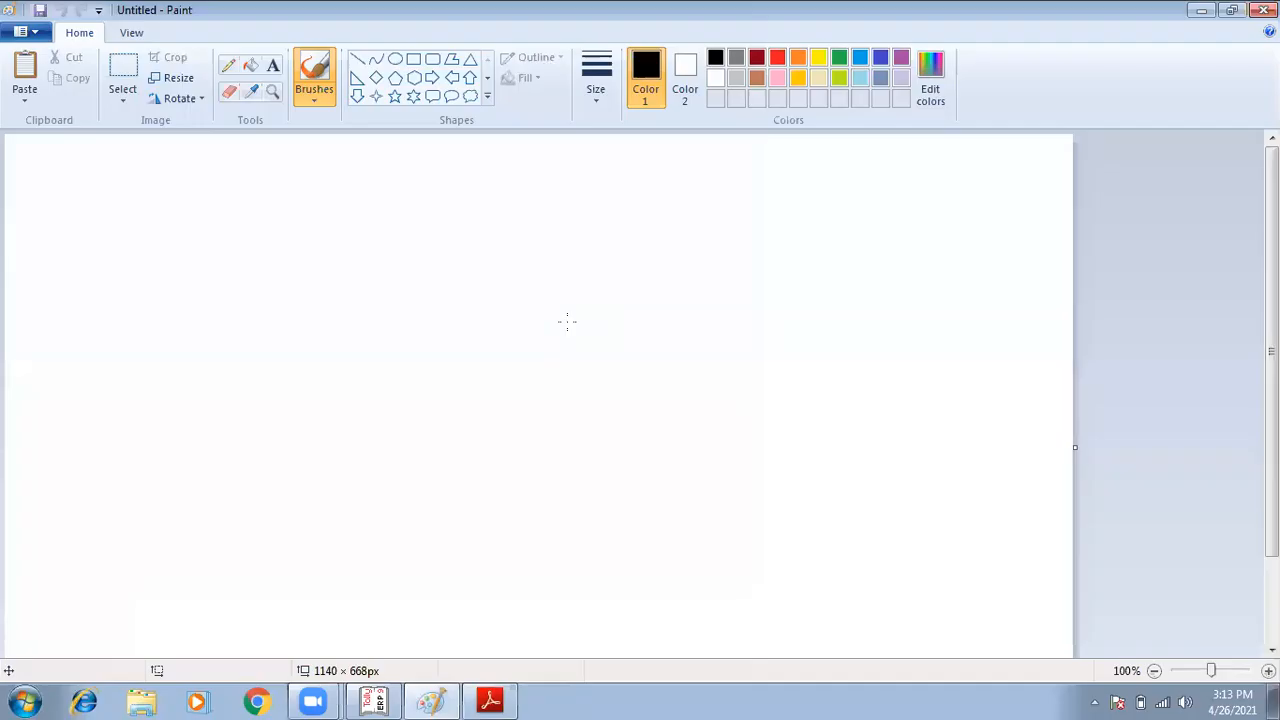
{"action": "left_click", "coordinate": [478, 320]}
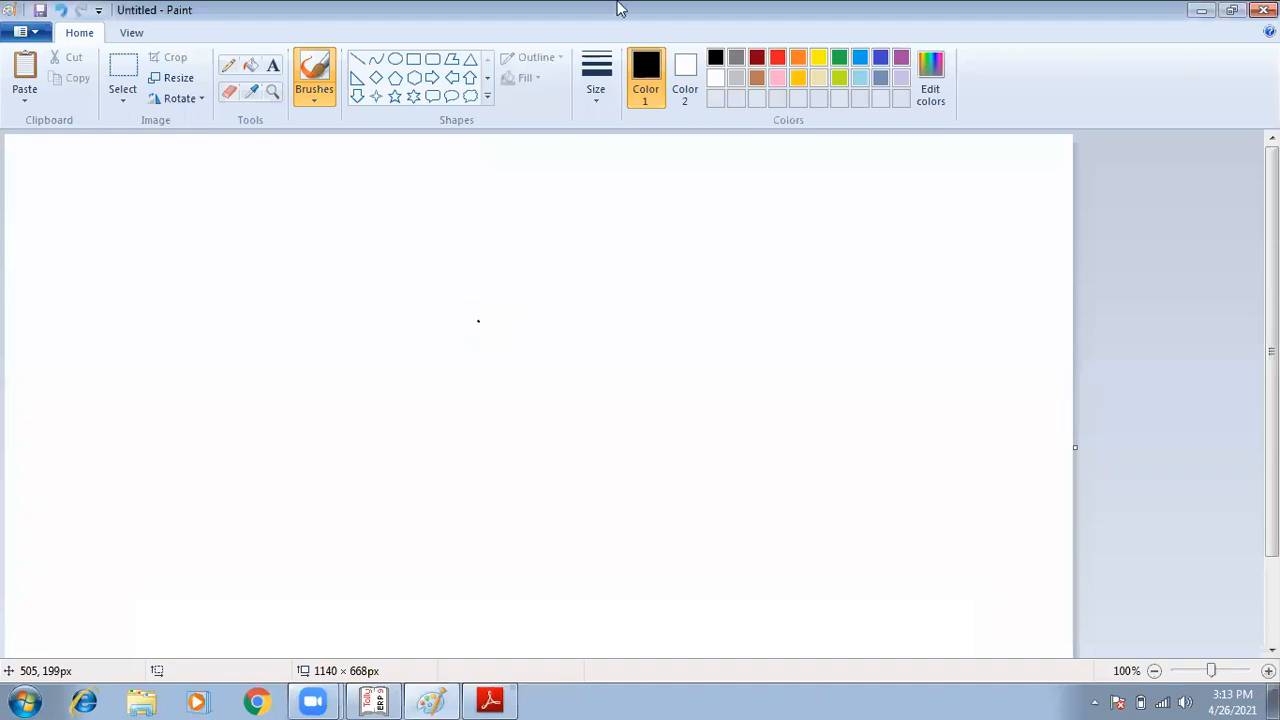
{"action": "key", "text": "ctrl+v"}
{"action": "left_click", "coordinate": [20, 32]}
{"action": "mouse_move", "coordinate": [92, 201]}
{"action": "left_click", "coordinate": [285, 145]}
{"action": "type", "text": "11"}
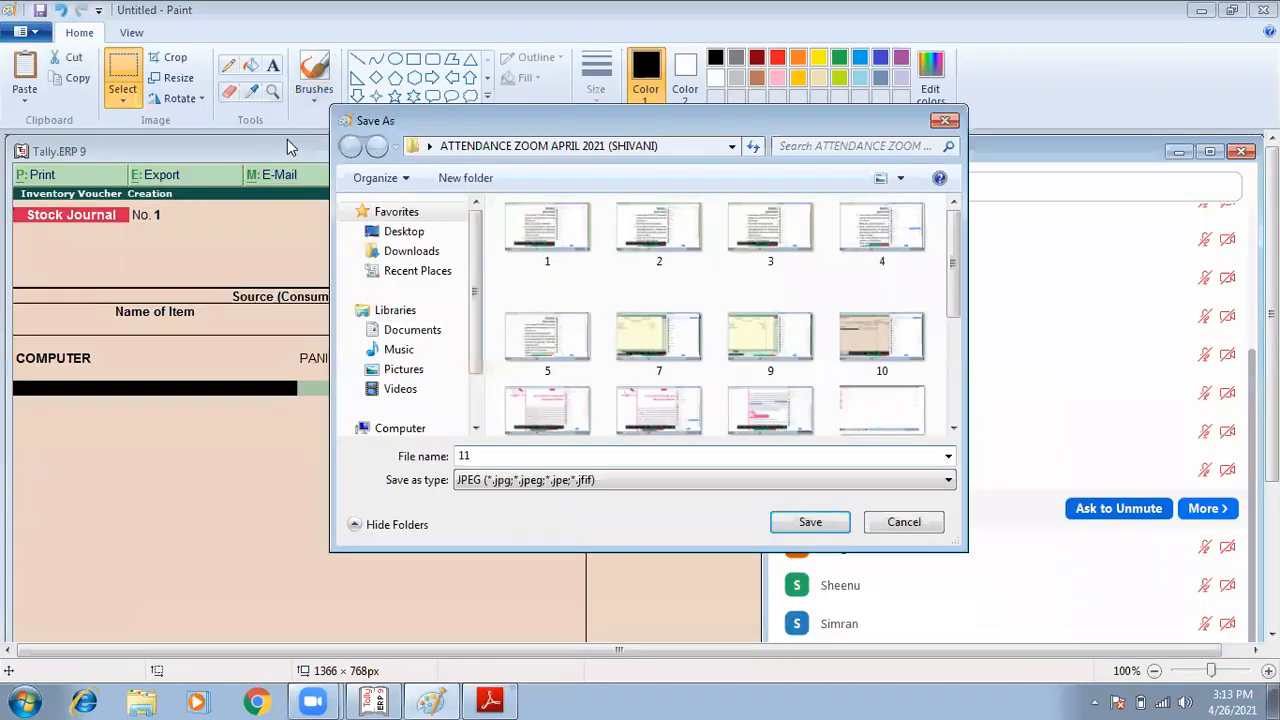
{"action": "key", "text": "Return"}
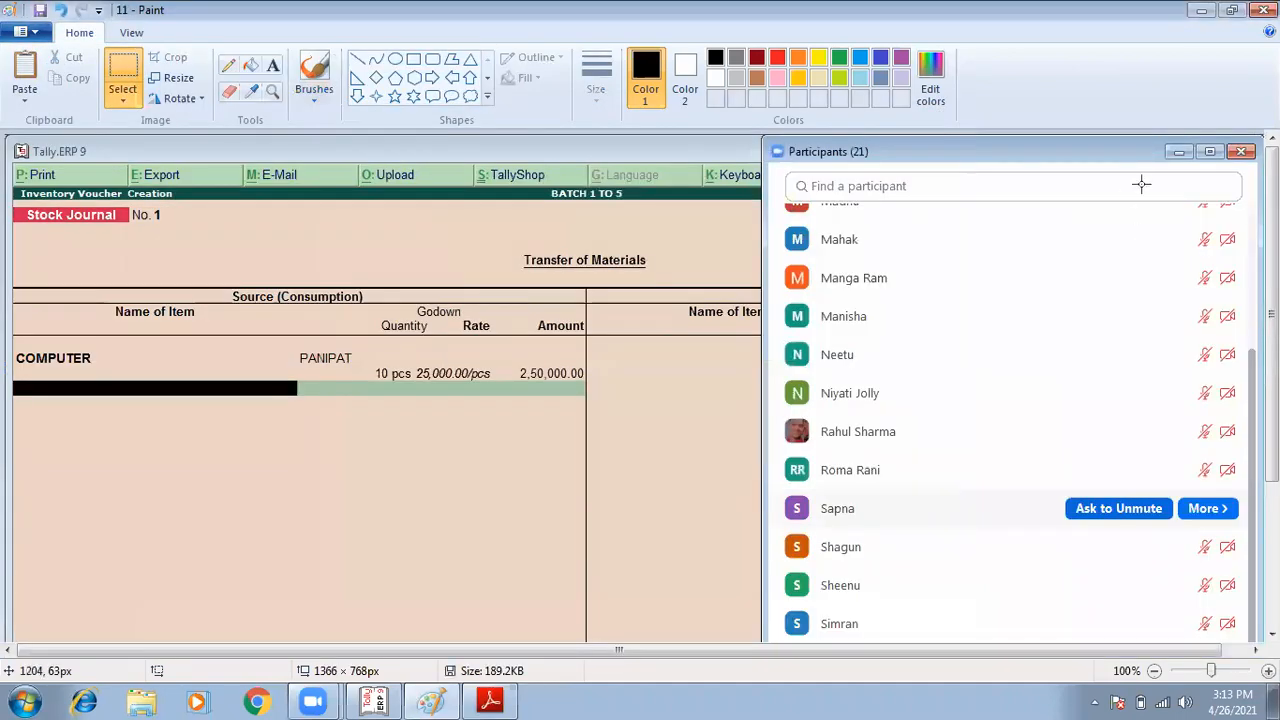
{"action": "left_click", "coordinate": [1201, 11]}
- Add LAPTOP as the second source item in the stock journal, 10 pcs from the PANIPAT godown at the filled-in rate
{"action": "type", "text": "L"}
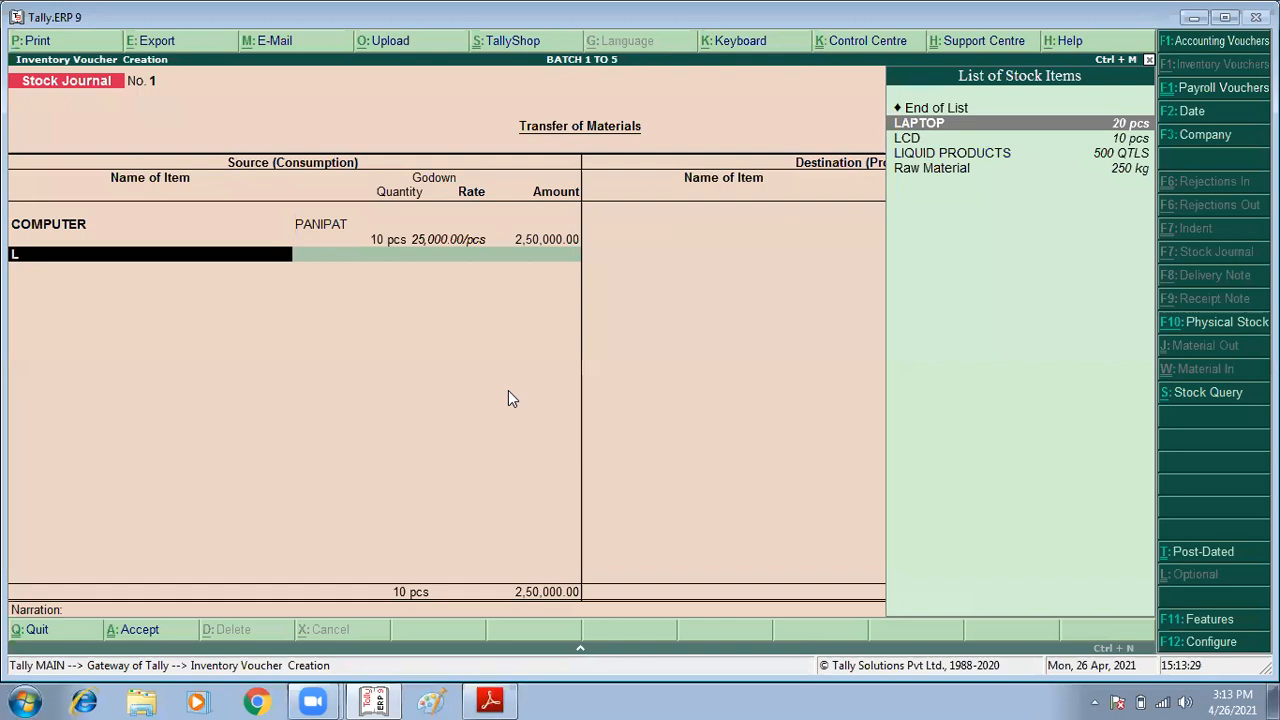
{"action": "key", "text": "Return"}
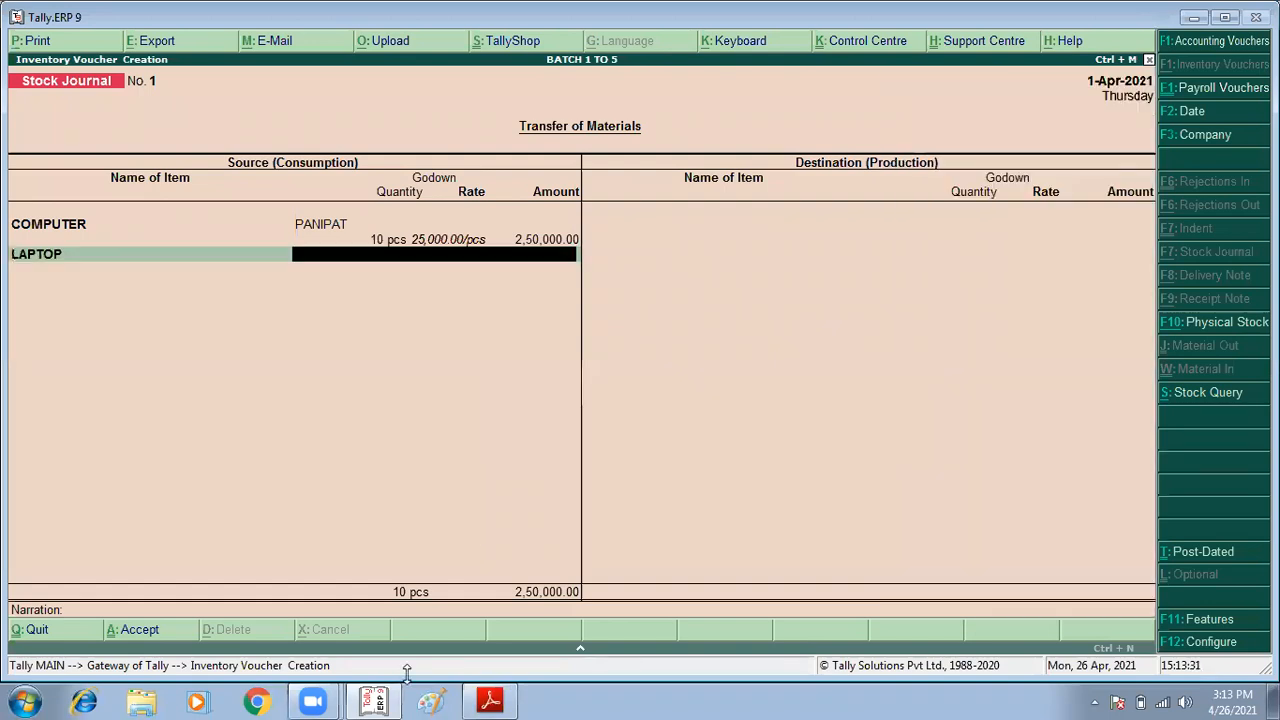
{"action": "type", "text": "P"}
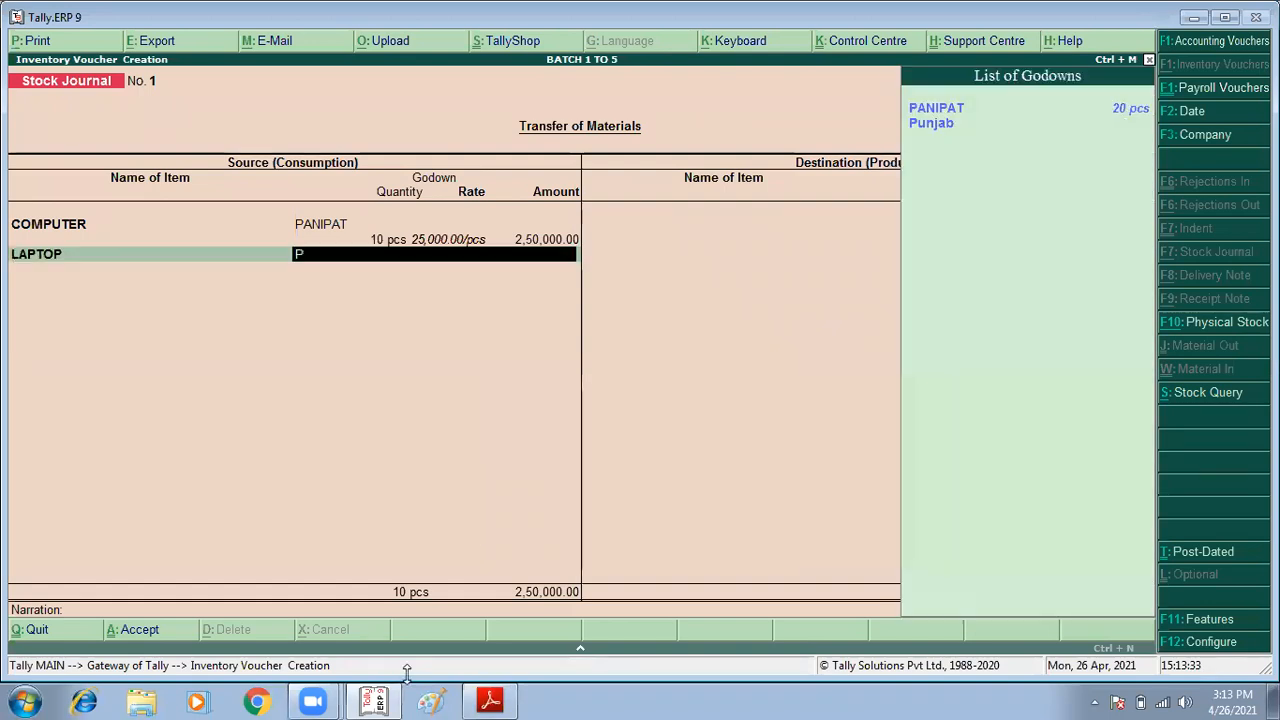
{"action": "key", "text": "Return"}
{"action": "type", "text": "109"}
{"action": "key", "text": "BackSpace"}
{"action": "key", "text": "Return"}
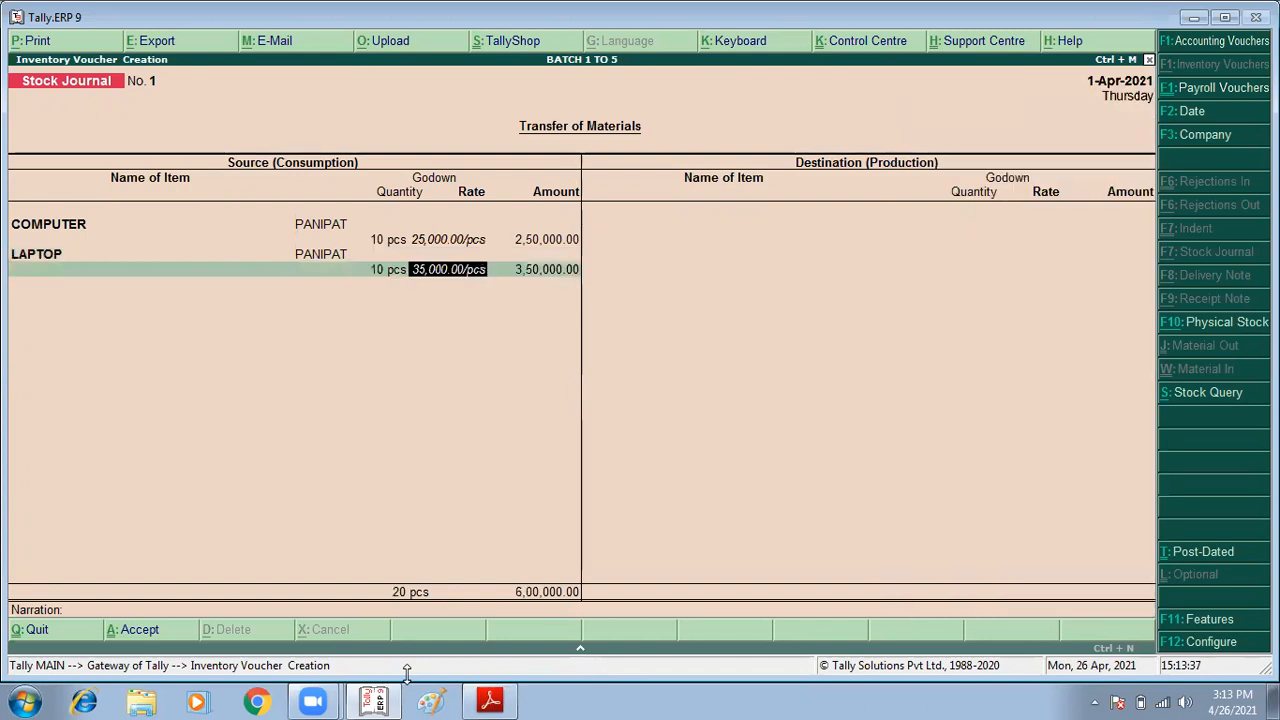
{"action": "key", "text": "Return"}
{"action": "key", "text": "Return"}
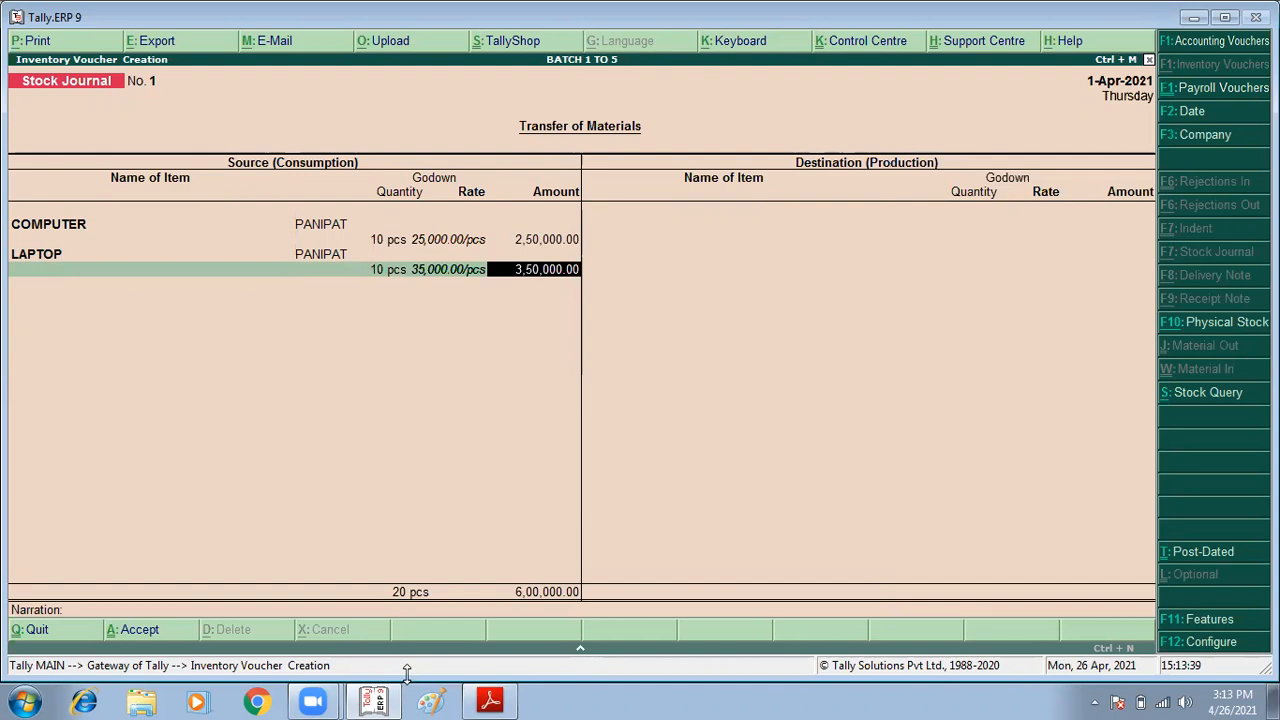
- Add Webcam as the third source item, 10 pcs from the PANIPAT godown at the filled-in rate, and end the source list
{"action": "type", "text": "web"}
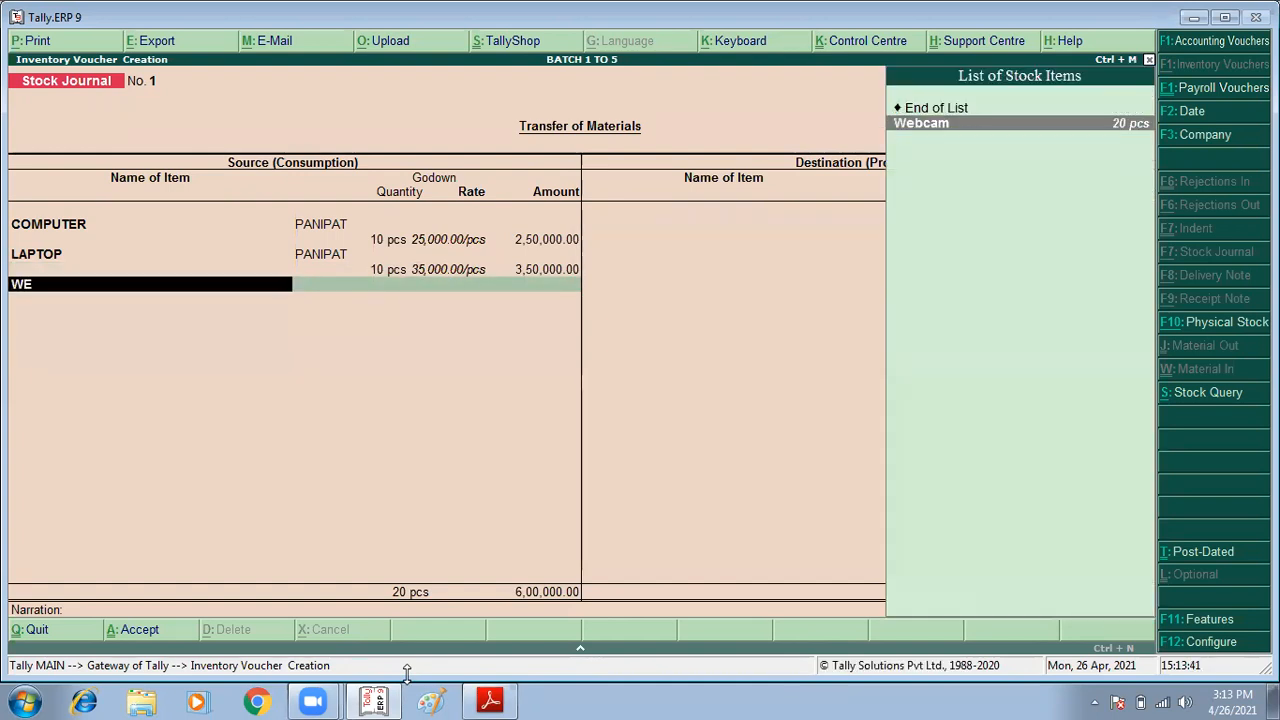
{"action": "key", "text": "Return"}
{"action": "type", "text": "p"}
{"action": "key", "text": "Return"}
{"action": "type", "text": "10"}
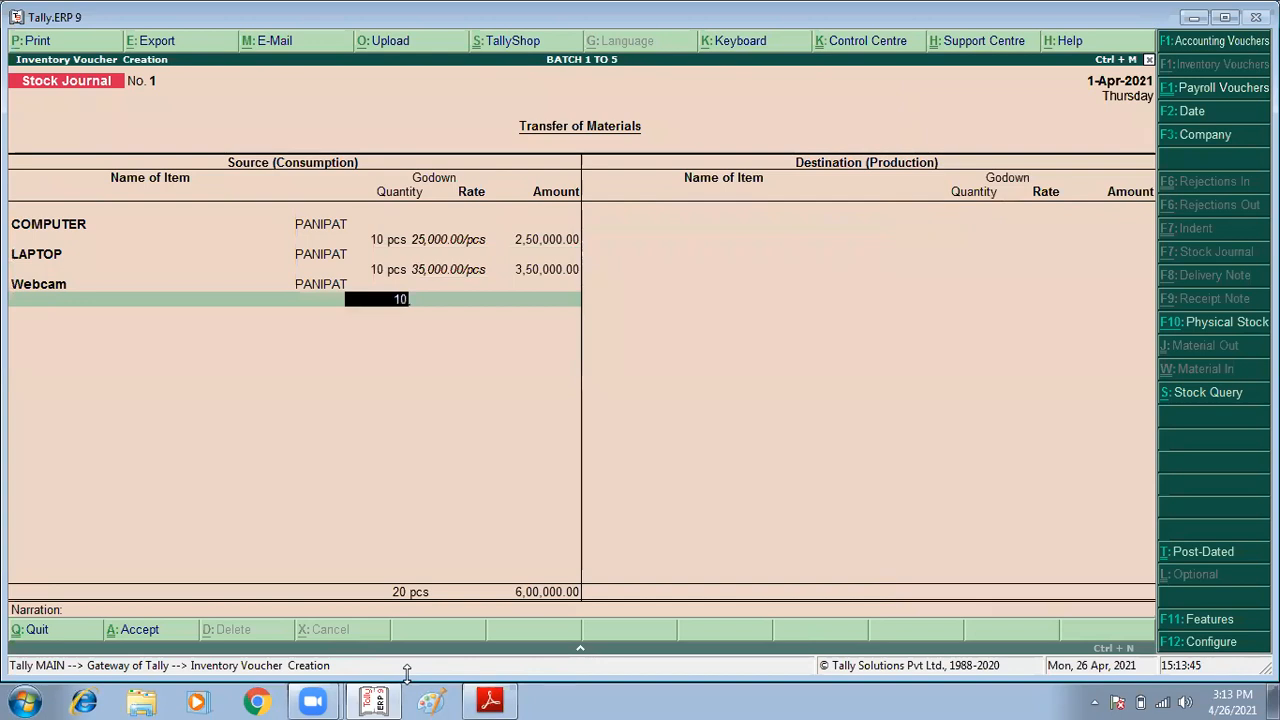
{"action": "key", "text": "Return"}
{"action": "key", "text": "Return"}
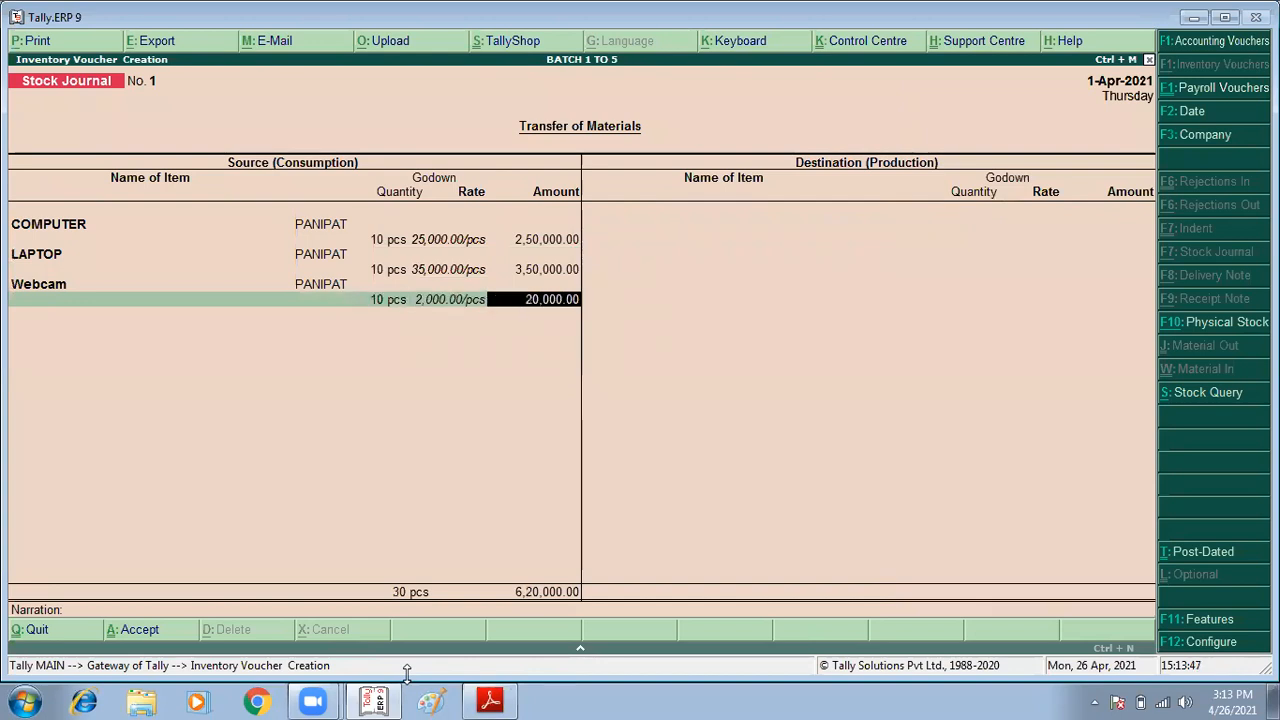
{"action": "key", "text": "Return"}
{"action": "key", "text": "Return"}
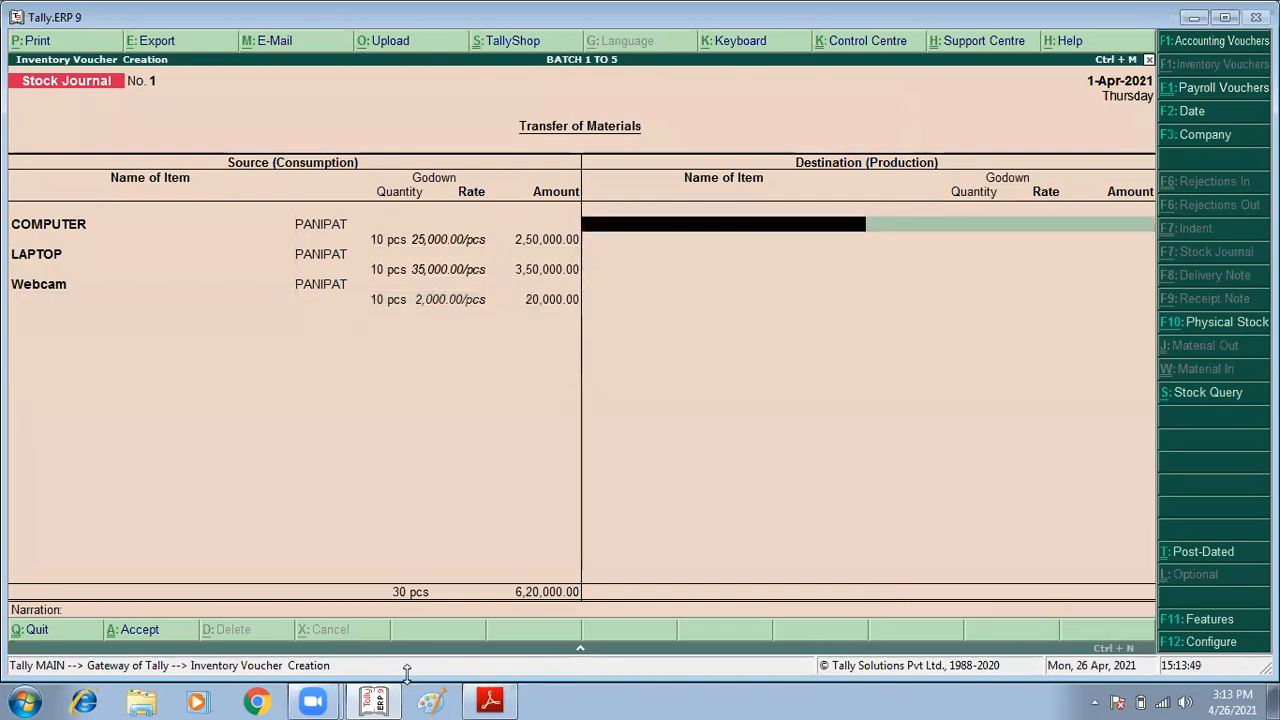
- Add COMPUTER as the first destination item, 10 pcs into the KARNAL godown at the filled-in rate and amount
{"action": "type", "text": "C"}
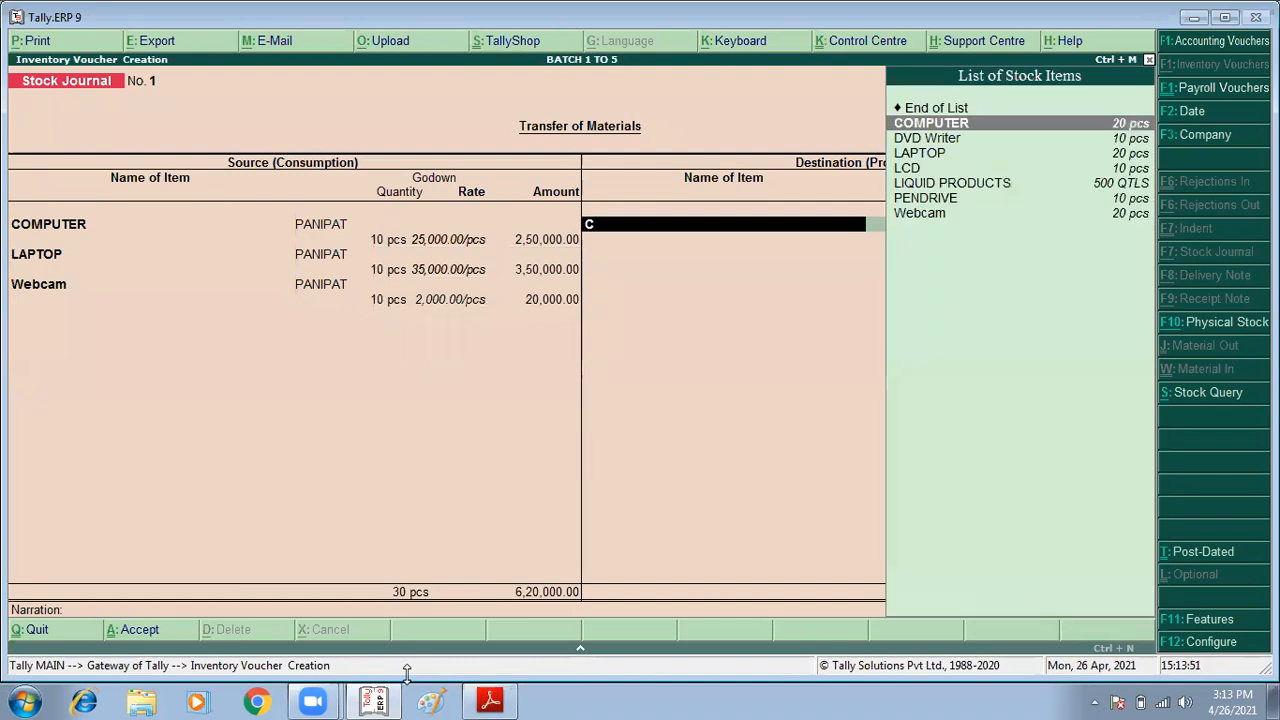
{"action": "key", "text": "Return"}
{"action": "type", "text": "KA"}
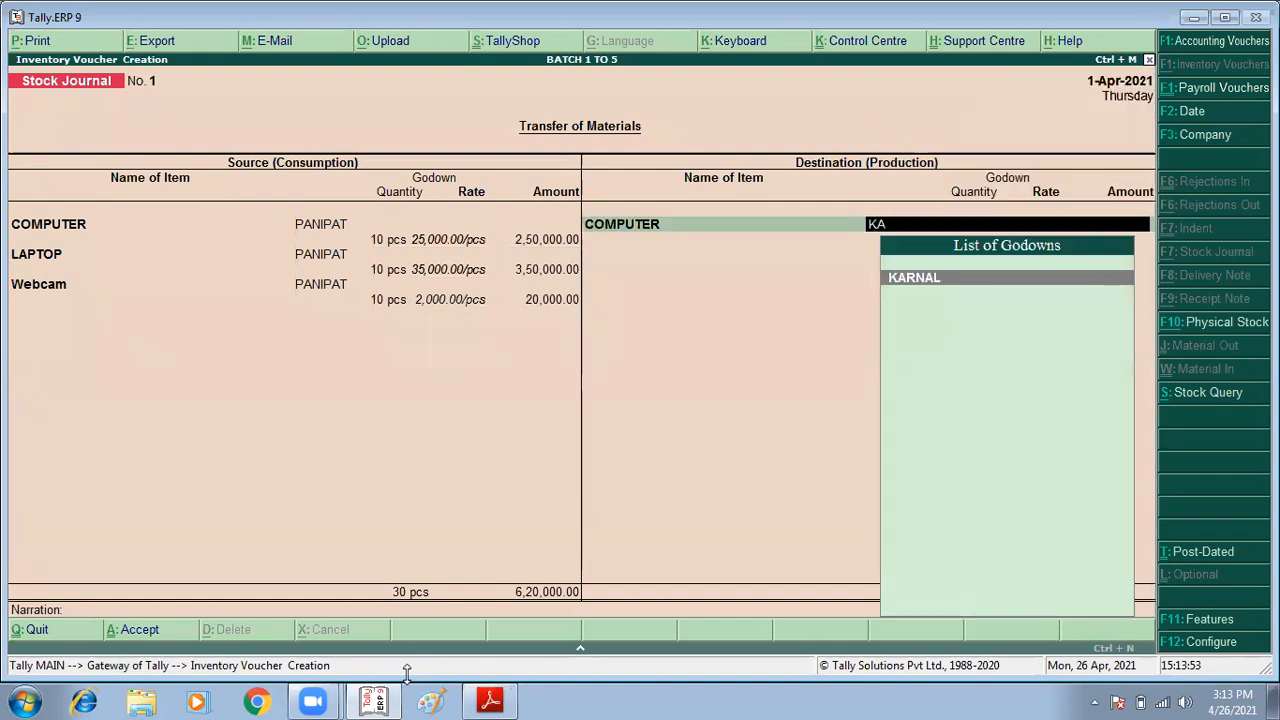
{"action": "key", "text": "Return"}
{"action": "type", "text": "10"}
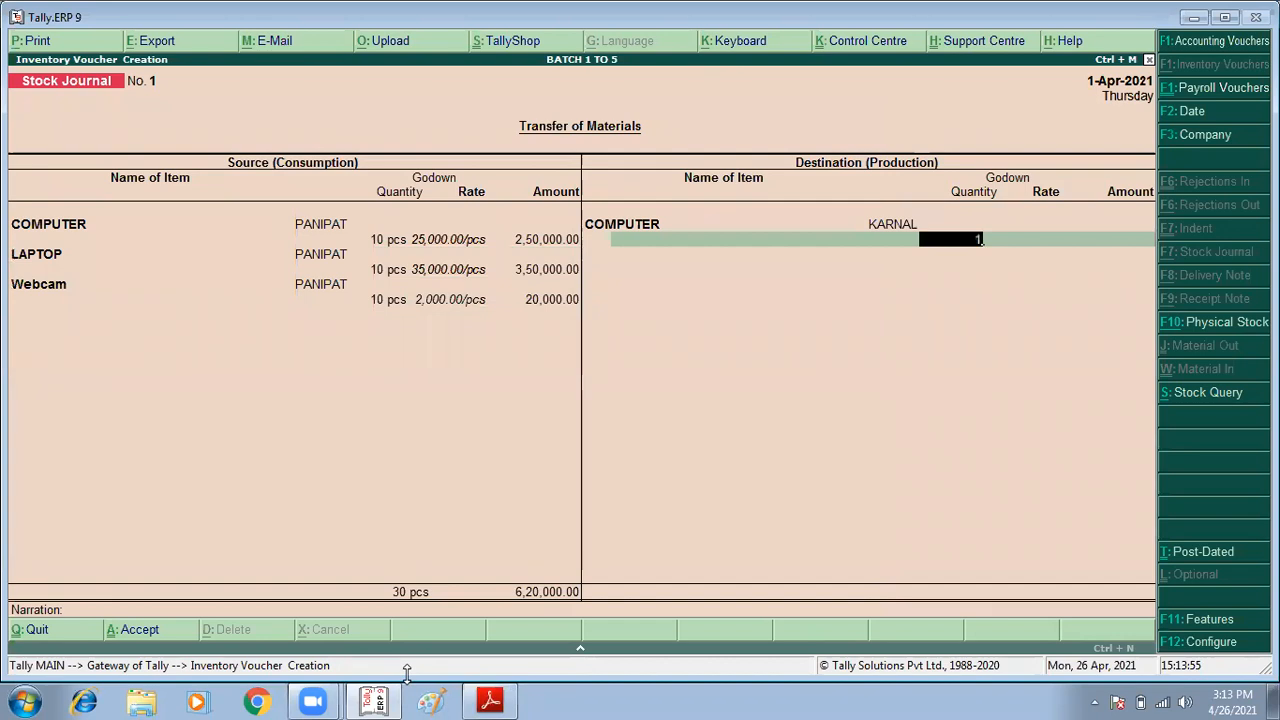
{"action": "key", "text": "Return"}
{"action": "key", "text": "Return"}
{"action": "key", "text": "Return"}
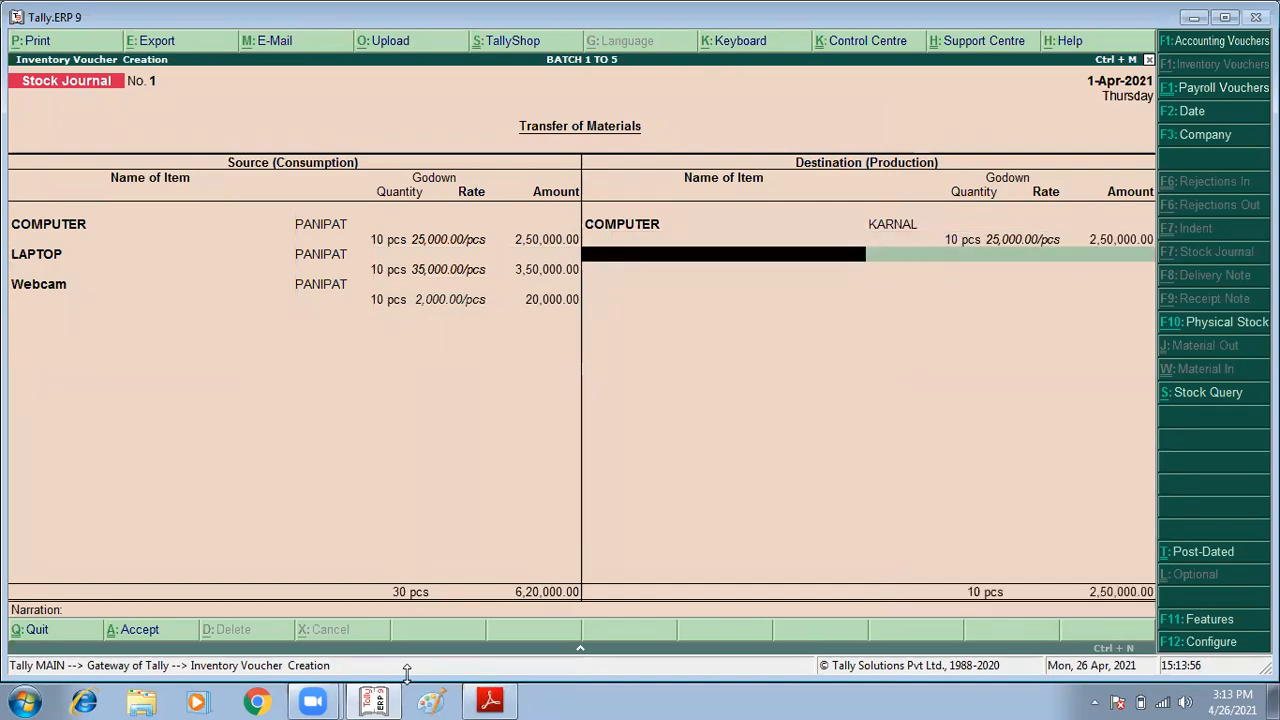
- Add LAPTOP as the second destination item, 10 pcs into the KARNAL godown at the filled-in rate
{"action": "type", "text": "LA"}
{"action": "key", "text": "Return"}
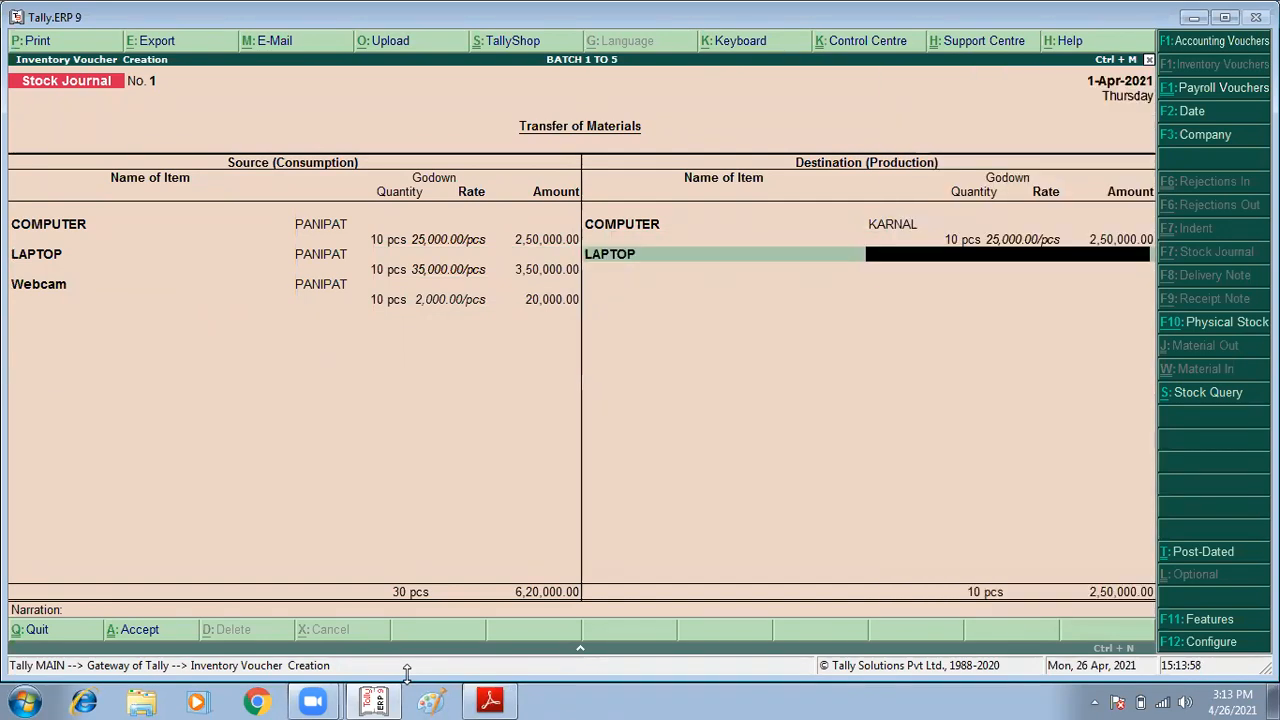
{"action": "type", "text": "K"}
{"action": "key", "text": "Return"}
{"action": "type", "text": "10"}
{"action": "key", "text": "Return"}
{"action": "key", "text": "Return"}
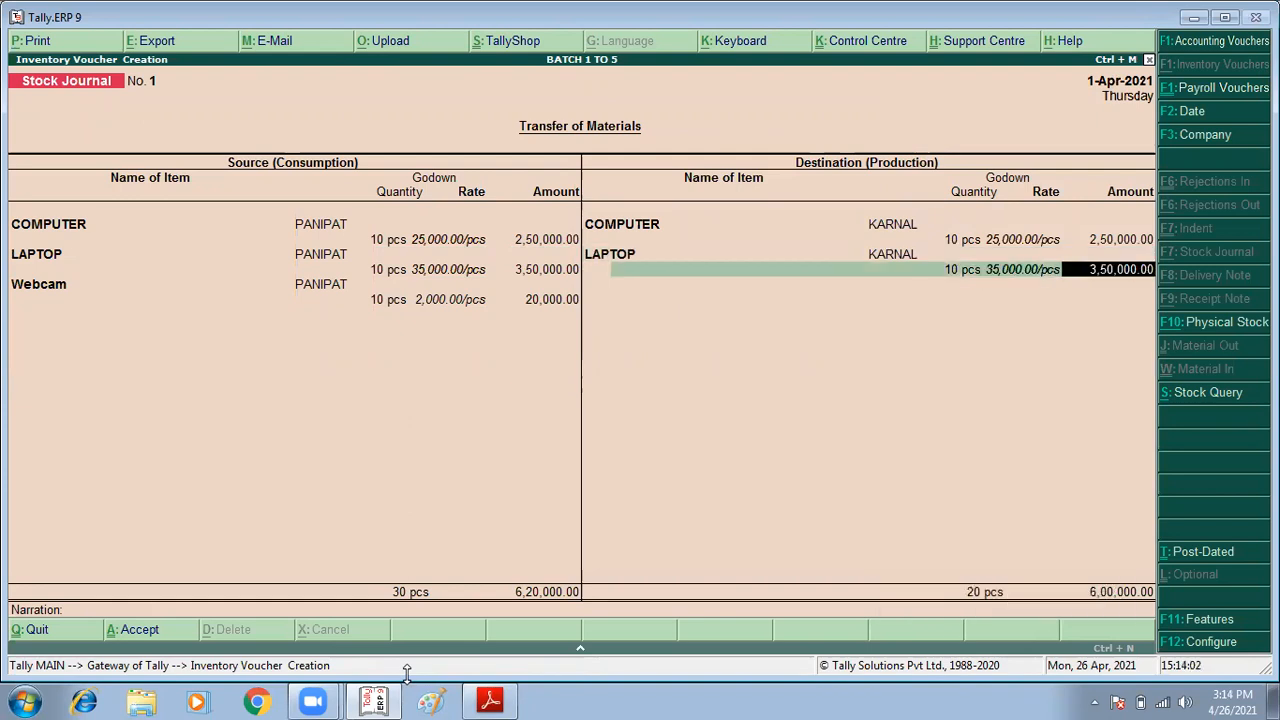
{"action": "key", "text": "Return"}
- Add Webcam as the third destination item, 10 pcs into the KARNAL godown at the filled-in rate
{"action": "type", "text": "WE"}
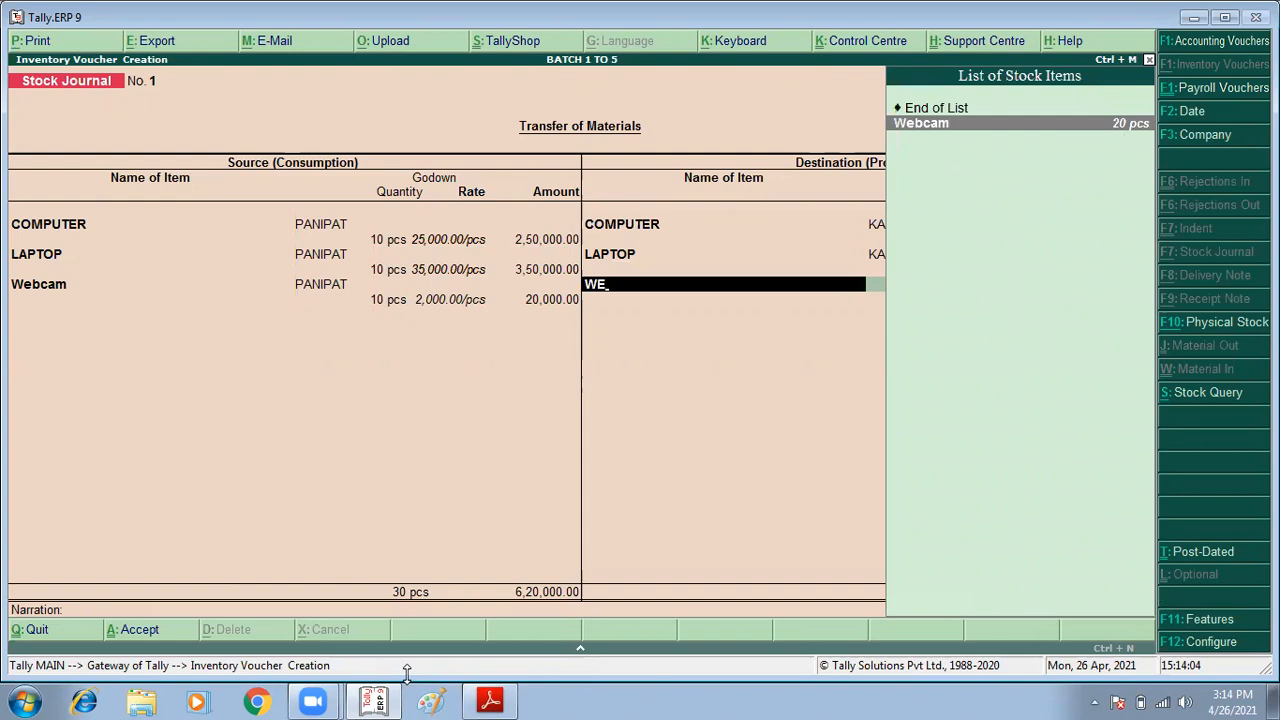
{"action": "key", "text": "Return"}
{"action": "key", "text": "Return"}
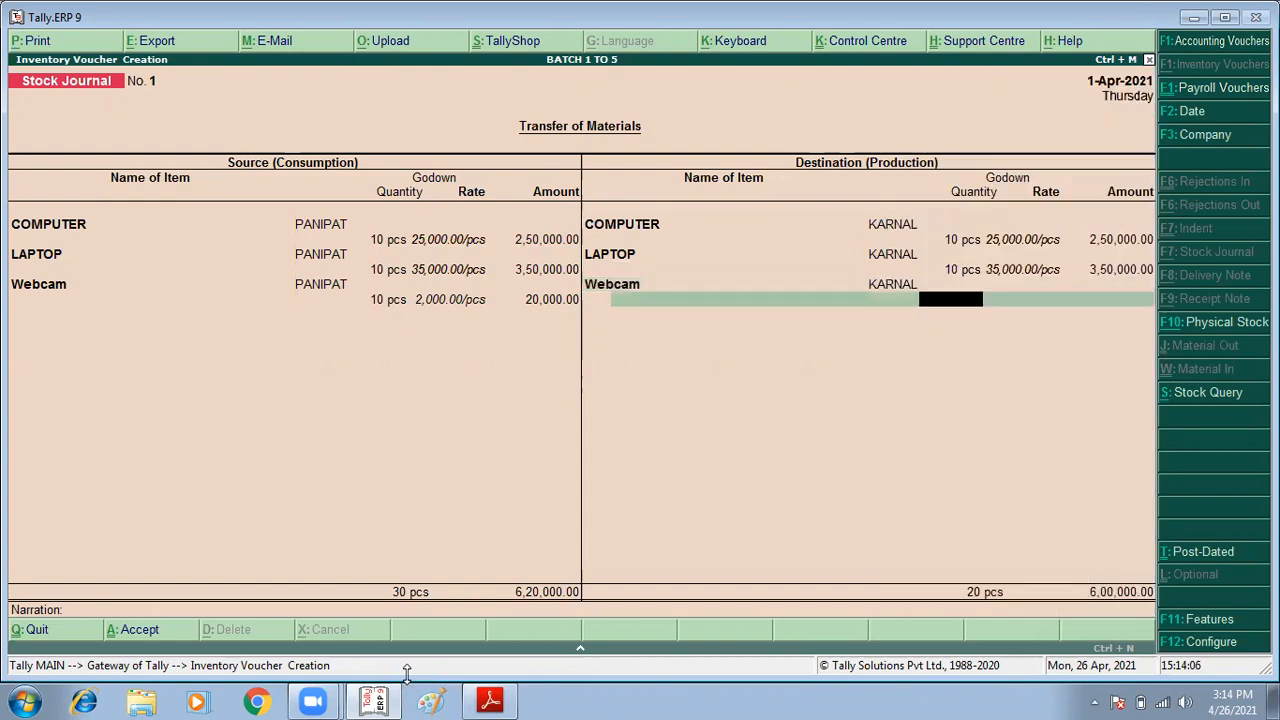
{"action": "type", "text": "10"}
{"action": "key", "text": "Return"}
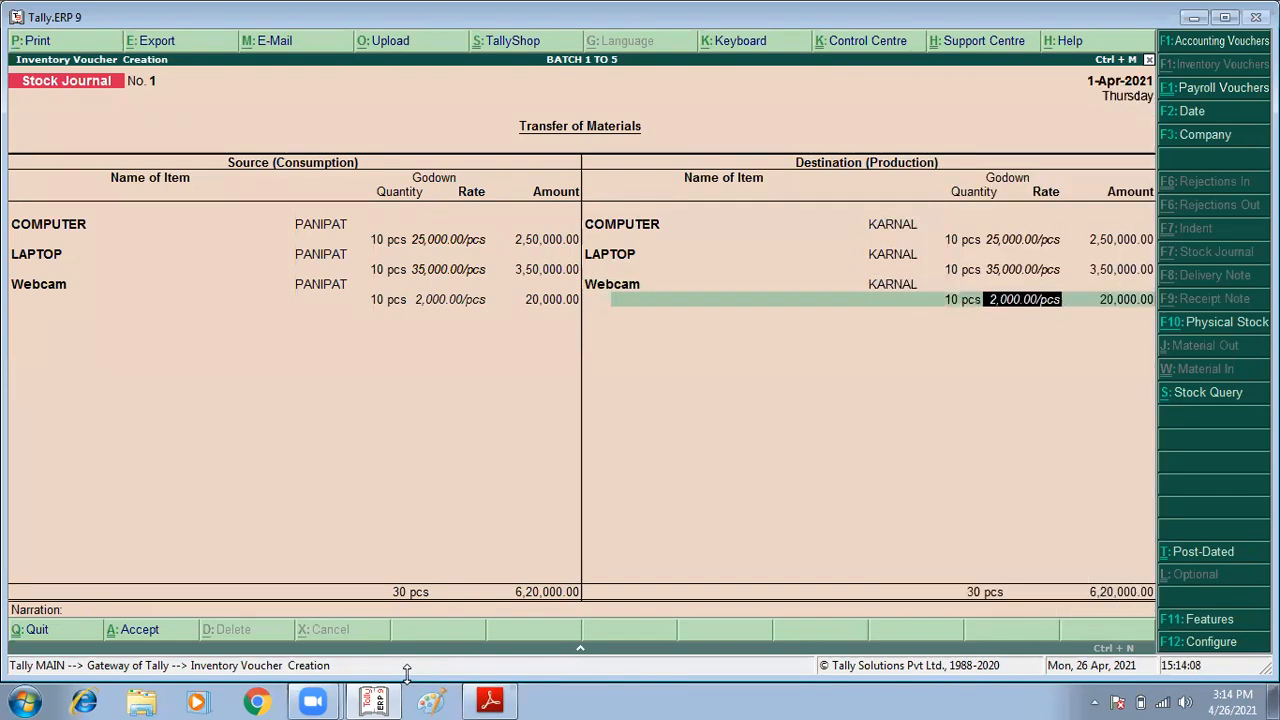
{"action": "key", "text": "Return"}
{"action": "key", "text": "Return"}
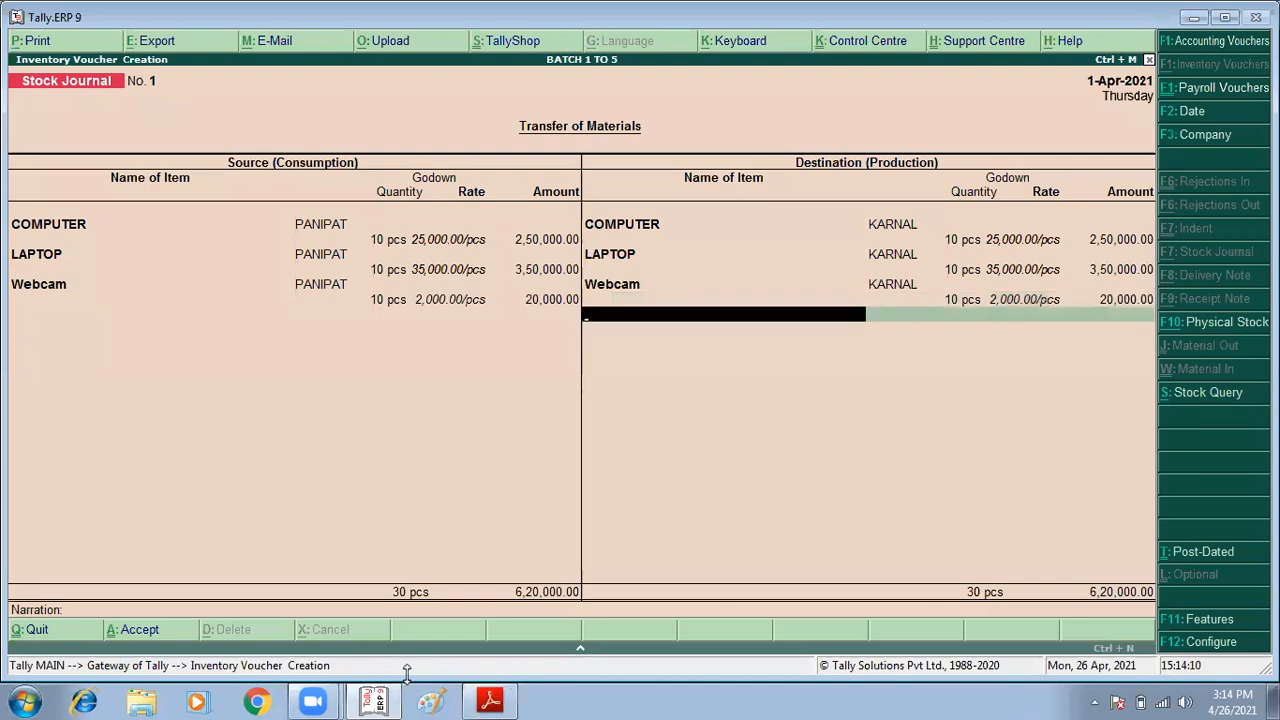
- End the destination list, save the stock journal with a blank narration, and return to the Gateway of Tally
{"action": "key", "text": "Return"}
{"action": "key", "text": "Return"}
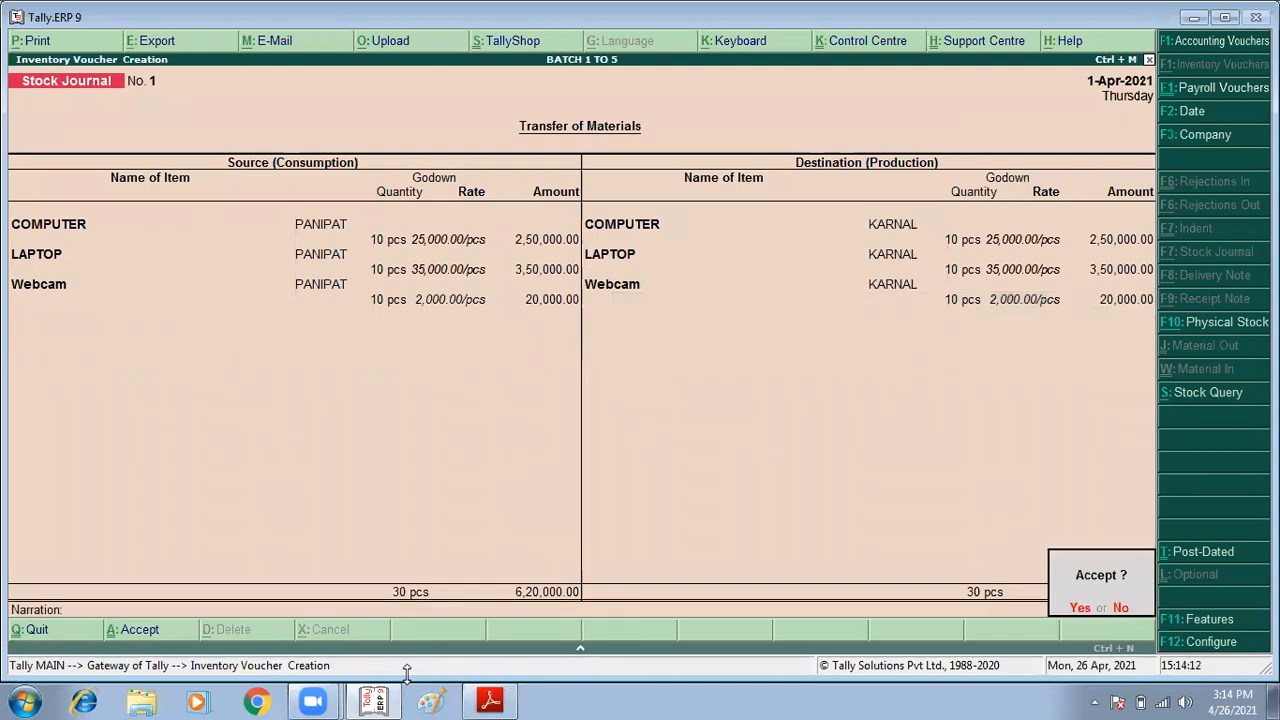
{"action": "key", "text": "Return"}
{"action": "key", "text": "Escape"}
{"action": "key", "text": "Return"}
- Open a blank Stock Journal through Inventory Vouchers and quit it without entering anything
{"action": "key", "text": "Up"}
{"action": "key", "text": "Down"}
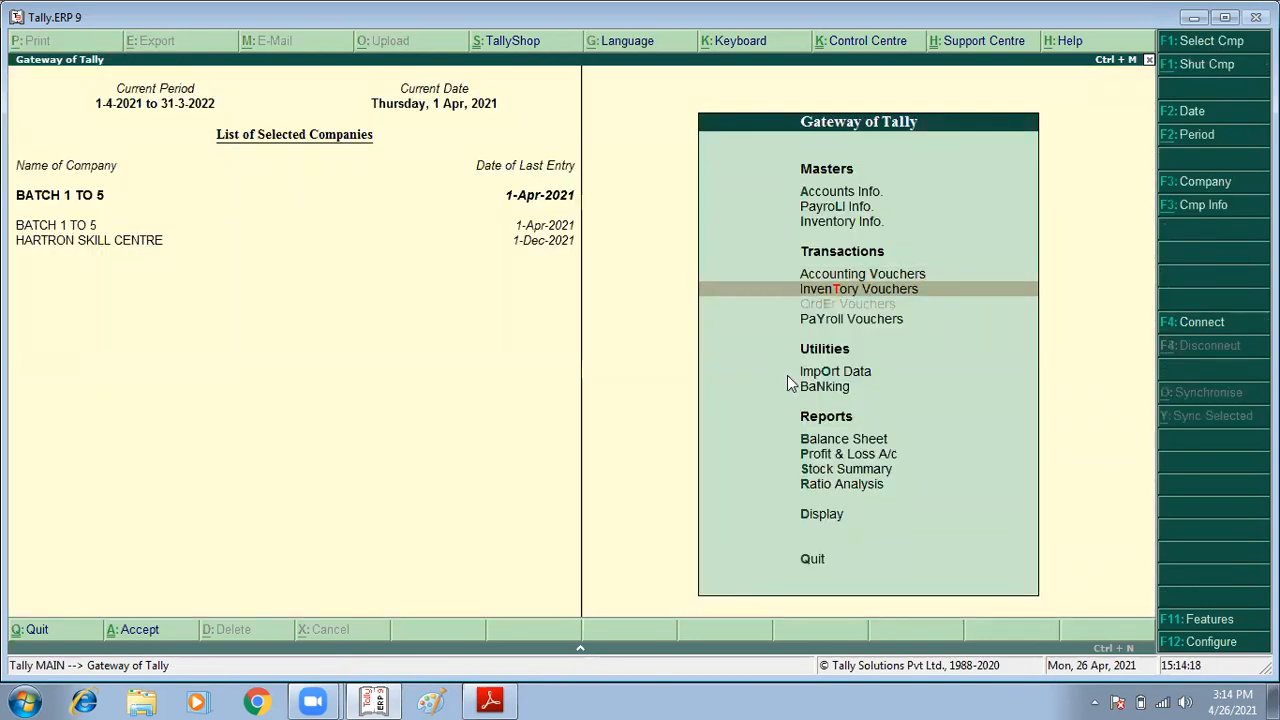
{"action": "key", "text": "Return"}
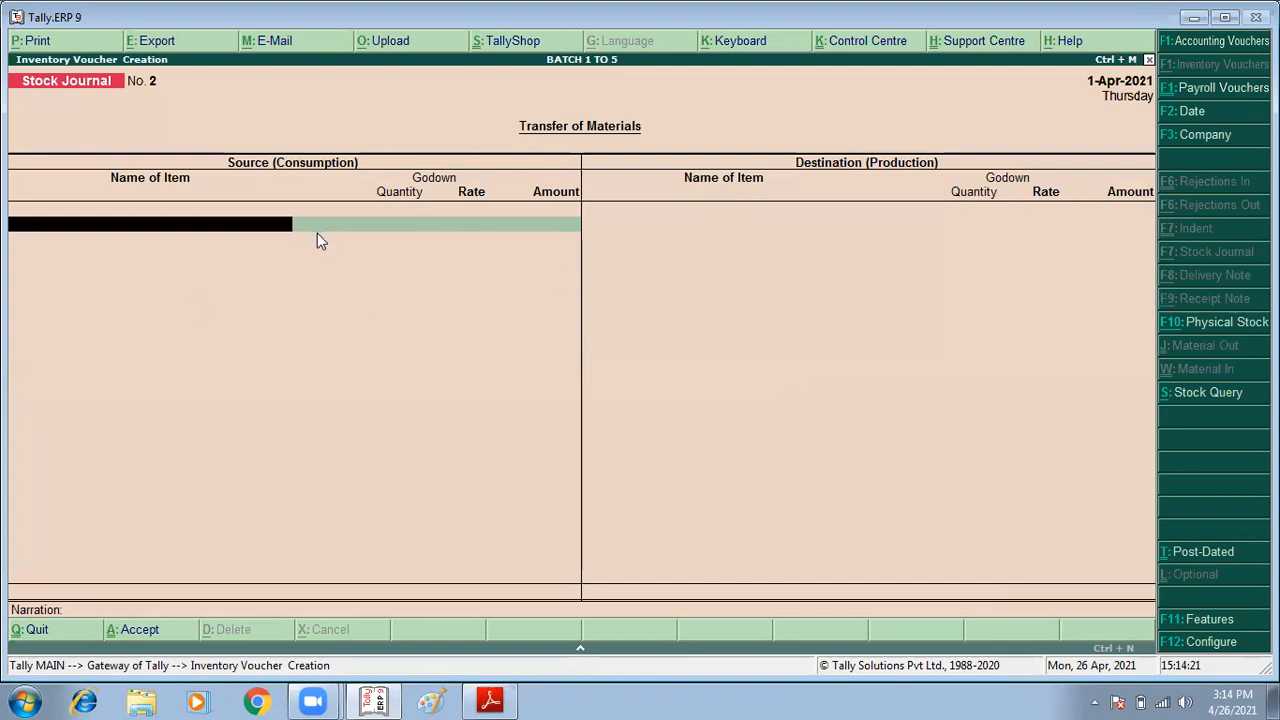
{"action": "key", "text": "Escape"}
{"action": "key", "text": "Return"}
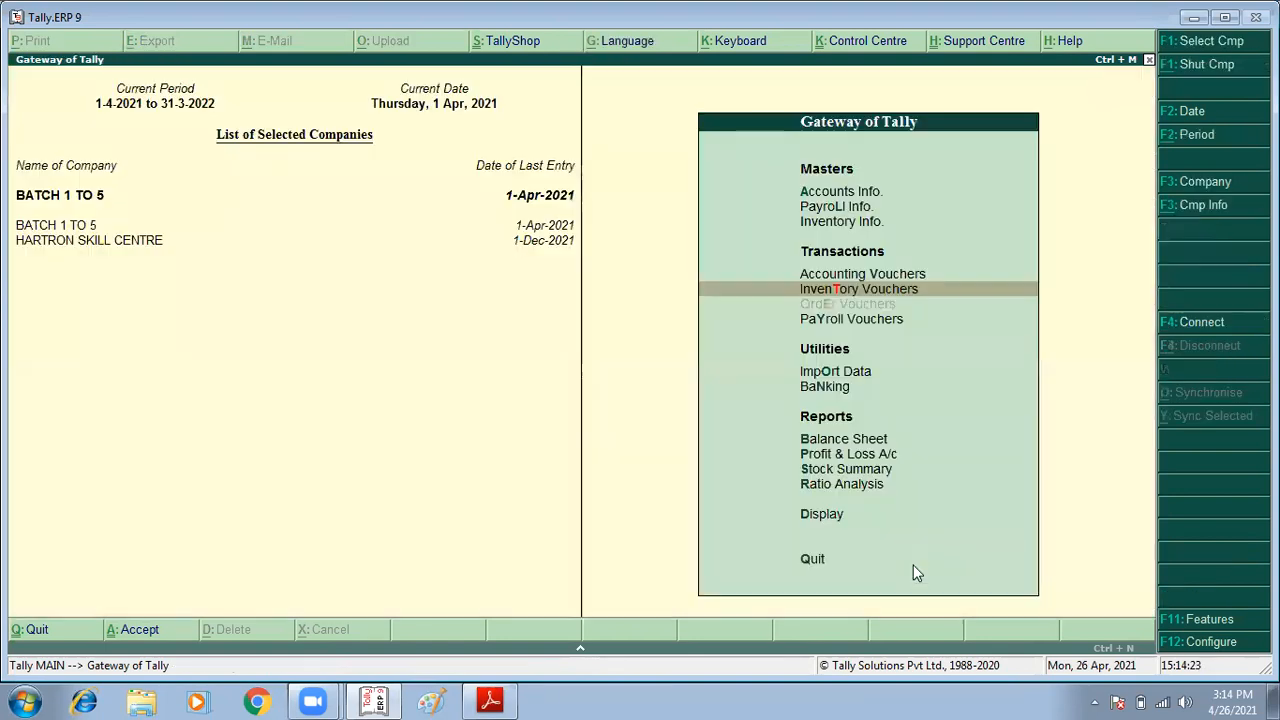
- Open Accounting Vouchers, switch from the payment voucher to a blank Stock Journal, and quit back to the Gateway
{"action": "key", "text": "Up"}
{"action": "key", "text": "Return"}
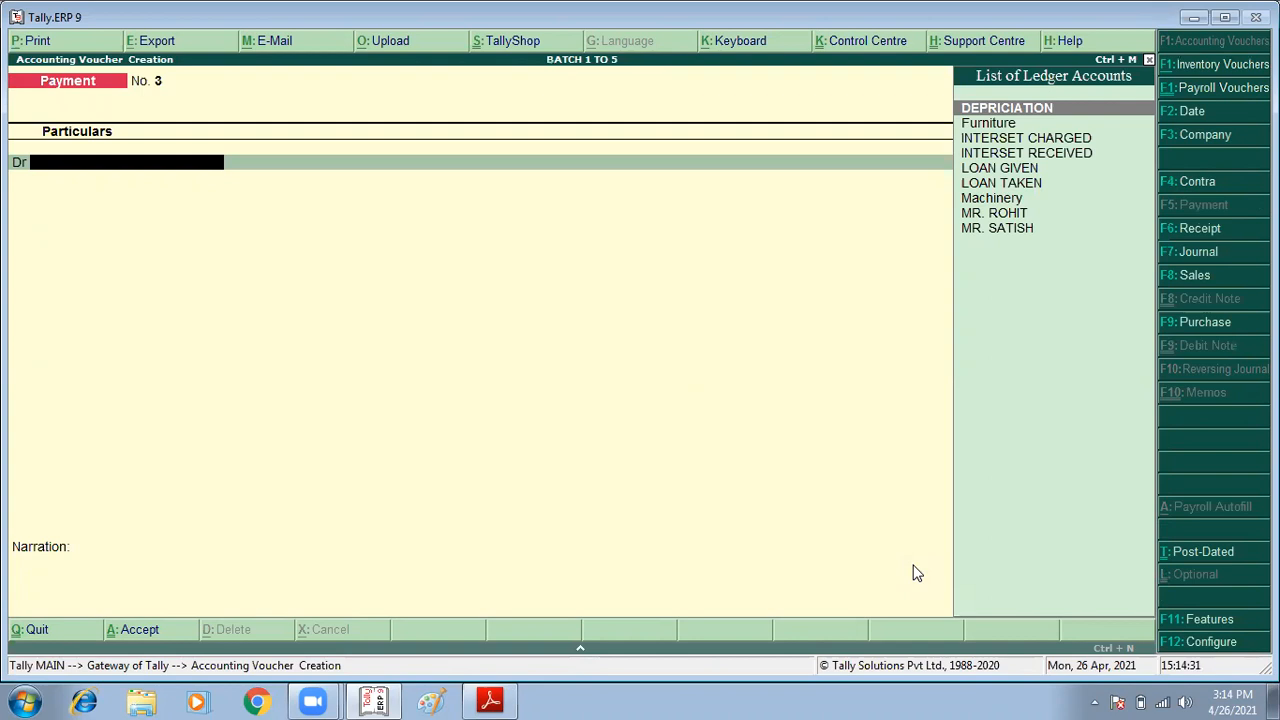
{"action": "key", "text": "Escape"}
{"action": "key", "text": "Return"}
{"action": "key", "text": "Down"}
{"action": "key", "text": "Up"}
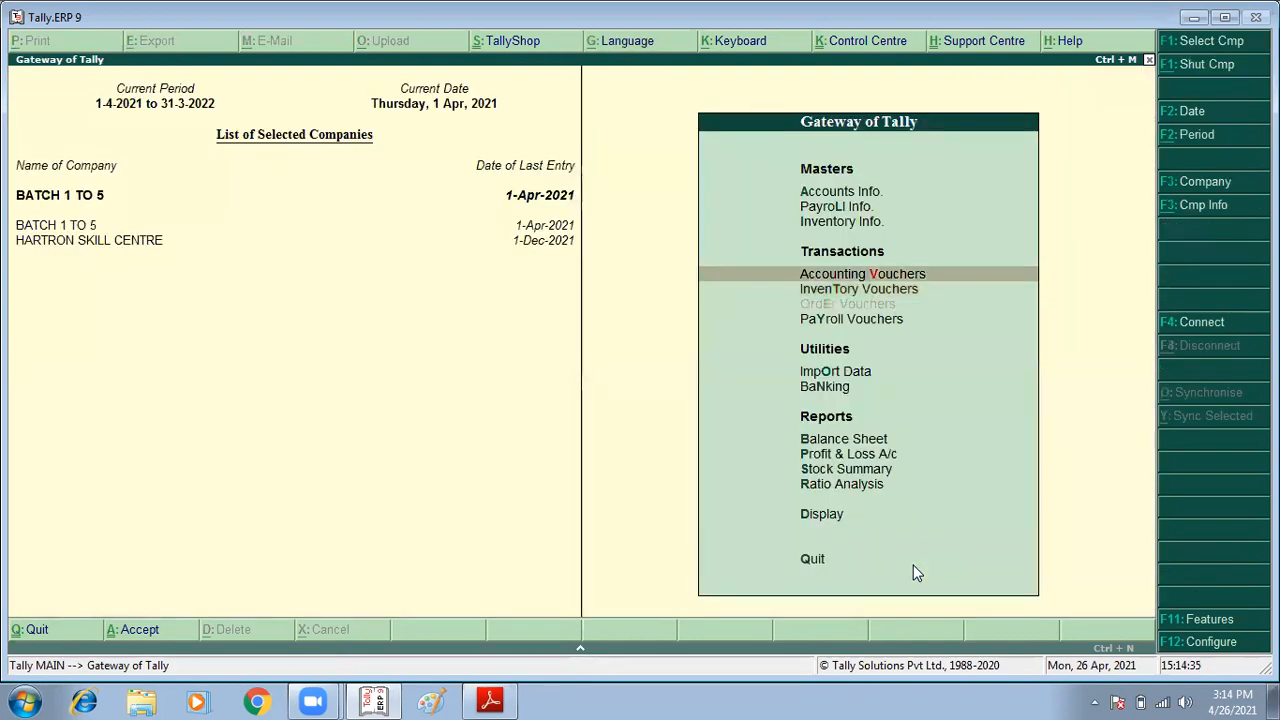
{"action": "key", "text": "Return"}
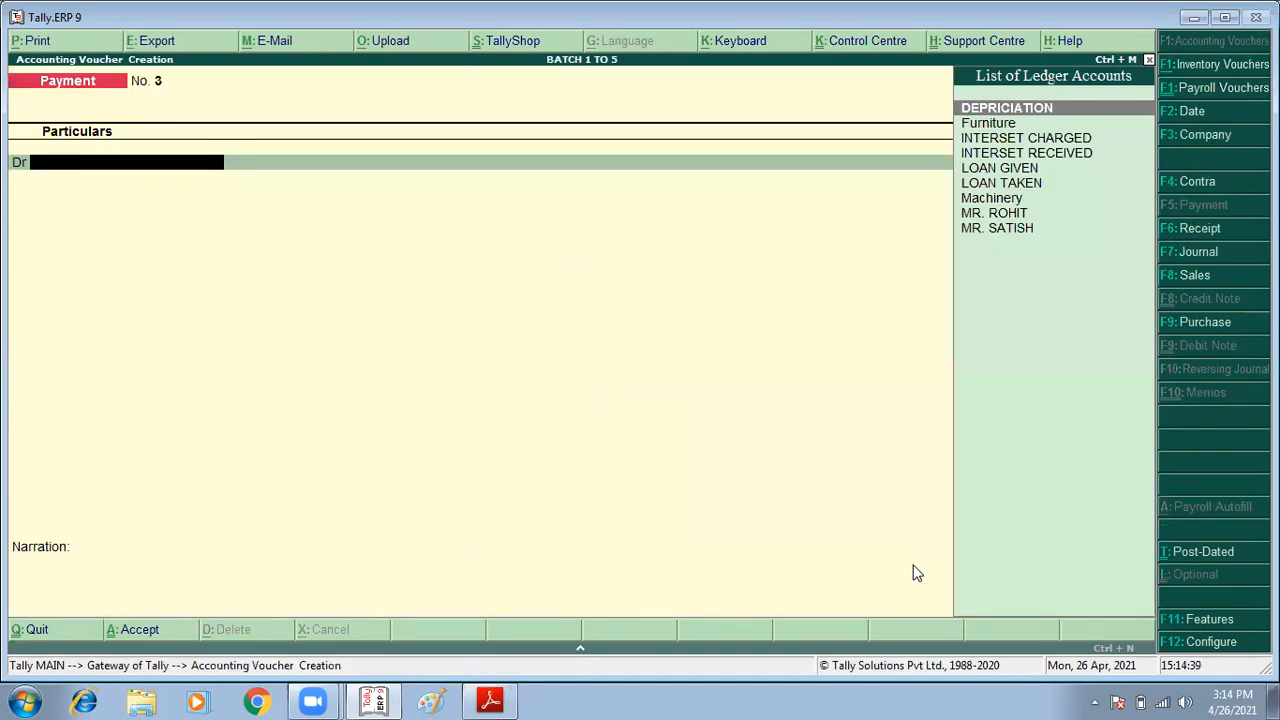
{"action": "key", "text": "alt+F7"}
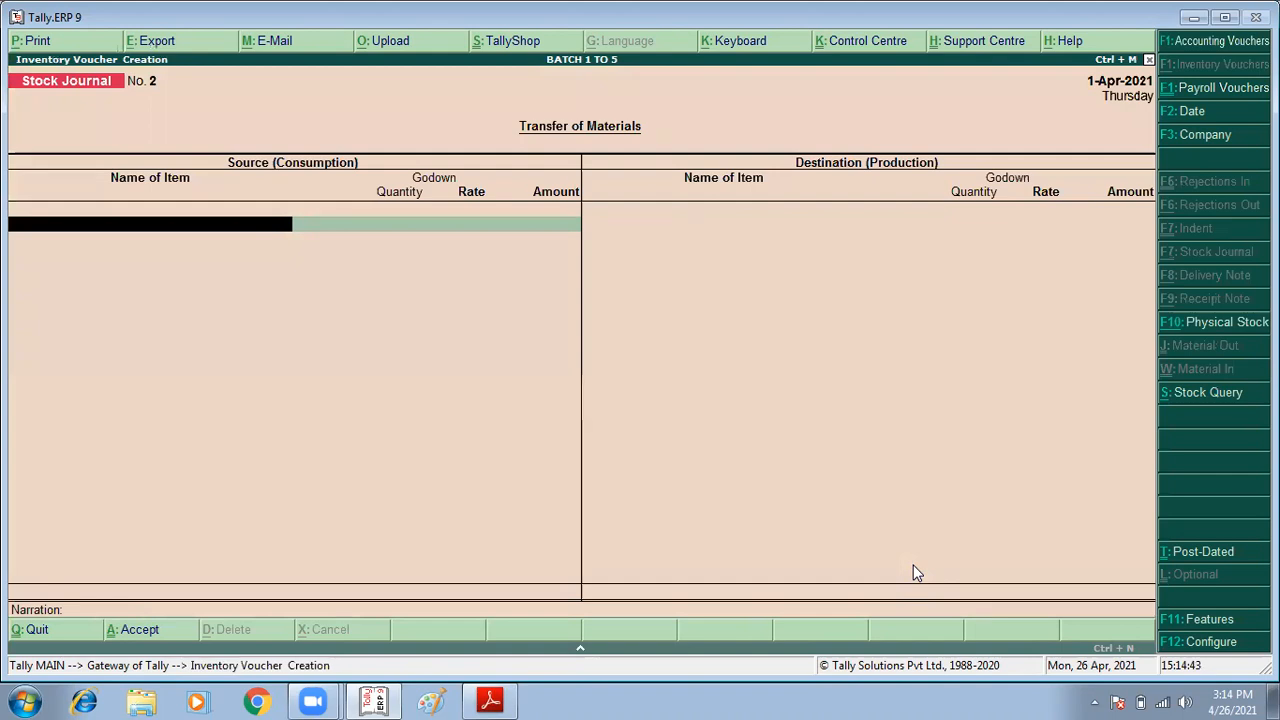
{"action": "key", "text": "Escape"}
{"action": "key", "text": "Return"}
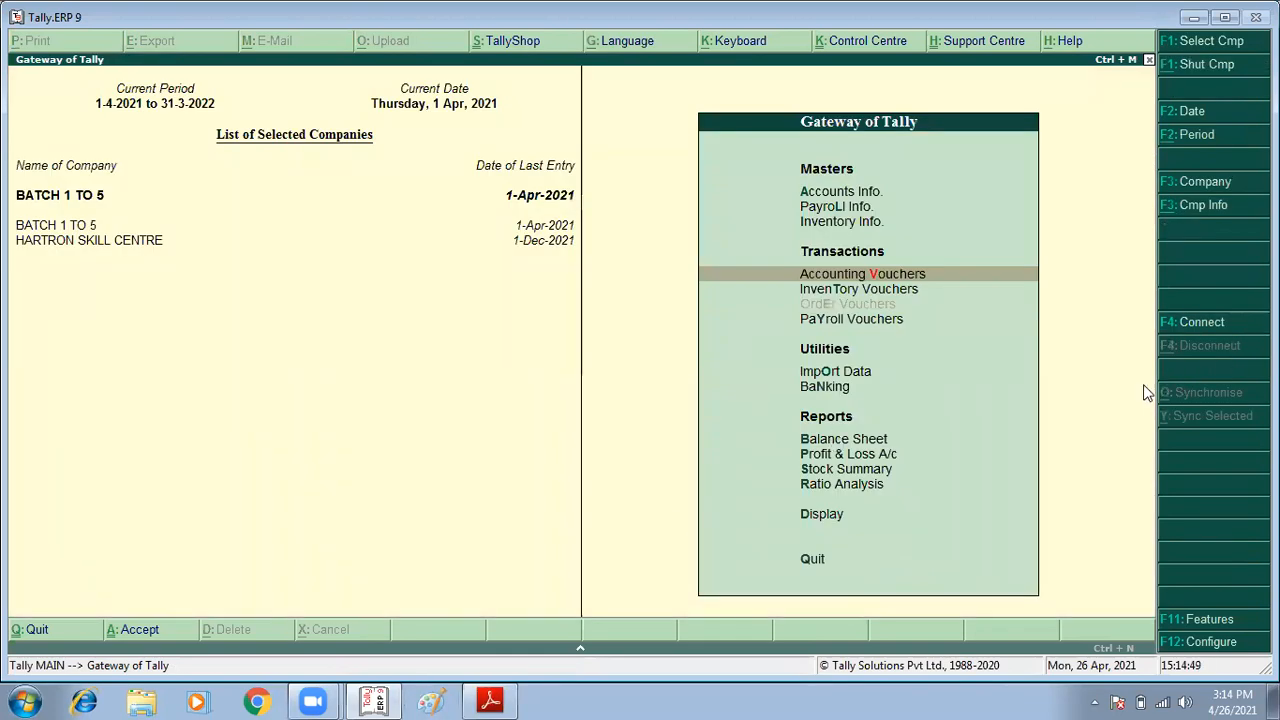
- Reopen the blank Stock Journal directly from the Gateway and quit it again without an entry
{"action": "key", "text": "t"}
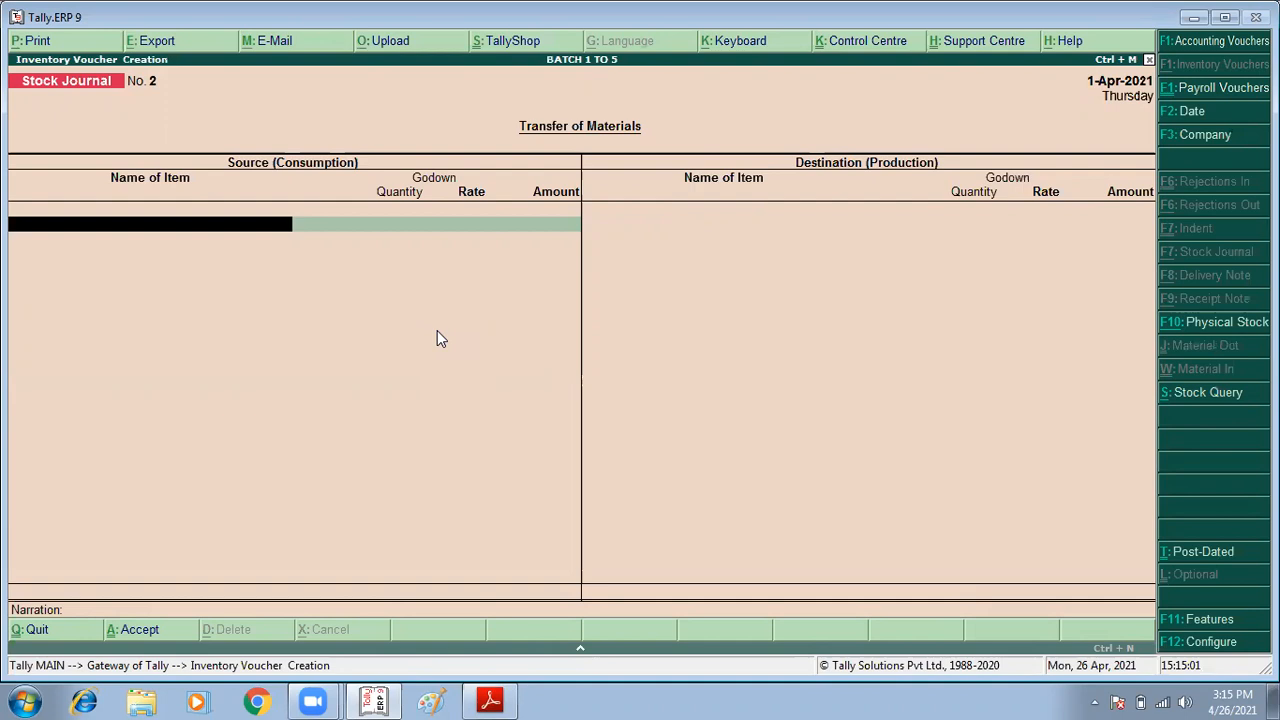
{"action": "key", "text": "Escape"}
{"action": "key", "text": "Return"}
- Open the Statements of Inventory among the display reports of the BATCH 1 TO 5 company
{"action": "key", "text": "Down"}
{"action": "key", "text": "Down"}
{"action": "key", "text": "Down"}
{"action": "key", "text": "Down"}
{"action": "key", "text": "Down"}
{"action": "key", "text": "Down"}
{"action": "key", "text": "Down"}
{"action": "key", "text": "Down"}
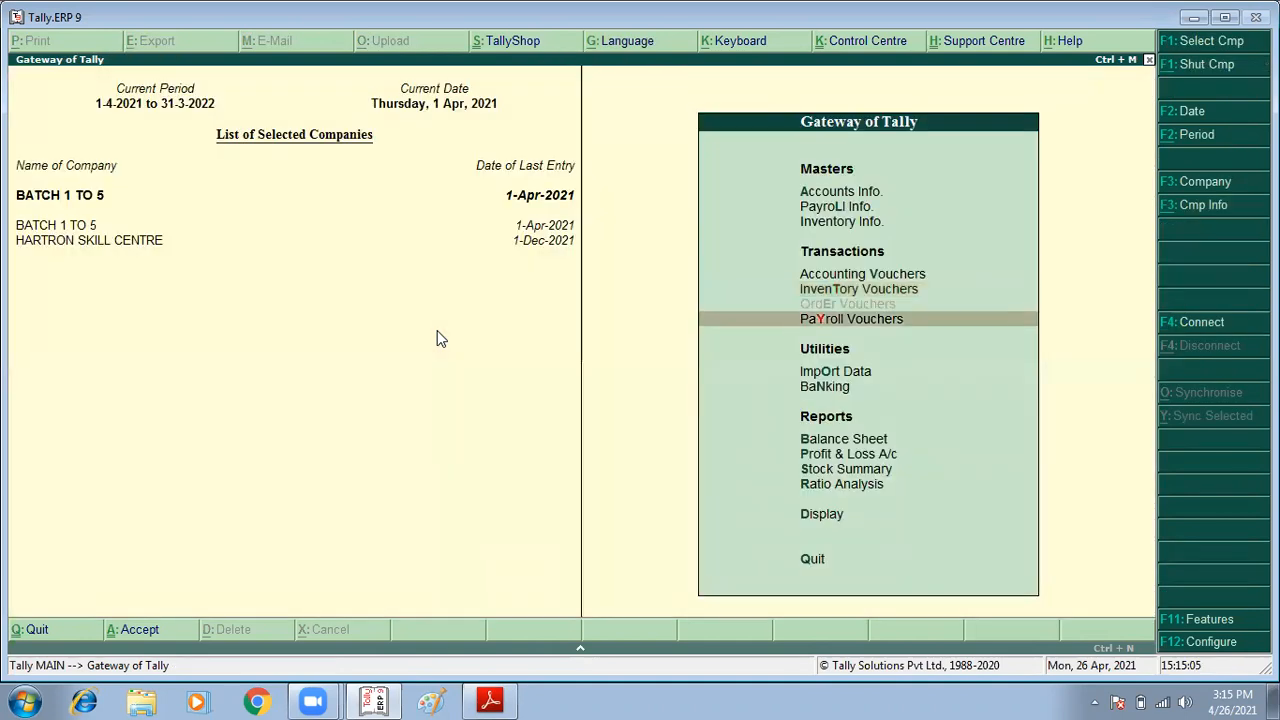
{"action": "key", "text": "Return"}
{"action": "key", "text": "Down"}
{"action": "key", "text": "Down"}
{"action": "key", "text": "Down"}
{"action": "key", "text": "Down"}
{"action": "key", "text": "Down"}
{"action": "key", "text": "Return"}
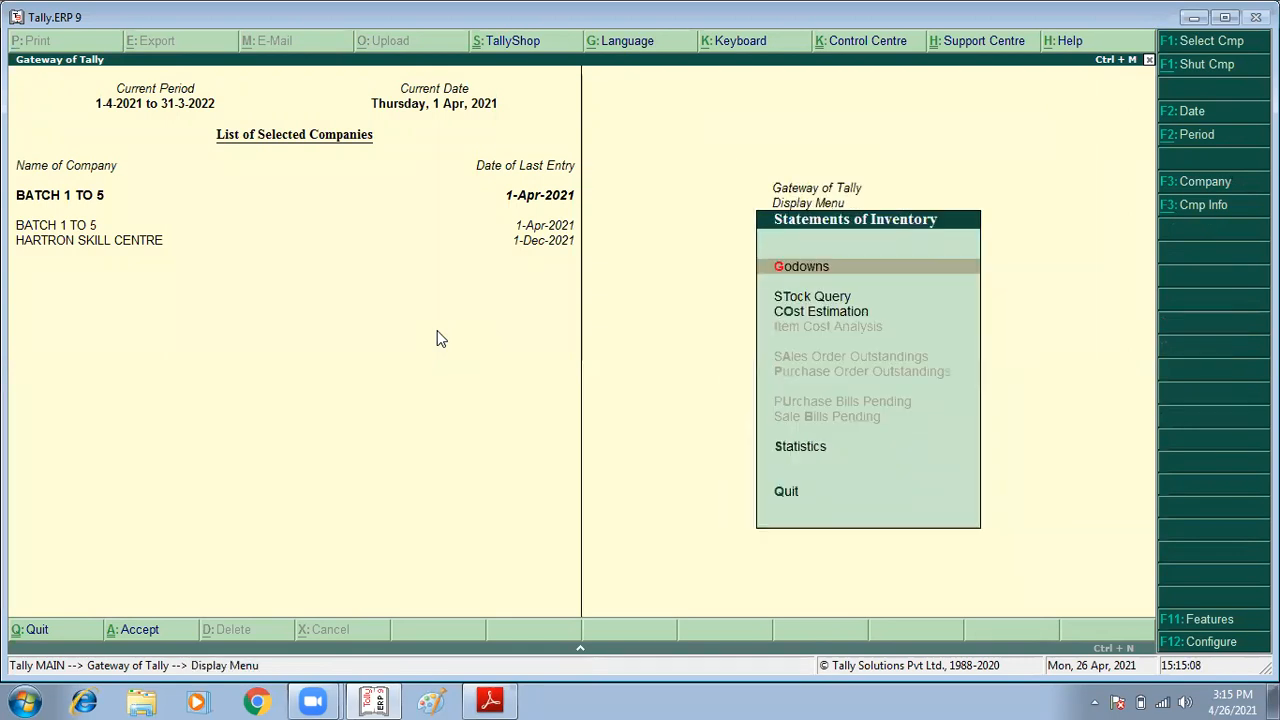
- Show the Godown Summary for PANIPAT to check the stock remaining after the transfer
{"action": "key", "text": "Return"}
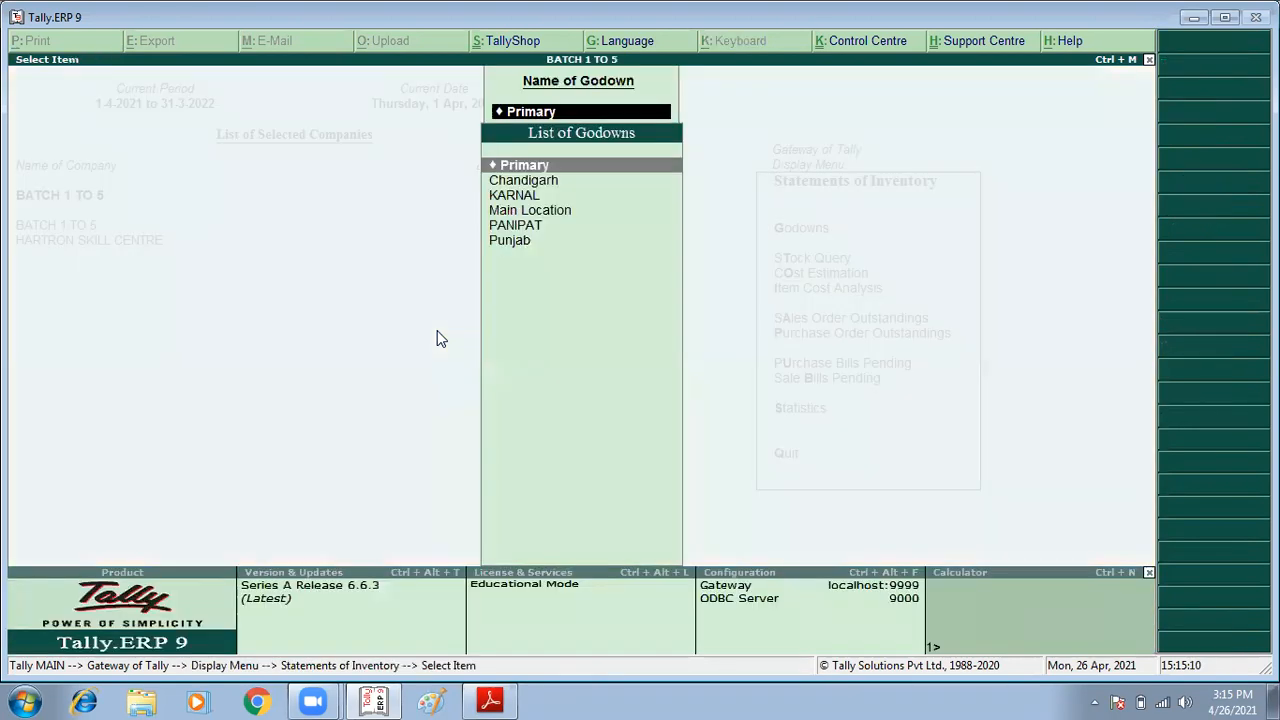
{"action": "key", "text": "Down"}
{"action": "key", "text": "Down"}
{"action": "key", "text": "Down"}
{"action": "key", "text": "Down"}
{"action": "key", "text": "Return"}
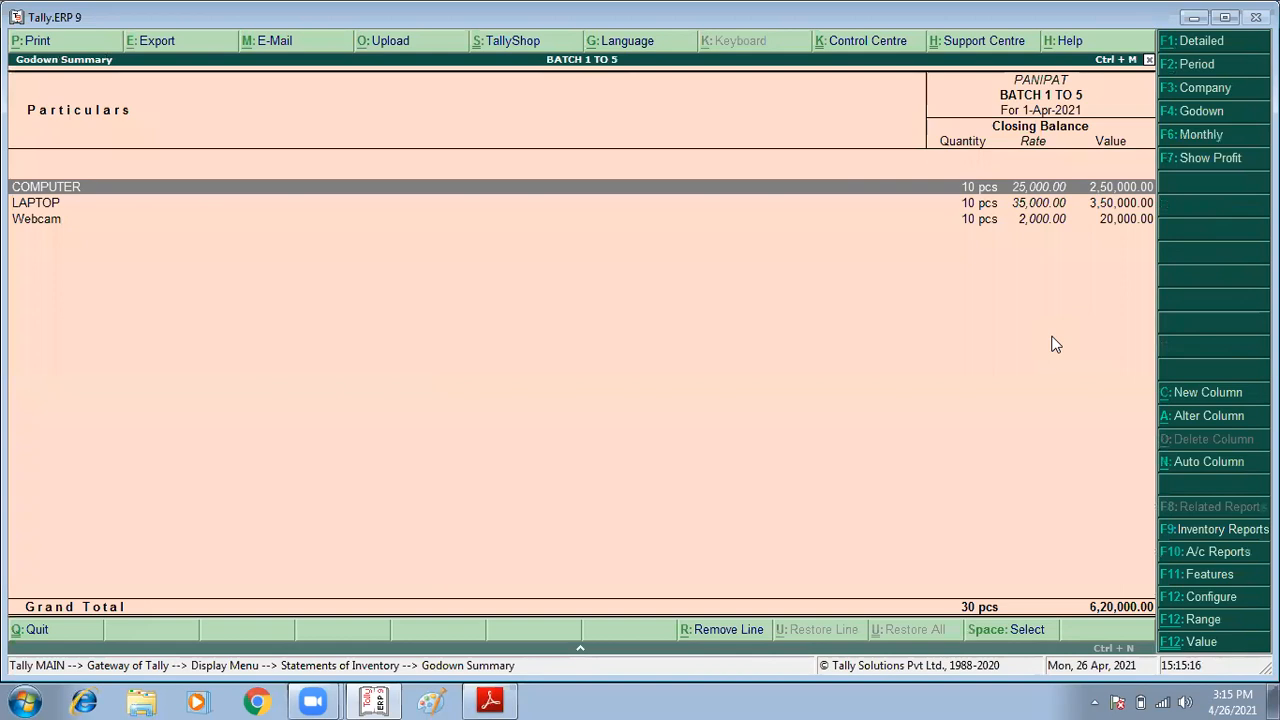
- Show the Godown Summary for KARNAL to check the transferred stock, and return to the Gateway of Tally
{"action": "key", "text": "Escape"}
{"action": "key", "text": "Up"}
{"action": "key", "text": "Up"}
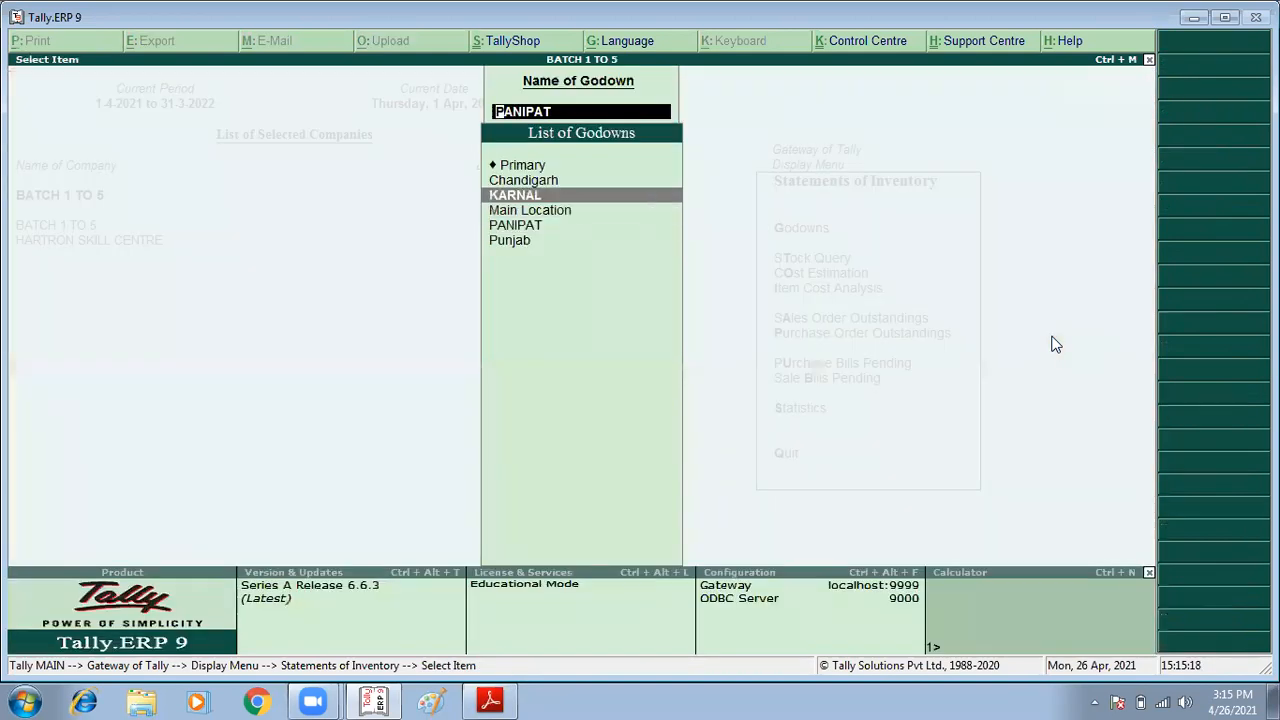
{"action": "key", "text": "Return"}
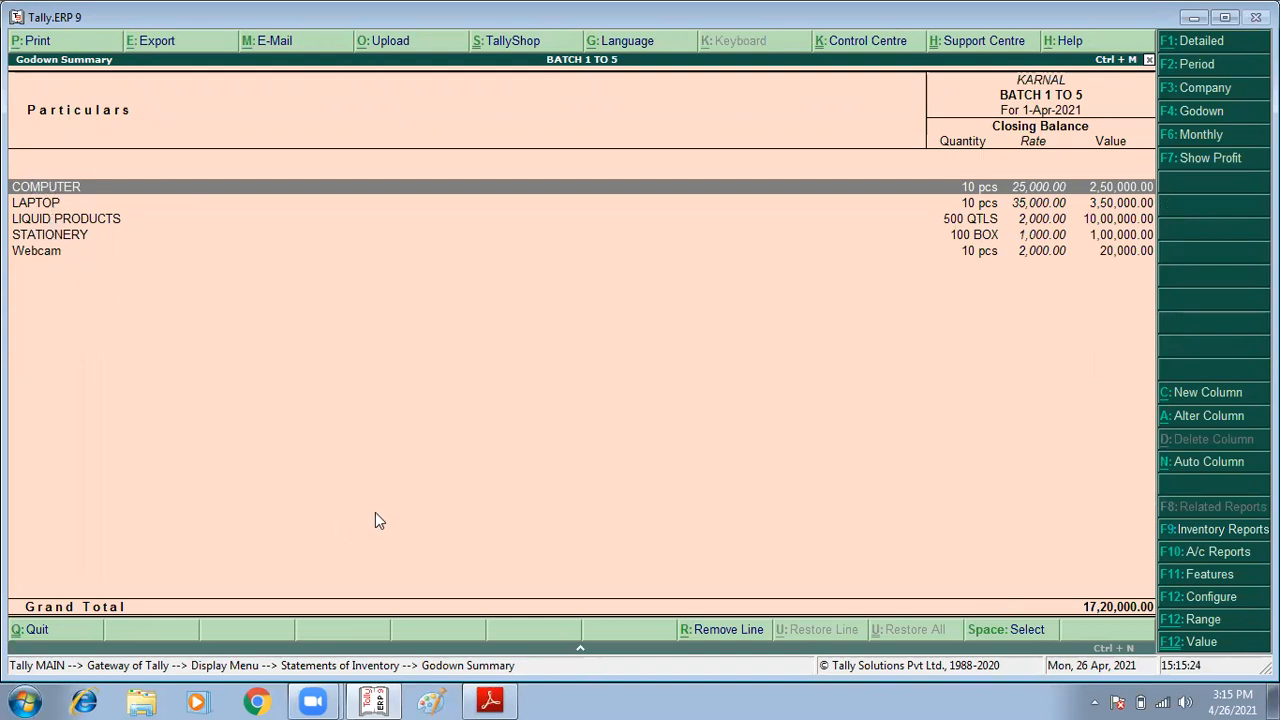
{"action": "key", "text": "Escape"}
{"action": "key", "text": "Escape"}
{"action": "key", "text": "Escape"}
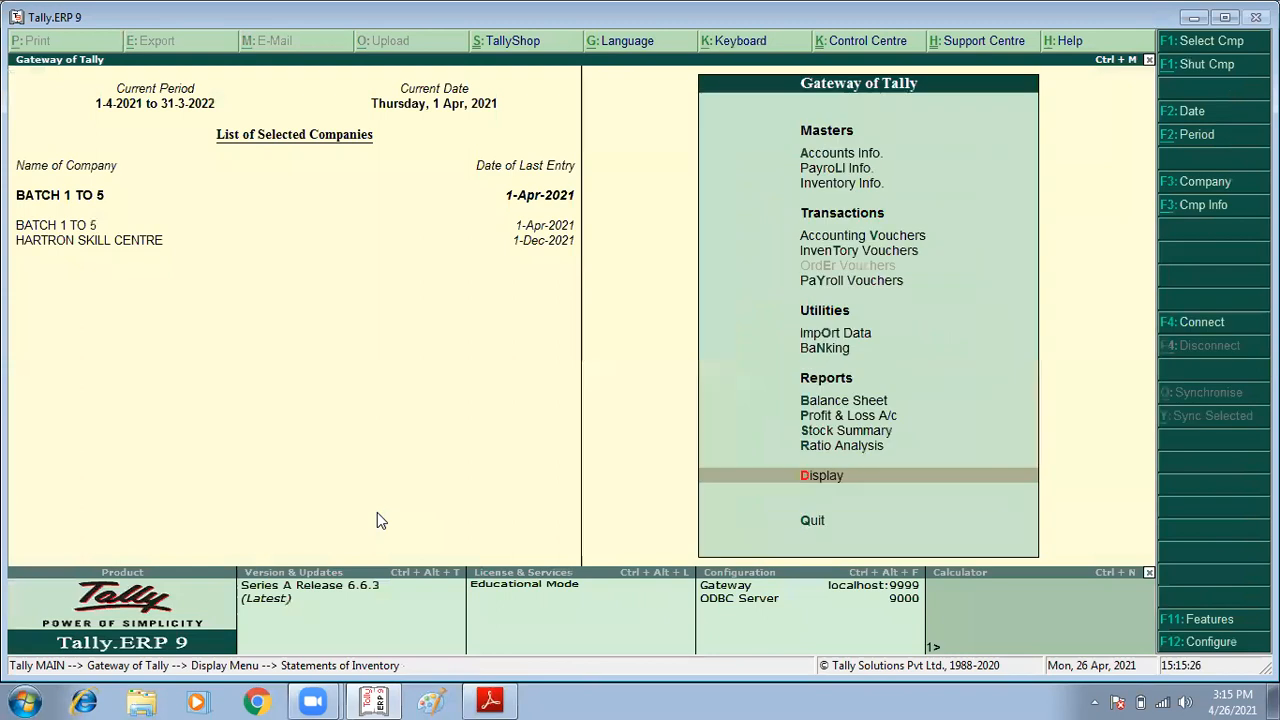
- Switch to tally assignments.pdf in Adobe Reader and read the Session-9 stock transfer tasks
{"action": "left_click", "coordinate": [490, 701]}
{"action": "scroll", "coordinate": [750, 424], "scroll_direction": "down", "scroll_amount": 15}
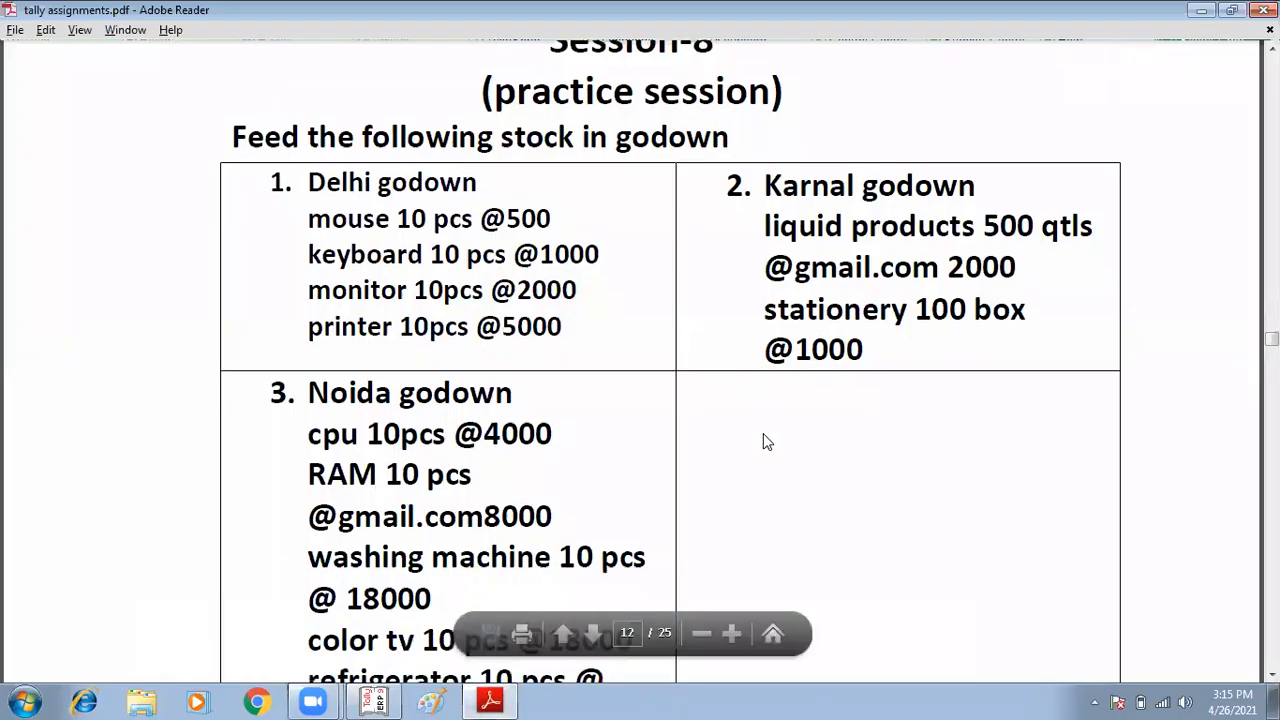
{"action": "scroll", "coordinate": [747, 407], "scroll_direction": "down", "scroll_amount": 5}
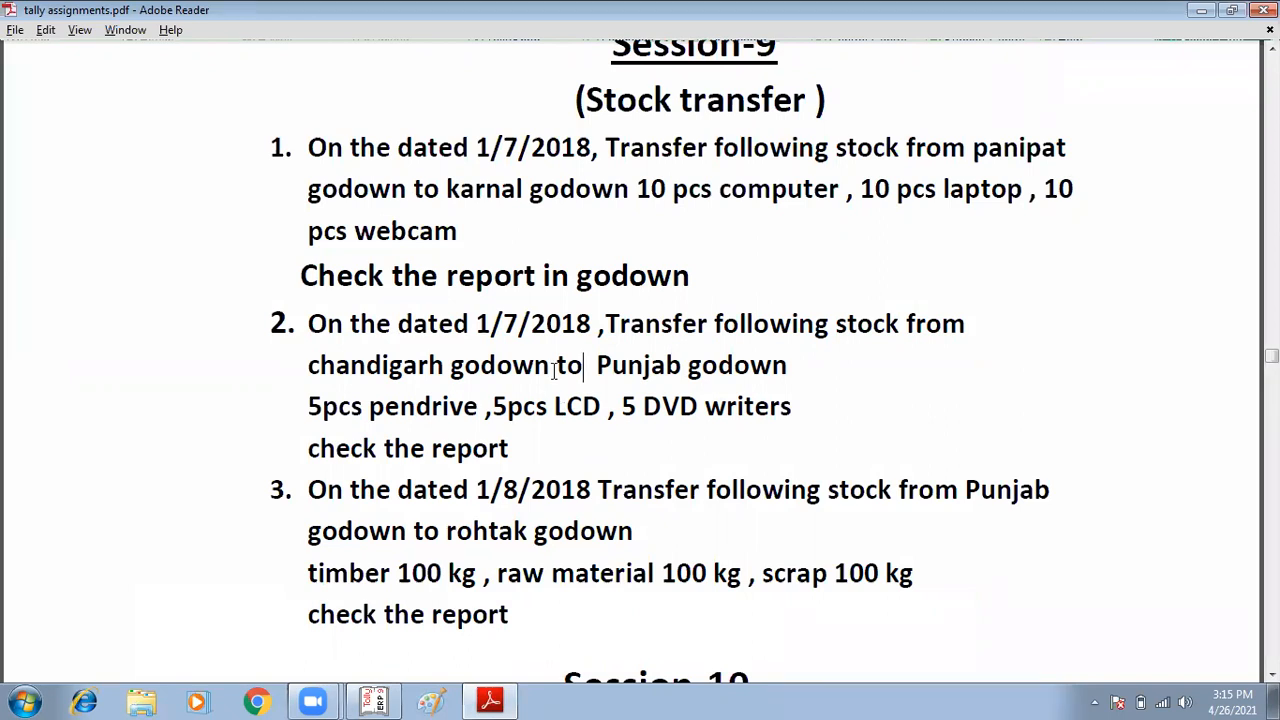
- Go back to the Session-7 table in the assignment and review the stock listed for each godown
{"action": "scroll", "coordinate": [555, 370], "scroll_direction": "up", "scroll_amount": 10}
{"action": "scroll", "coordinate": [562, 343], "scroll_direction": "up", "scroll_amount": 5}
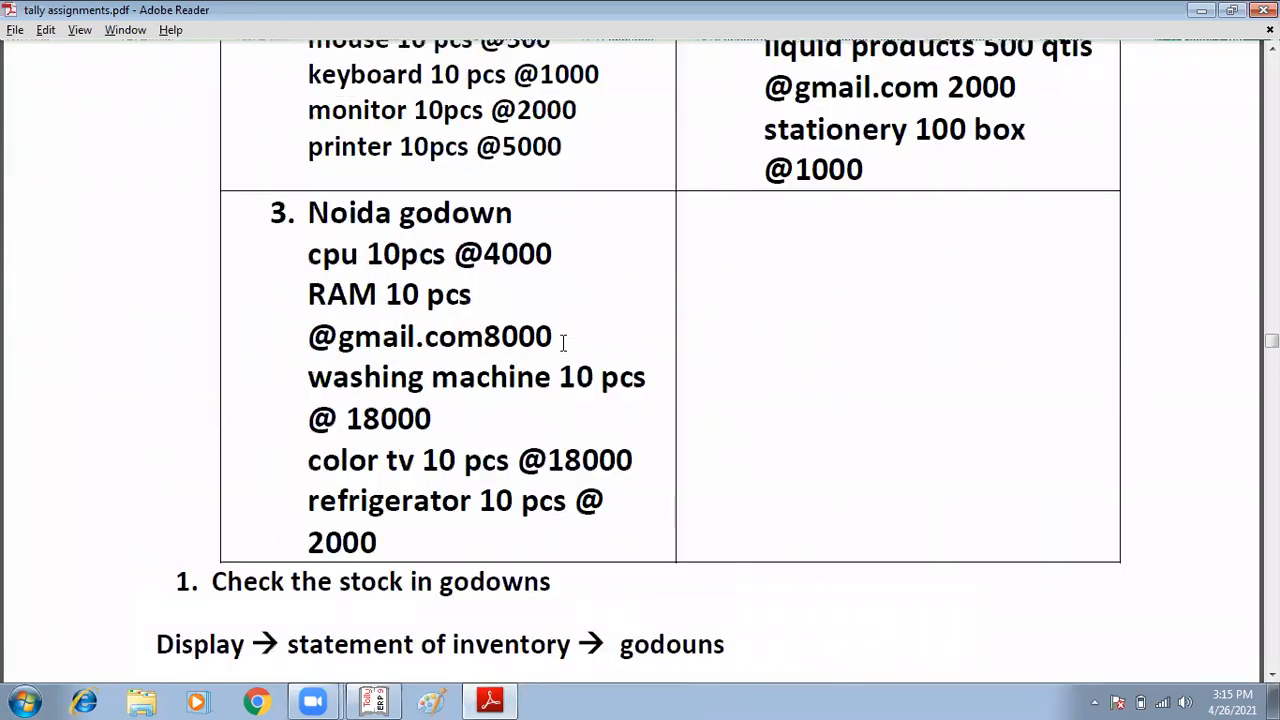
{"action": "scroll", "coordinate": [564, 341], "scroll_direction": "up", "scroll_amount": 8}
{"action": "scroll", "coordinate": [577, 338], "scroll_direction": "up", "scroll_amount": 3}
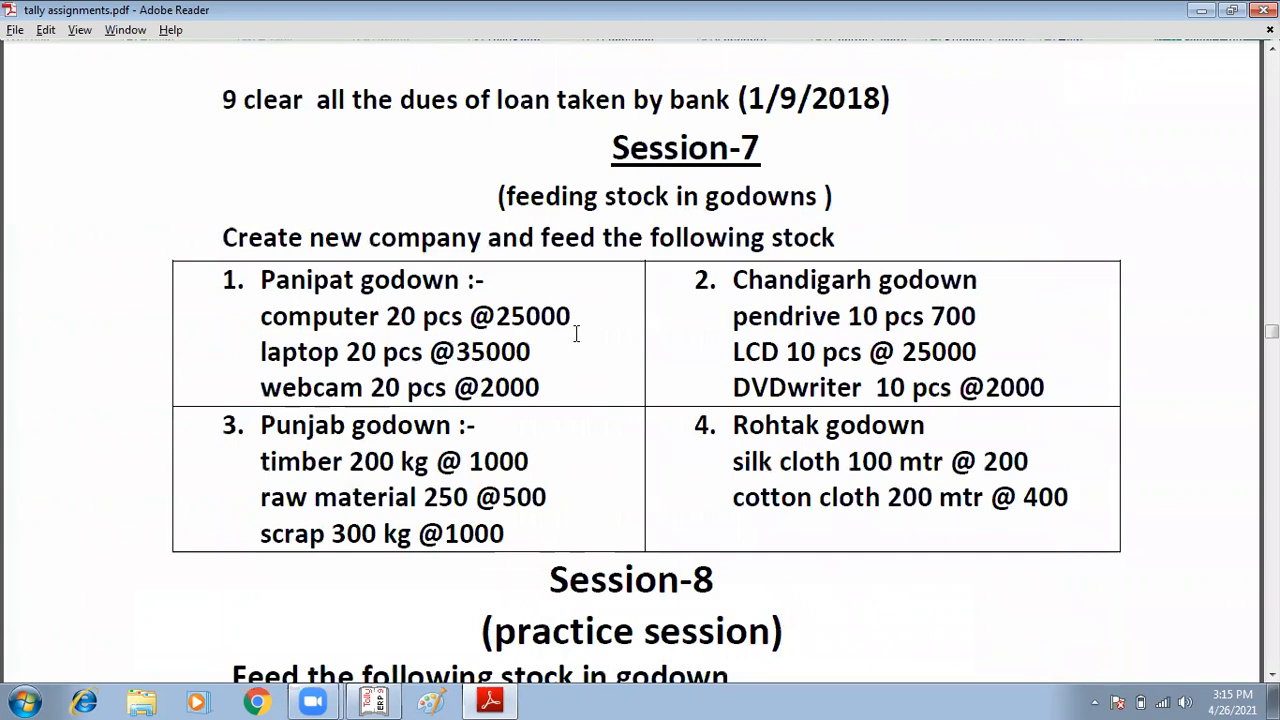
- Compare the Session-9 stock transfer tasks with the godown stock tables of Session-7 and Session-8 in the assignment
{"action": "scroll", "coordinate": [576, 334], "scroll_direction": "down", "scroll_amount": 20}
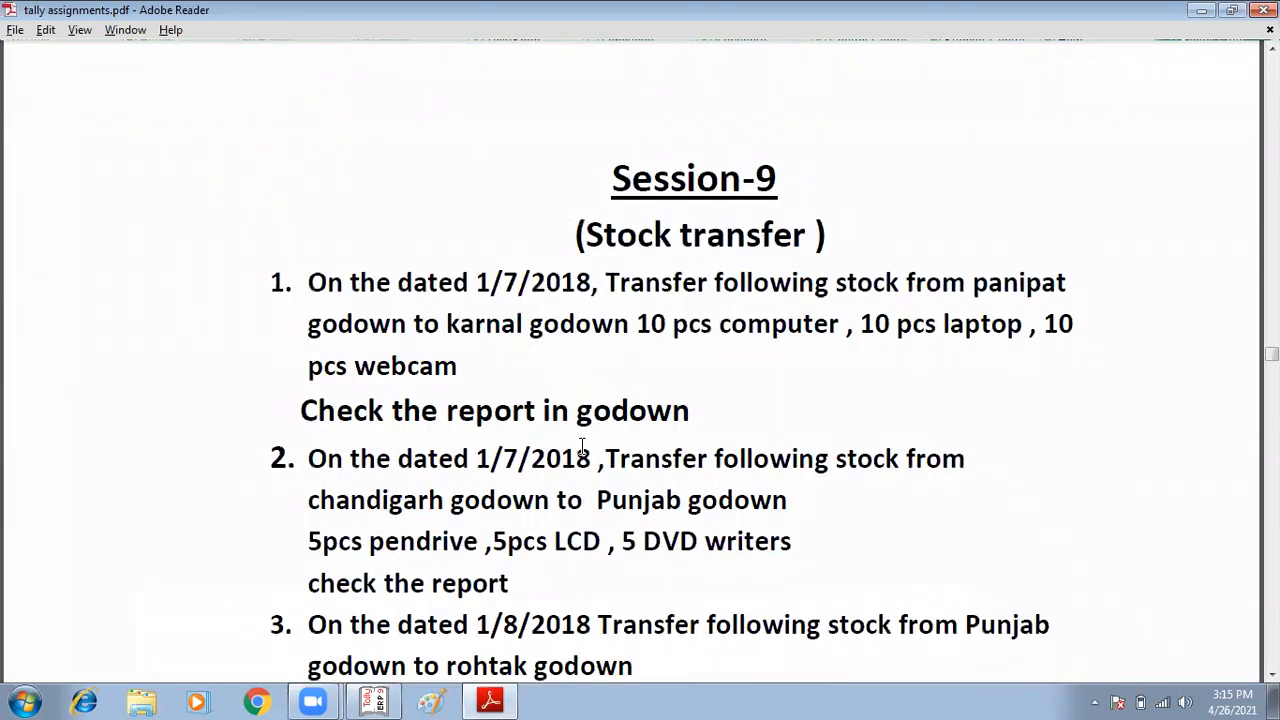
{"action": "scroll", "coordinate": [673, 330], "scroll_direction": "up", "scroll_amount": 10}
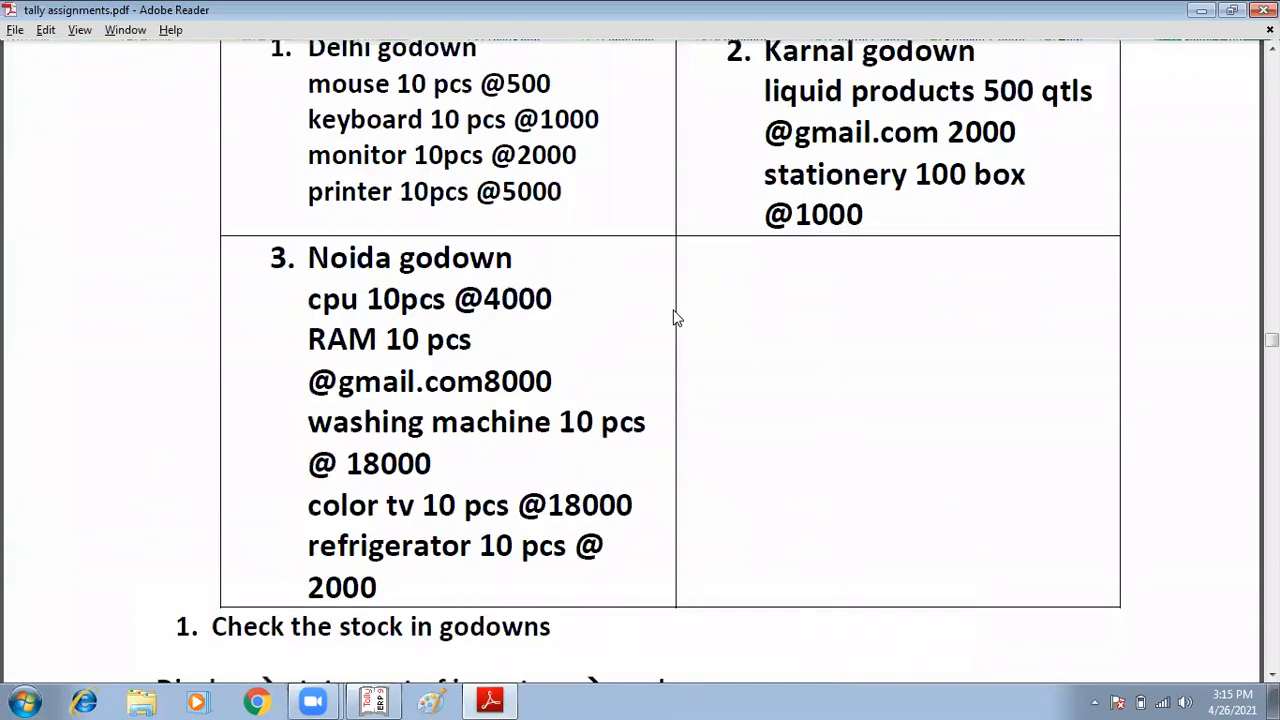
{"action": "scroll", "coordinate": [675, 315], "scroll_direction": "up", "scroll_amount": 5}
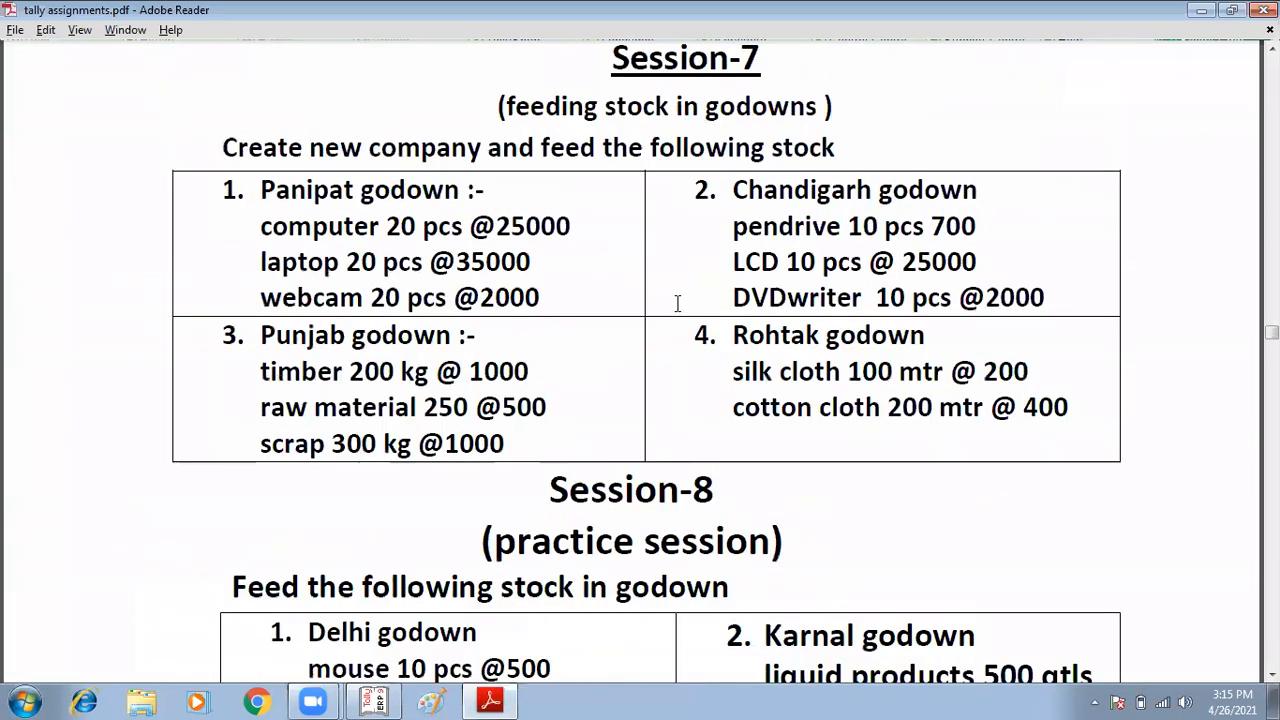
{"action": "scroll", "coordinate": [677, 301], "scroll_direction": "down", "scroll_amount": 15}
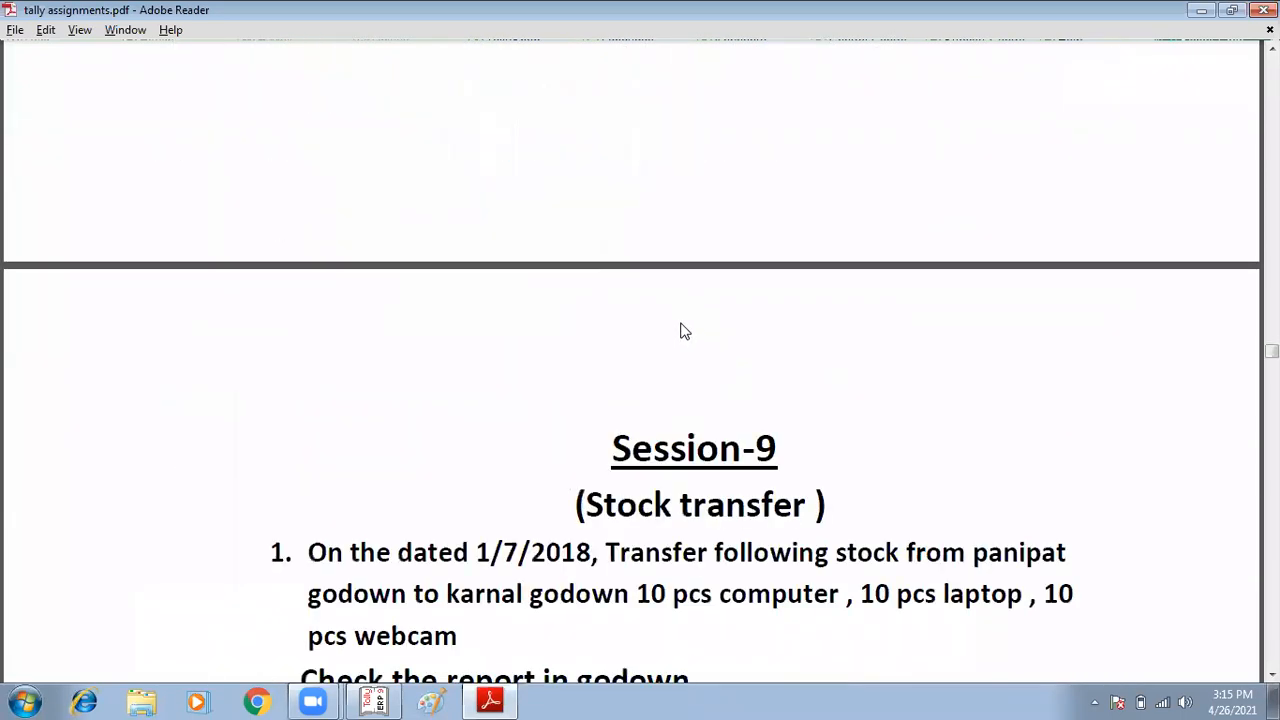
- Switch to Tally.ERP 9 and open a new Stock Journal inventory voucher for the company BATCH 1 TO 5
{"action": "left_click", "coordinate": [378, 702]}
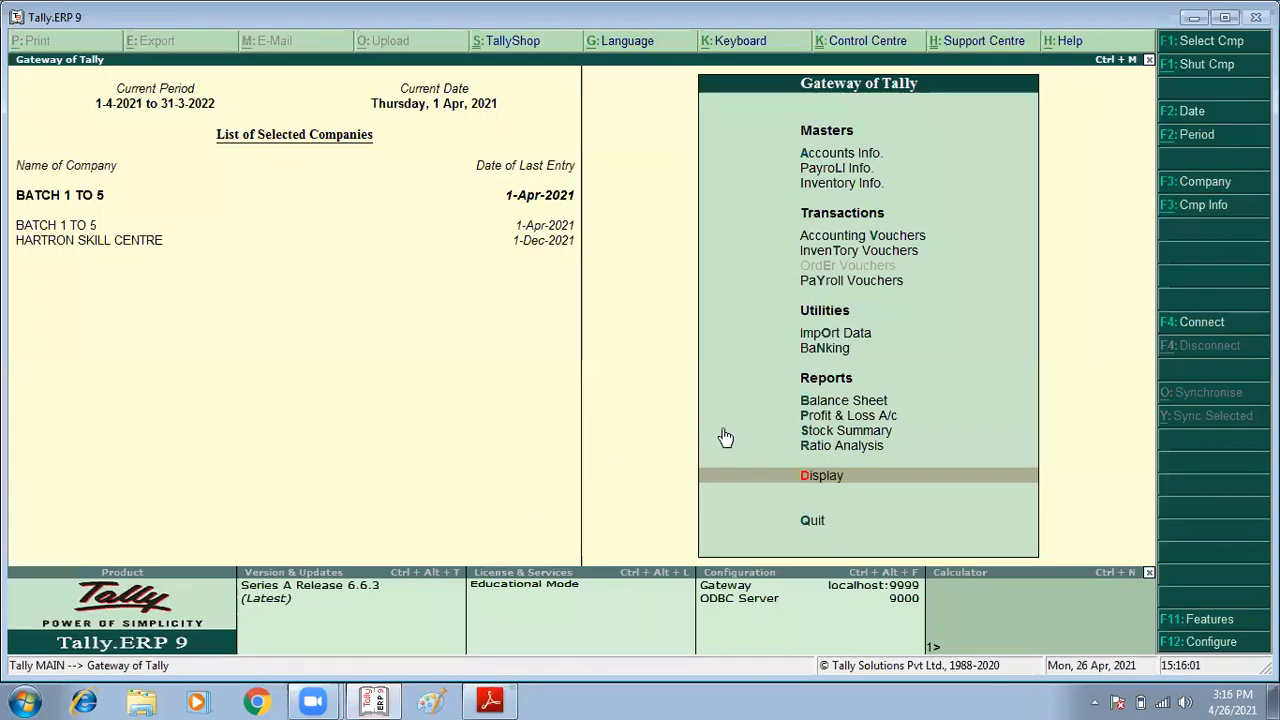
{"action": "key", "text": "Up"}
{"action": "key", "text": "Up"}
{"action": "key", "text": "Up"}
{"action": "key", "text": "Up"}
{"action": "key", "text": "Up"}
{"action": "key", "text": "Up"}
{"action": "key", "text": "Up"}
{"action": "key", "text": "Up"}
{"action": "key", "text": "Return"}
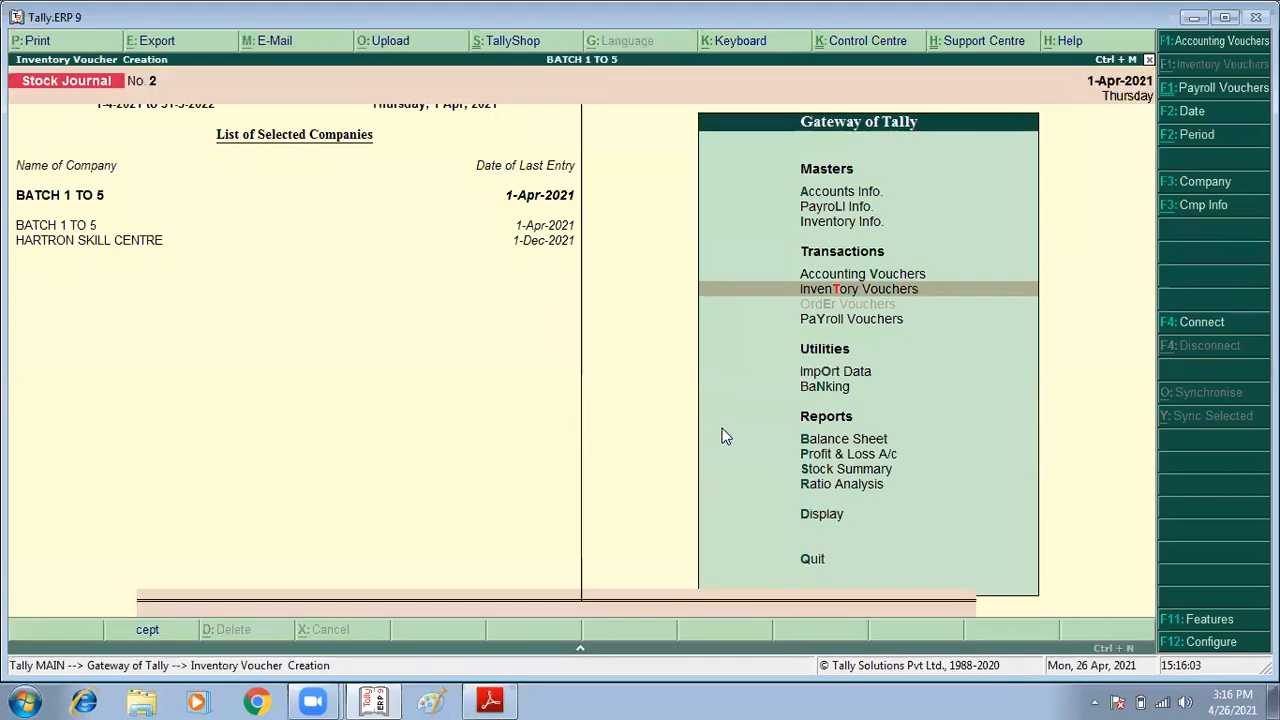
- Following Session-9 task 2 in the assignment, enter PENDRIVE as a source item from the Chandigarh godown, 5 pcs at 700.00/pcs
{"action": "key", "text": "alt+Tab"}
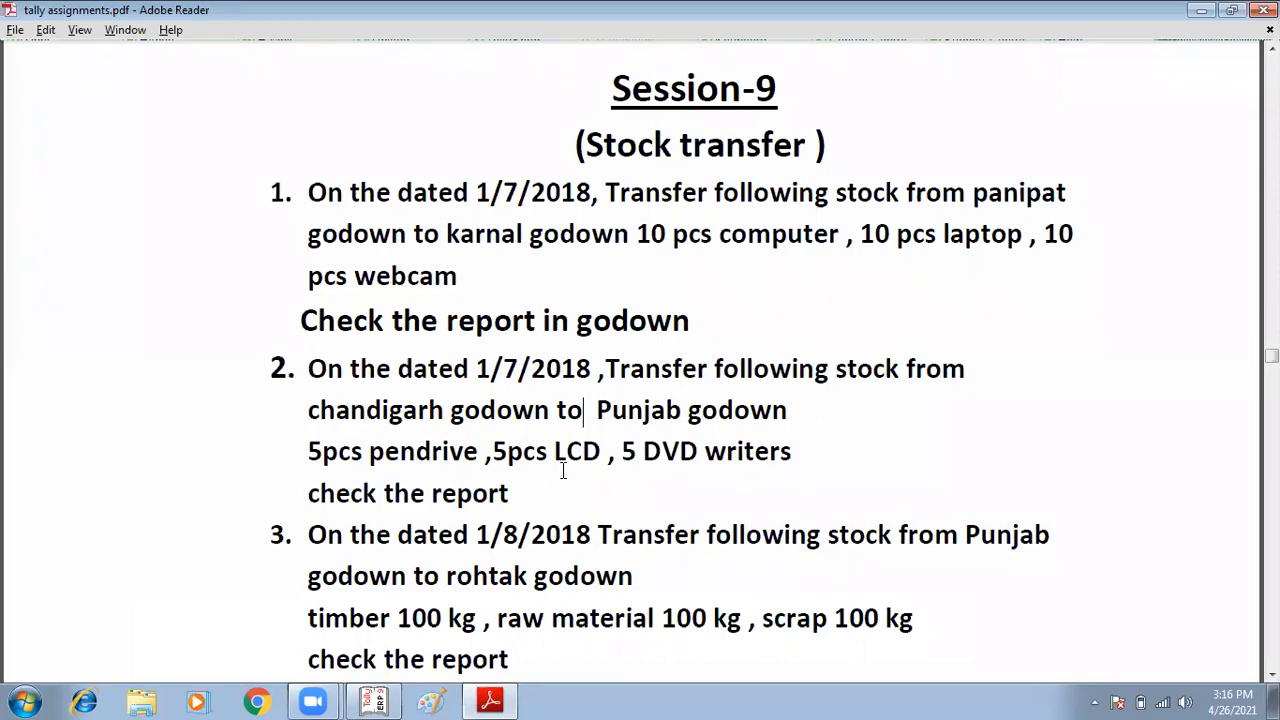
{"action": "key", "text": "alt+Tab"}
{"action": "type", "text": "PE"}
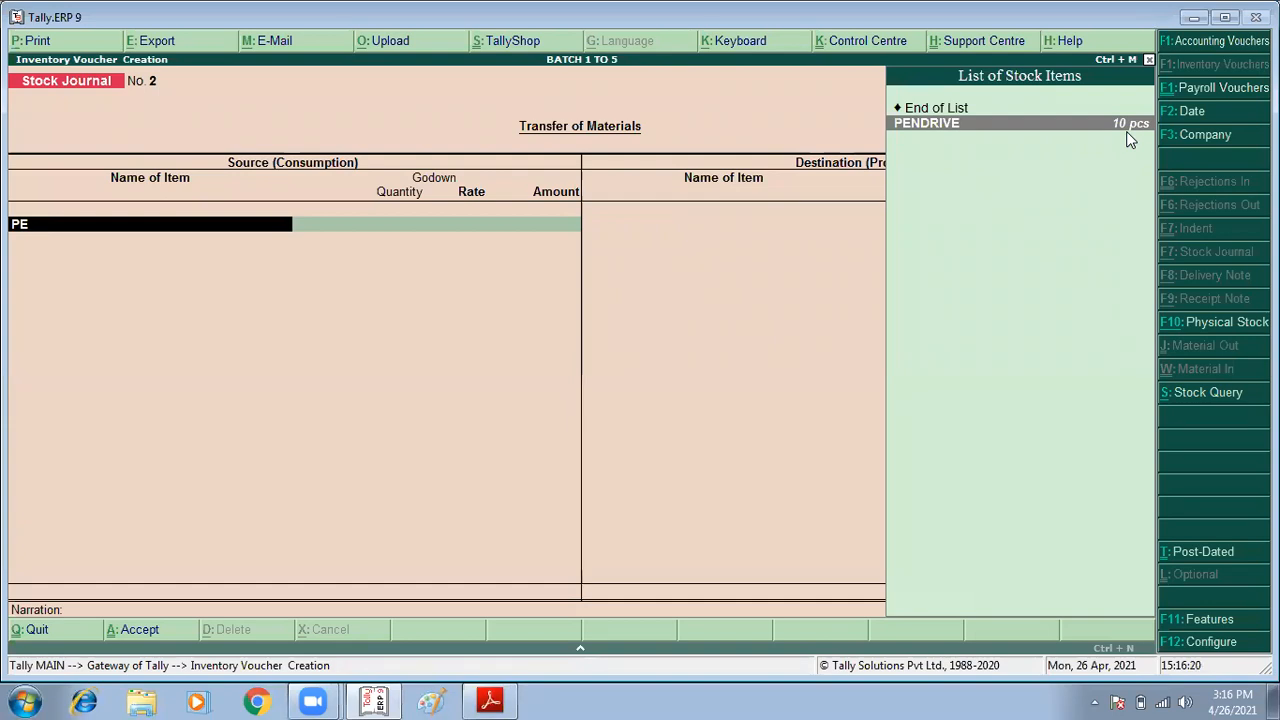
{"action": "key", "text": "Return"}
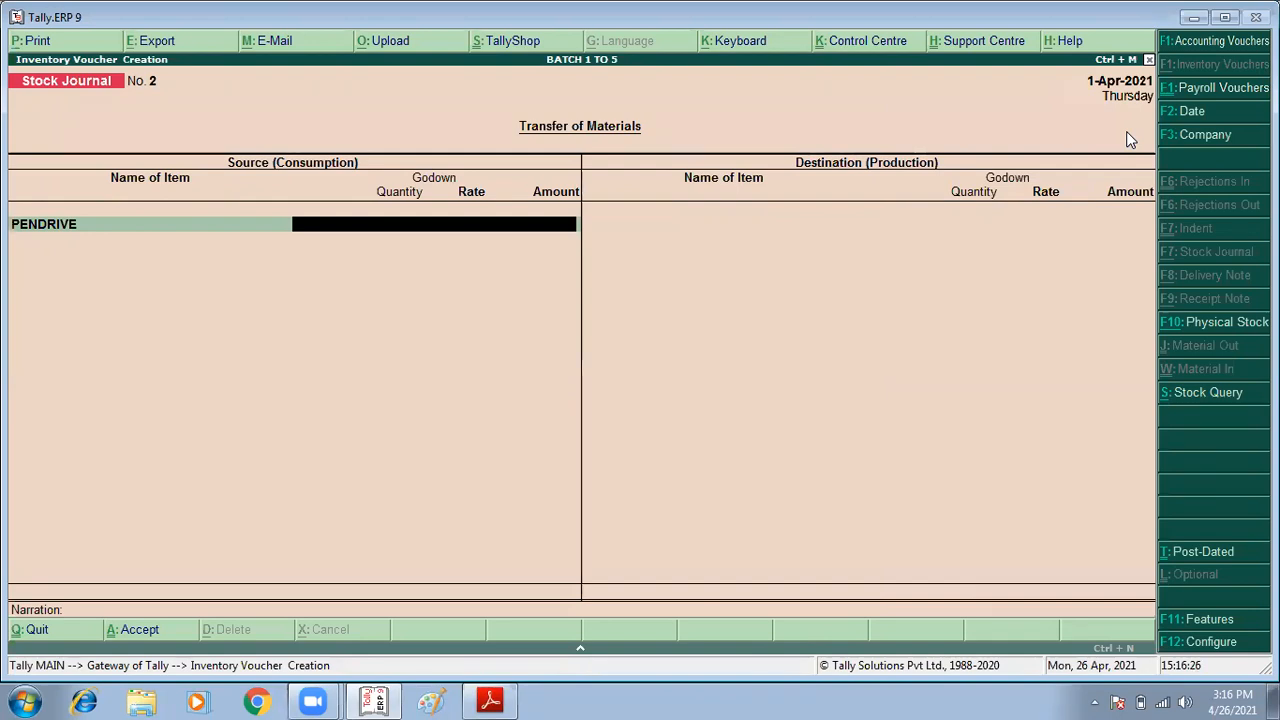
{"action": "key", "text": "alt+Tab"}
{"action": "key", "text": "alt+Tab"}
{"action": "key", "text": "alt+Tab"}
{"action": "key", "text": "alt+Tab"}
{"action": "type", "text": "CH"}
{"action": "key", "text": "Return"}
{"action": "type", "text": "5 pcs"}
{"action": "key", "text": "Return"}
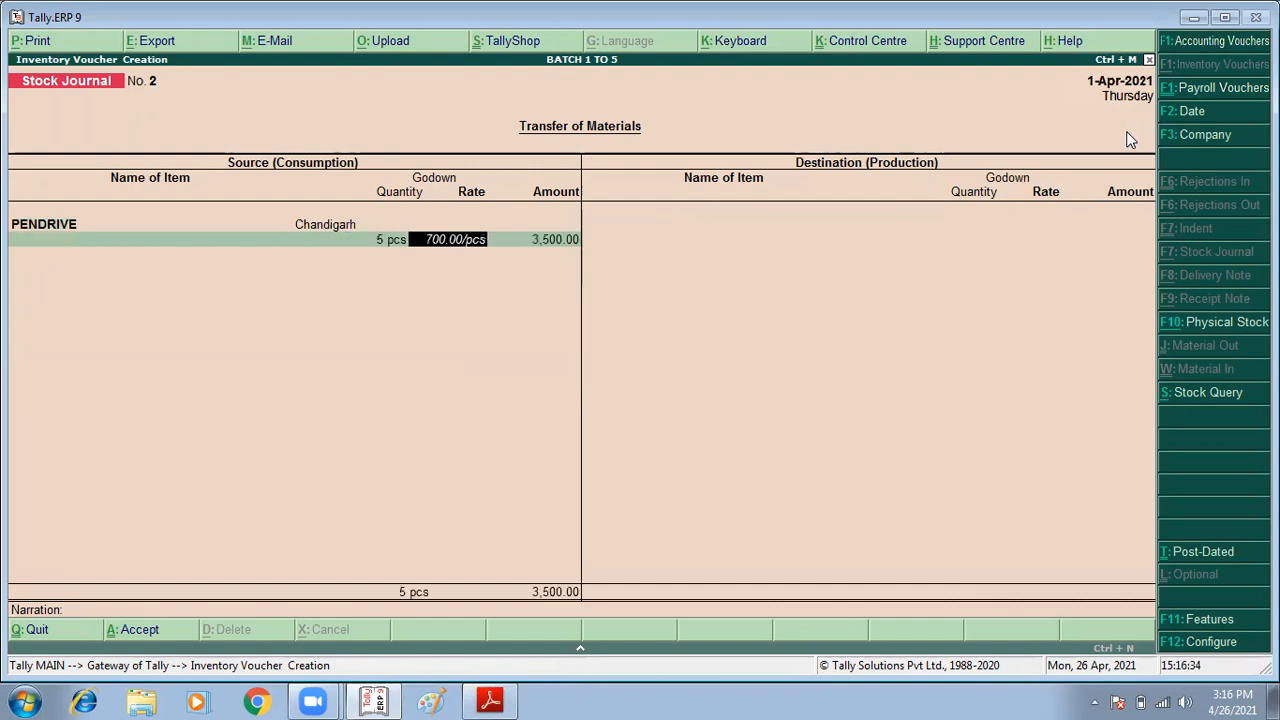
{"action": "key", "text": "Return"}
{"action": "key", "text": "Return"}
- Check the assignment for the second item and add LCD as a source item from Chandigarh, 5 pcs at 25,000.00/pcs
{"action": "key", "text": "alt+Tab"}
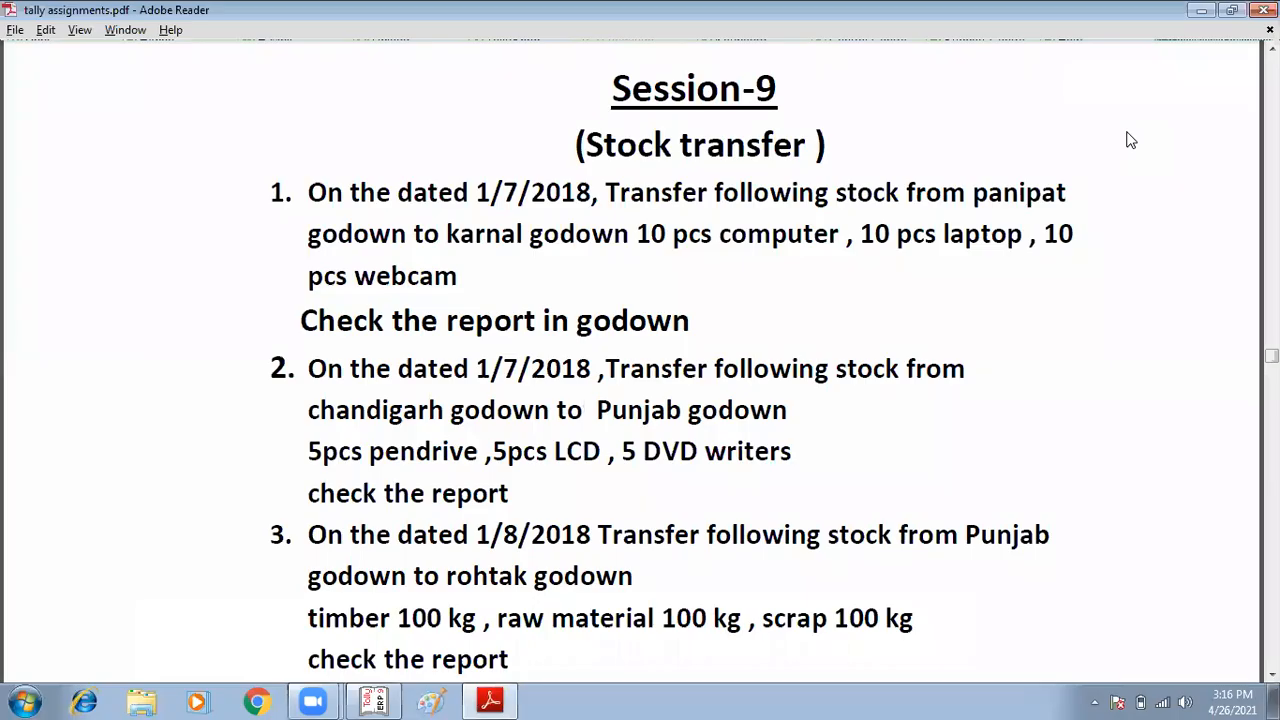
{"action": "key", "text": "alt+Tab"}
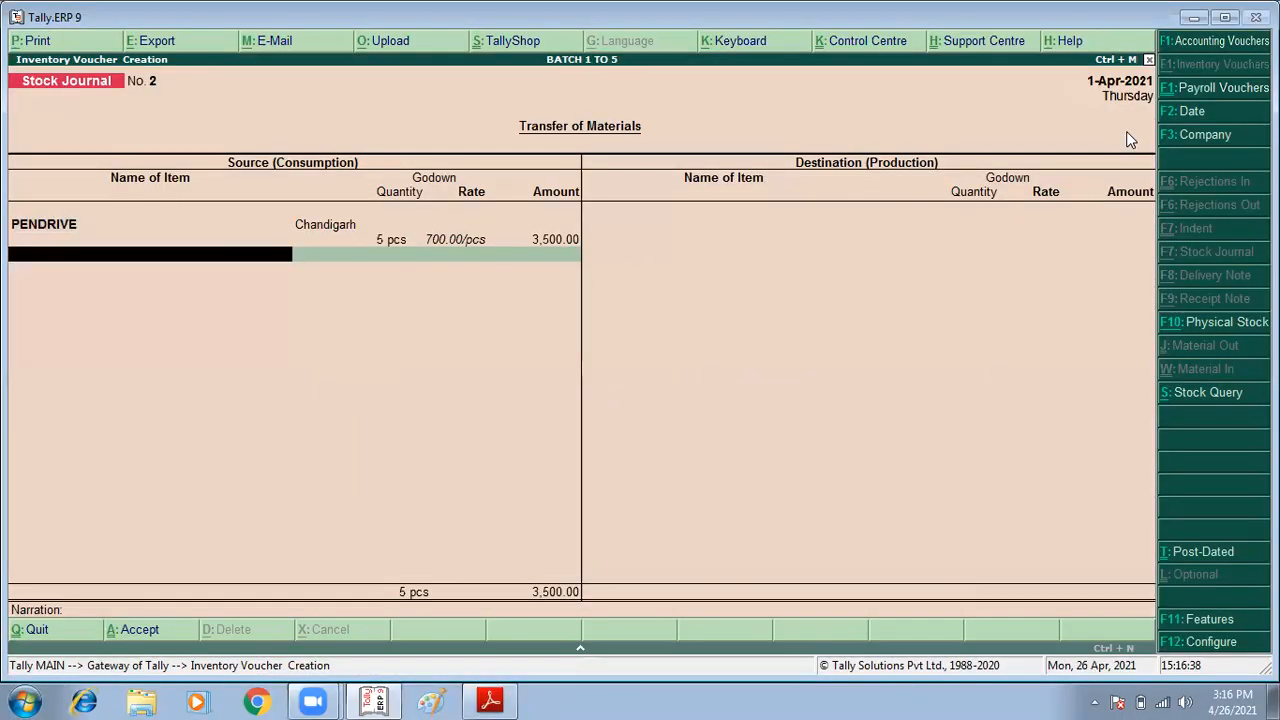
{"action": "type", "text": "L"}
{"action": "left_click", "coordinate": [1126, 138]}
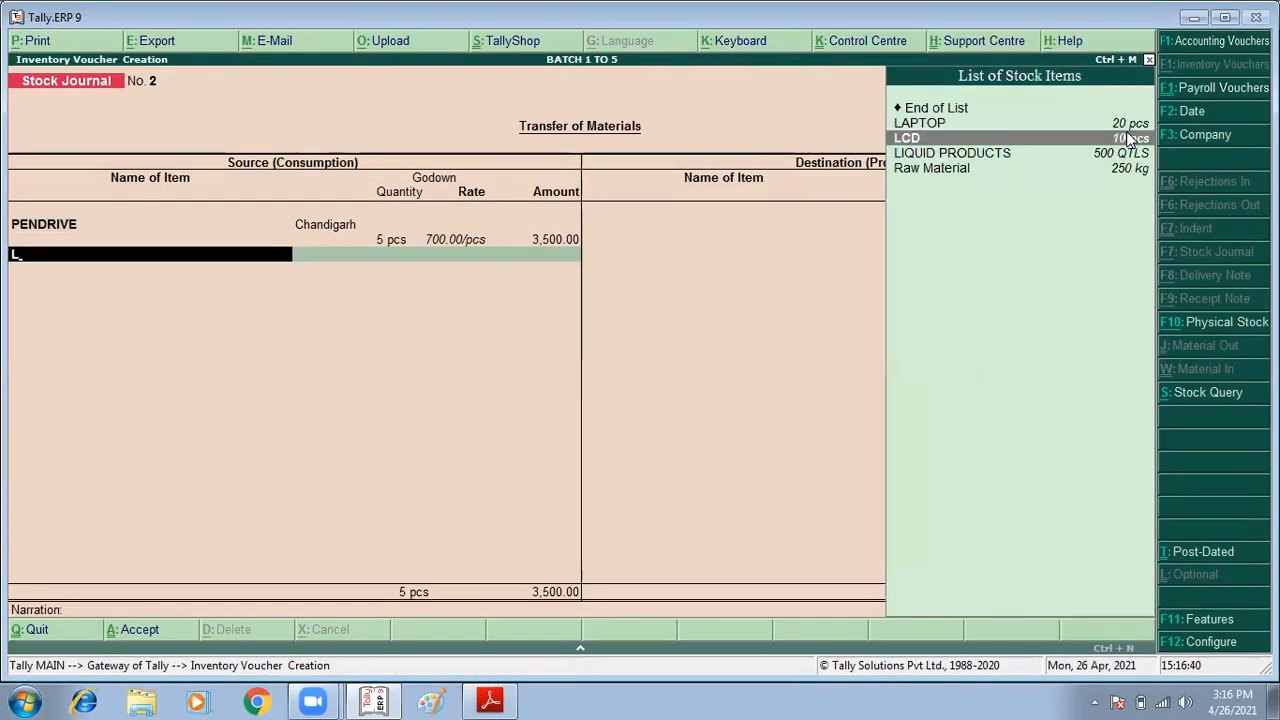
{"action": "key", "text": "Return"}
{"action": "type", "text": "CH"}
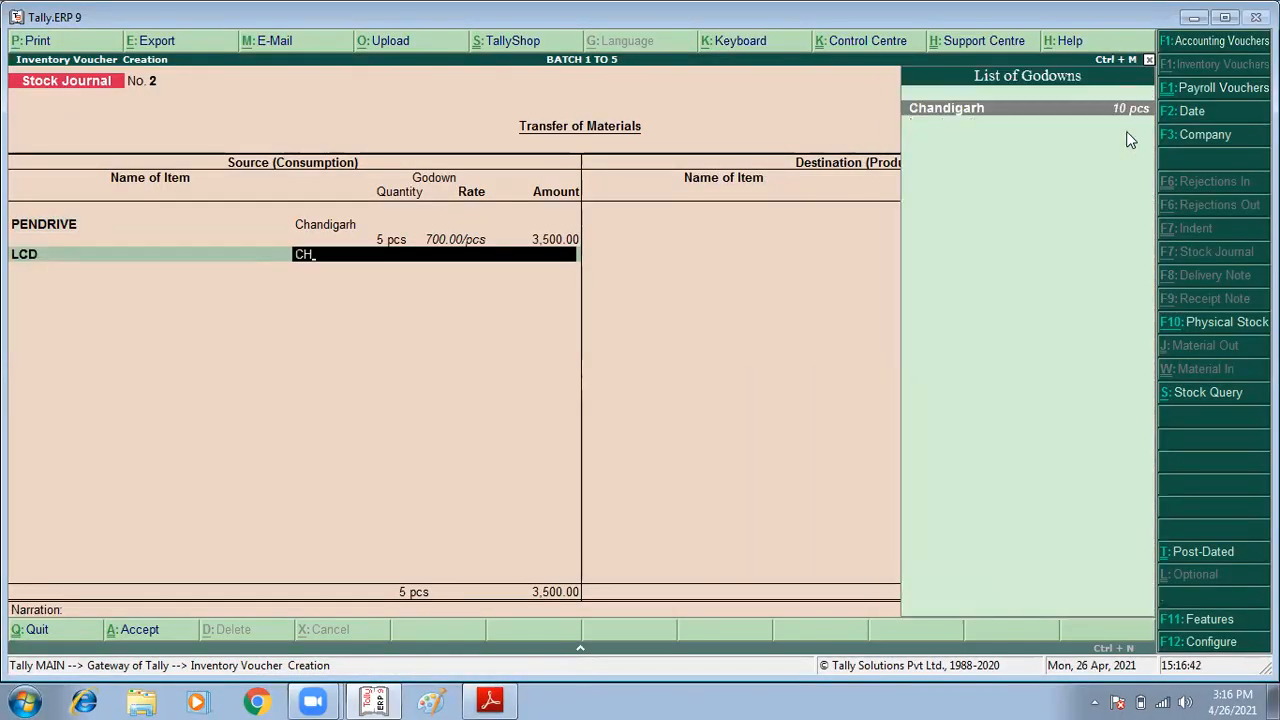
{"action": "key", "text": "Return"}
{"action": "type", "text": "5"}
{"action": "key", "text": "Return"}
{"action": "key", "text": "Return"}
{"action": "key", "text": "Return"}
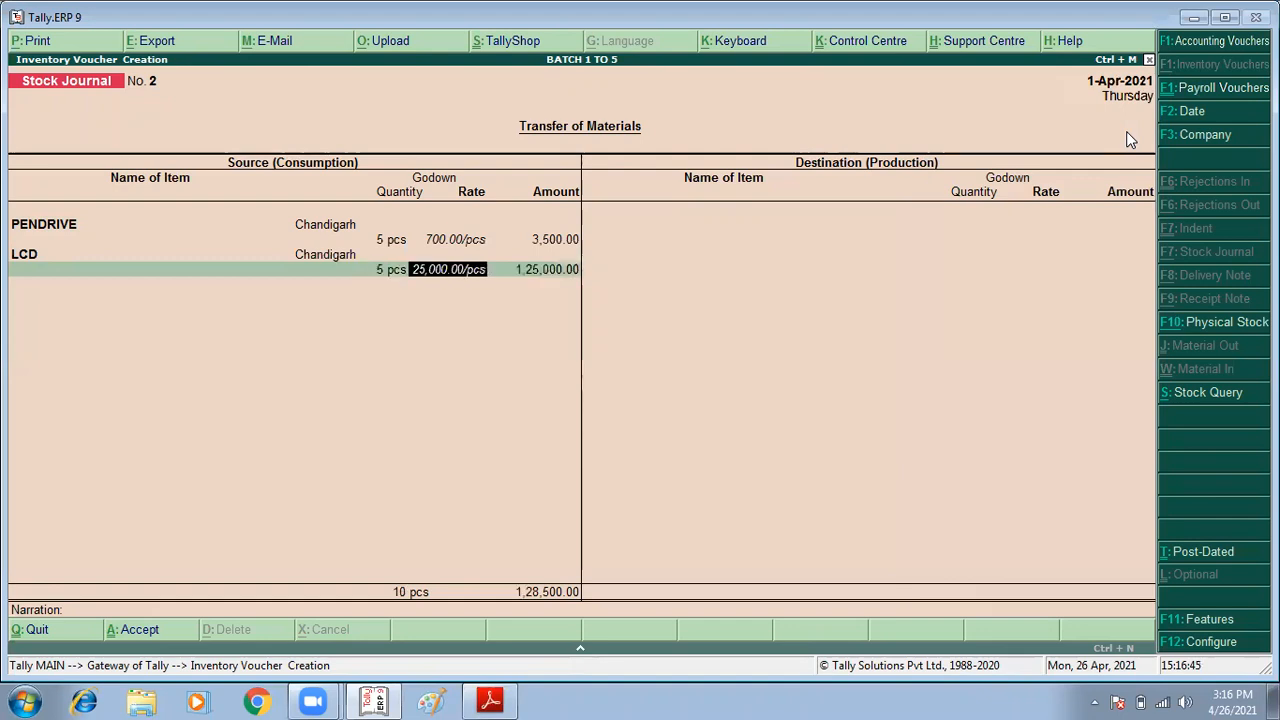
- Check the assignment for the third item and add DVD Writer as a source item from Chandigarh, 5 pcs at 2,000.00/pcs
{"action": "key", "text": "alt+Tab"}
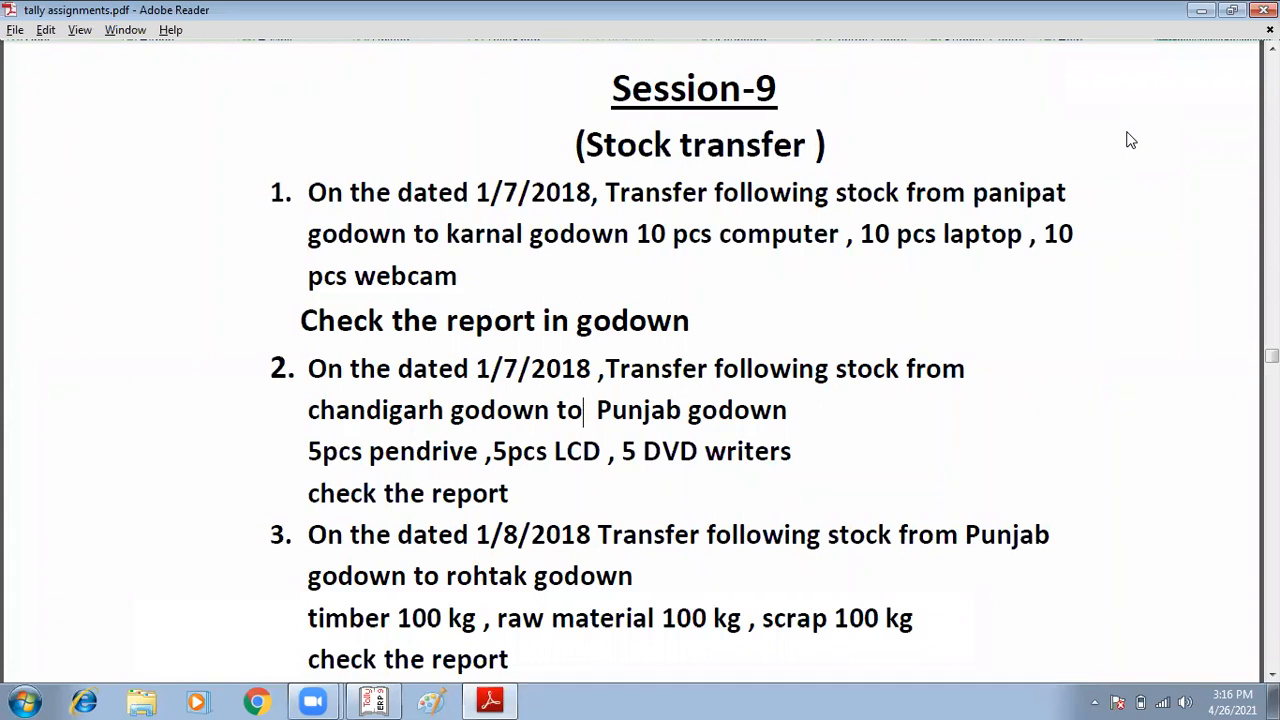
{"action": "key", "text": "alt+Tab"}
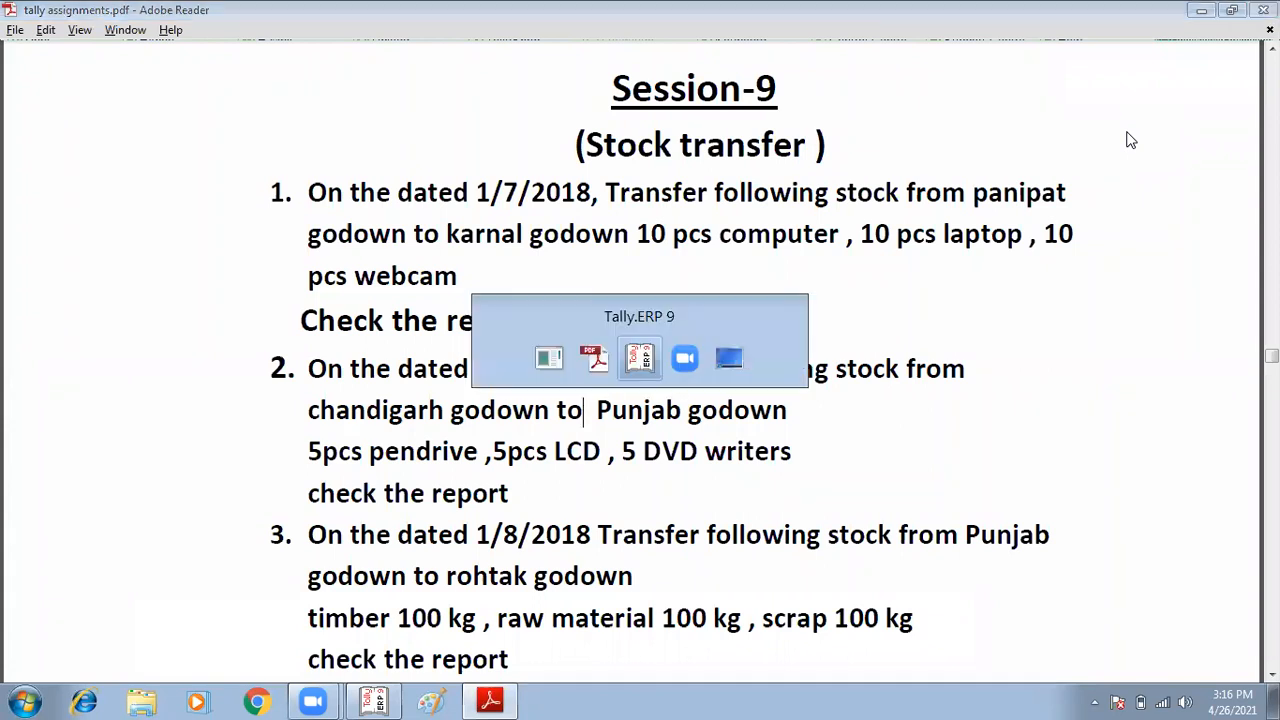
{"action": "type", "text": "D"}
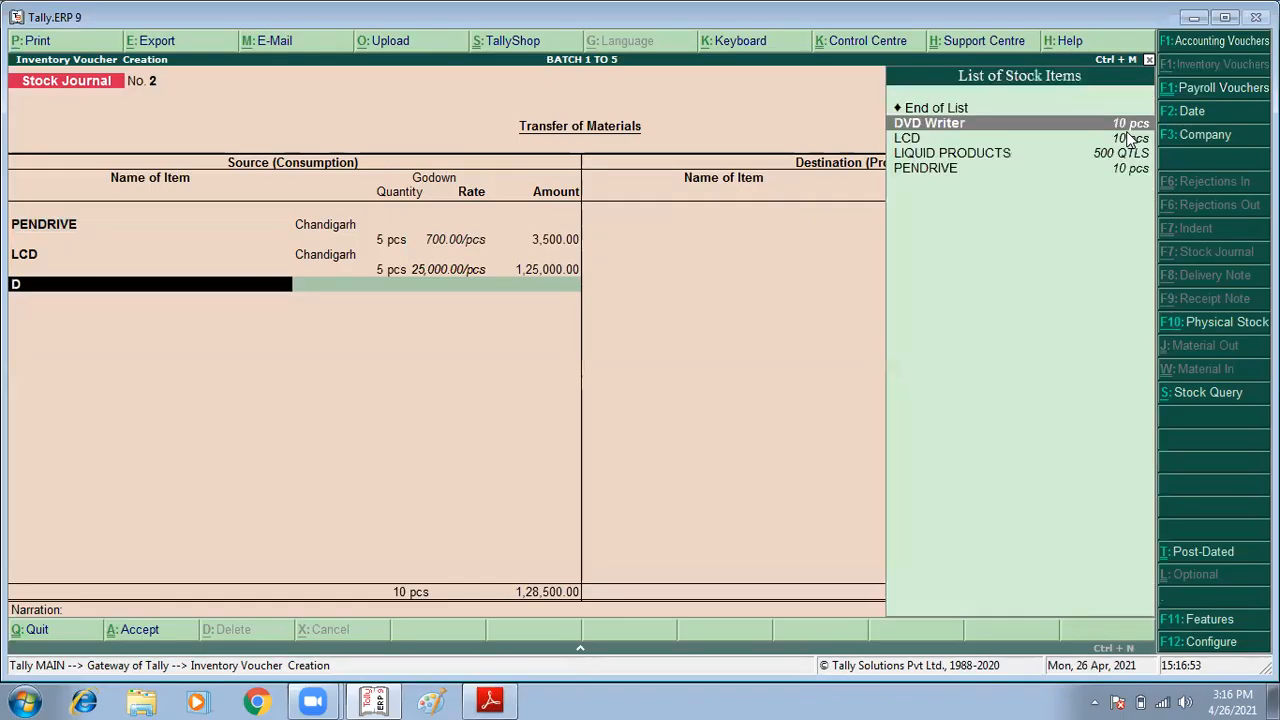
{"action": "key", "text": "Return"}
{"action": "type", "text": "CH"}
{"action": "key", "text": "Return"}
{"action": "type", "text": "5"}
{"action": "key", "text": "Return"}
{"action": "key", "text": "Return"}
{"action": "key", "text": "Return"}
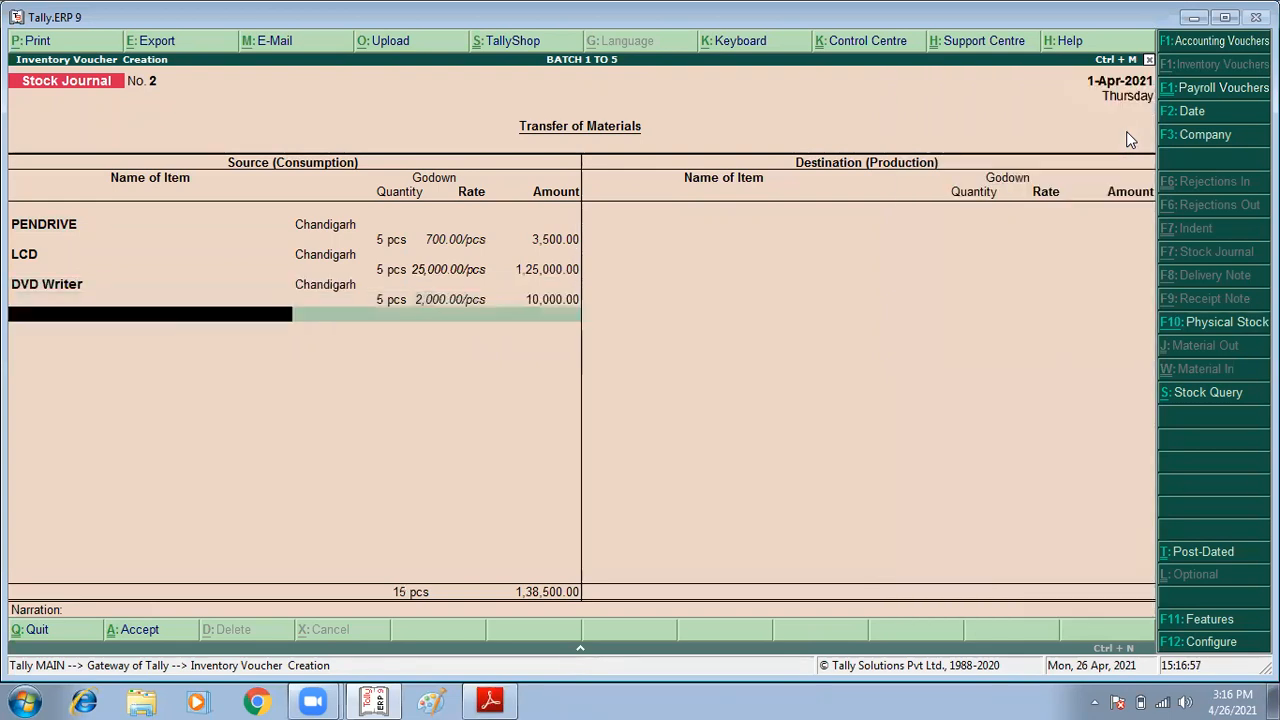
- Finish the source list and enter PENDRIVE as a destination item in the Punjab godown, 5 pcs at 700.00/pcs
{"action": "key", "text": "Return"}
{"action": "type", "text": "PE"}
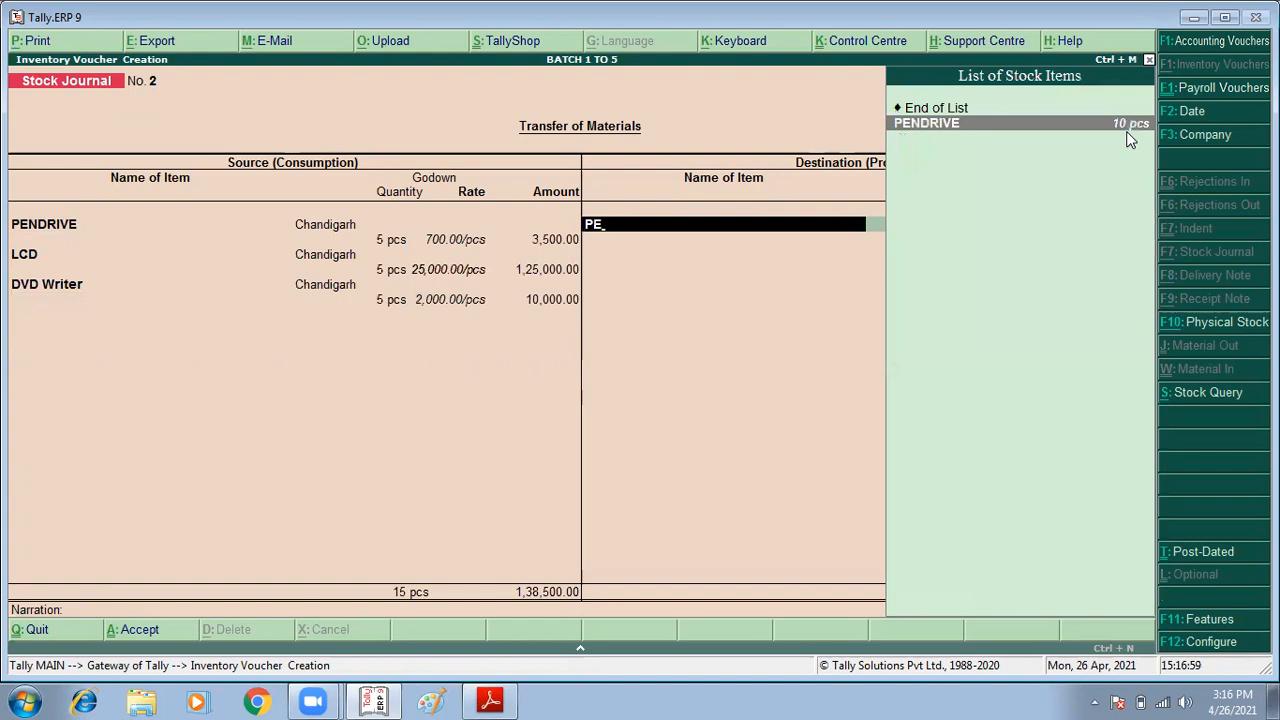
{"action": "key", "text": "Return"}
{"action": "type", "text": "PU"}
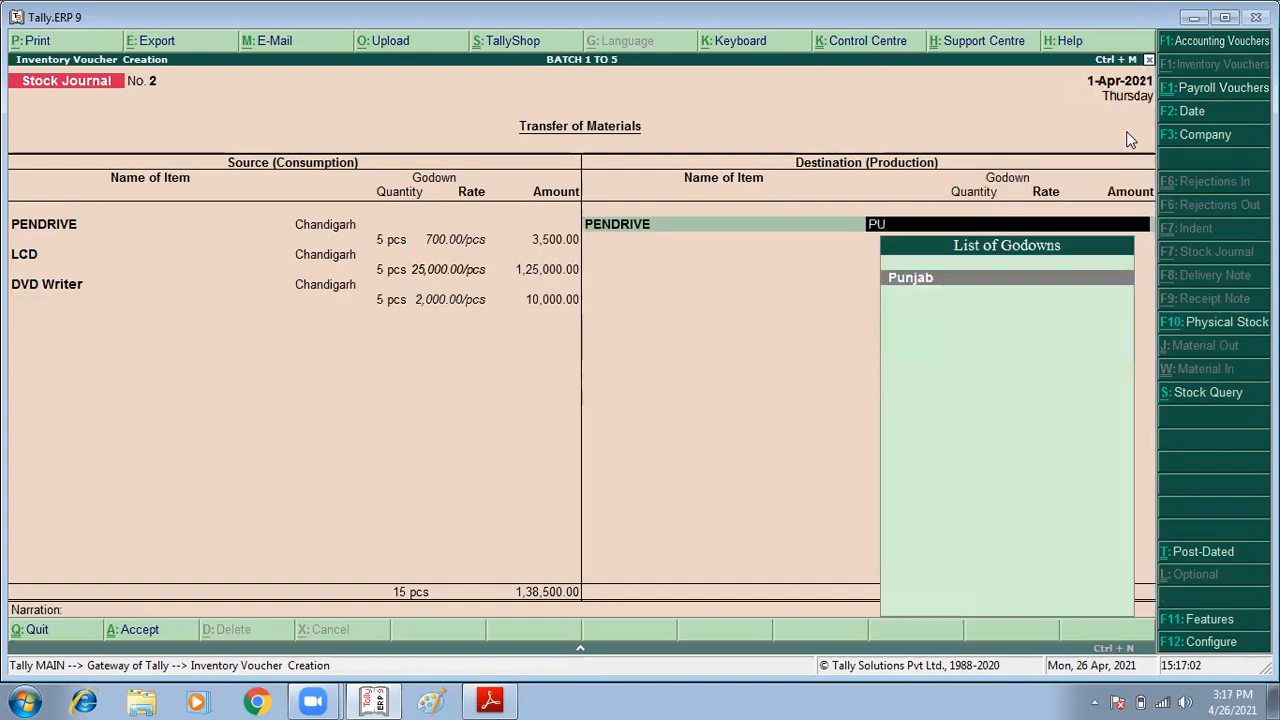
{"action": "key", "text": "Return"}
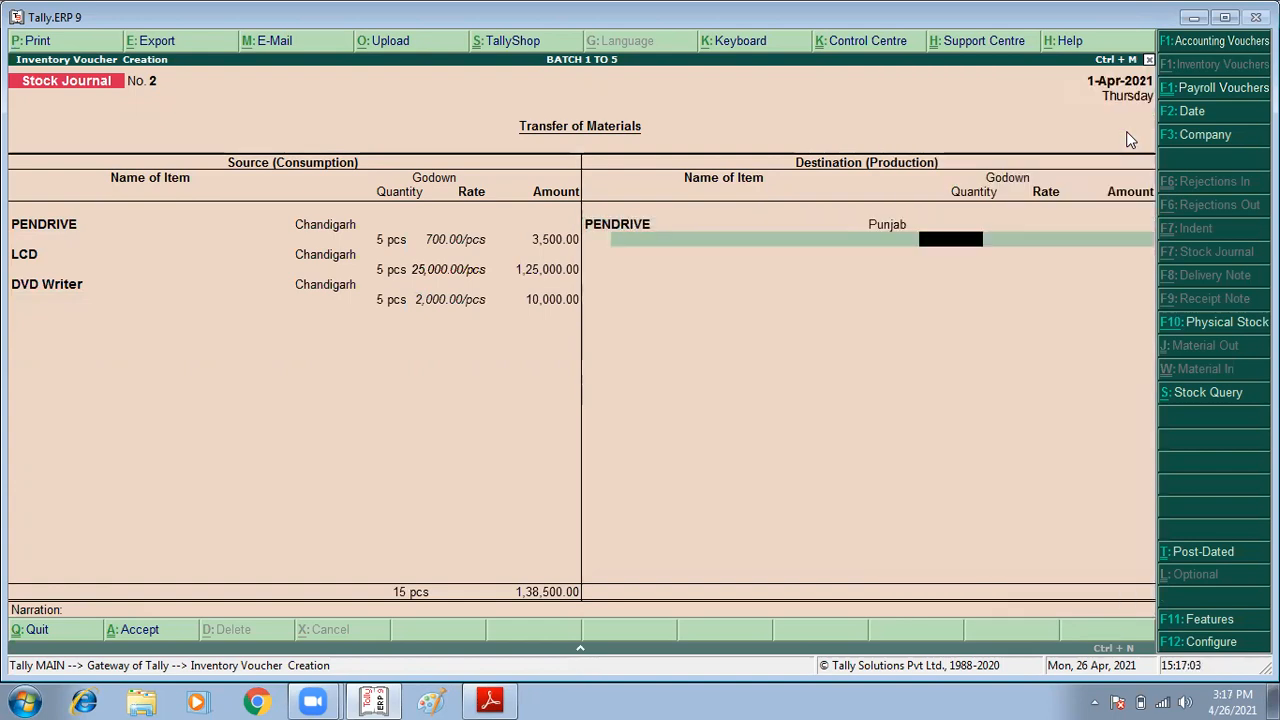
{"action": "type", "text": "5"}
{"action": "key", "text": "Return"}
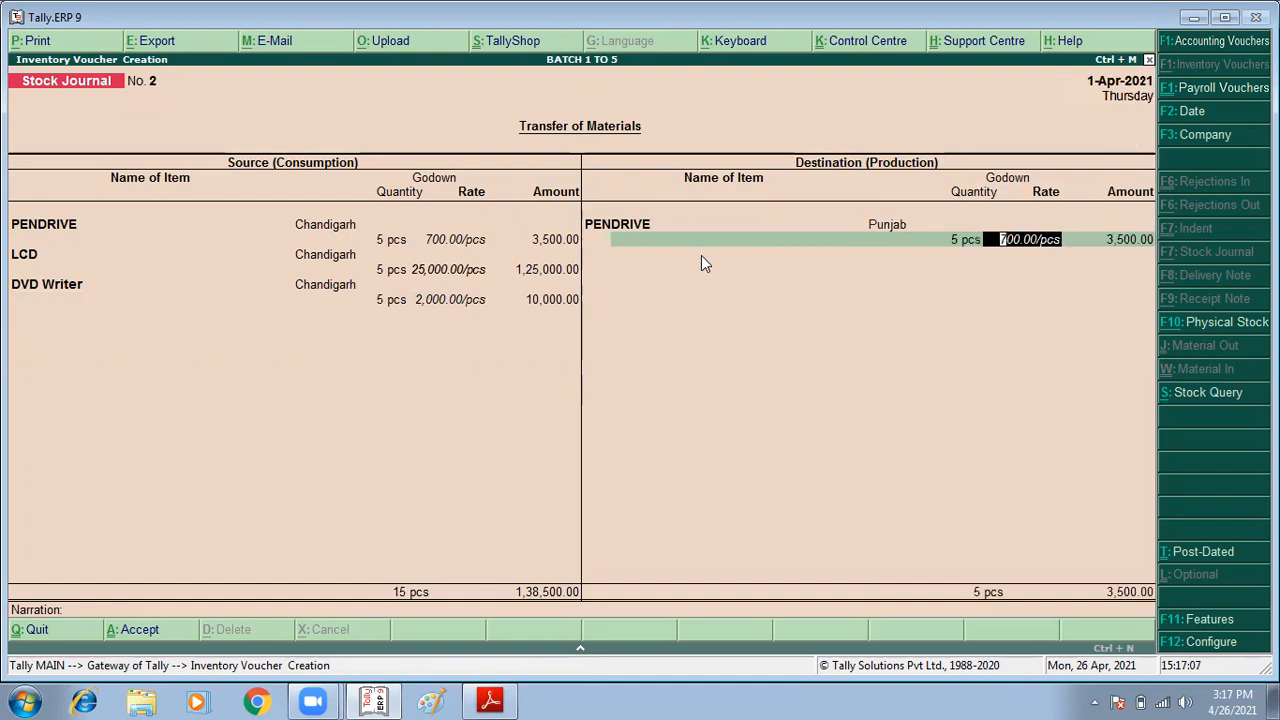
{"action": "key", "text": "Return"}
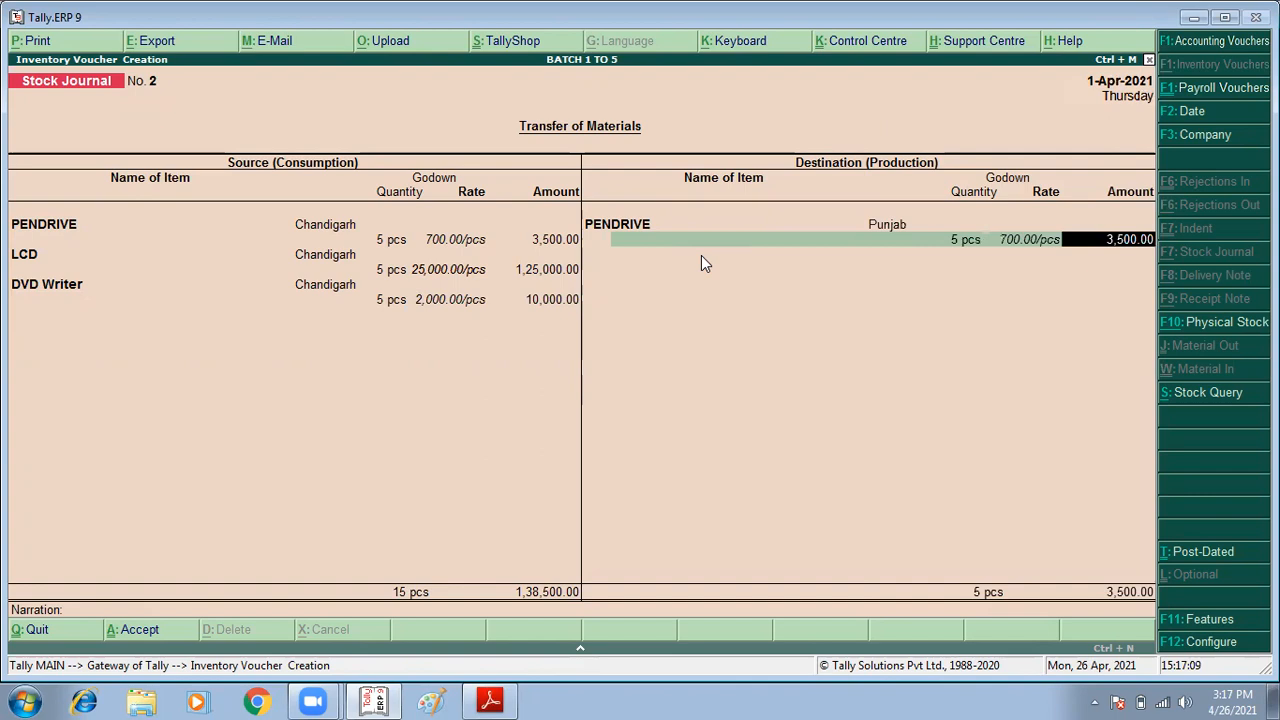
{"action": "key", "text": "Return"}
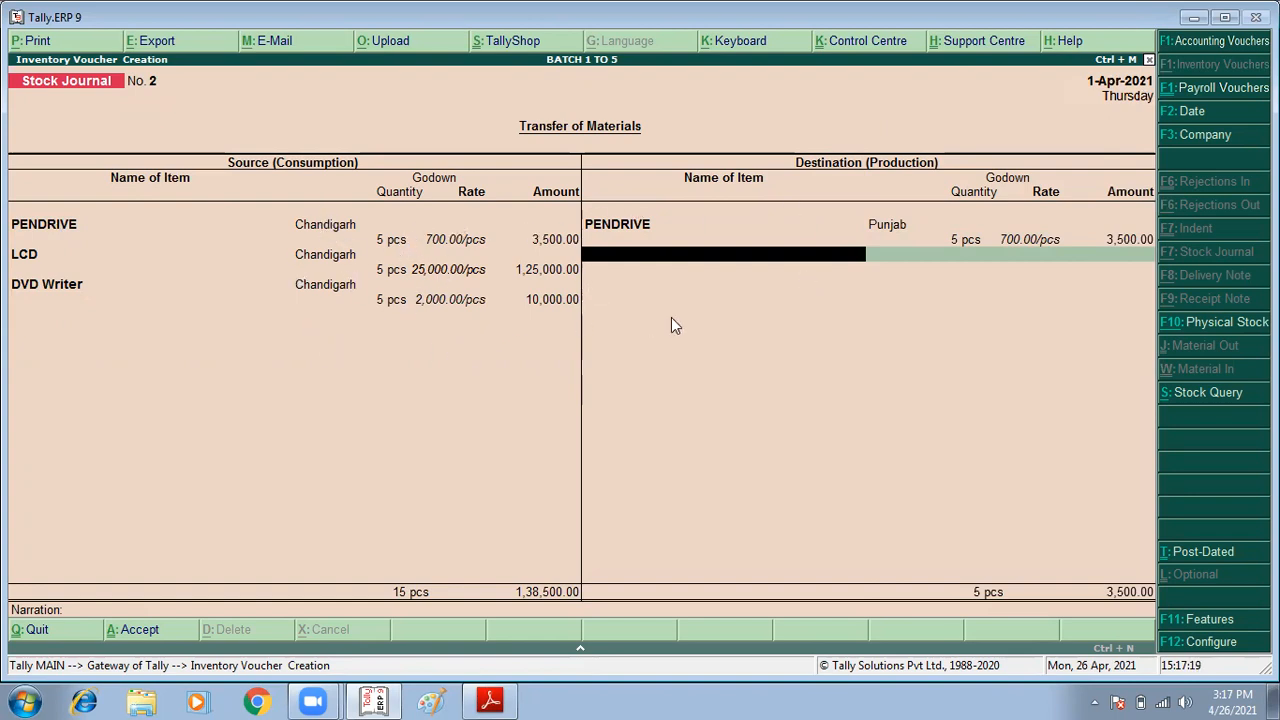
- Add LCD as a destination item in the Punjab godown, 5 pcs at 25,000.00/pcs
{"action": "type", "text": "L"}
{"action": "key", "text": "Down"}
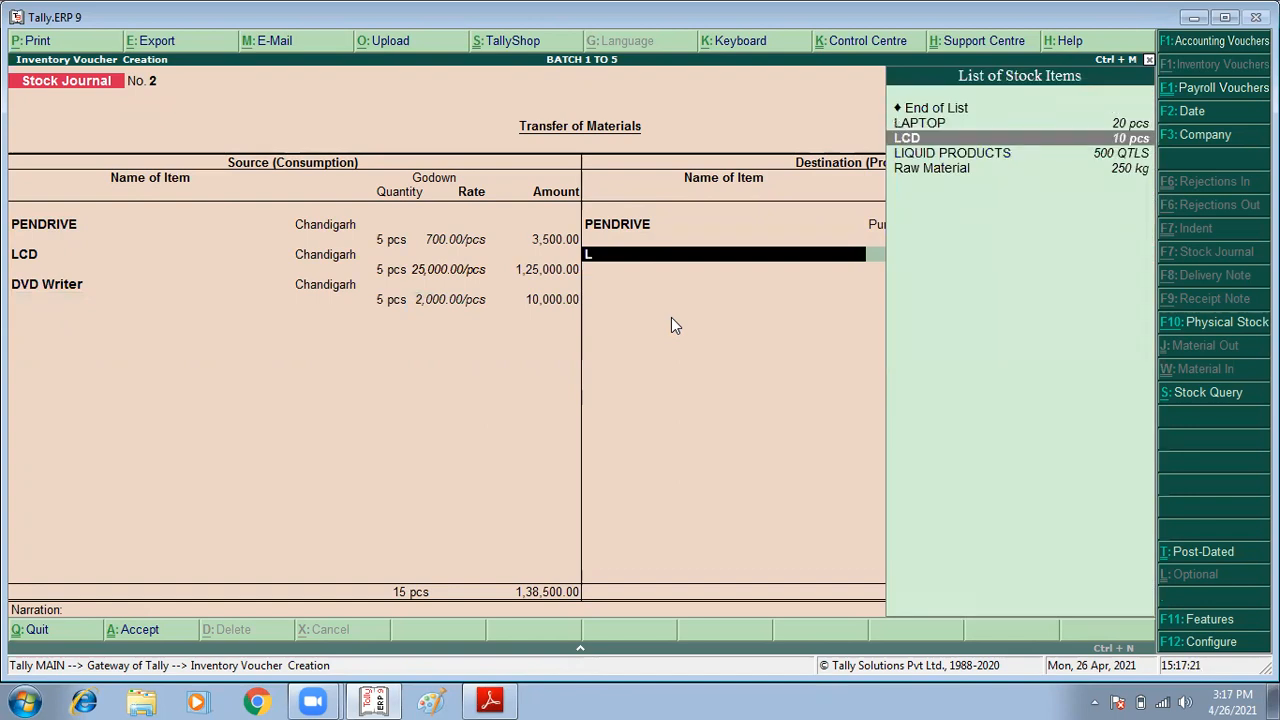
{"action": "key", "text": "Return"}
{"action": "type", "text": "Pu"}
{"action": "key", "text": "Return"}
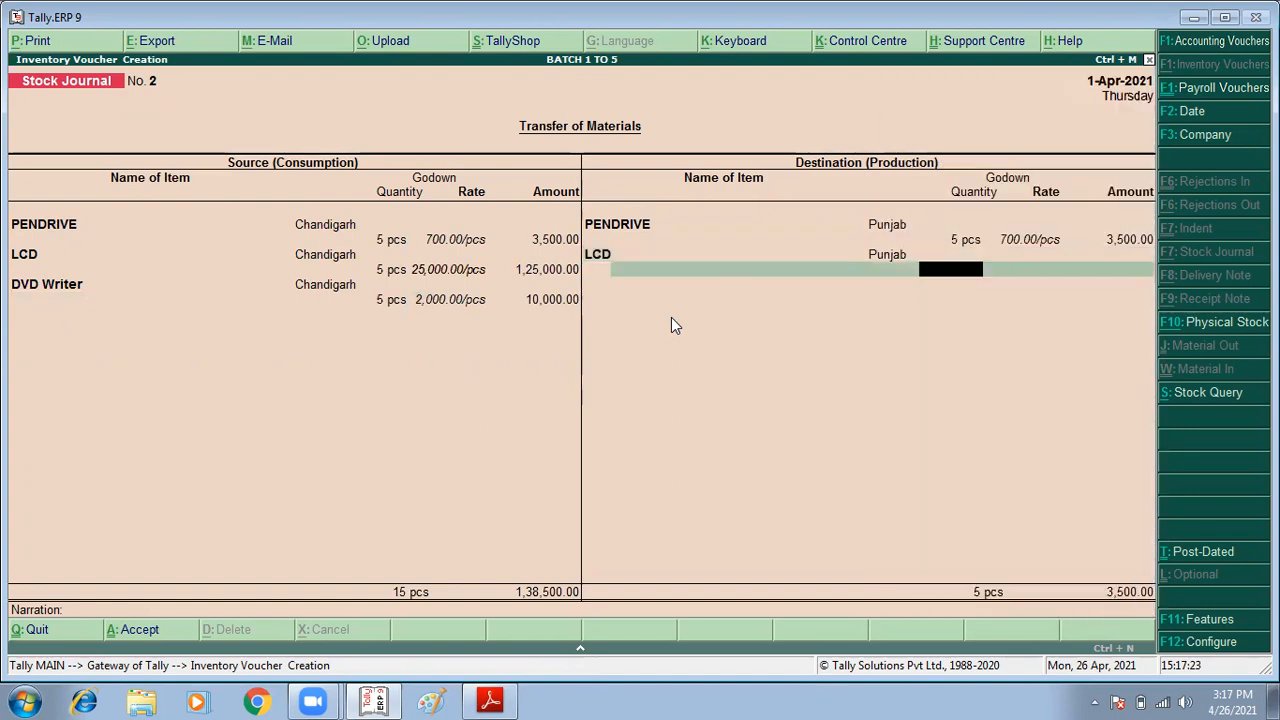
{"action": "key", "text": "Return"}
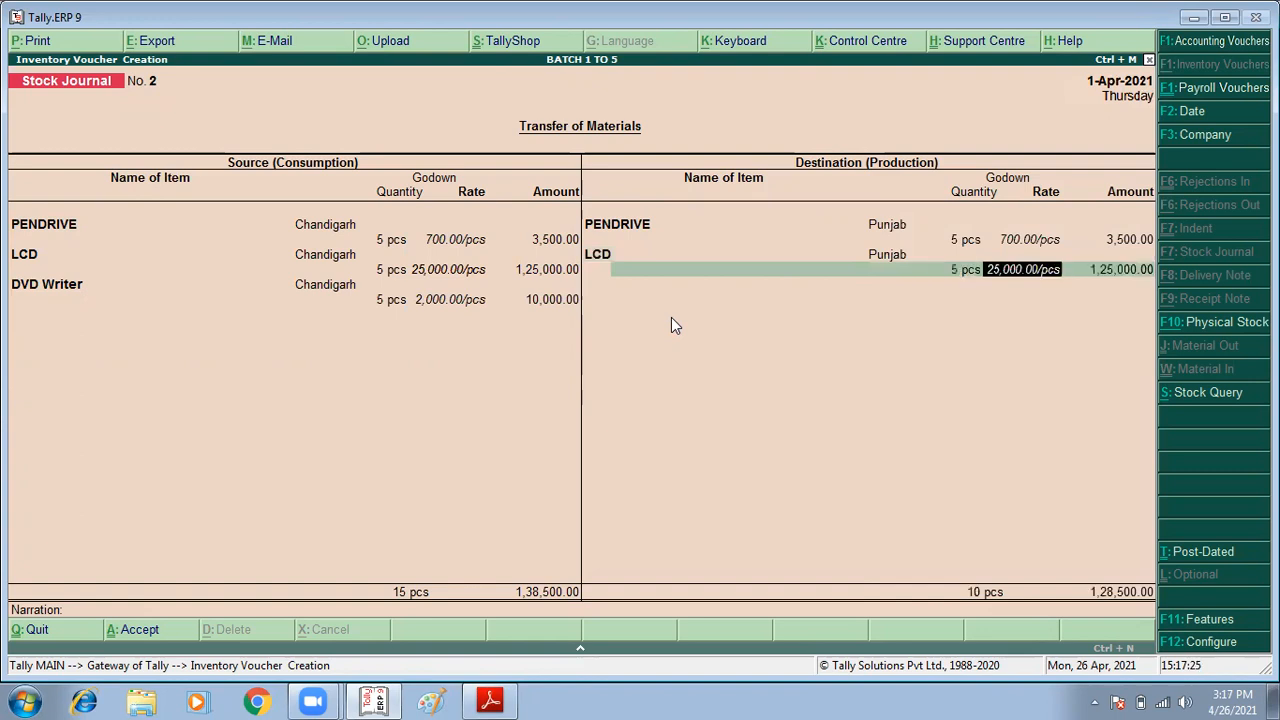
{"action": "key", "text": "Return"}
{"action": "key", "text": "Return"}
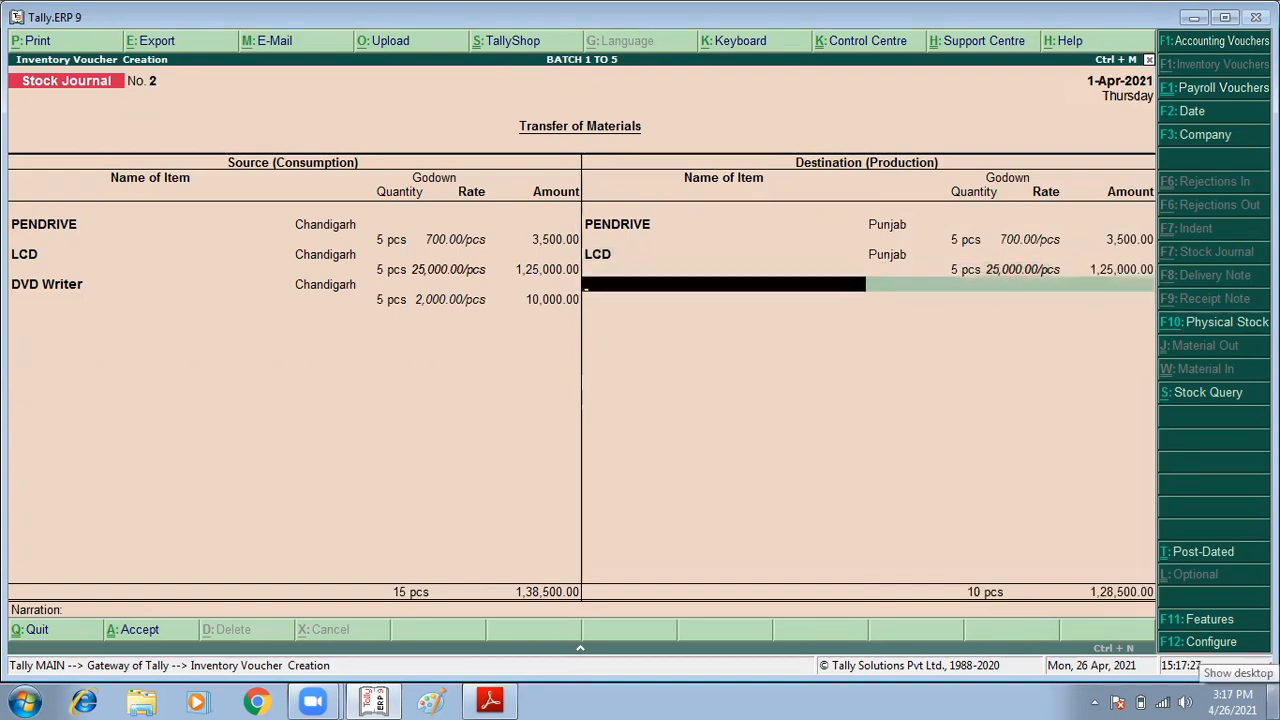
- Add DVD Writer as a destination item in the Punjab godown, 5 pcs at 2,000.00/pcs
{"action": "type", "text": "D"}
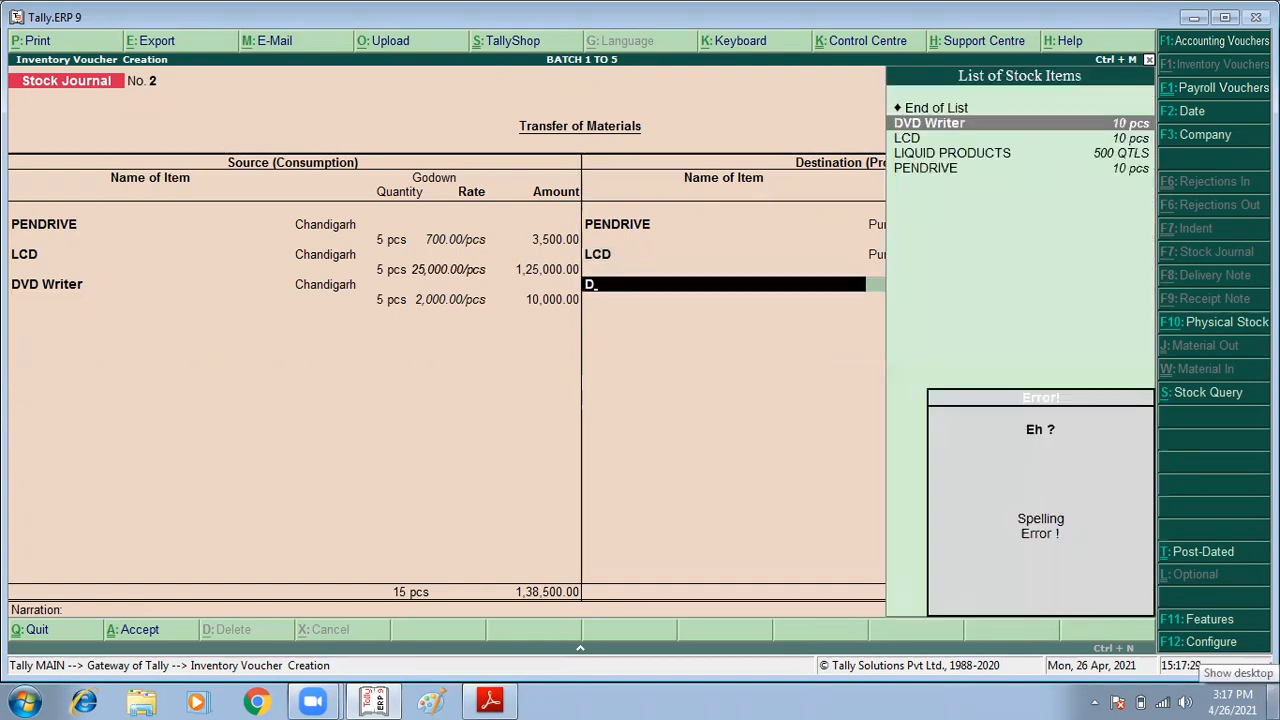
{"action": "key", "text": "Return"}
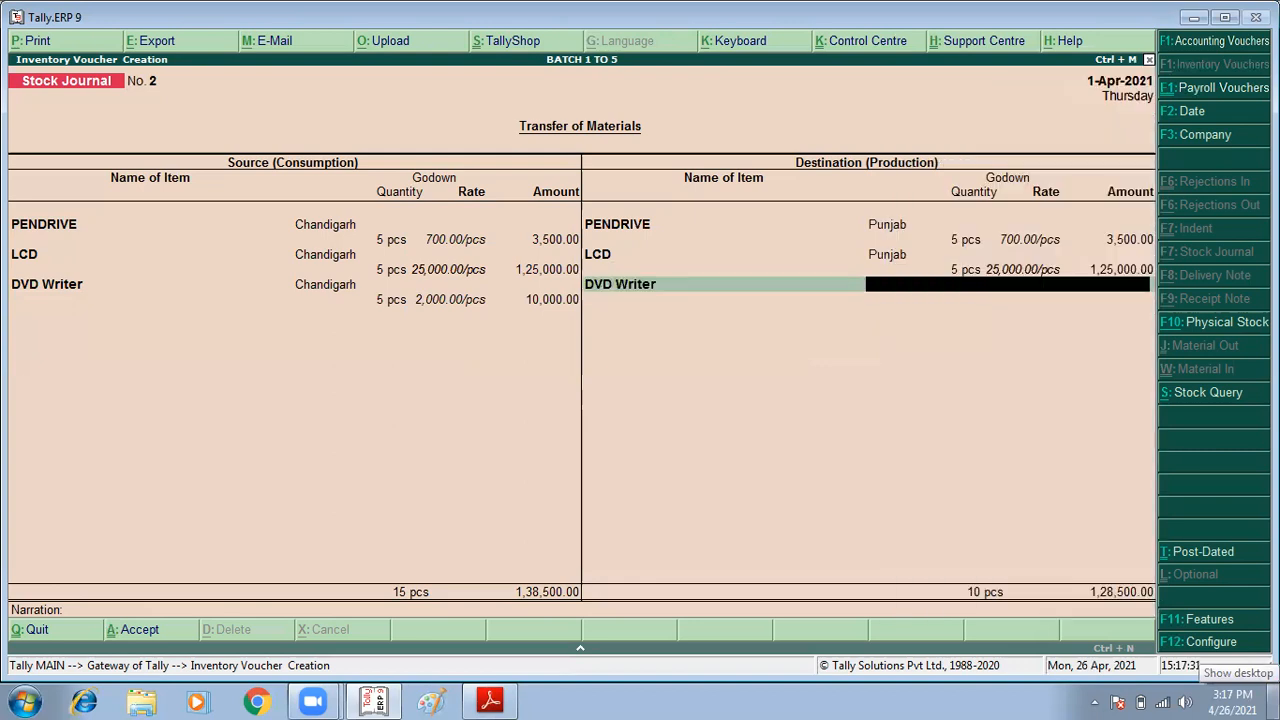
{"action": "type", "text": "Pu"}
{"action": "key", "text": "Return"}
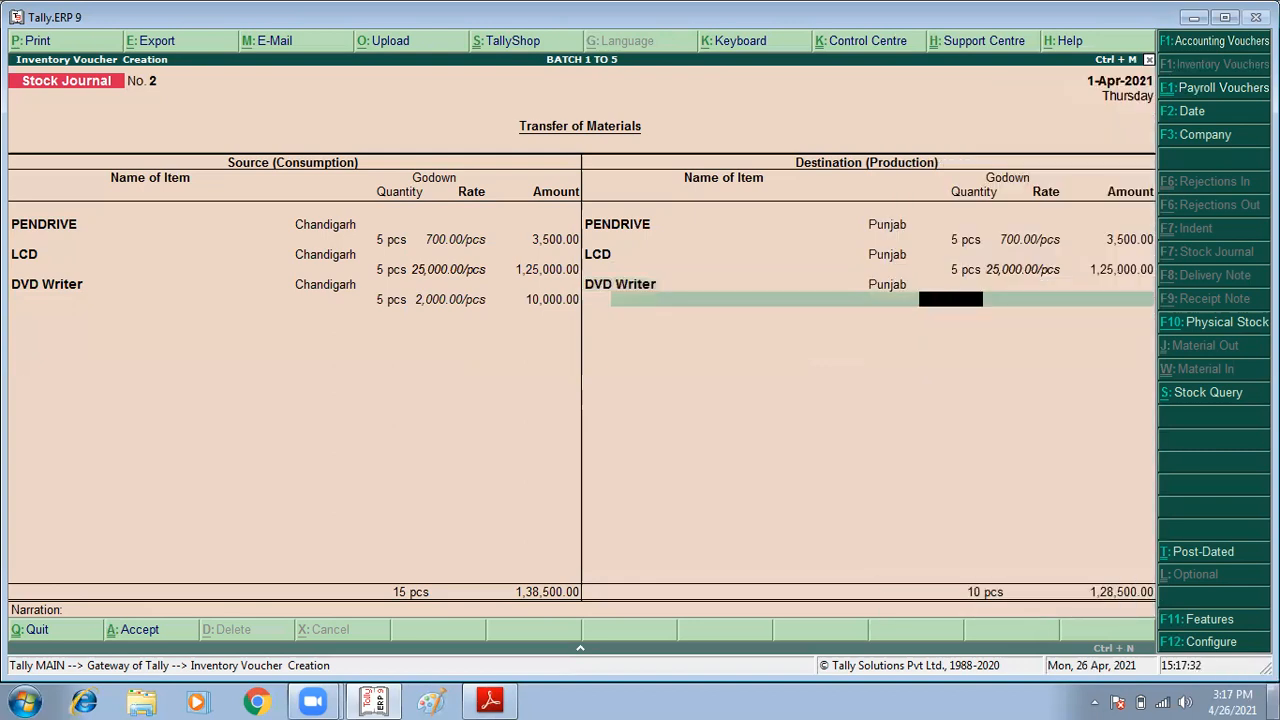
{"action": "type", "text": "5"}
{"action": "key", "text": "Return"}
{"action": "key", "text": "Return"}
{"action": "key", "text": "Return"}
- End the destination list, leave the narration blank, and save the Chandigarh-to-Punjab stock journal
{"action": "key", "text": "Return"}
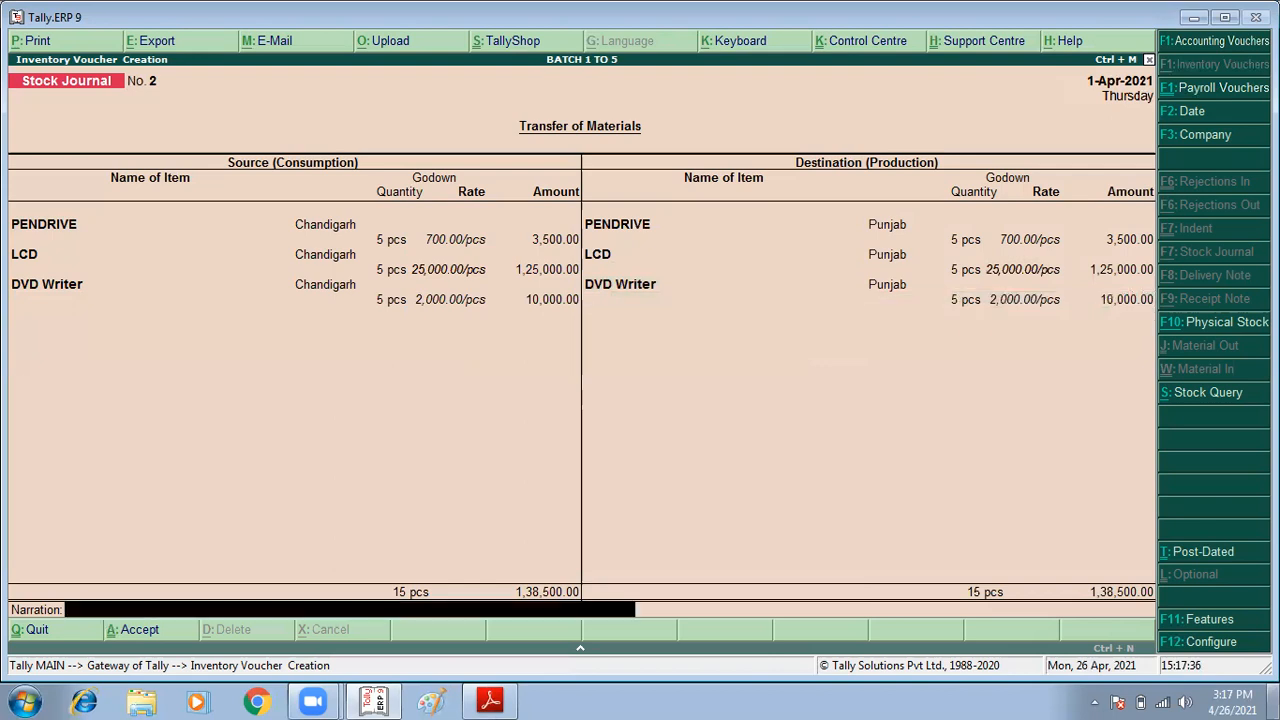
{"action": "key", "text": "Return"}
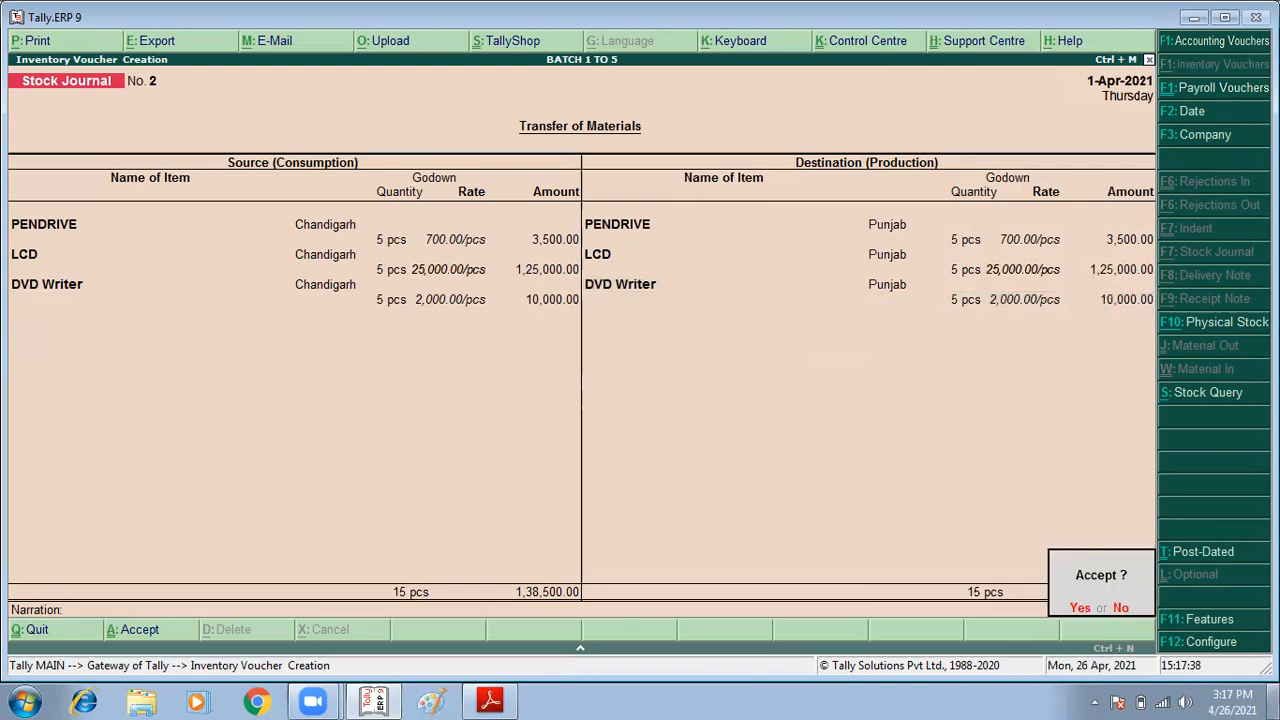
{"action": "key", "text": "Return"}
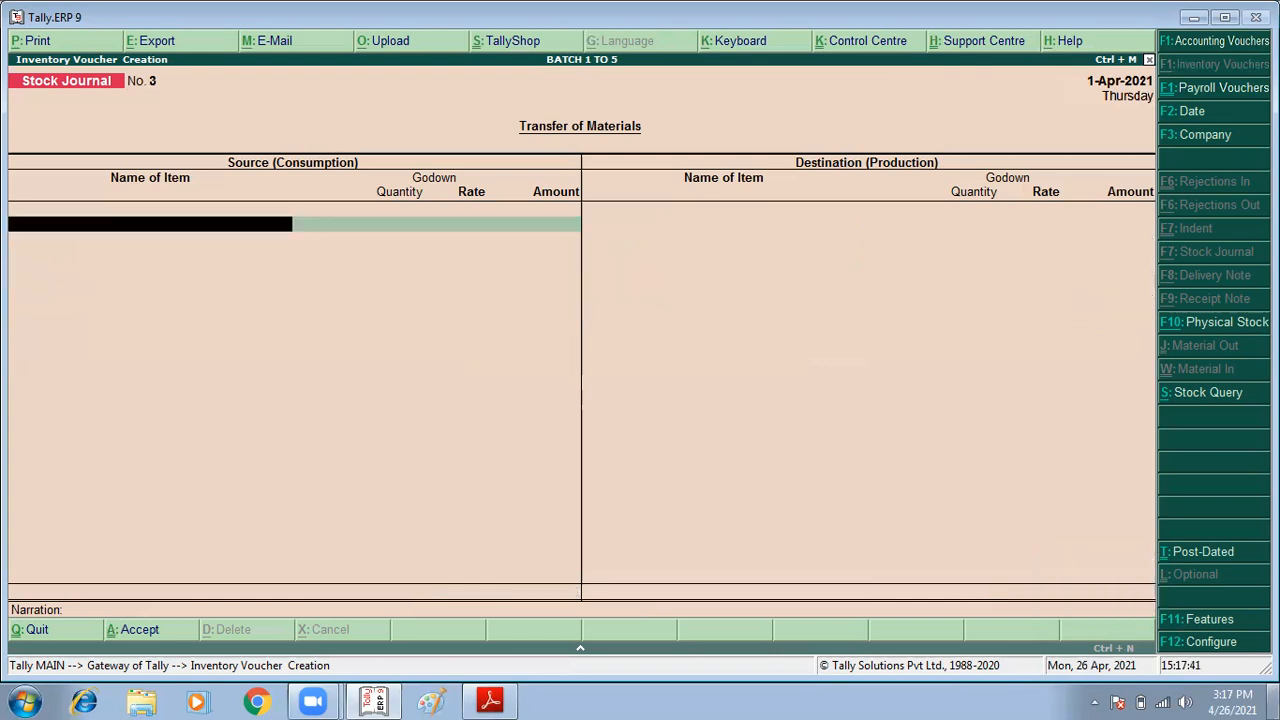
- Leave the blank stock journal and open the Day Book for 1-Apr-2021
{"action": "key", "text": "Escape"}
{"action": "key", "text": "Return"}
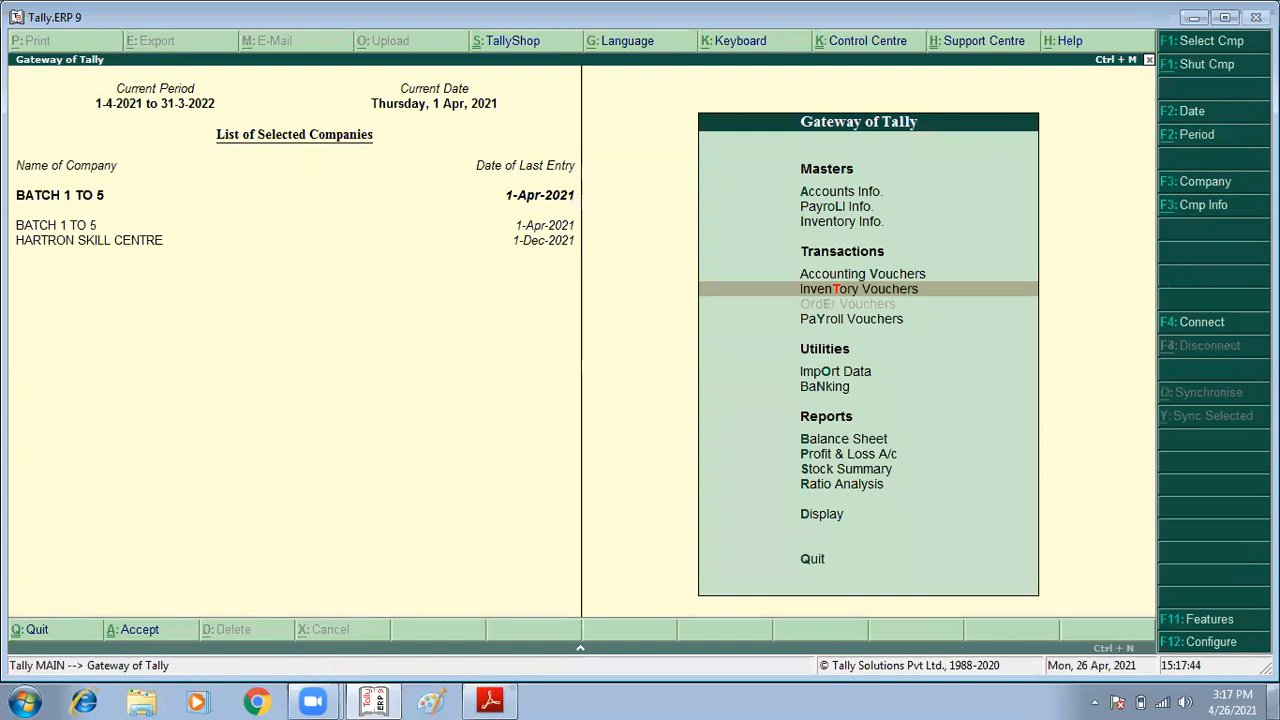
{"action": "key", "text": "Down"}
{"action": "key", "text": "Down"}
{"action": "key", "text": "Down"}
{"action": "key", "text": "Down"}
{"action": "key", "text": "Down"}
{"action": "key", "text": "Down"}
{"action": "key", "text": "Down"}
{"action": "key", "text": "Down"}
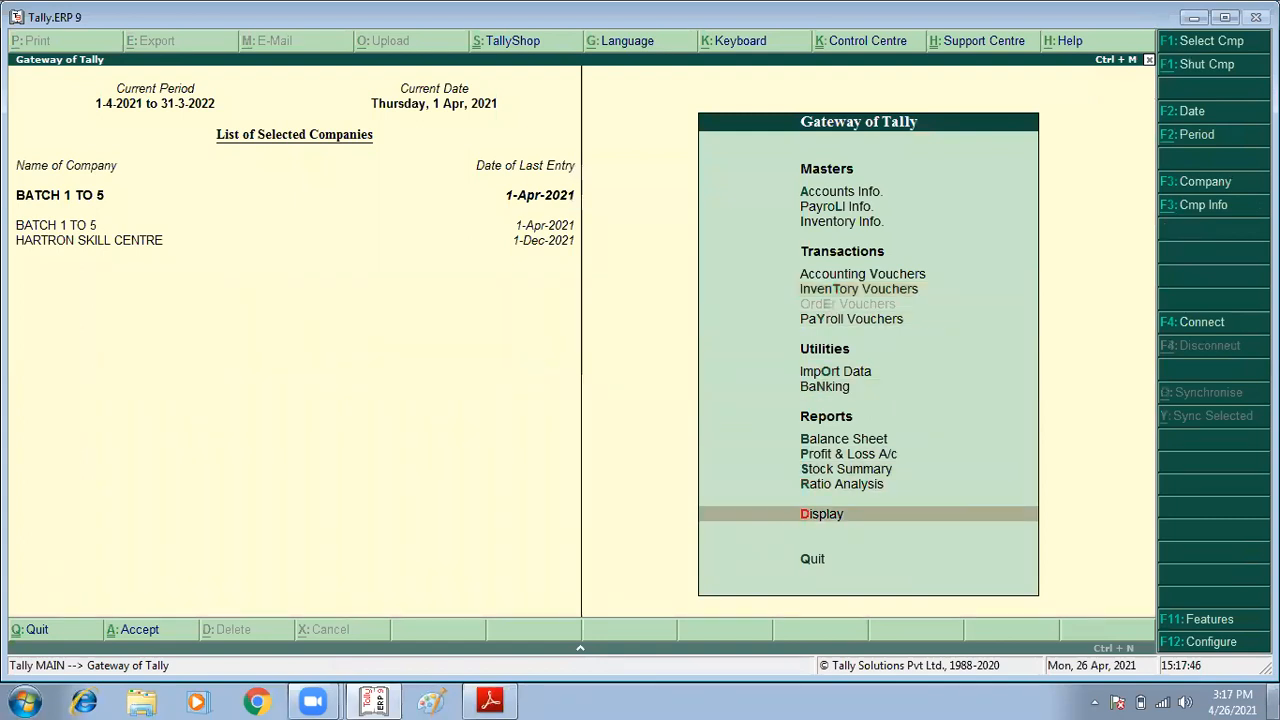
{"action": "key", "text": "Return"}
{"action": "key", "text": "Down"}
{"action": "key", "text": "Return"}
- Examine the COMPUTER and PENDRIVE stock journal entries in the Day Book, then return to the Gateway of Tally without quitting
{"action": "key", "text": "Down"}
{"action": "key", "text": "Down"}
{"action": "key", "text": "Down"}
{"action": "key", "text": "Down"}
{"action": "key", "text": "Down"}
{"action": "key", "text": "Down"}
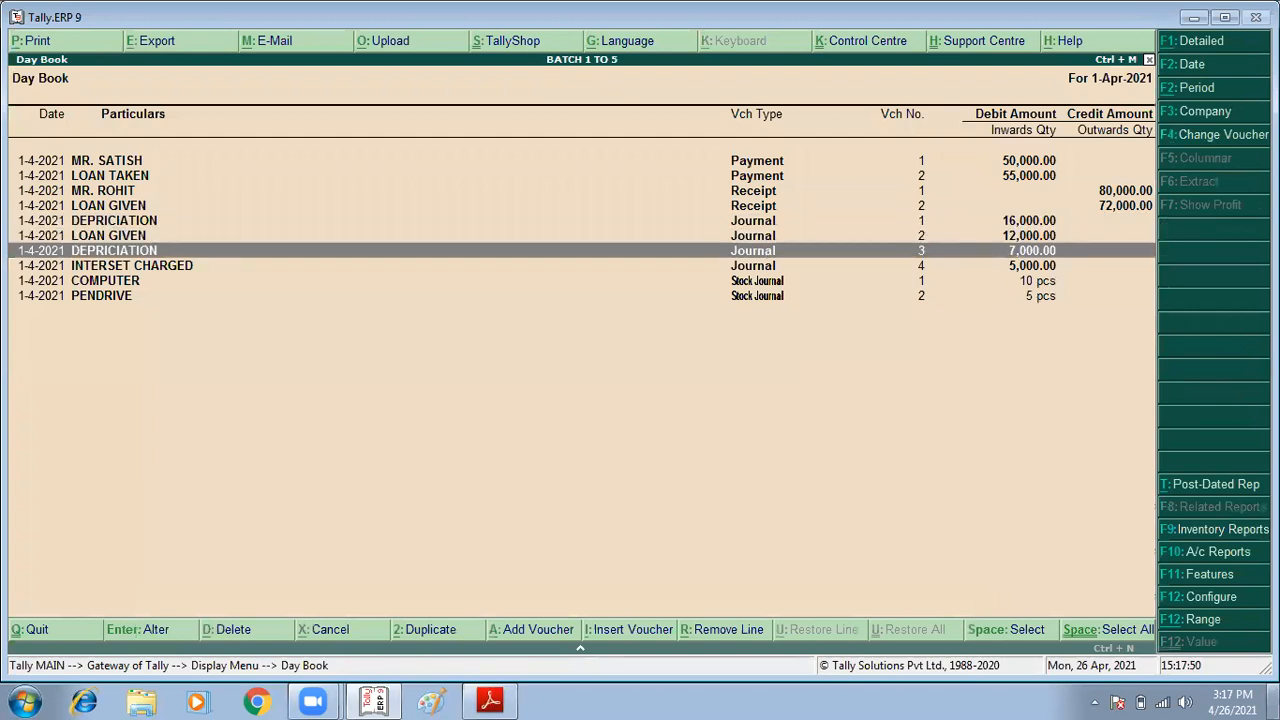
{"action": "key", "text": "Down"}
{"action": "key", "text": "Down"}
{"action": "key", "text": "Down"}
{"action": "key", "text": "Up"}
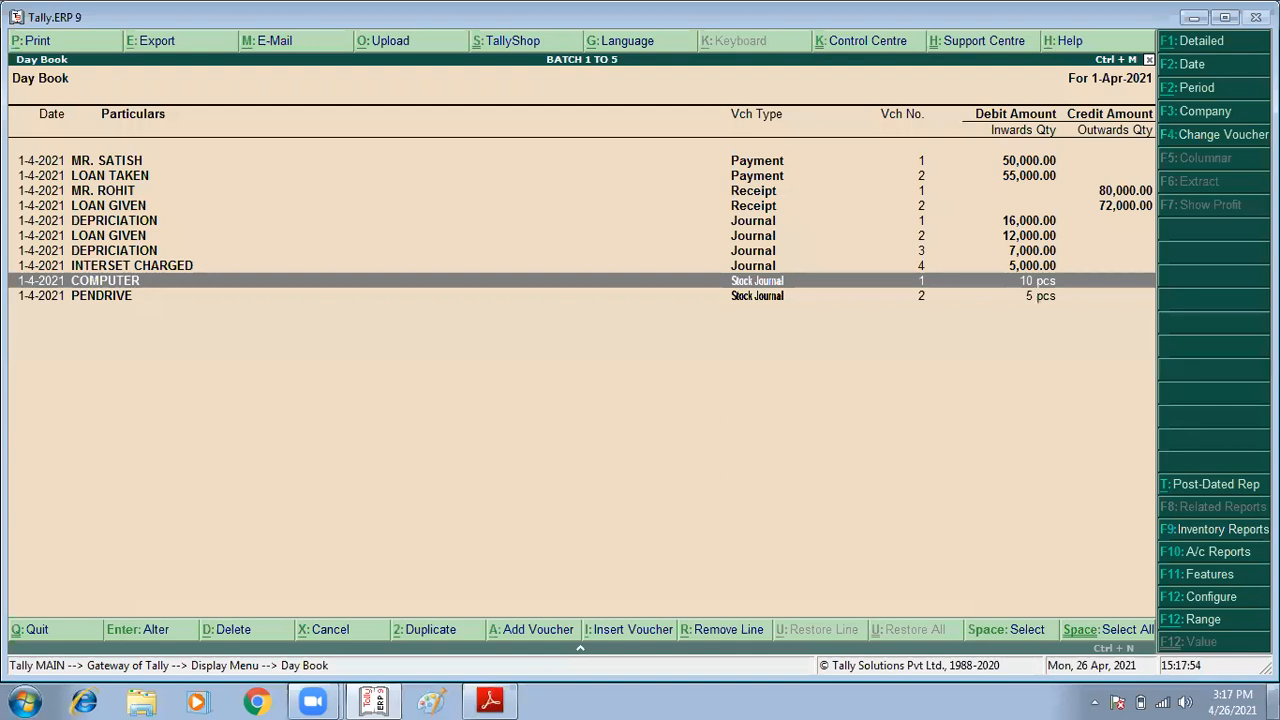
{"action": "key", "text": "Down"}
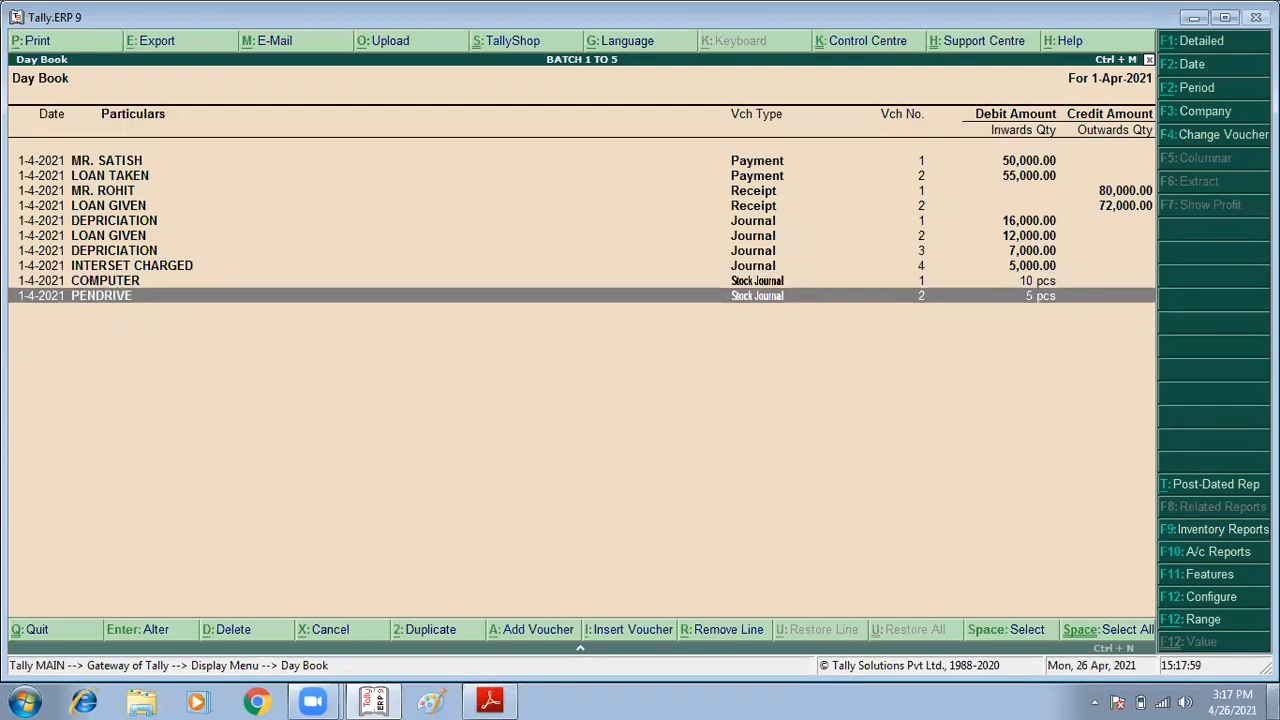
{"action": "key", "text": "Escape"}
{"action": "key", "text": "Escape"}
{"action": "key", "text": "Escape"}
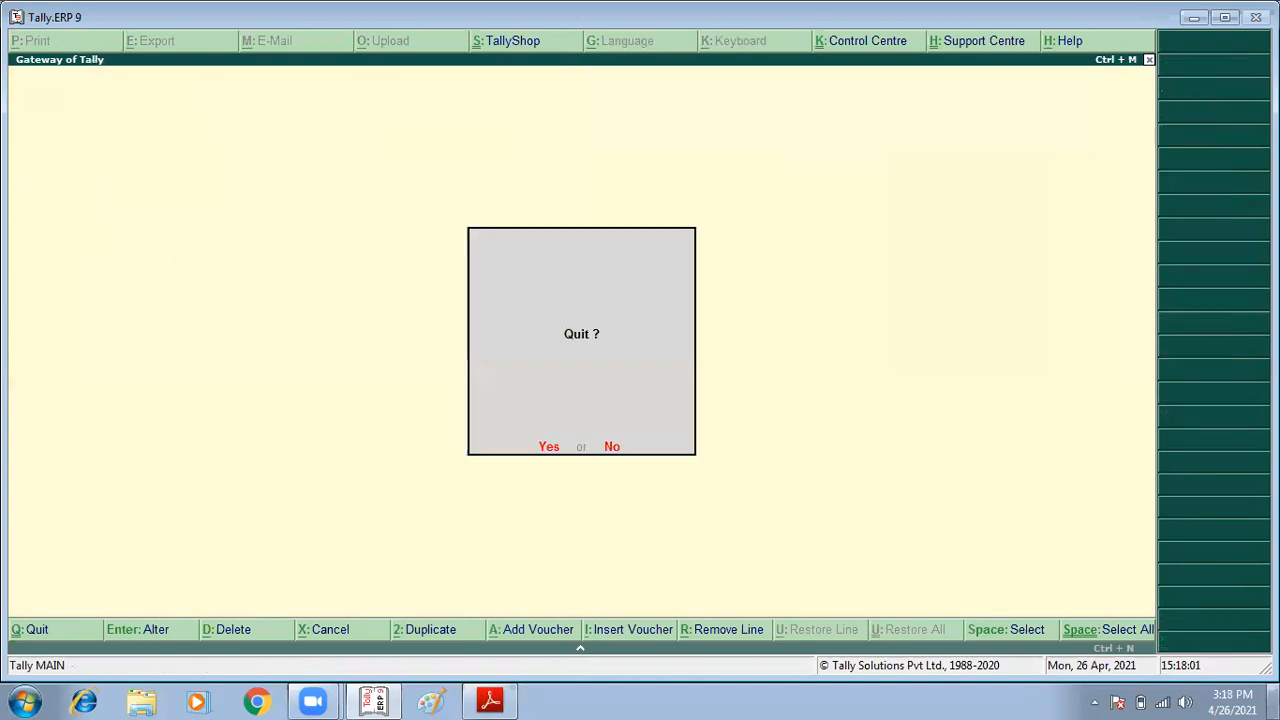
{"action": "key", "text": "n"}
- Display the Godown Summary from the Statements of Inventory for the Chandigarh godown
{"action": "key", "text": "Down"}
{"action": "key", "text": "Down"}
{"action": "key", "text": "Down"}
{"action": "key", "text": "Down"}
{"action": "key", "text": "Down"}
{"action": "key", "text": "Down"}
{"action": "key", "text": "Down"}
{"action": "key", "text": "Down"}
{"action": "key", "text": "Down"}
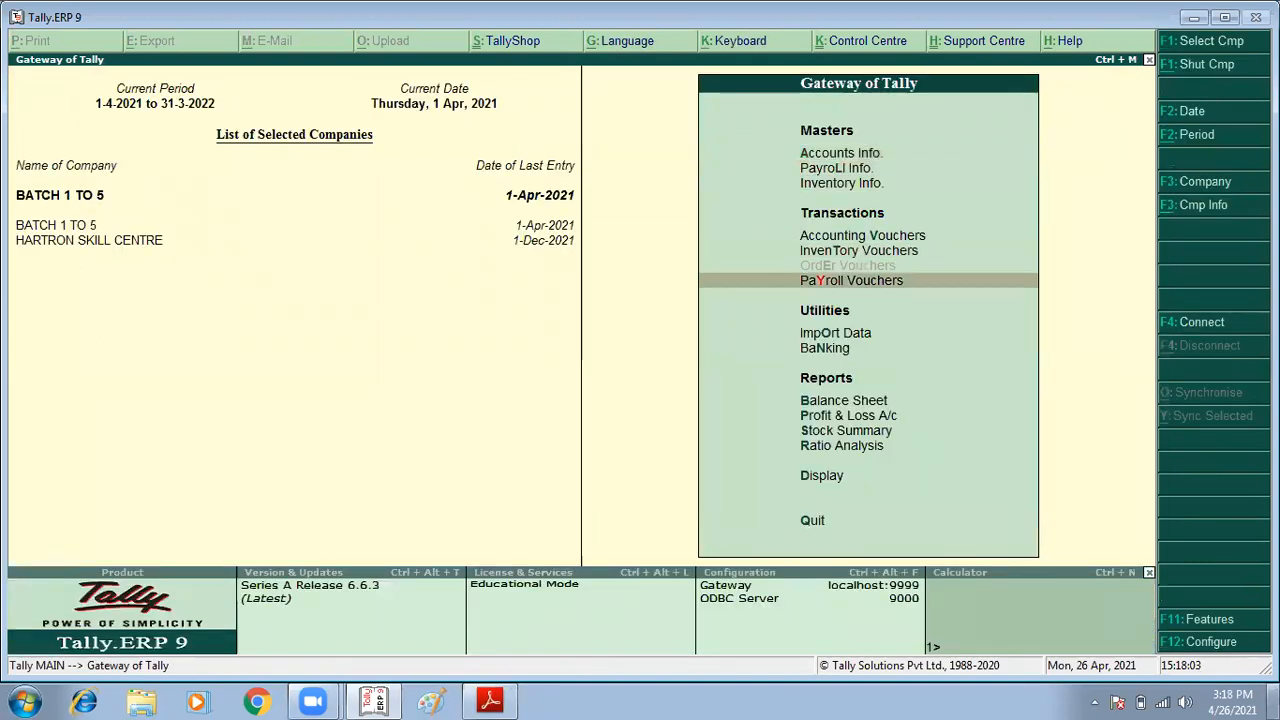
{"action": "key", "text": "Down"}
{"action": "key", "text": "Down"}
{"action": "key", "text": "Down"}
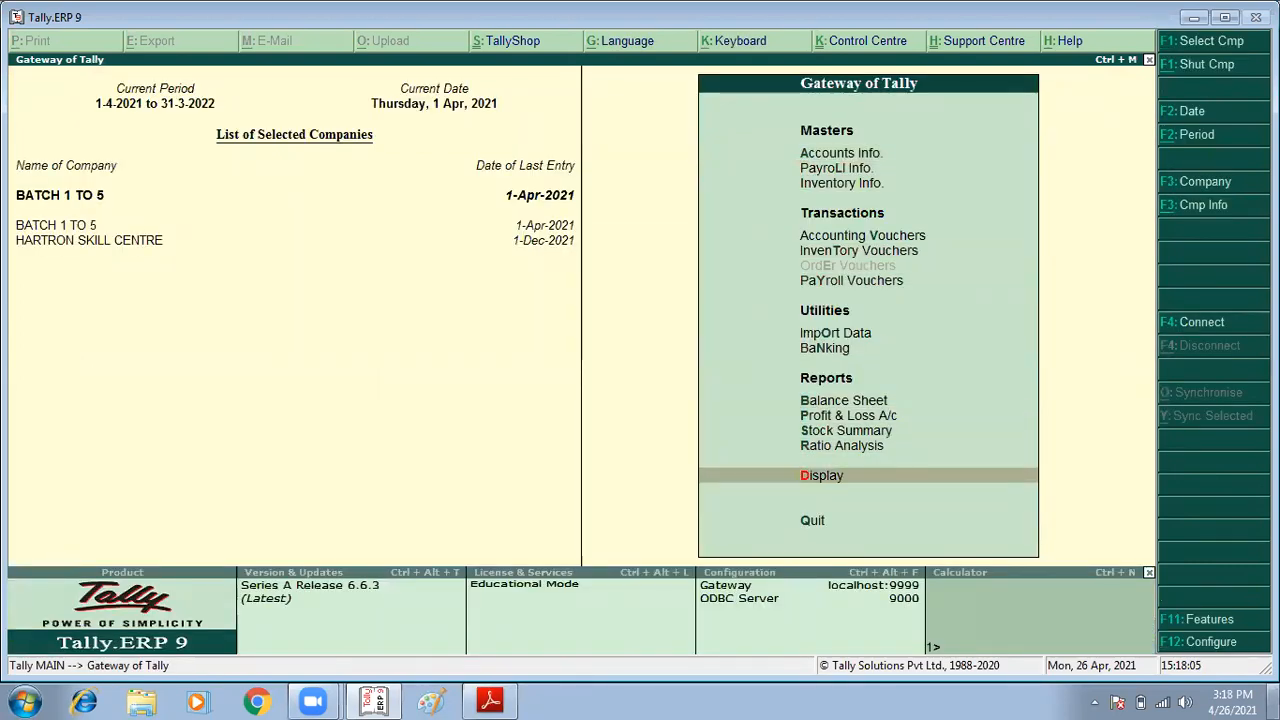
{"action": "key", "text": "Return"}
{"action": "key", "text": "Down"}
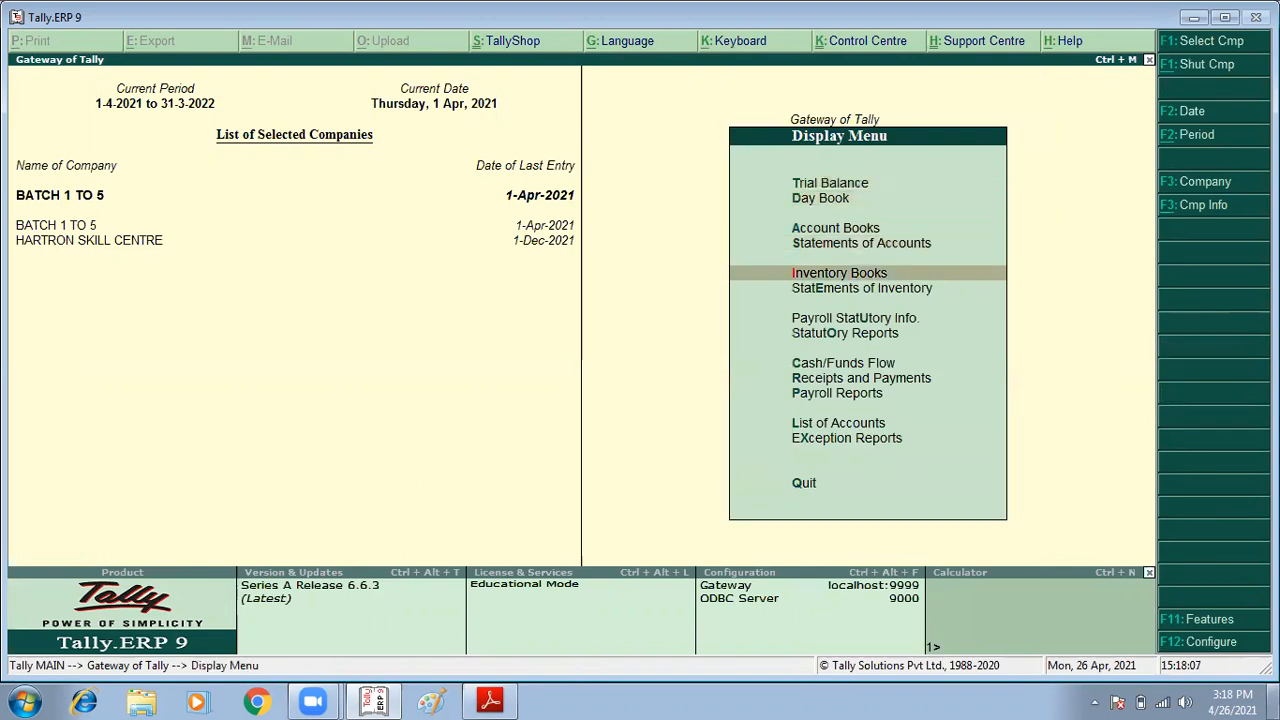
{"action": "key", "text": "Down"}
{"action": "key", "text": "Return"}
{"action": "key", "text": "Return"}
{"action": "key", "text": "Down"}
{"action": "key", "text": "Return"}
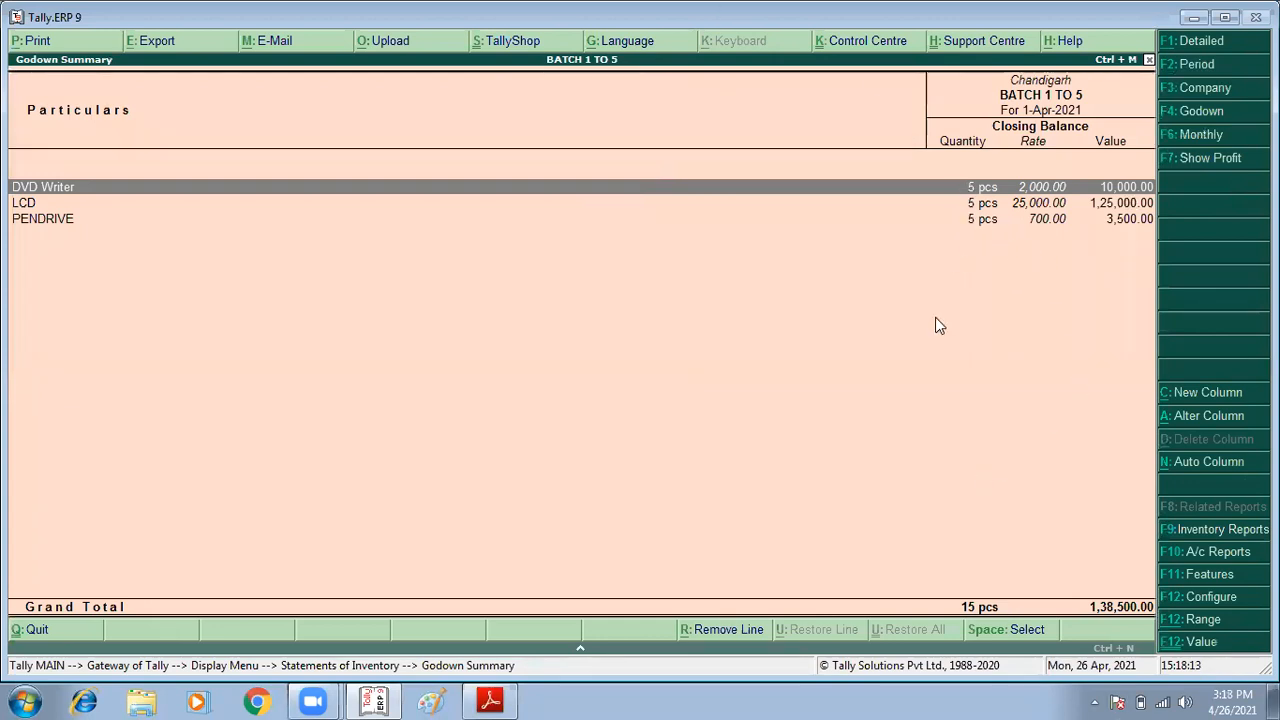
- Display the Godown Summary for the Punjab godown and return to the Display Menu
{"action": "key", "text": "Escape"}
{"action": "key", "text": "Down"}
{"action": "key", "text": "Down"}
{"action": "key", "text": "Down"}
{"action": "key", "text": "Down"}
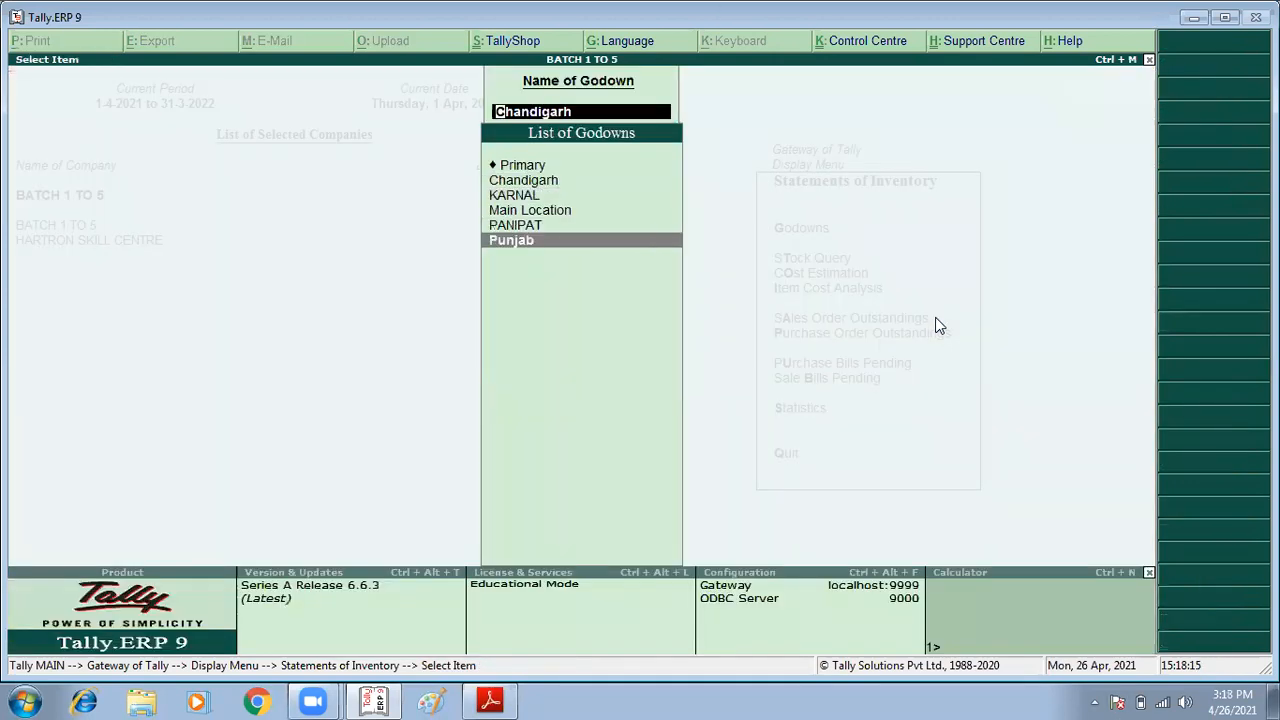
{"action": "key", "text": "Return"}
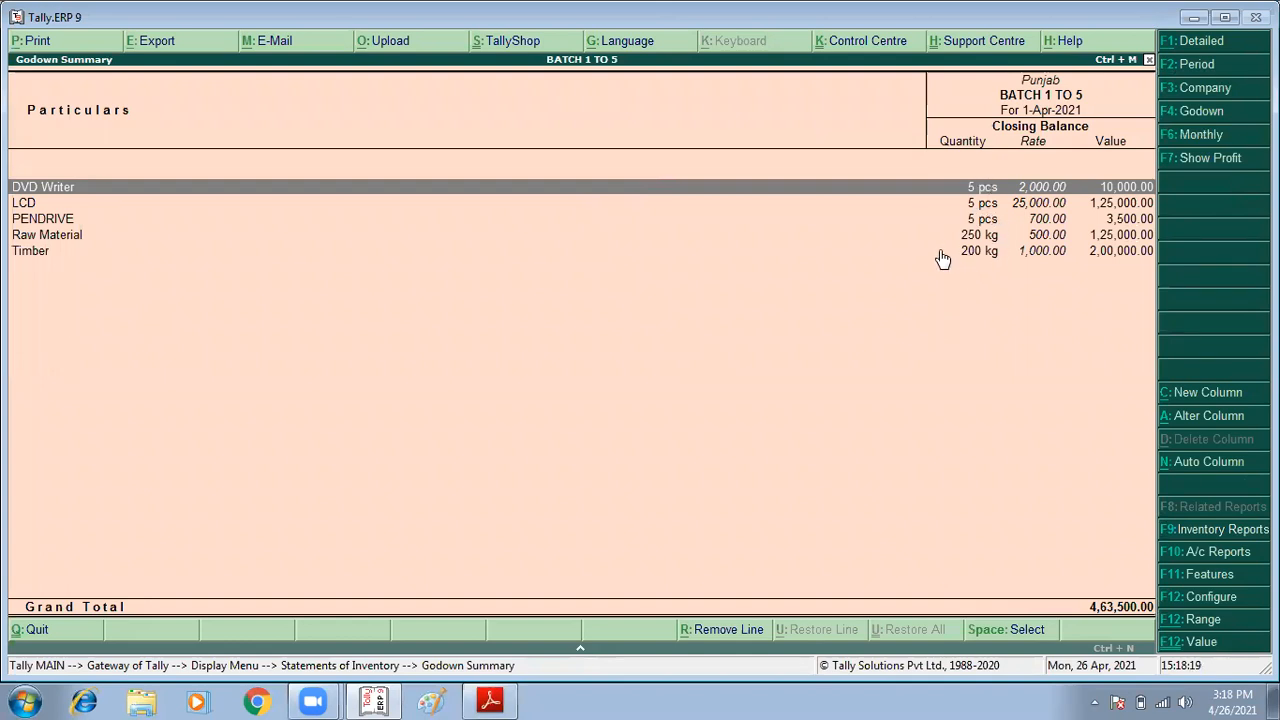
{"action": "key", "text": "Escape"}
{"action": "key", "text": "Escape"}
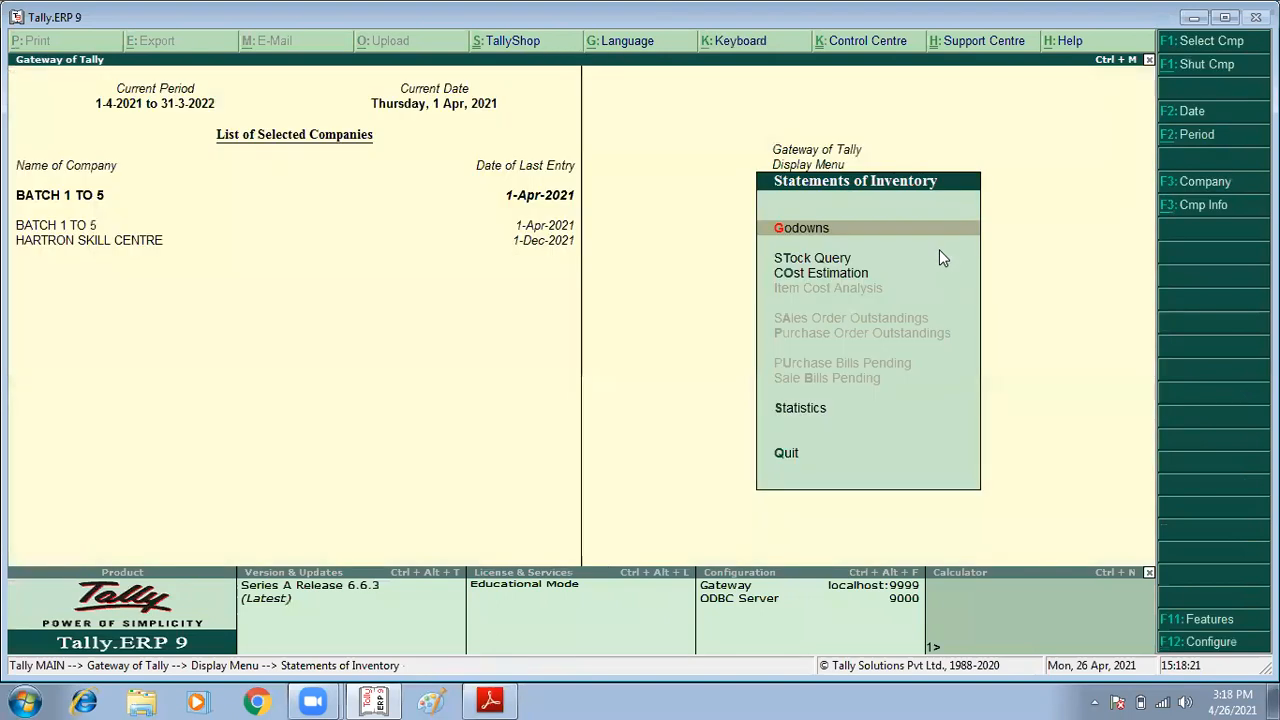
{"action": "key", "text": "Escape"}
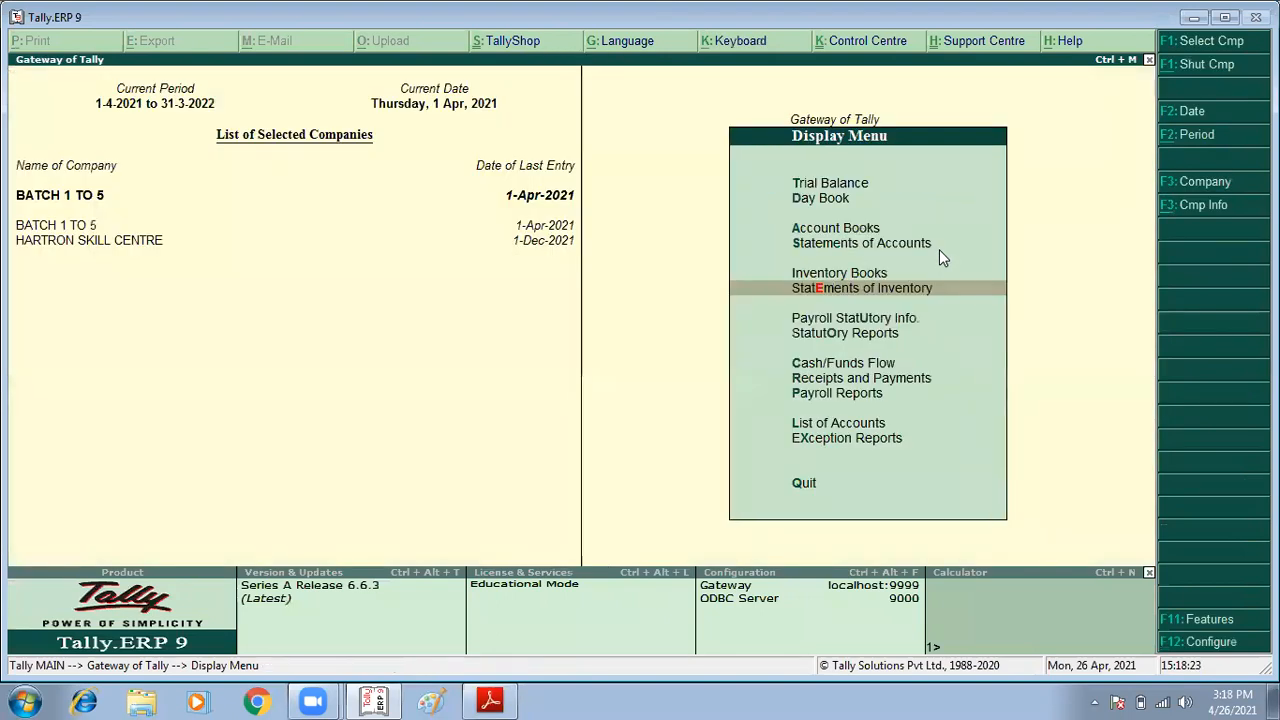
{"action": "key", "text": "Up"}
{"action": "key", "text": "Return"}
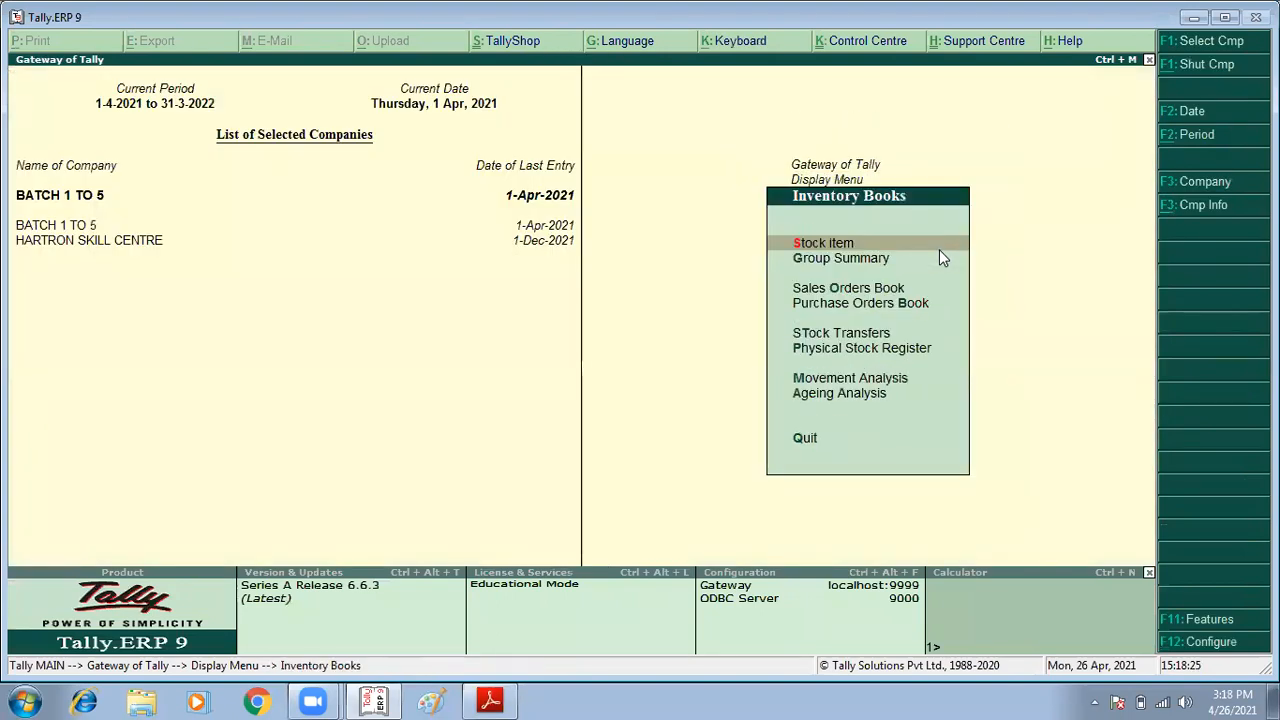
{"action": "key", "text": "Escape"}
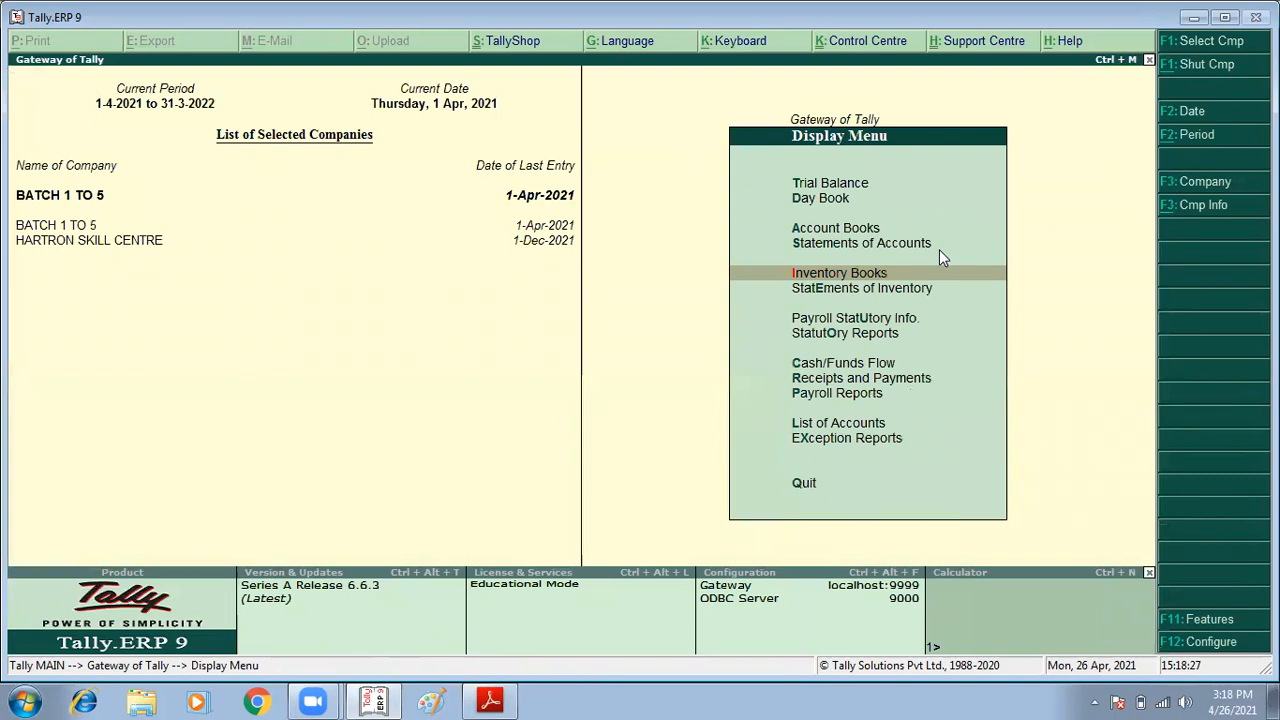
{"action": "key", "text": "Escape"}
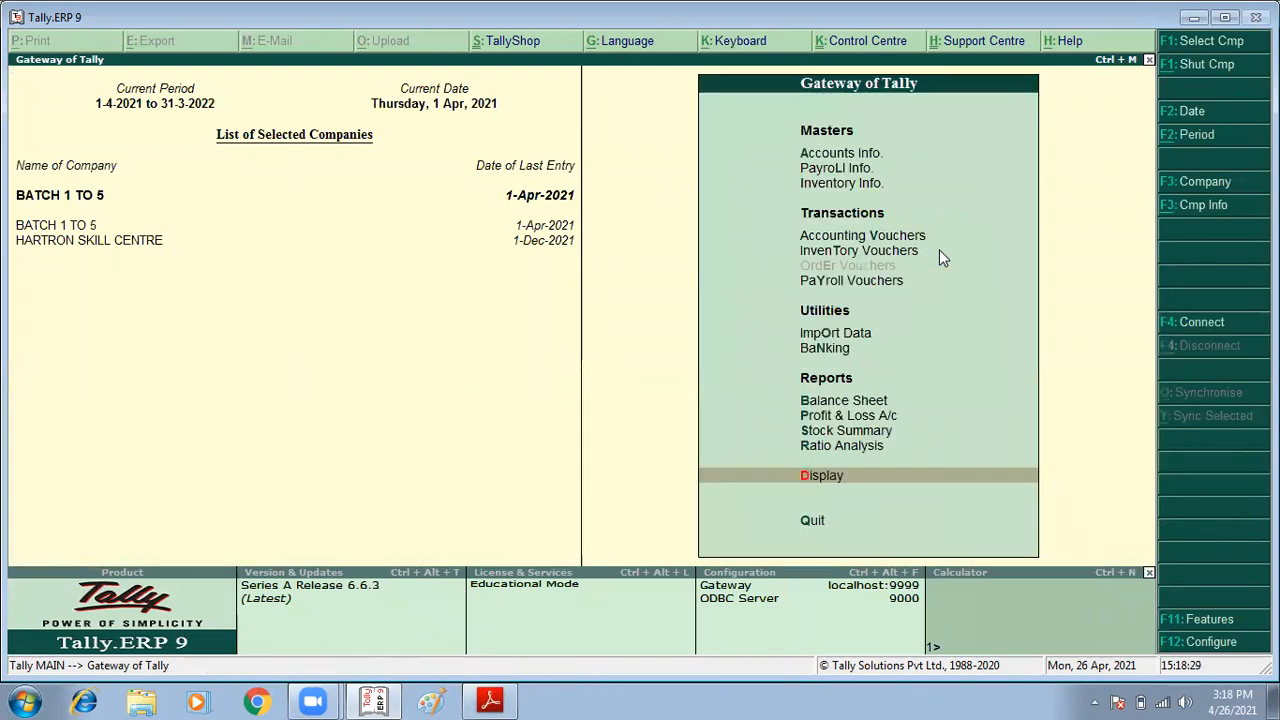
- Open the Stock Transfers register from the Inventory Books reports
{"action": "key", "text": "Return"}
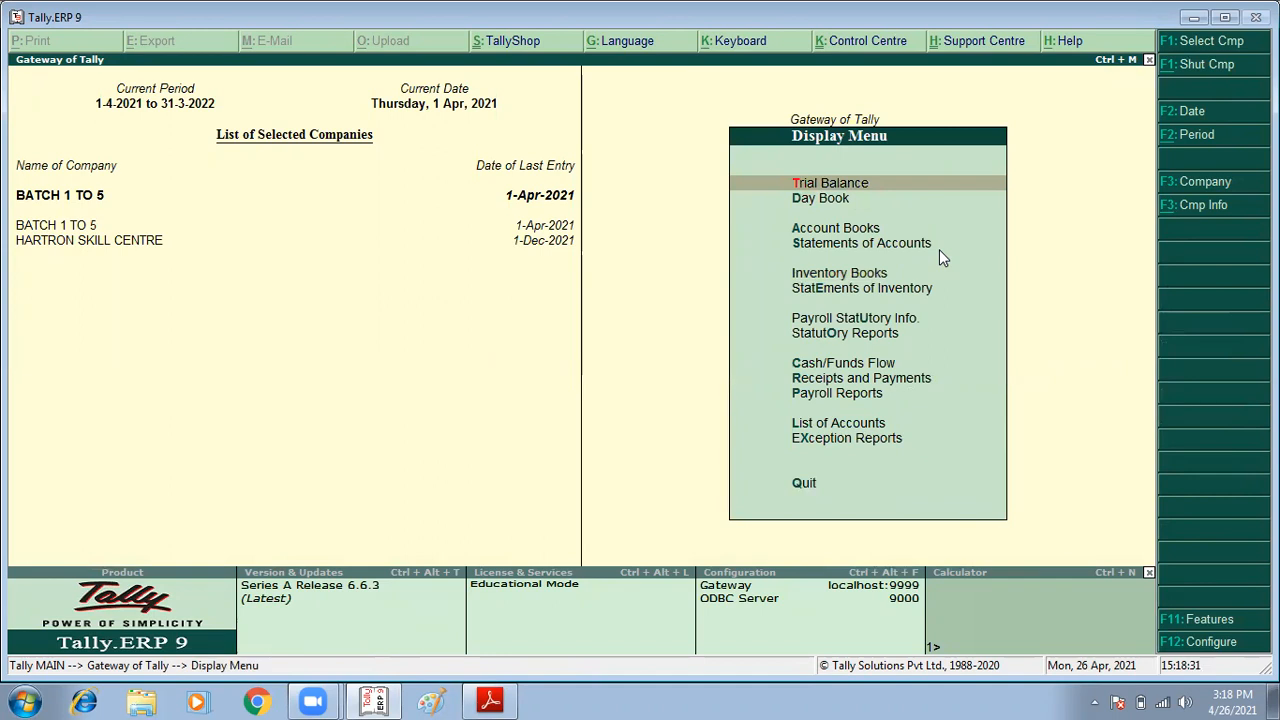
{"action": "key", "text": "Down"}
{"action": "key", "text": "Down"}
{"action": "key", "text": "Down"}
{"action": "key", "text": "Down"}
{"action": "key", "text": "Down"}
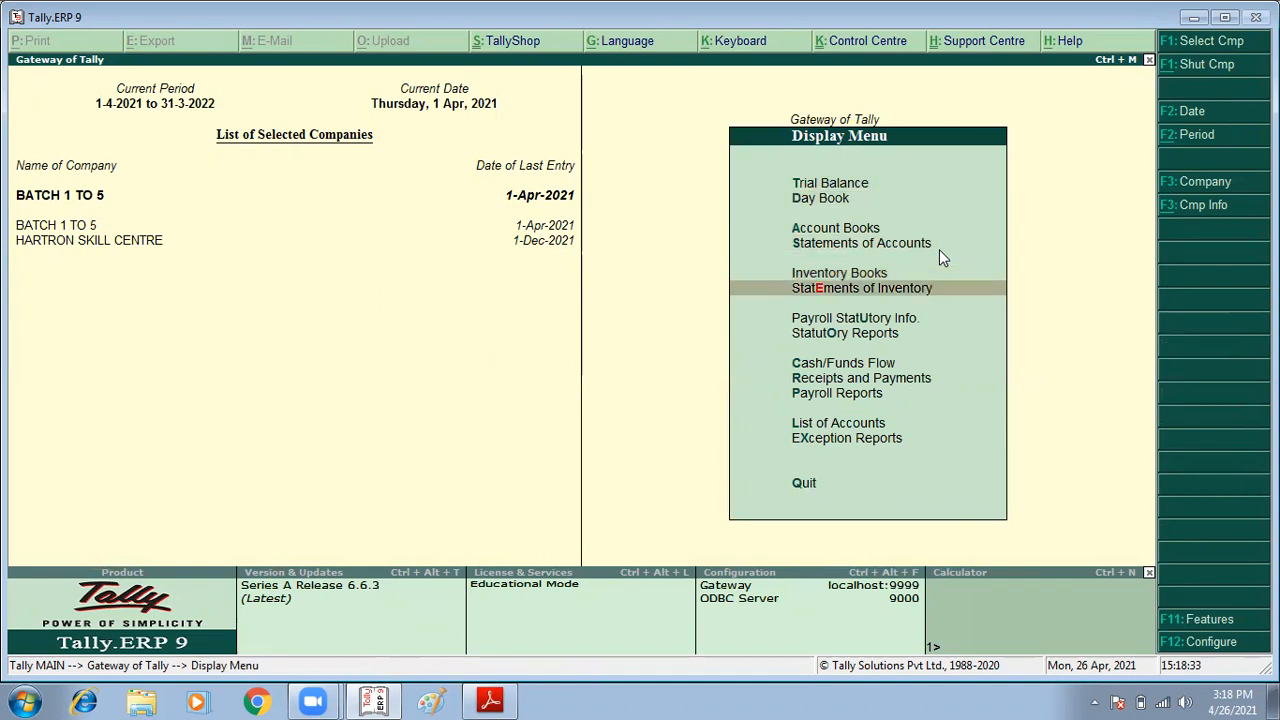
{"action": "key", "text": "Up"}
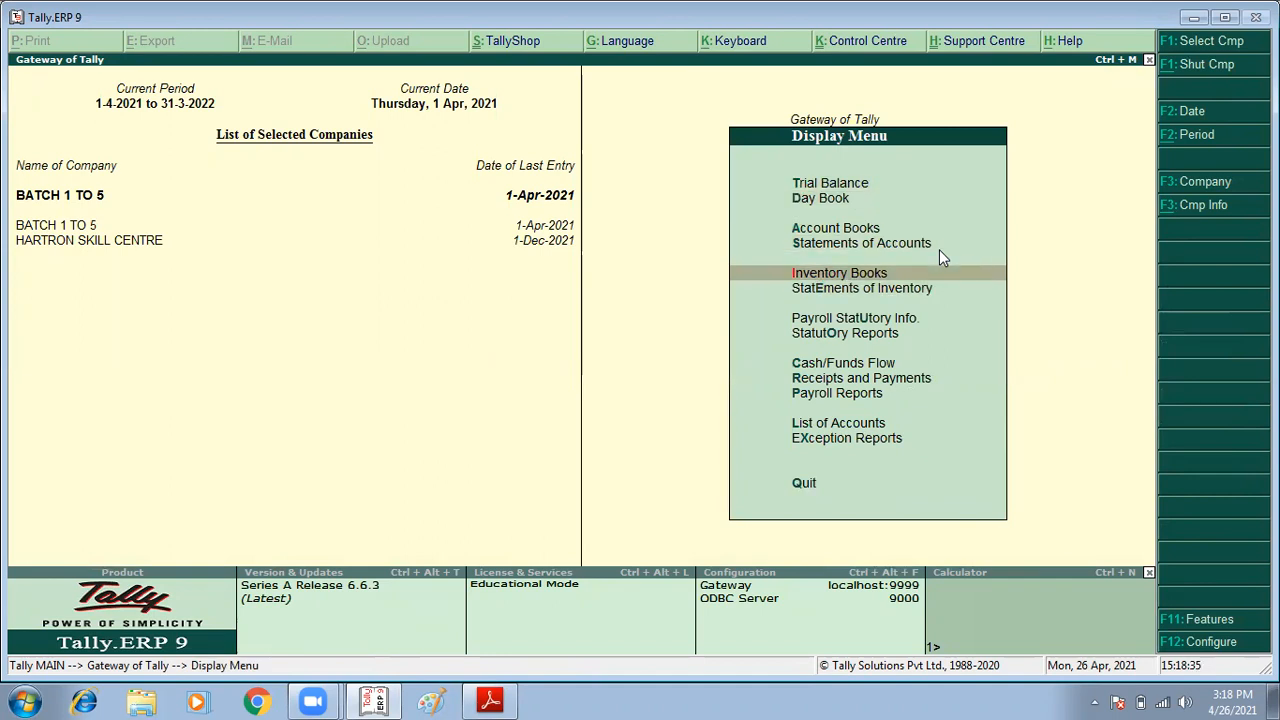
{"action": "key", "text": "Return"}
{"action": "key", "text": "Down"}
{"action": "key", "text": "Down"}
{"action": "key", "text": "Down"}
{"action": "key", "text": "Down"}
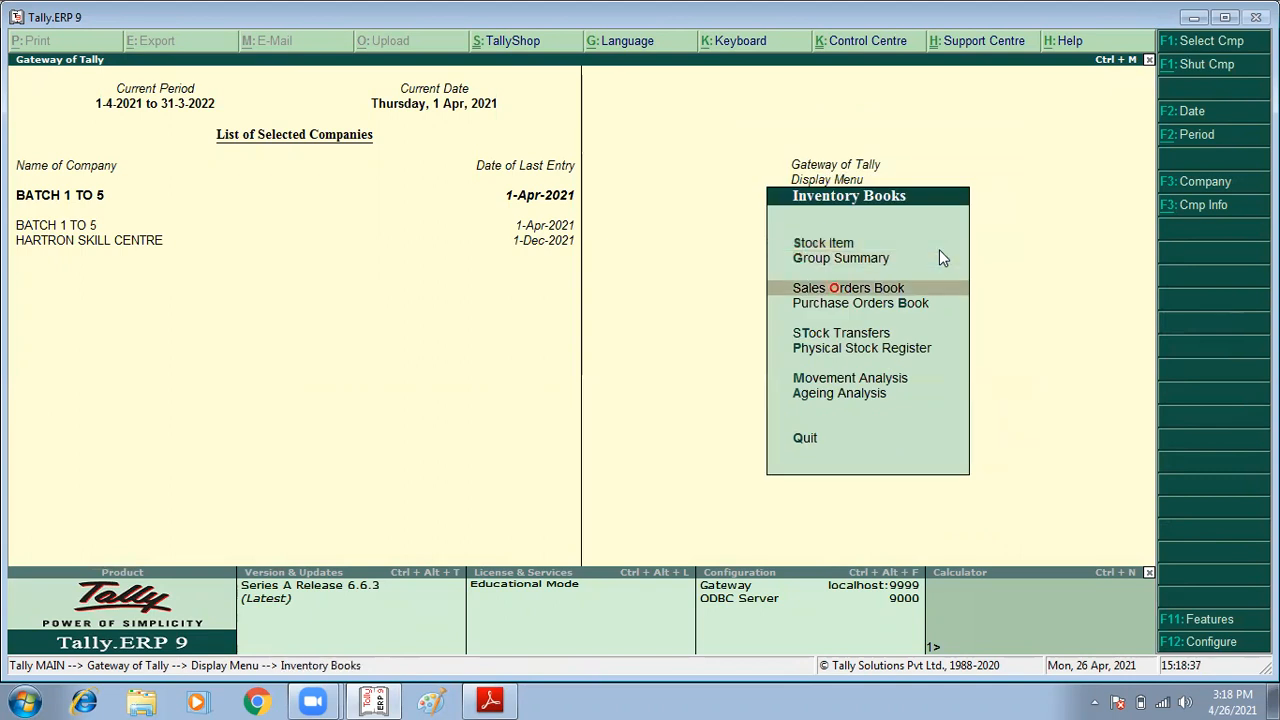
{"action": "key", "text": "Return"}
- View the April list of stock journal vouchers and return to the Inventory Books
{"action": "key", "text": "Down"}
{"action": "key", "text": "Up"}
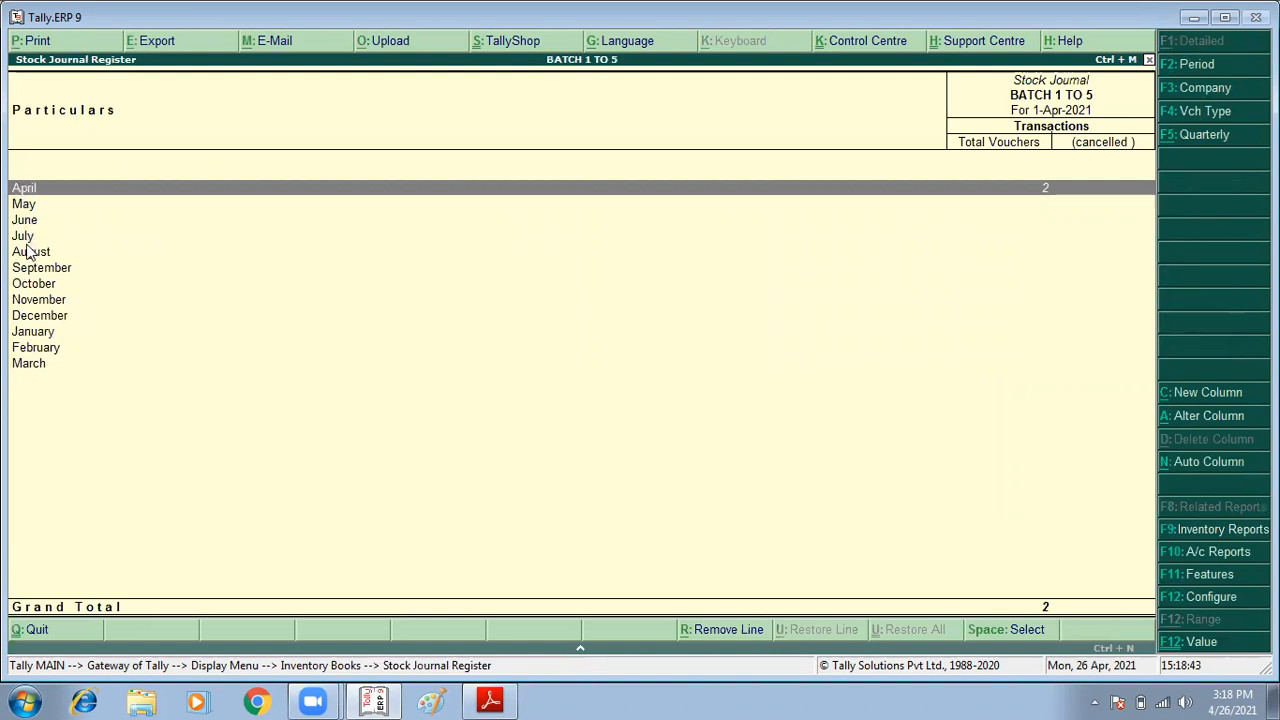
{"action": "double_click", "coordinate": [1046, 200]}
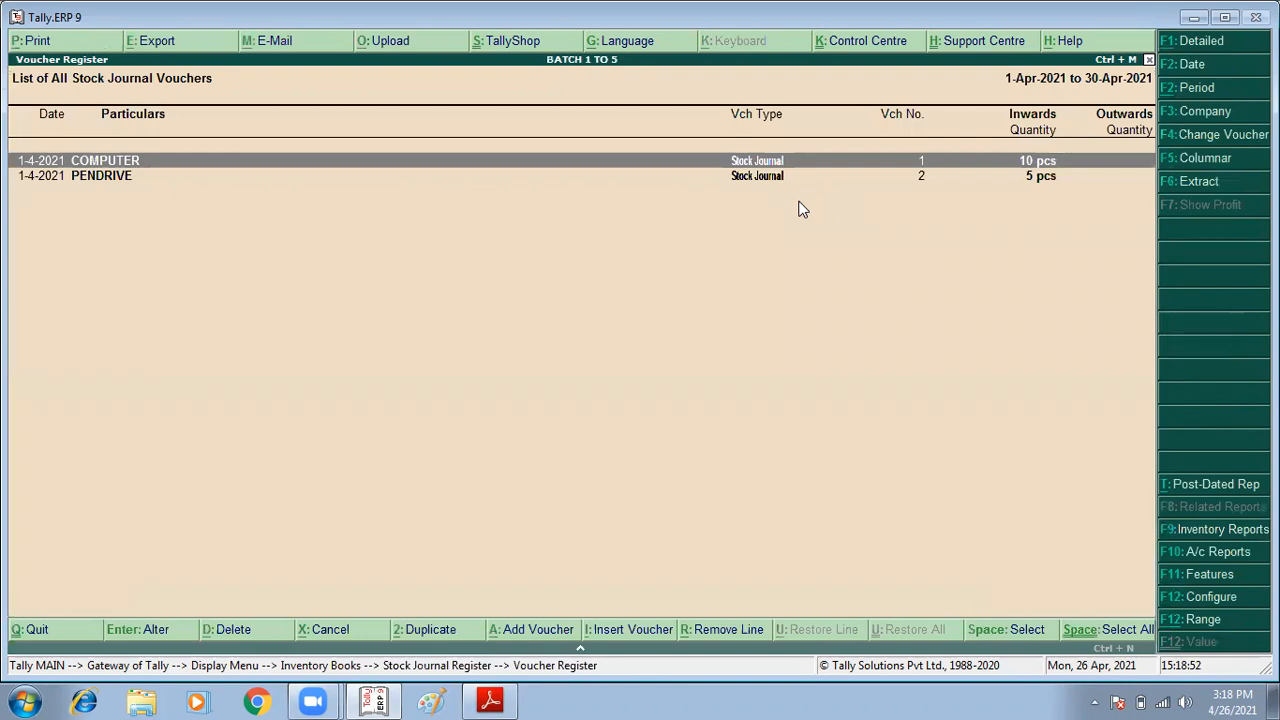
{"action": "key", "text": "Escape"}
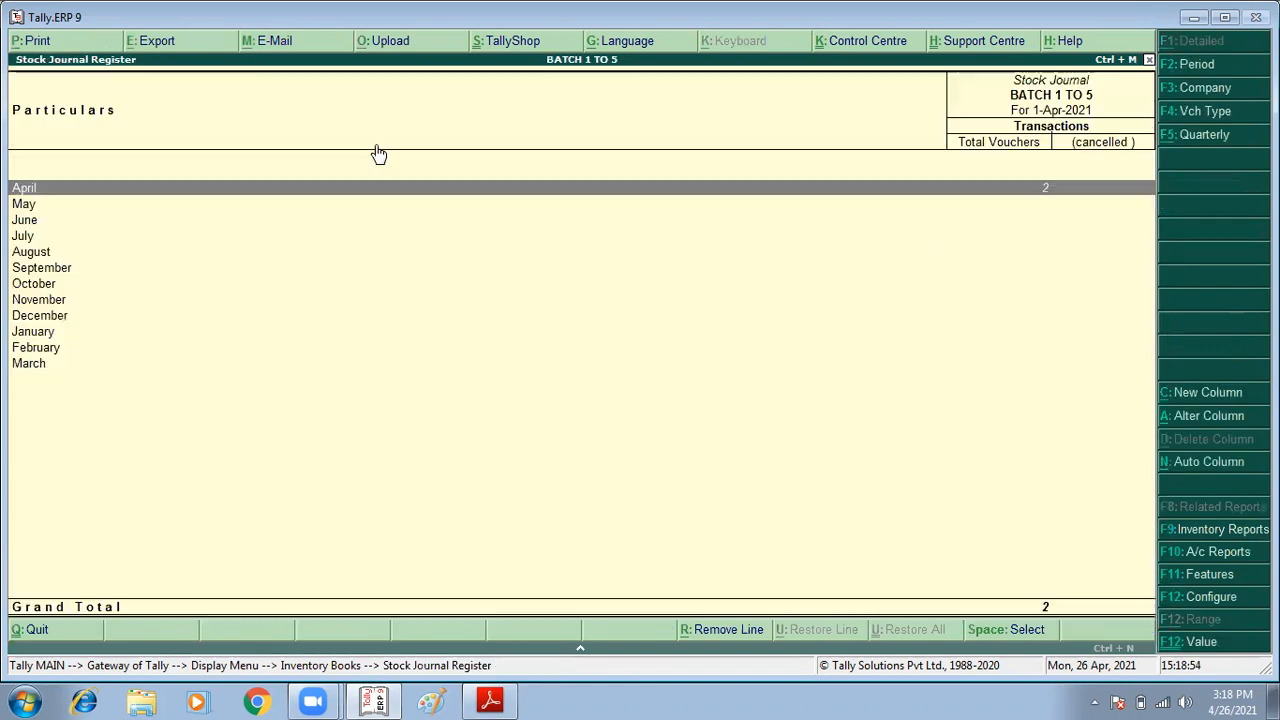
{"action": "key", "text": "Escape"}
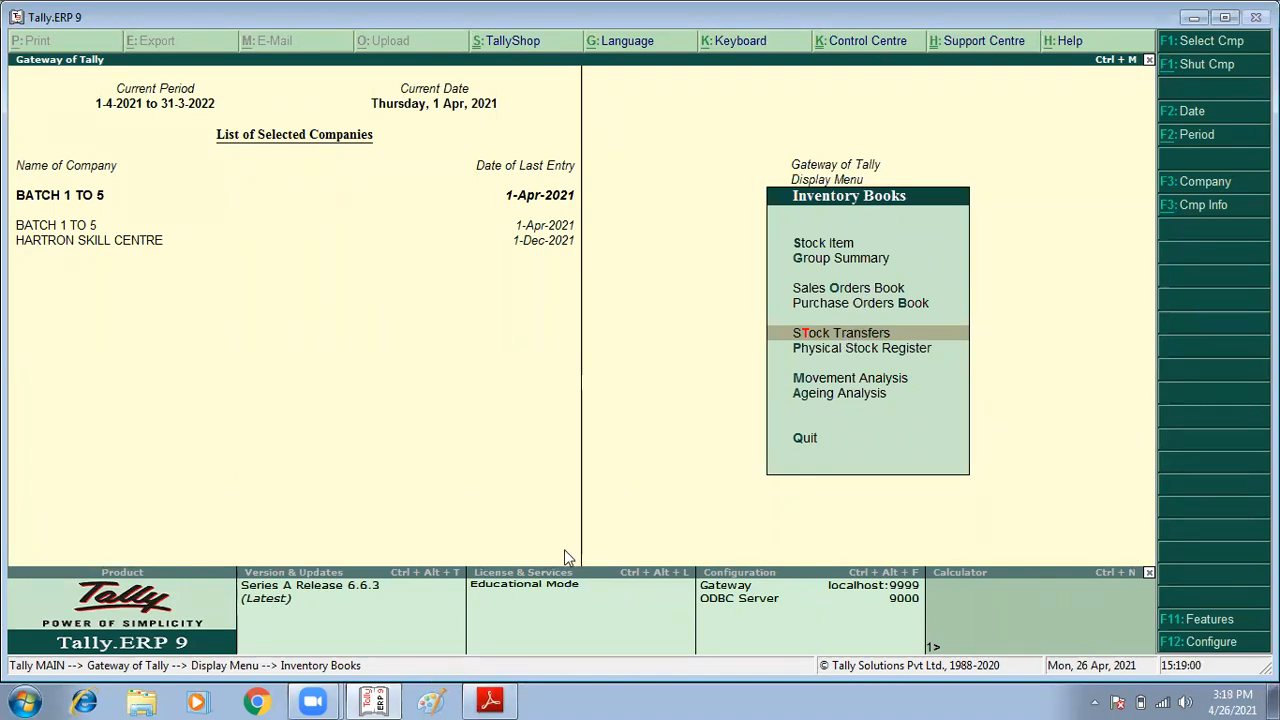
- Switch to Adobe Reader and read the remaining Session-9, Session-10 stock transfer and Session-11 purchase and sale tasks in tally assignments.pdf
{"action": "left_click", "coordinate": [490, 701]}
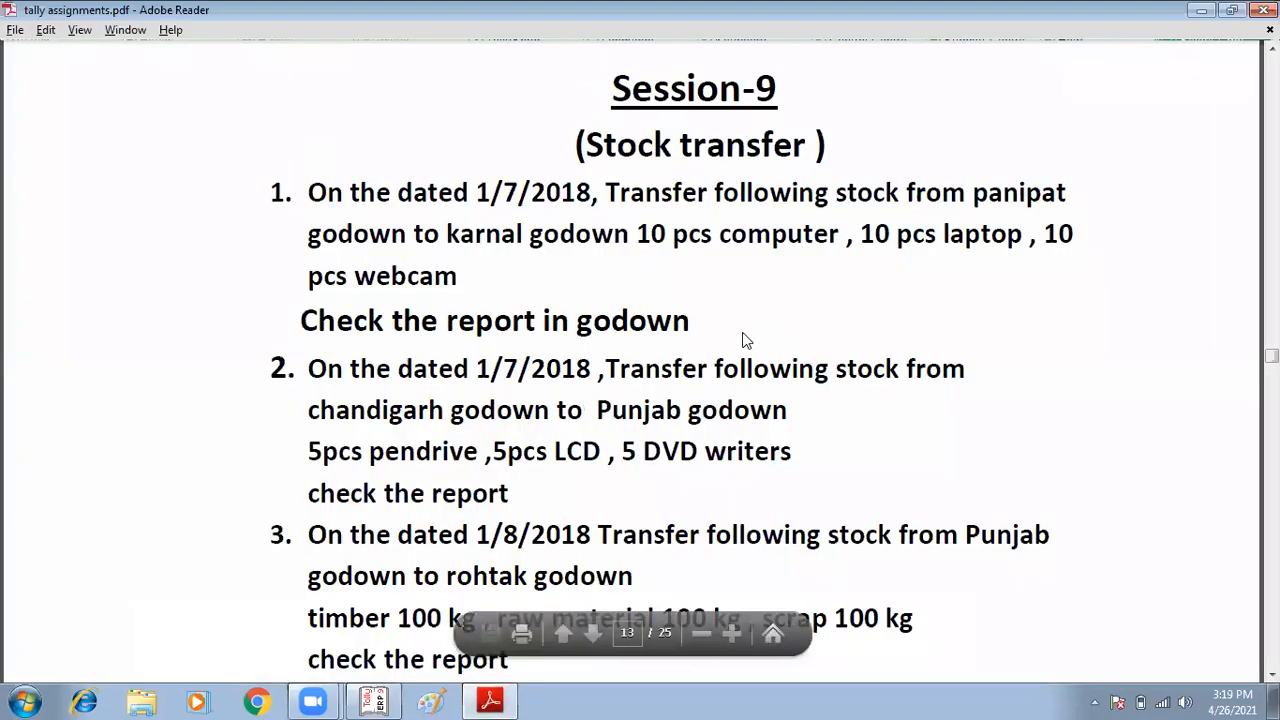
{"action": "scroll", "coordinate": [745, 340], "scroll_direction": "down", "scroll_amount": 6}
{"action": "scroll", "coordinate": [745, 342], "scroll_direction": "up", "scroll_amount": 4}
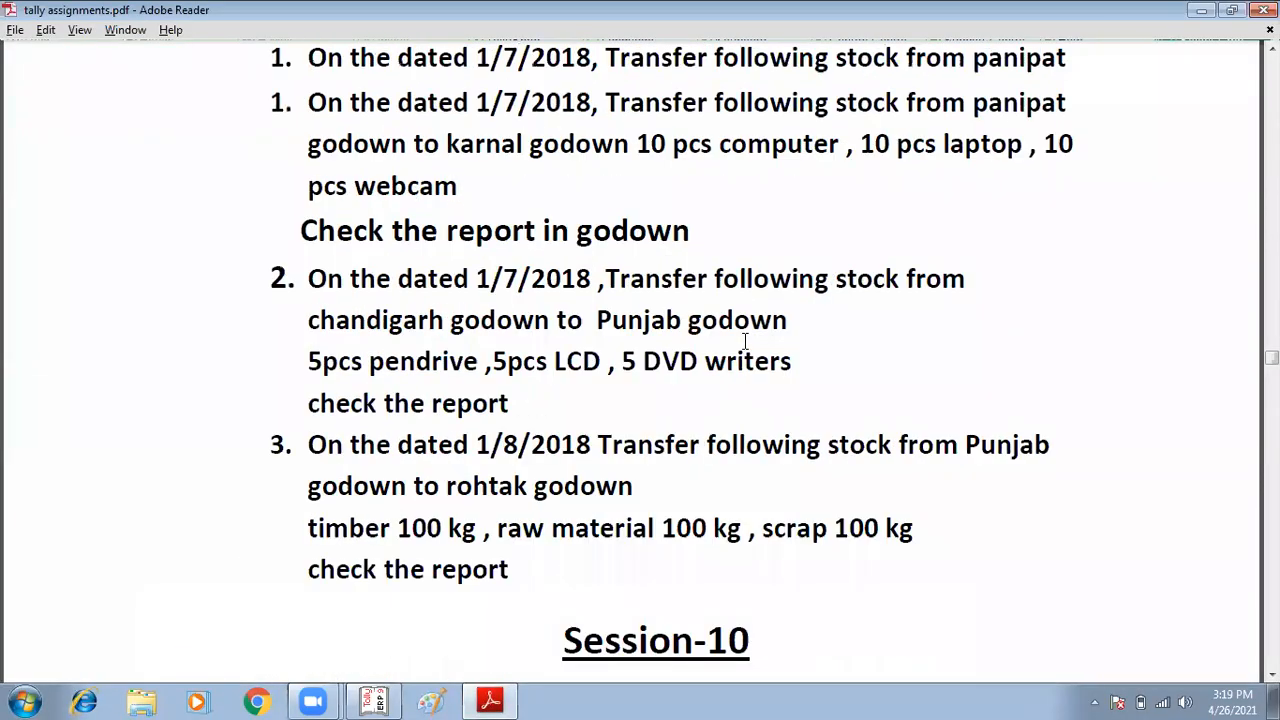
{"action": "scroll", "coordinate": [745, 342], "scroll_direction": "down", "scroll_amount": 9}
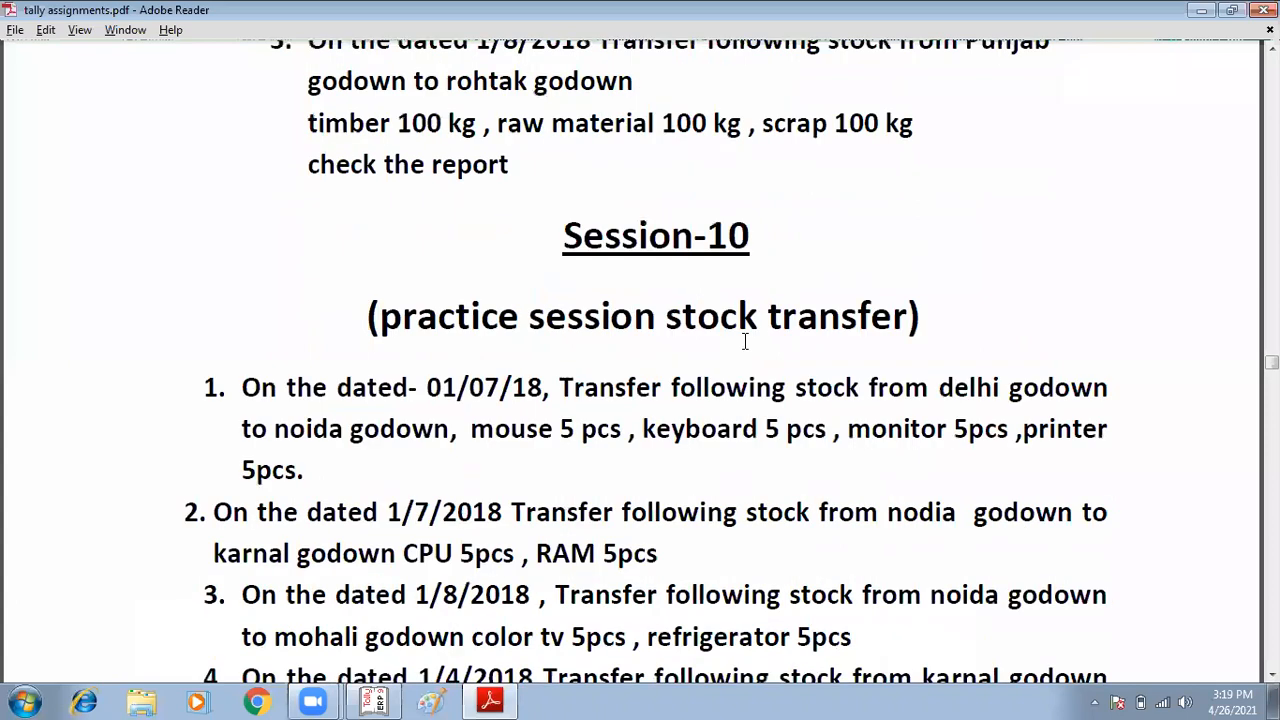
{"action": "scroll", "coordinate": [745, 342], "scroll_direction": "down", "scroll_amount": 2}
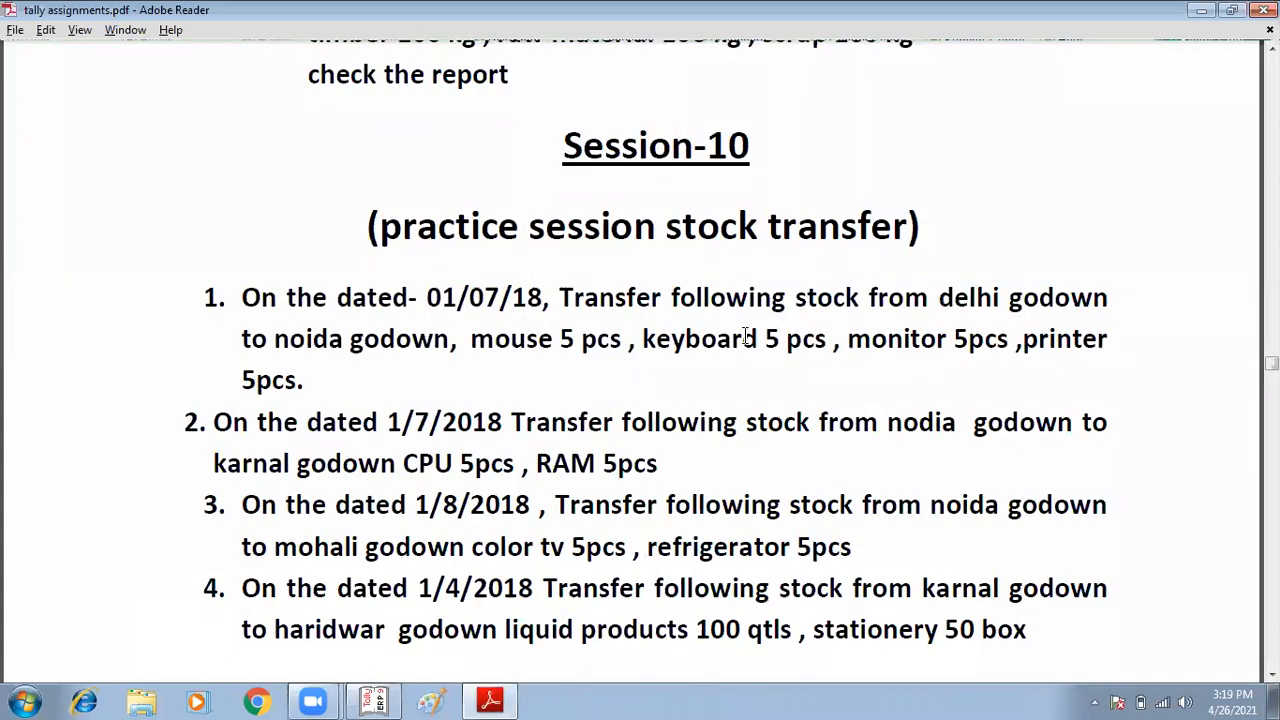
{"action": "scroll", "coordinate": [745, 338], "scroll_direction": "down", "scroll_amount": 4}
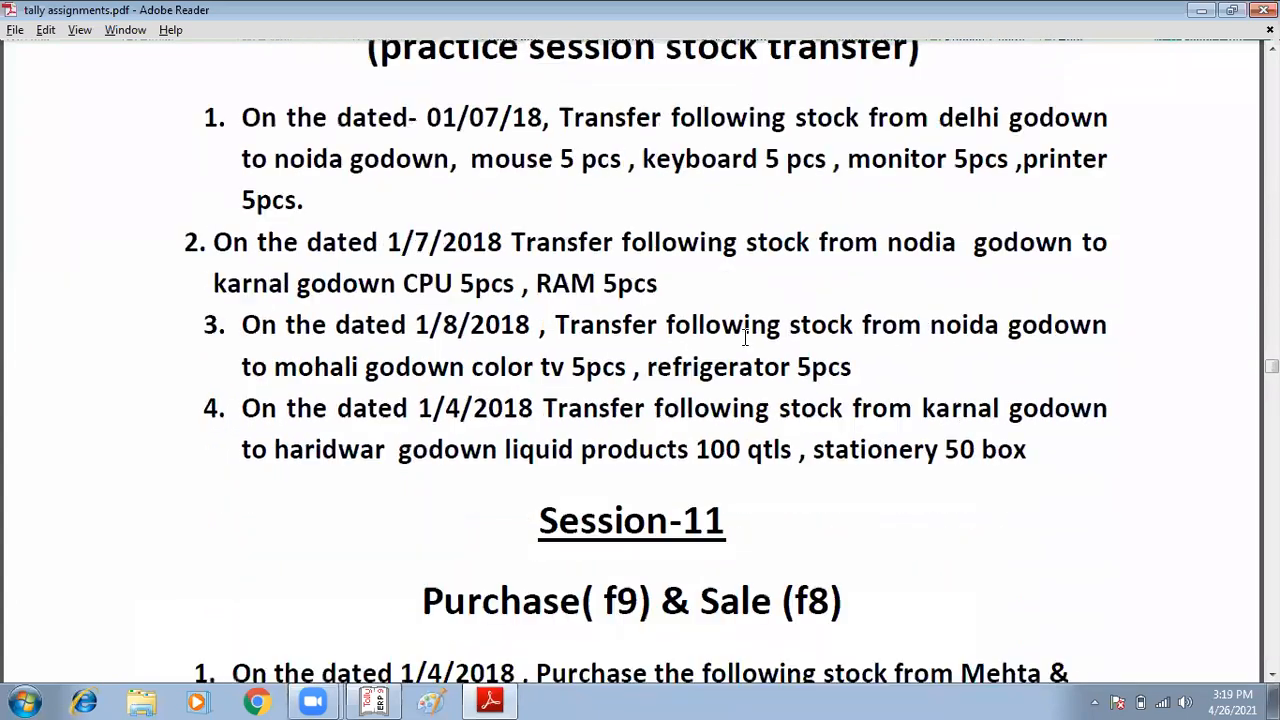
{"action": "scroll", "coordinate": [745, 340], "scroll_direction": "up", "scroll_amount": 1}
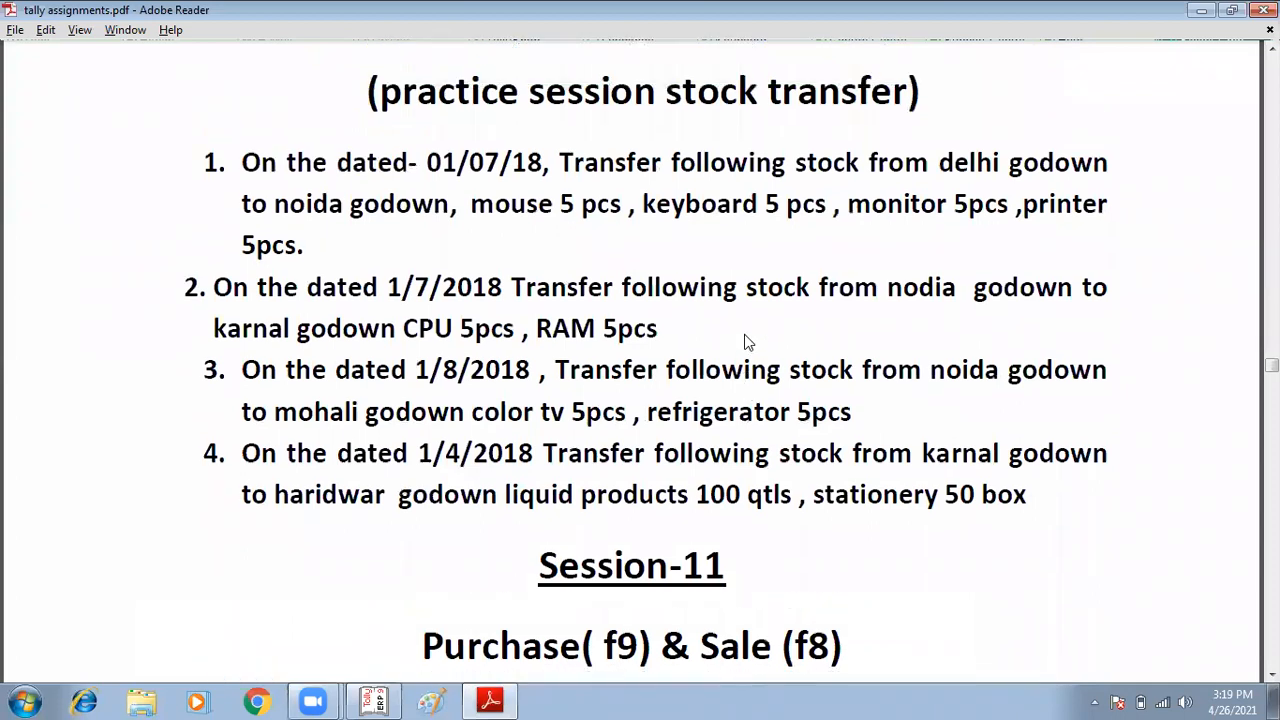
{"action": "scroll", "coordinate": [726, 220], "scroll_direction": "up", "scroll_amount": 4}
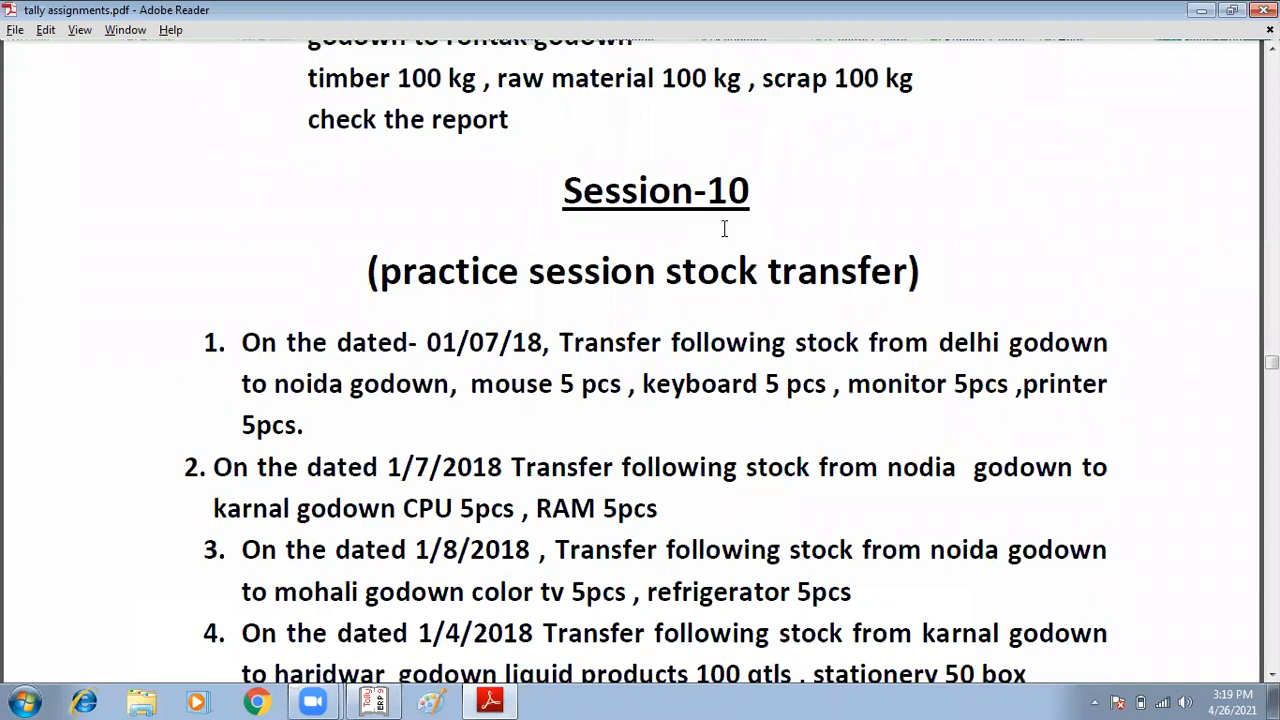
{"action": "scroll", "coordinate": [725, 228], "scroll_direction": "down", "scroll_amount": 2}
{"action": "scroll", "coordinate": [724, 230], "scroll_direction": "down", "scroll_amount": 2}
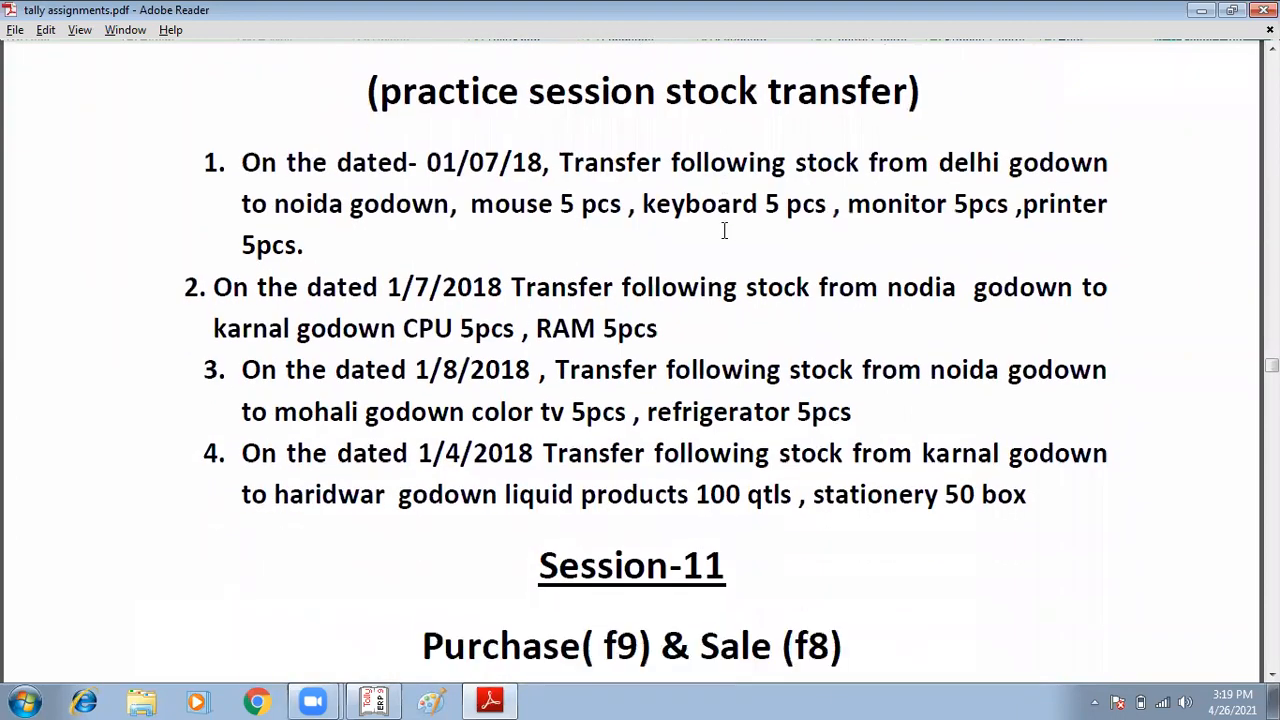
{"action": "scroll", "coordinate": [724, 231], "scroll_direction": "down", "scroll_amount": 10}
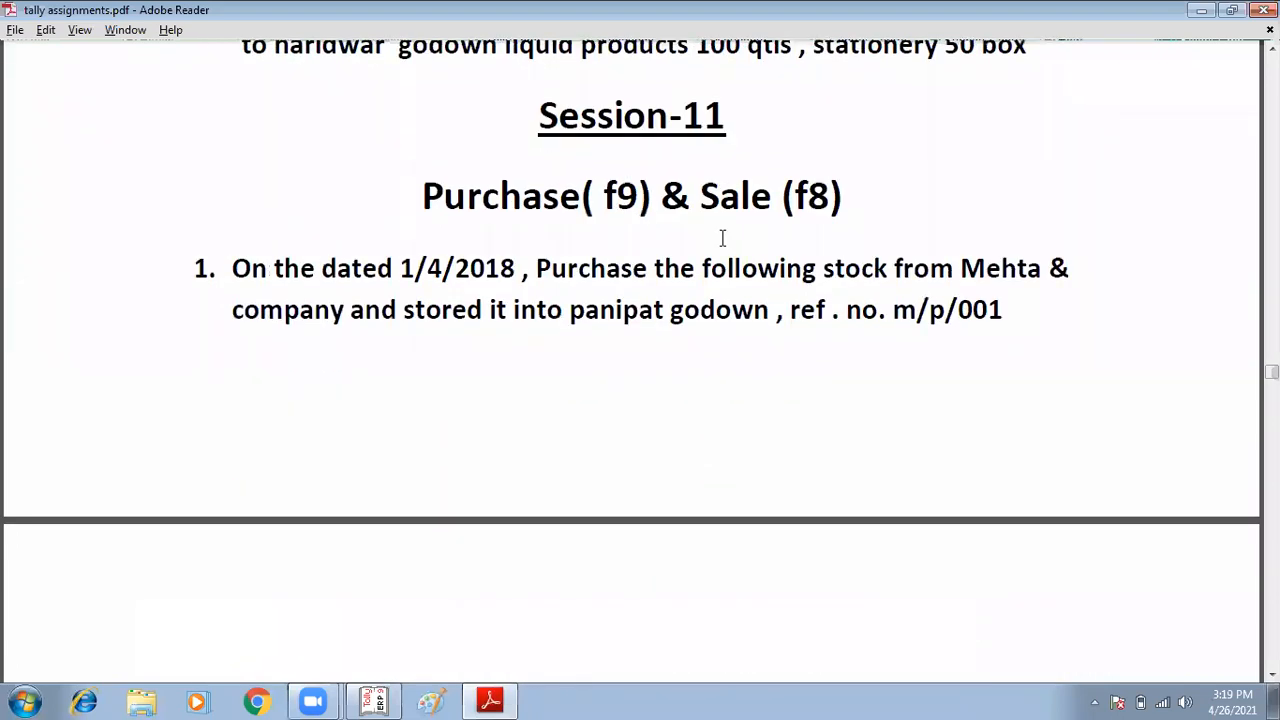
{"action": "scroll", "coordinate": [722, 238], "scroll_direction": "down", "scroll_amount": 1}
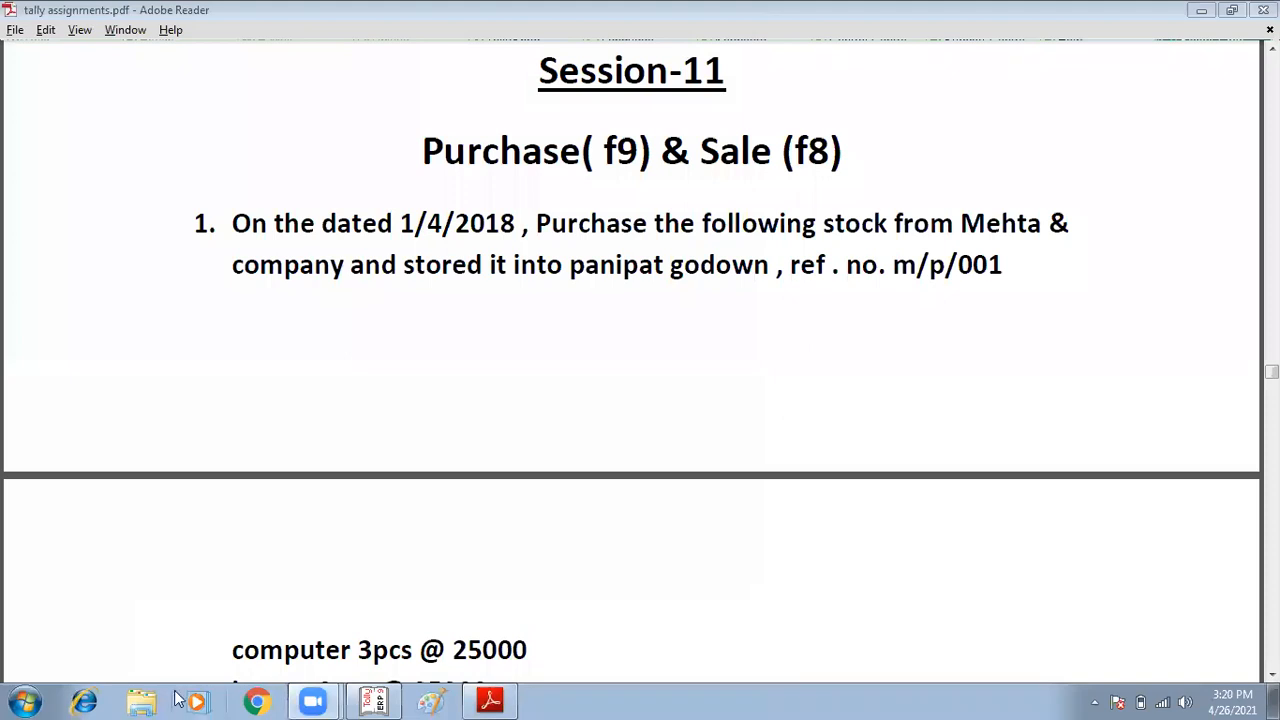
- Switch to Paint, paste the captured chat screenshot and save it as a JPEG picture named 12
{"action": "left_click", "coordinate": [430, 698]}
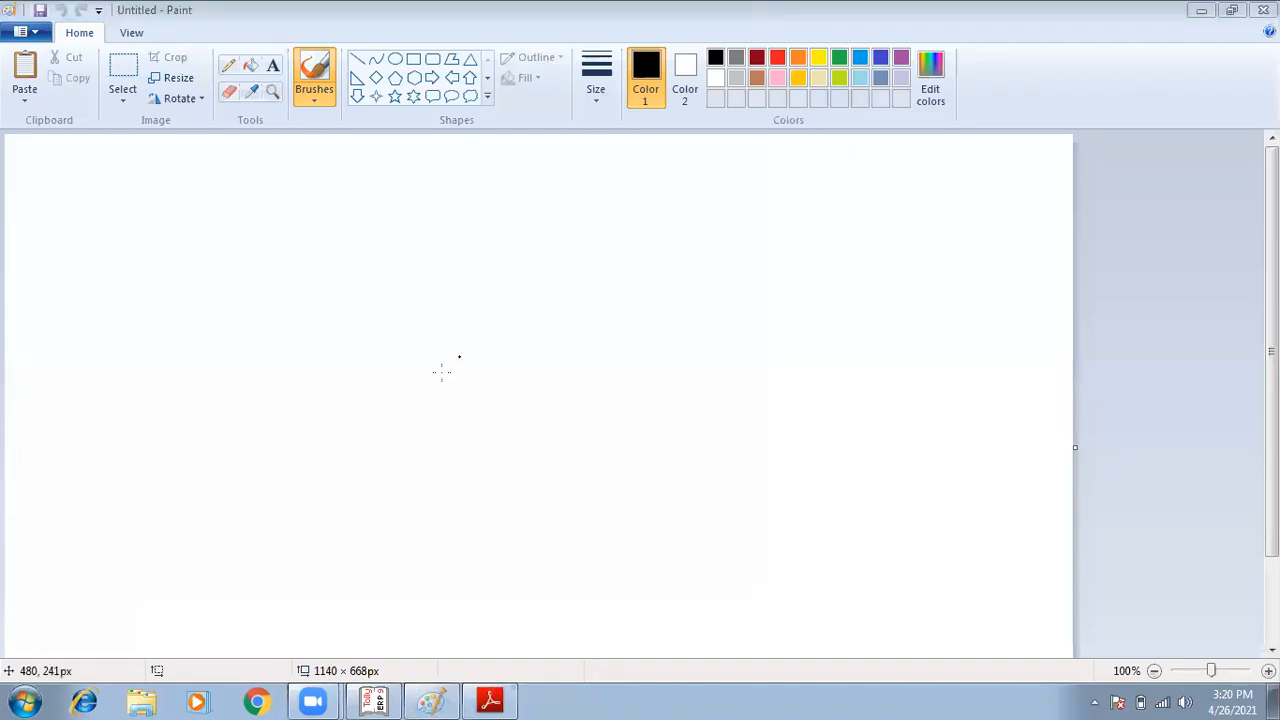
{"action": "key", "text": "ctrl+v"}
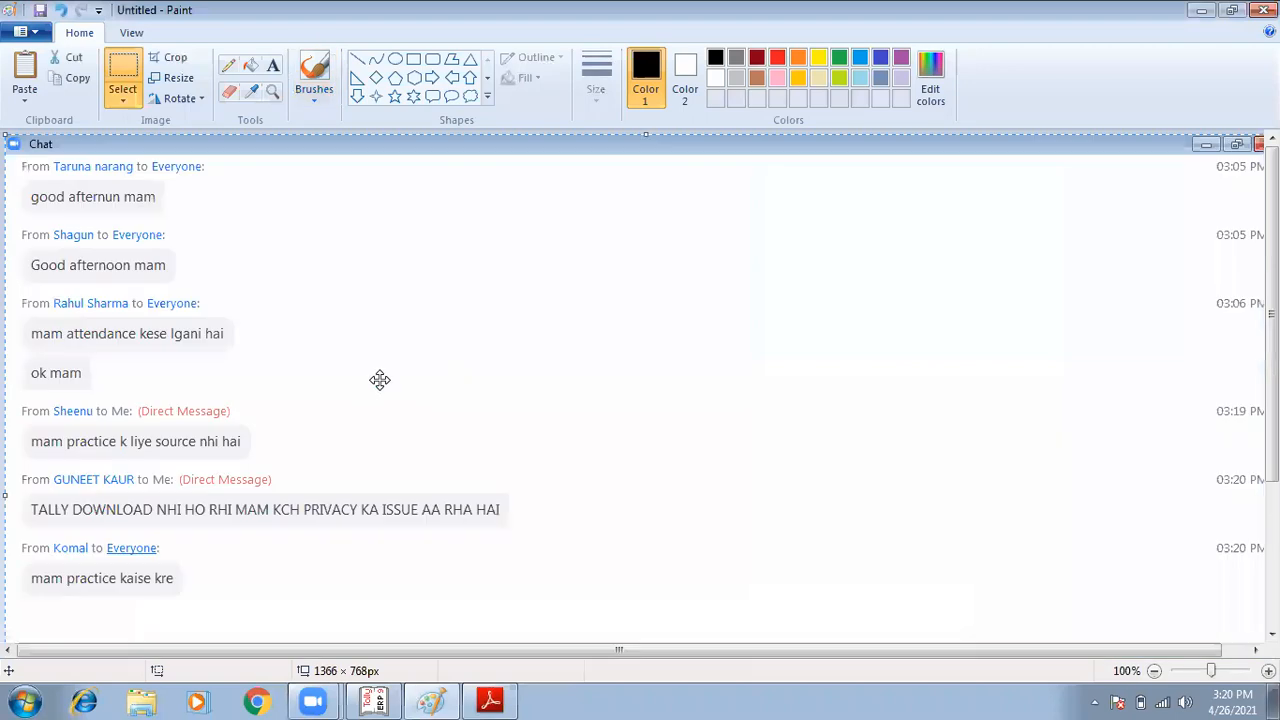
{"action": "scroll", "coordinate": [391, 349], "scroll_direction": "down", "scroll_amount": 3}
{"action": "scroll", "coordinate": [391, 349], "scroll_direction": "up", "scroll_amount": 3}
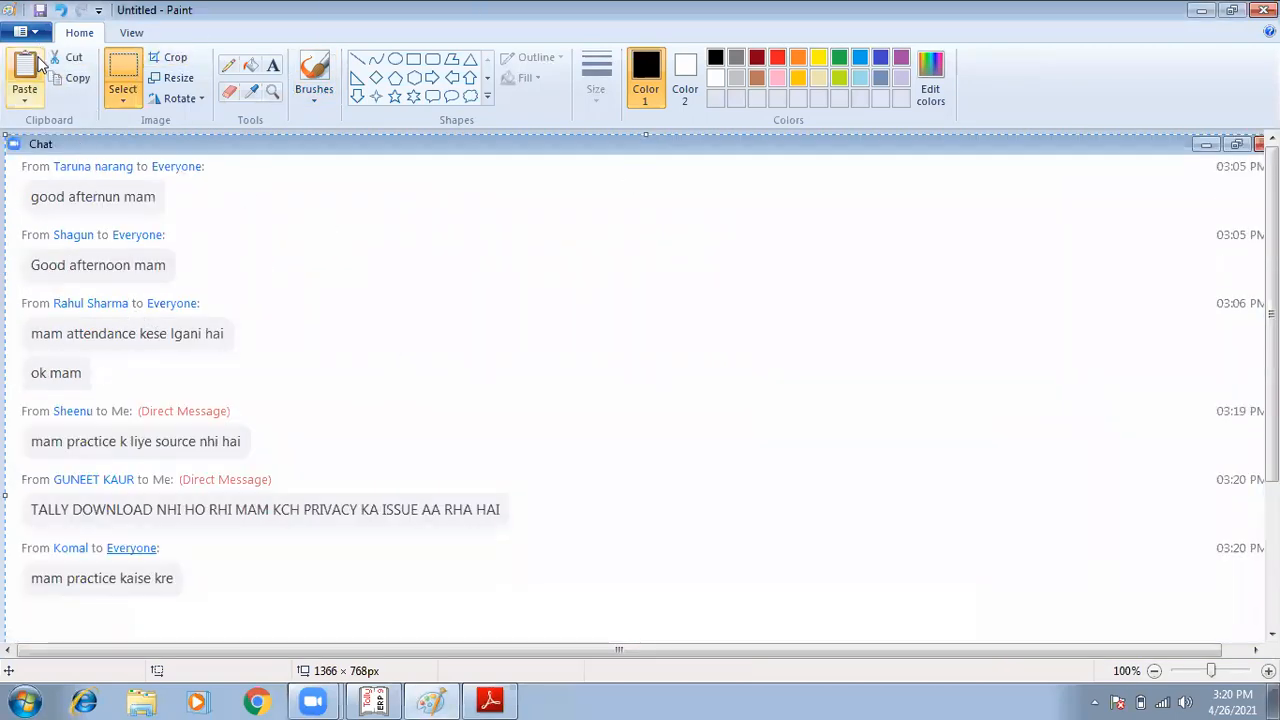
{"action": "left_click", "coordinate": [28, 31]}
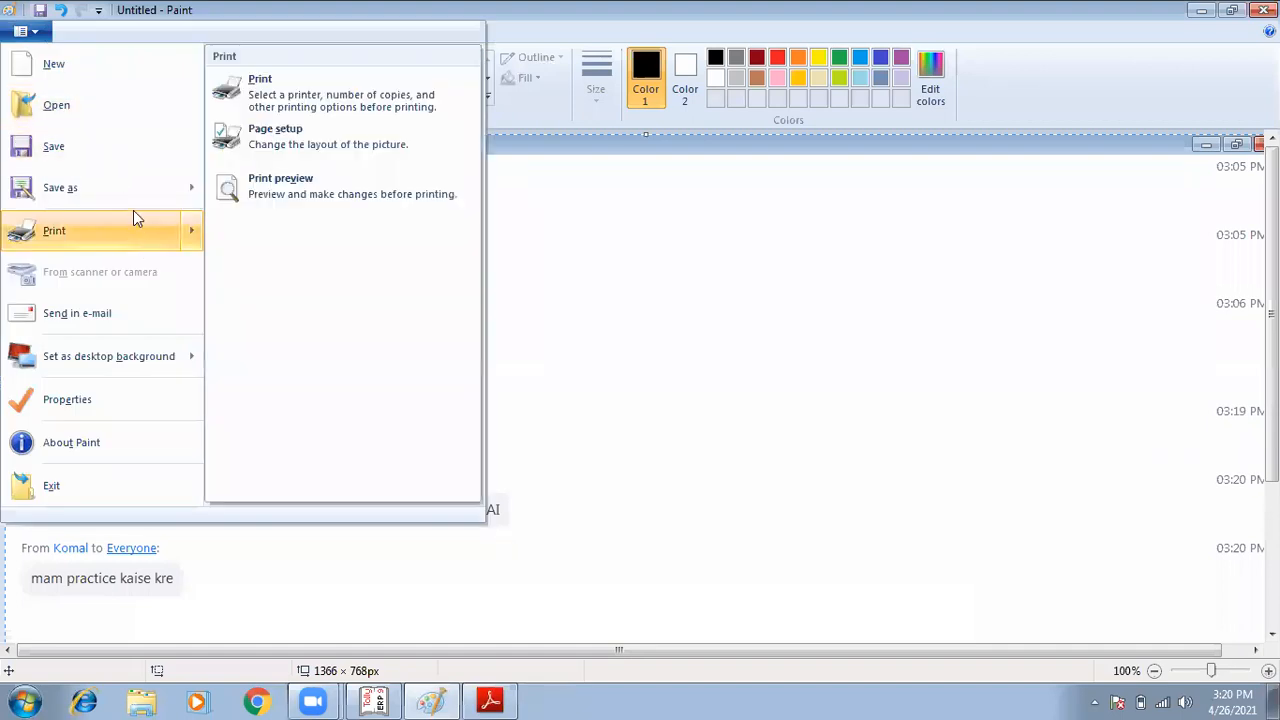
{"action": "mouse_move", "coordinate": [131, 200]}
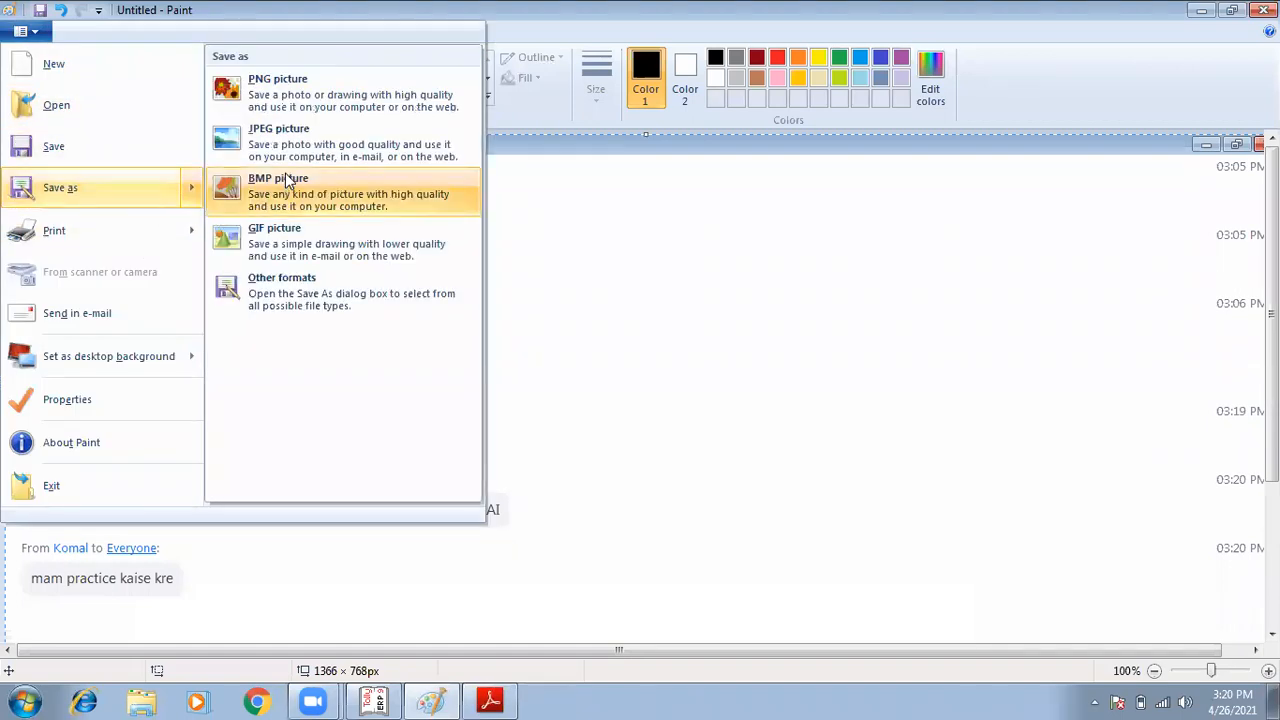
{"action": "left_click", "coordinate": [316, 148]}
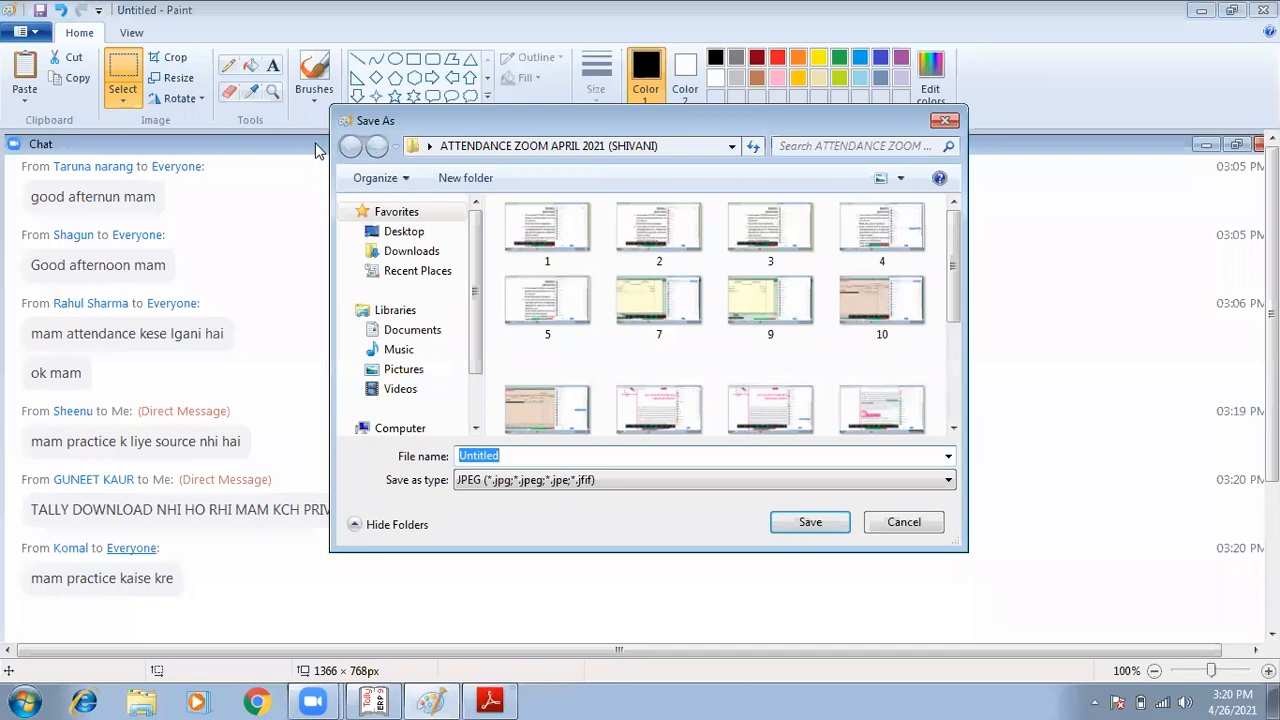
{"action": "type", "text": "12"}
{"action": "key", "text": "Return"}
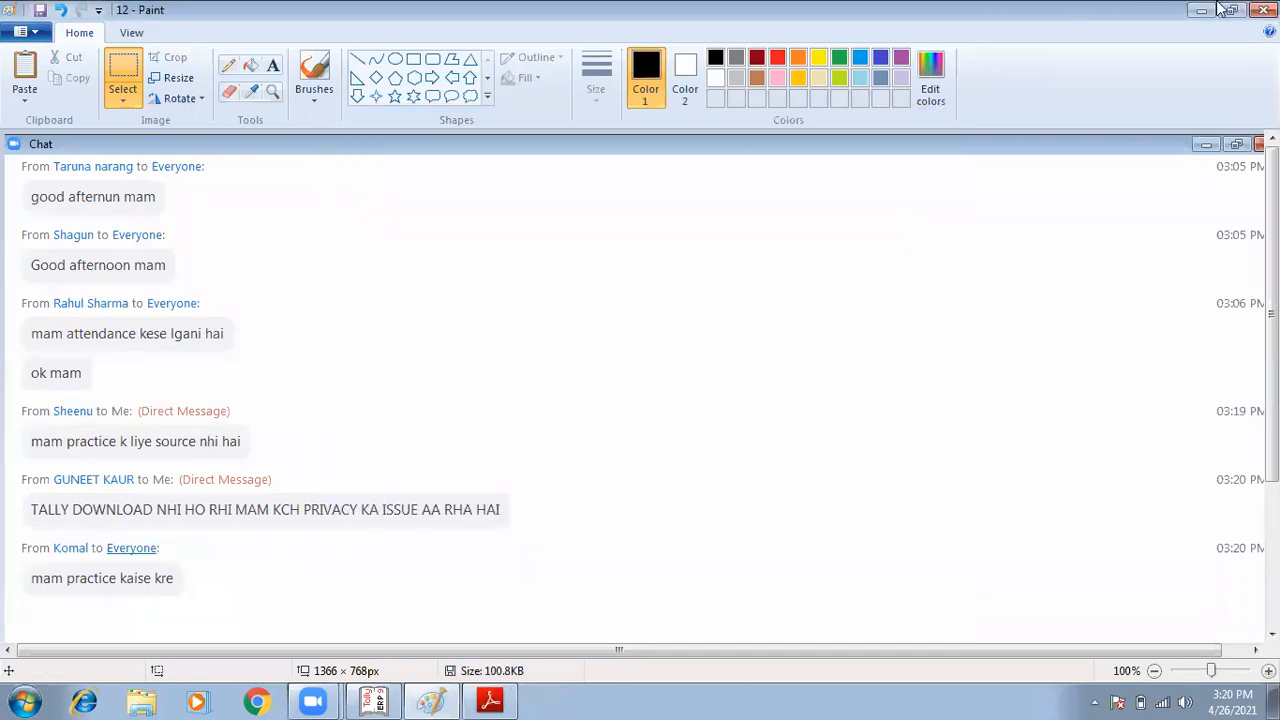
{"action": "left_click", "coordinate": [1265, 10]}
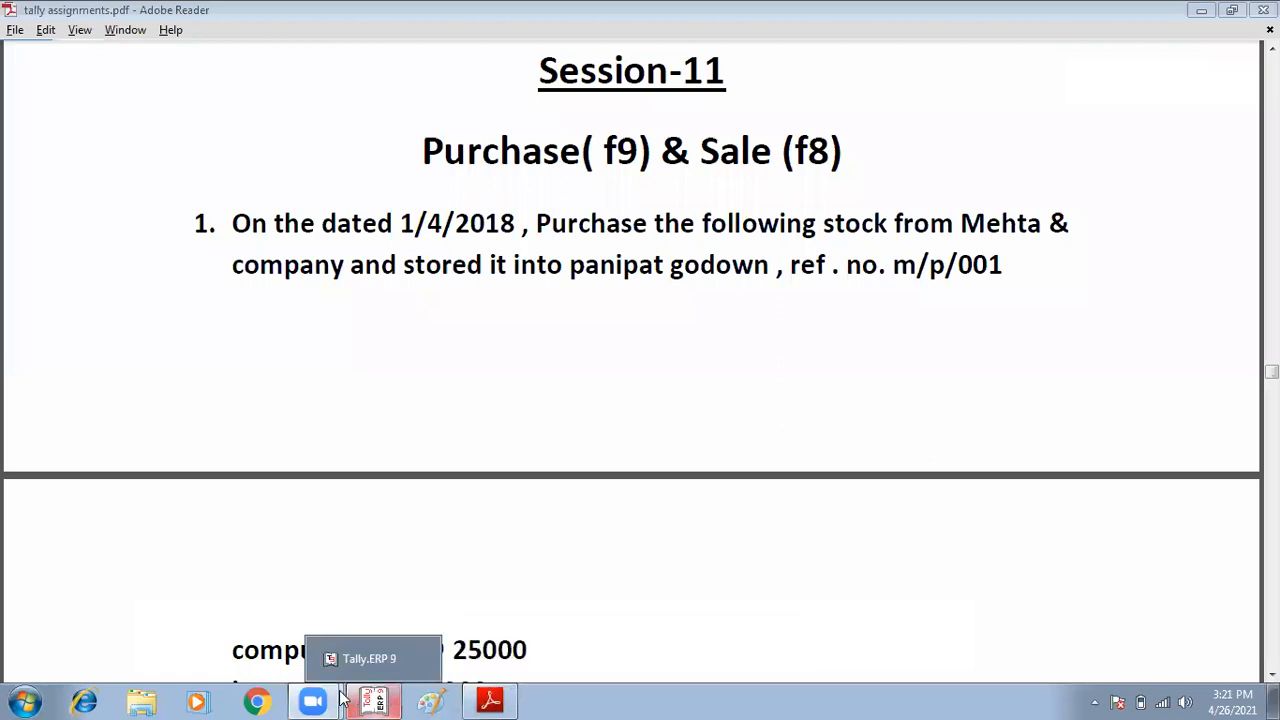
- Paste the next chat screenshot into a new Paint picture and save it as a JPEG named 16
{"action": "mouse_move", "coordinate": [366, 700]}
{"action": "left_click", "coordinate": [440, 700]}
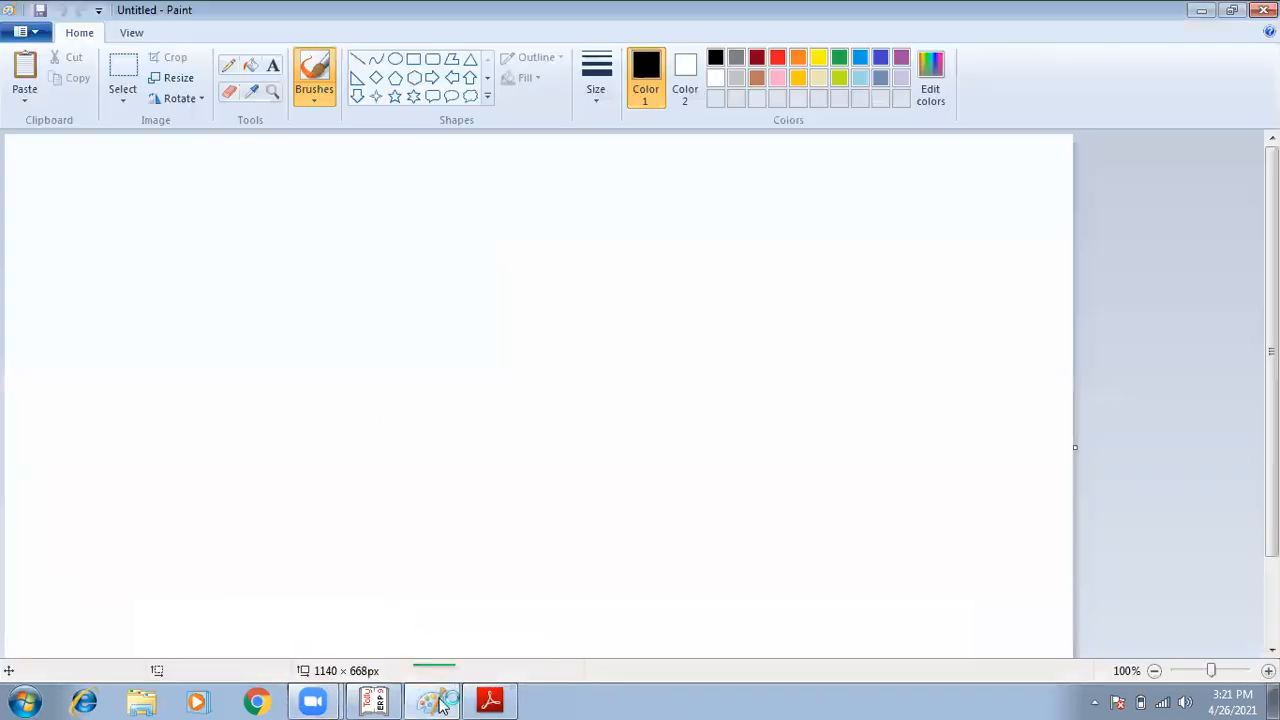
{"action": "key", "text": "ctrl+v"}
{"action": "scroll", "coordinate": [238, 290], "scroll_direction": "down", "scroll_amount": 3}
{"action": "scroll", "coordinate": [238, 290], "scroll_direction": "up", "scroll_amount": 3}
{"action": "left_click", "coordinate": [22, 31]}
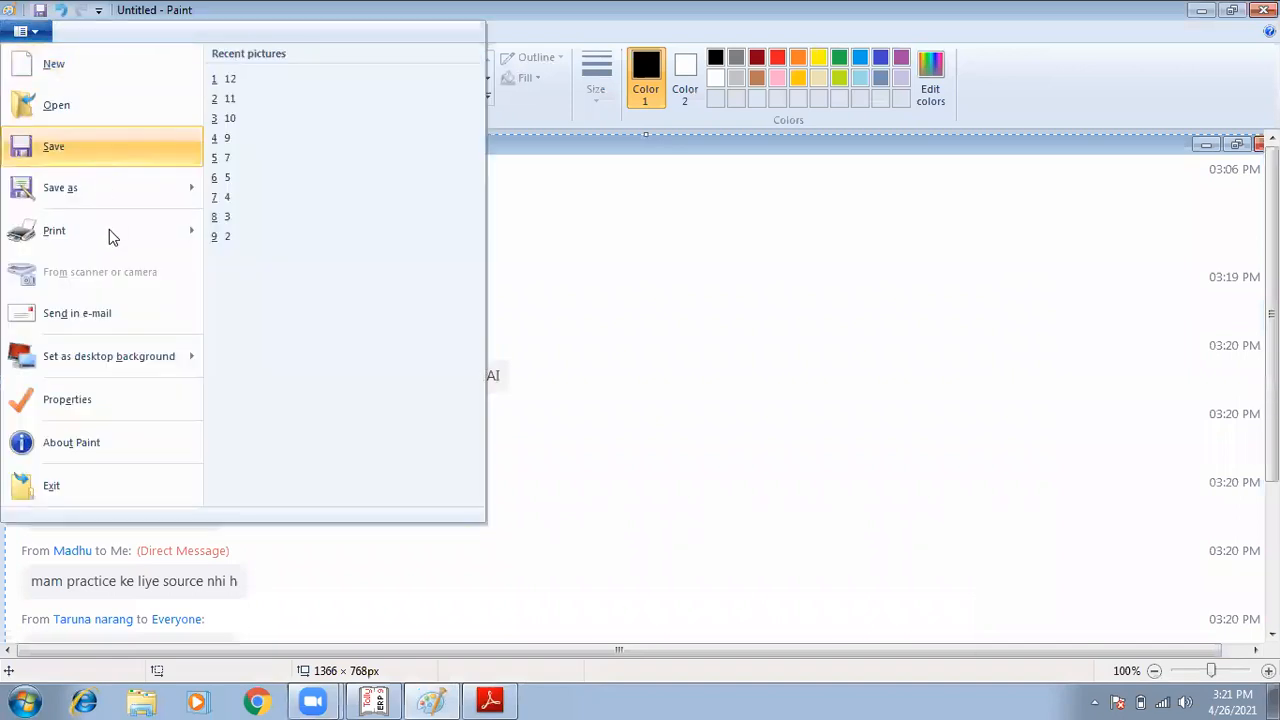
{"action": "mouse_move", "coordinate": [120, 205]}
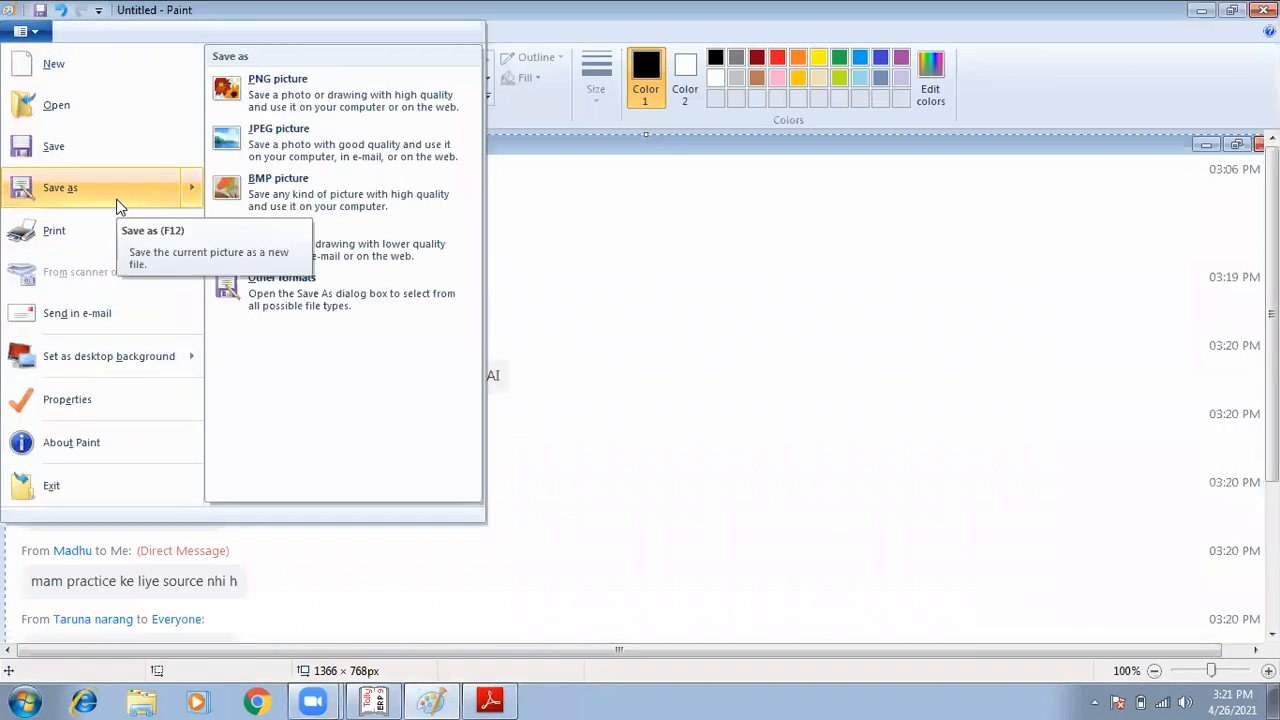
{"action": "left_click", "coordinate": [258, 163]}
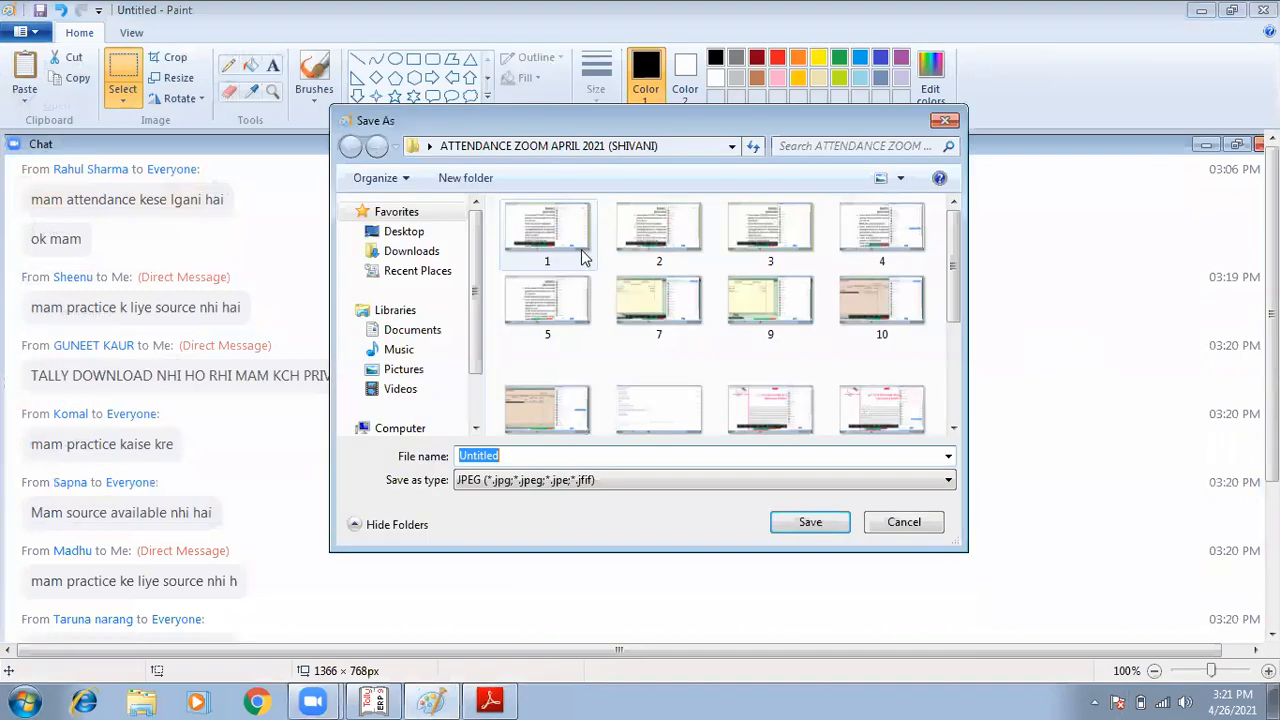
{"action": "type", "text": "16"}
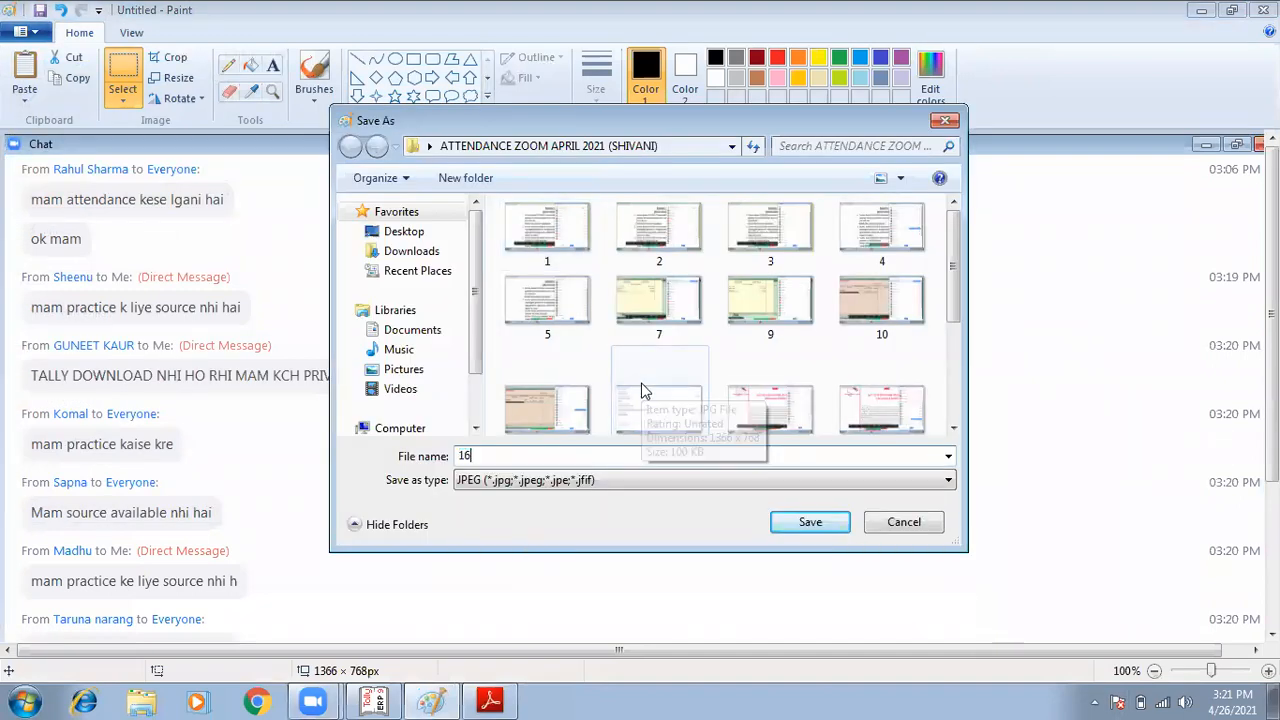
{"action": "key", "text": "Return"}
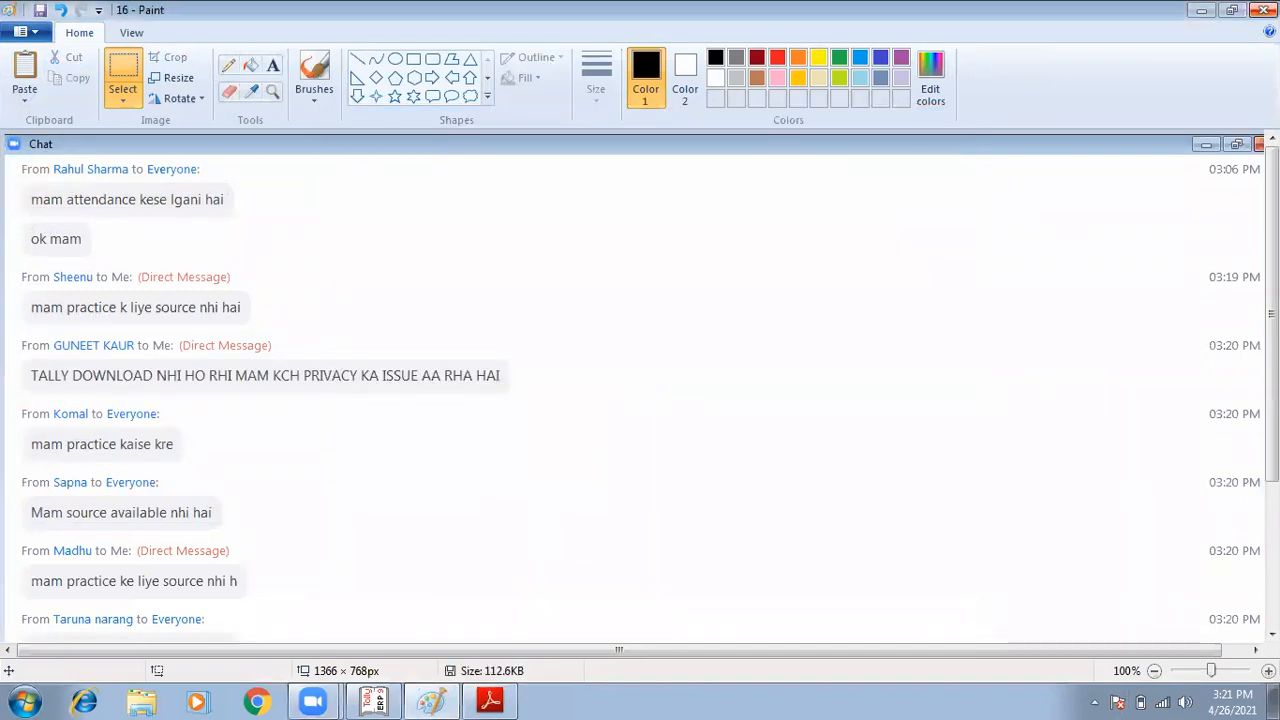
{"action": "left_click", "coordinate": [1263, 10]}
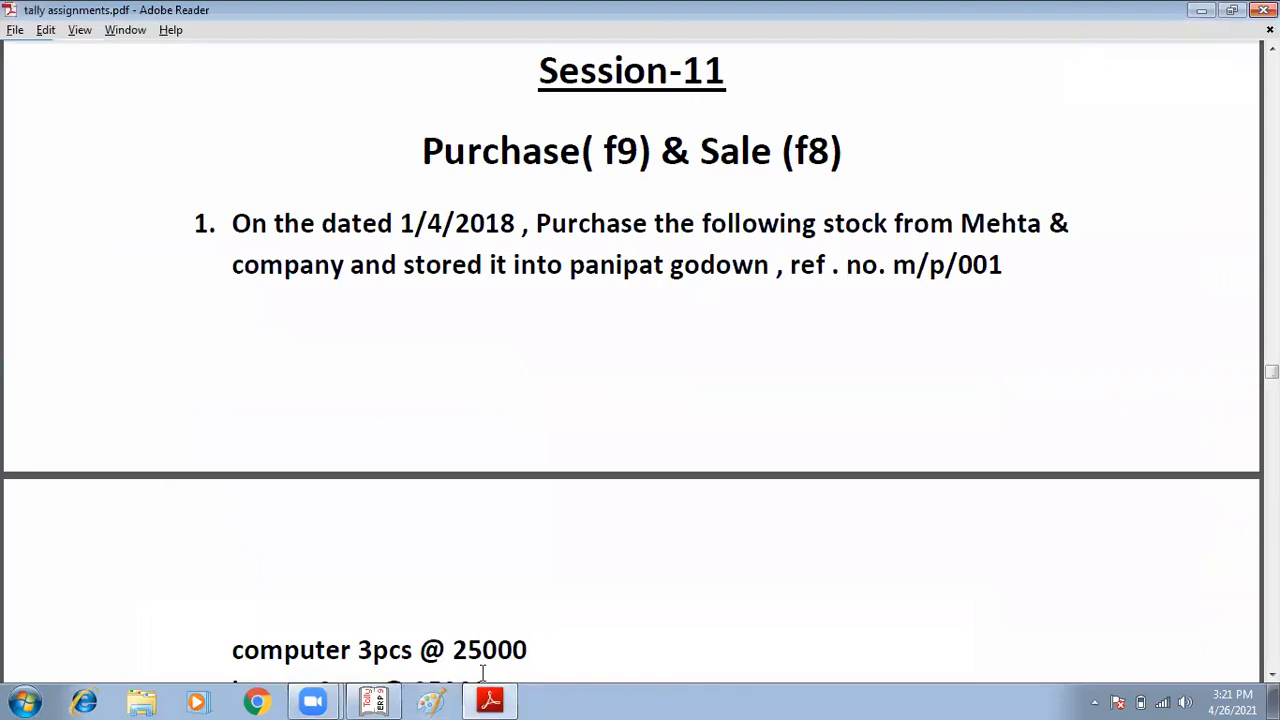
- Paste the latest chat screenshot into a new Paint picture and save it as a JPEG named 13
{"action": "mouse_move", "coordinate": [483, 672]}
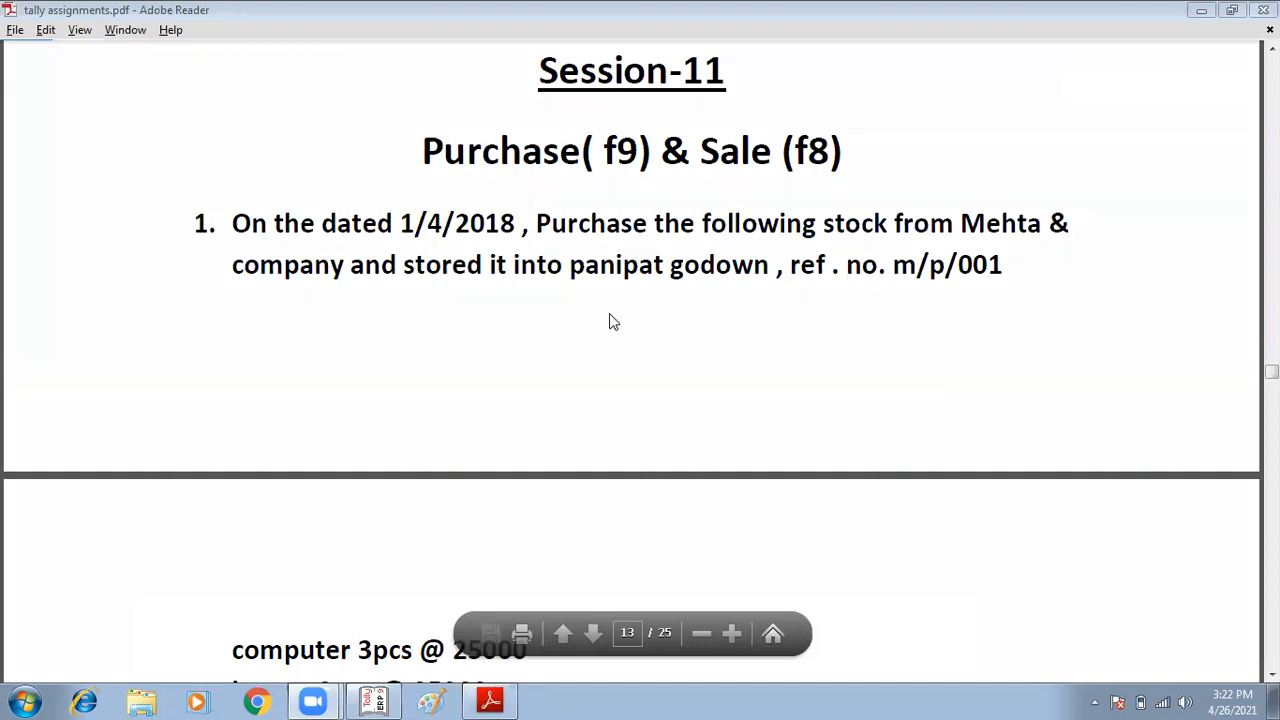
{"action": "left_click", "coordinate": [443, 697]}
{"action": "key", "text": "ctrl+v"}
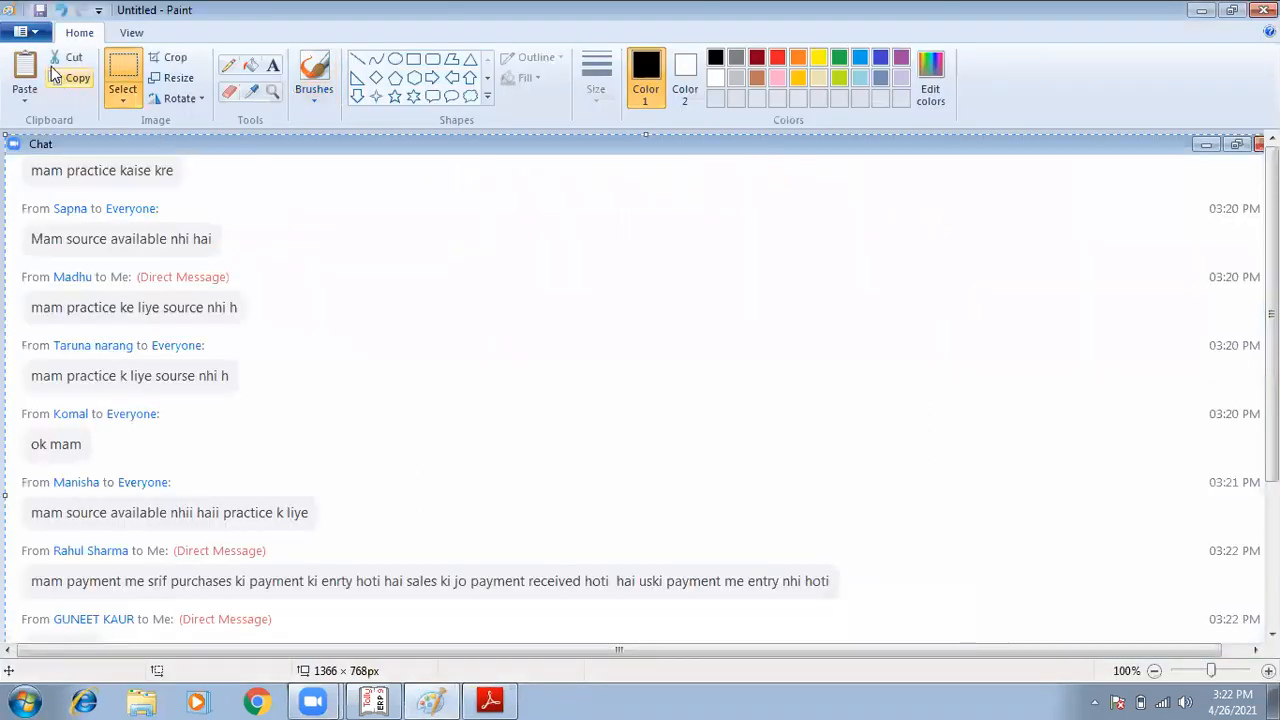
{"action": "left_click", "coordinate": [20, 31]}
{"action": "mouse_move", "coordinate": [101, 189]}
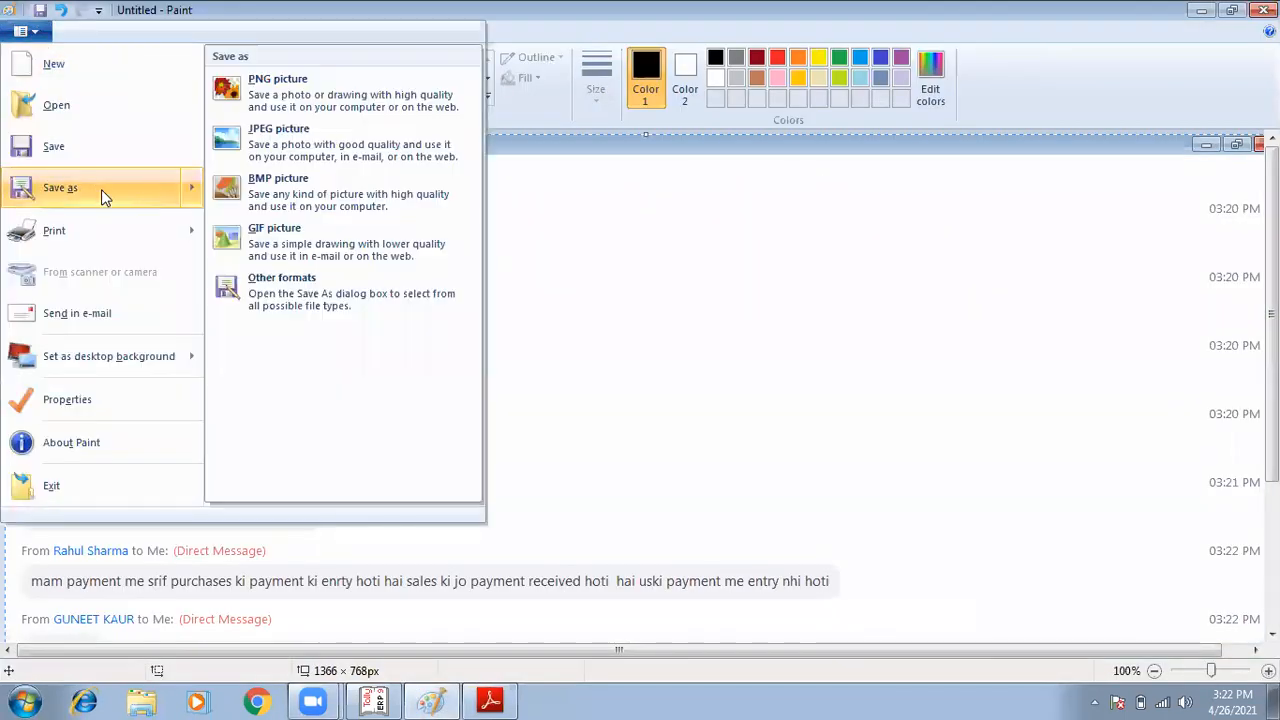
{"action": "left_click", "coordinate": [294, 129]}
{"action": "type", "text": "13"}
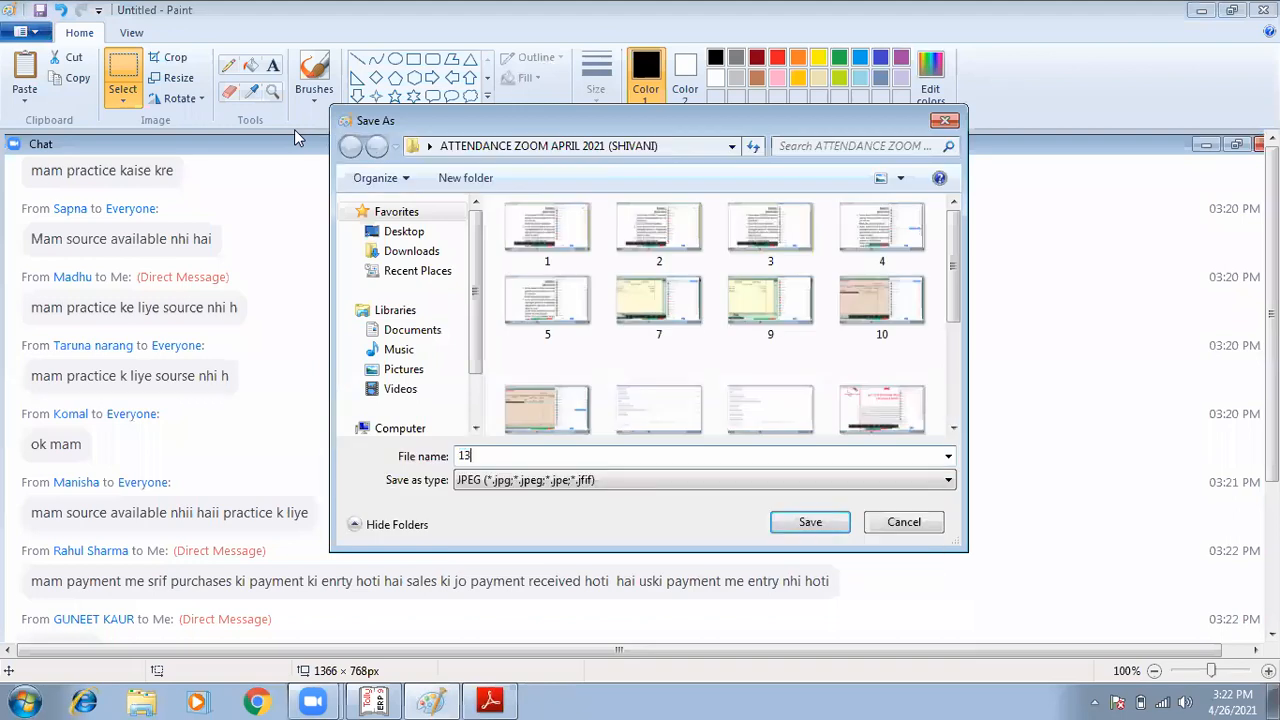
{"action": "key", "text": "Return"}
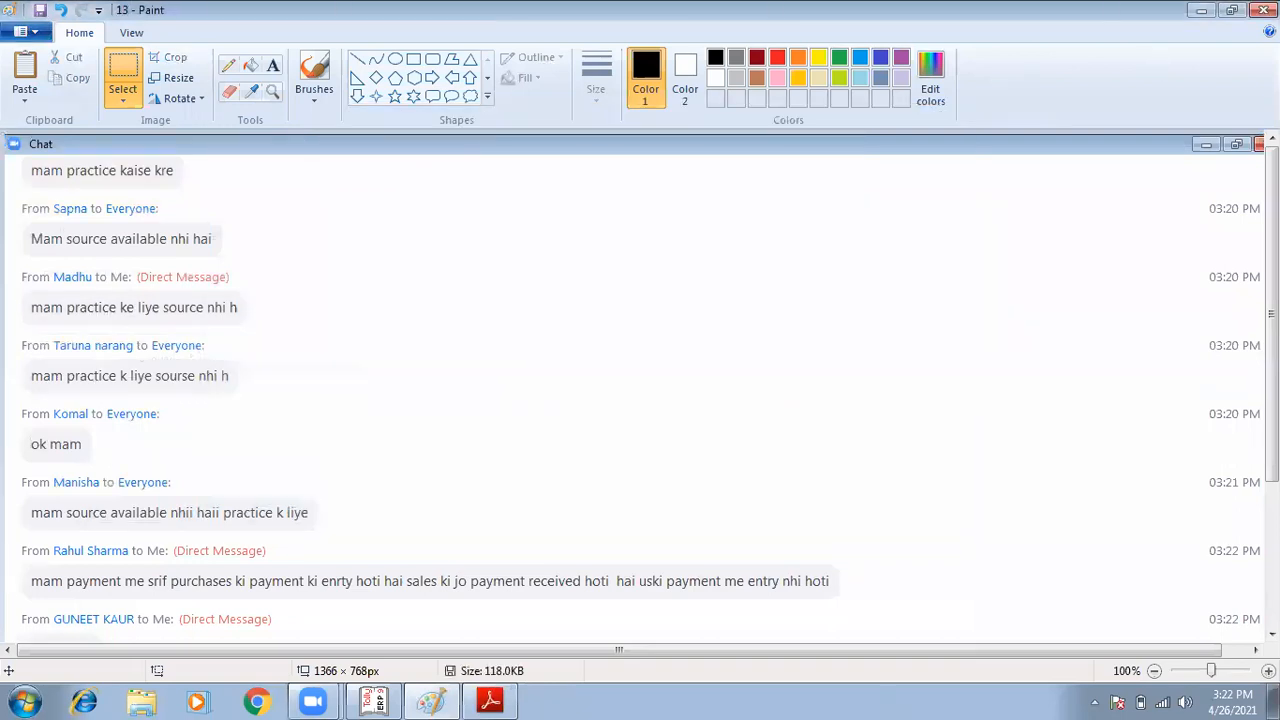
- Minimize the Tally.ERP 9 window to reach the desktop and launch Google Chrome
{"action": "left_click", "coordinate": [490, 700]}
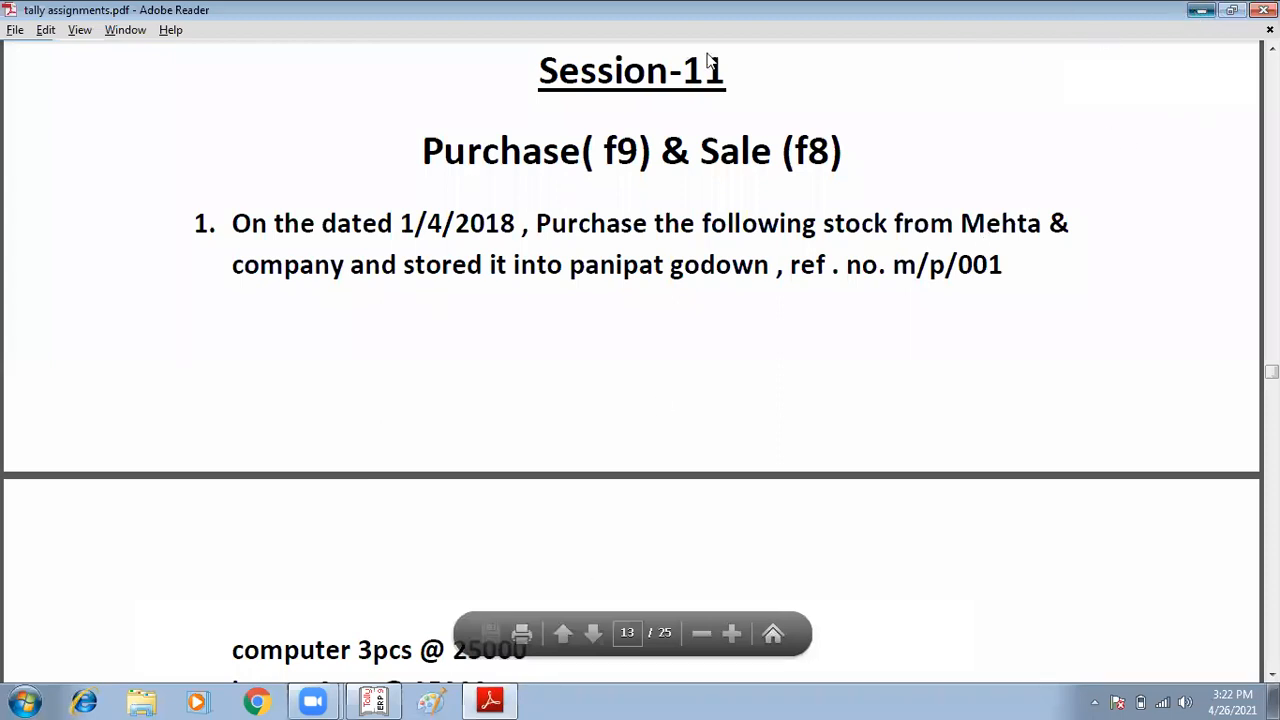
{"action": "key", "text": "alt+Tab"}
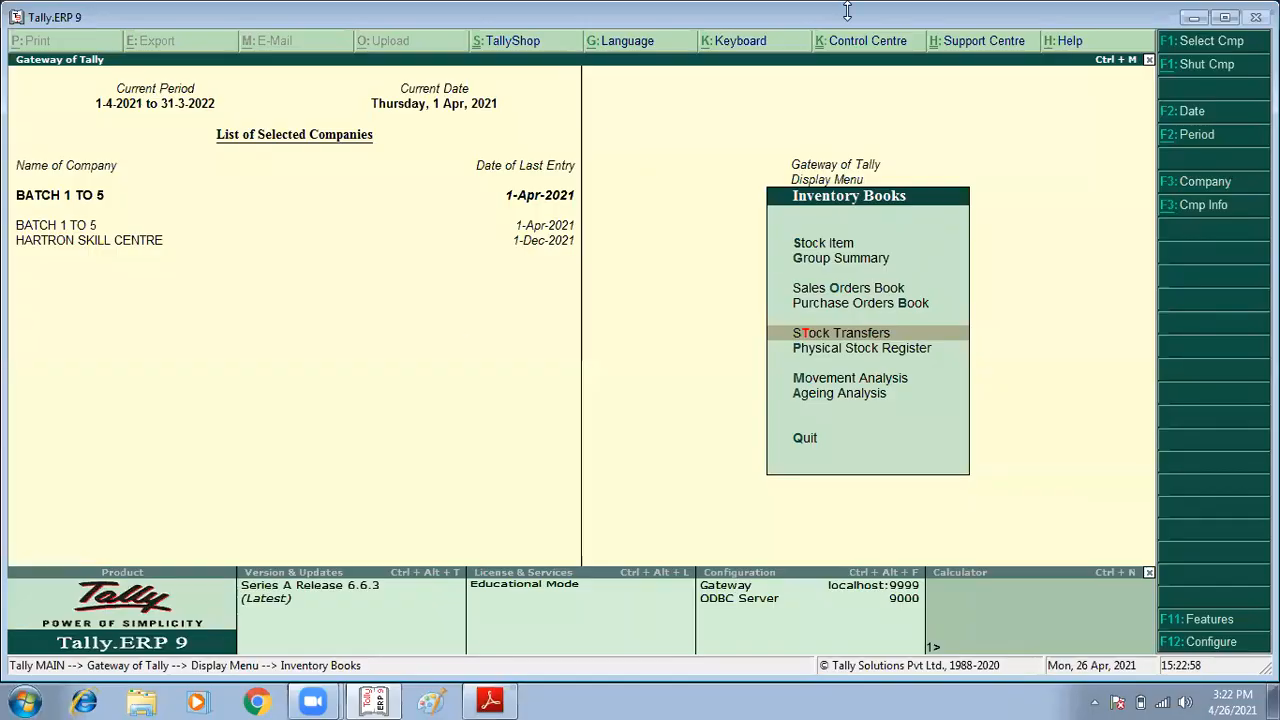
{"action": "left_click", "coordinate": [1191, 18]}
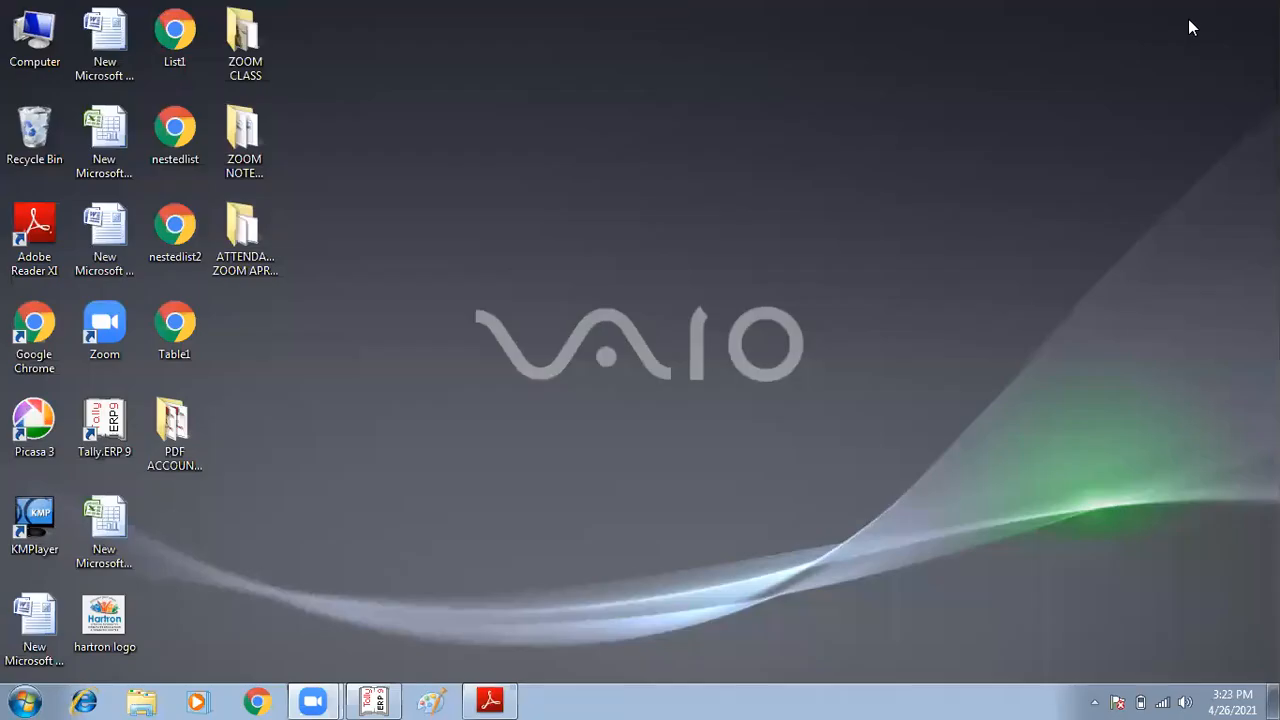
{"action": "double_click", "coordinate": [274, 171]}
{"action": "left_click", "coordinate": [258, 701]}
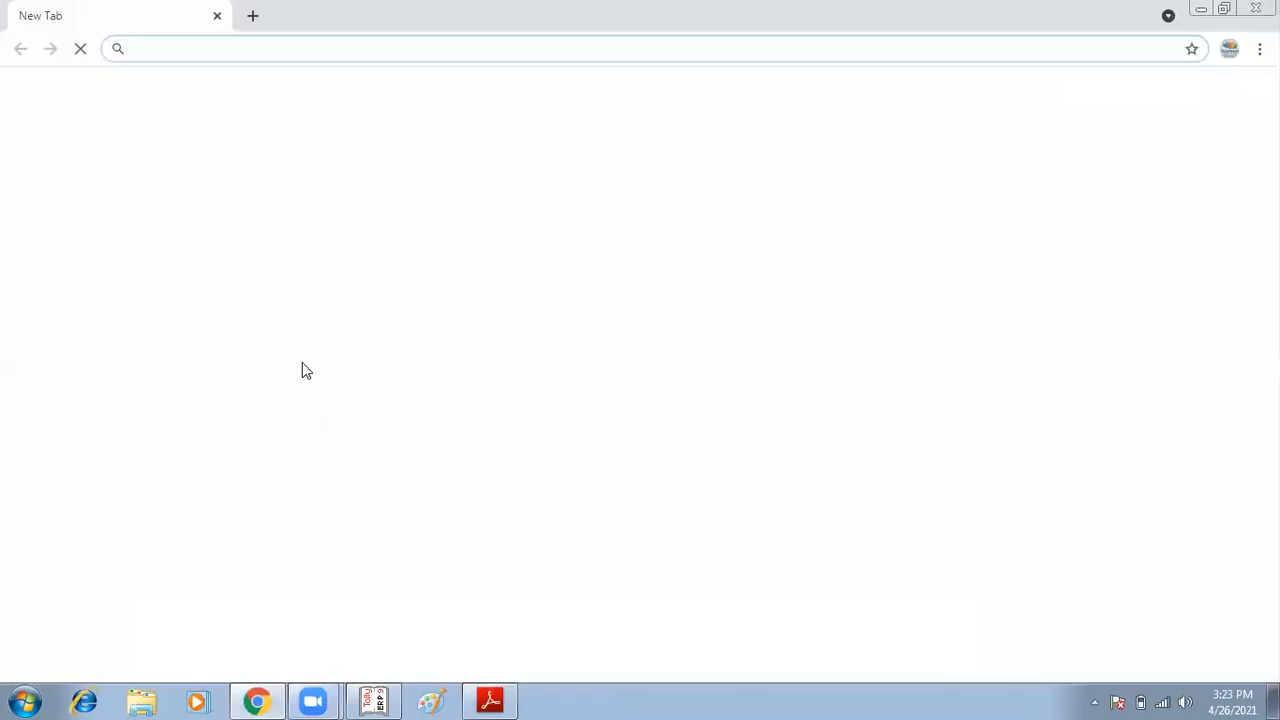
- Search Google for "TALLY GST"
{"action": "type", "text": "TALLY"}
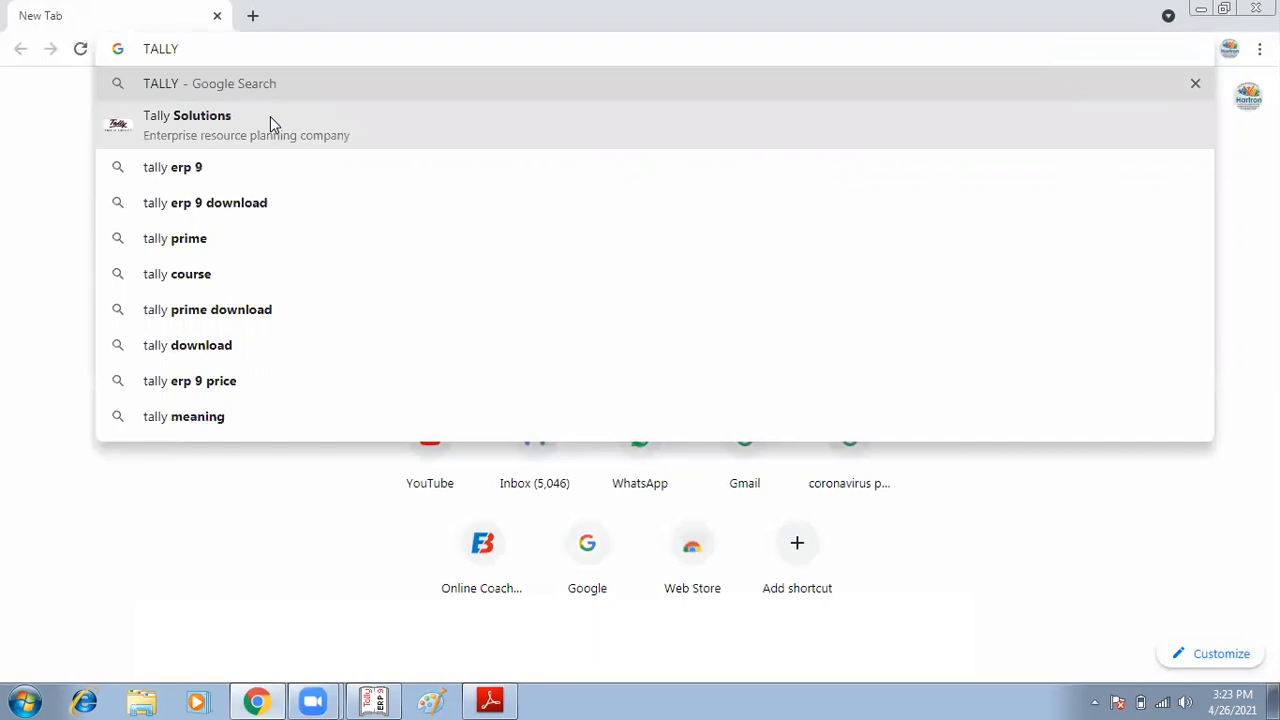
{"action": "key", "text": "BackSpace"}
{"action": "key", "text": "BackSpace"}
{"action": "key", "text": "BackSpace"}
{"action": "key", "text": "BackSpace"}
{"action": "key", "text": "BackSpace"}
{"action": "type", "text": "TA"}
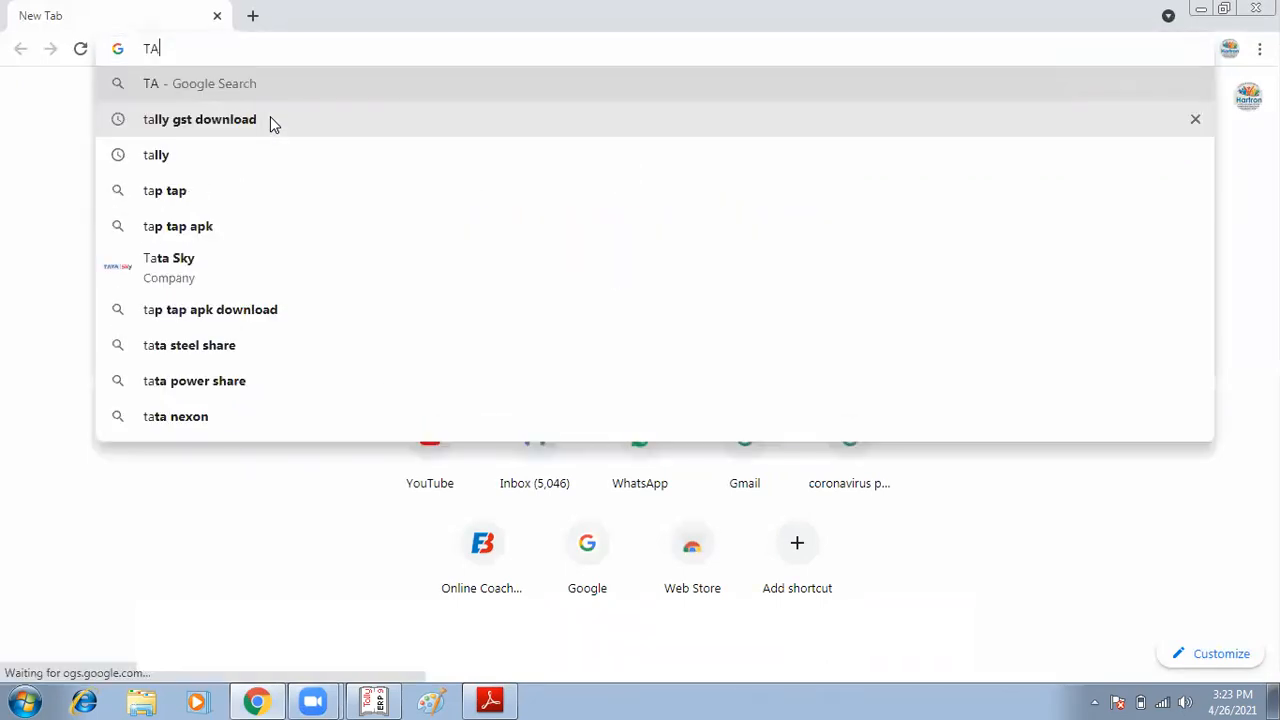
{"action": "type", "text": "LLY GST"}
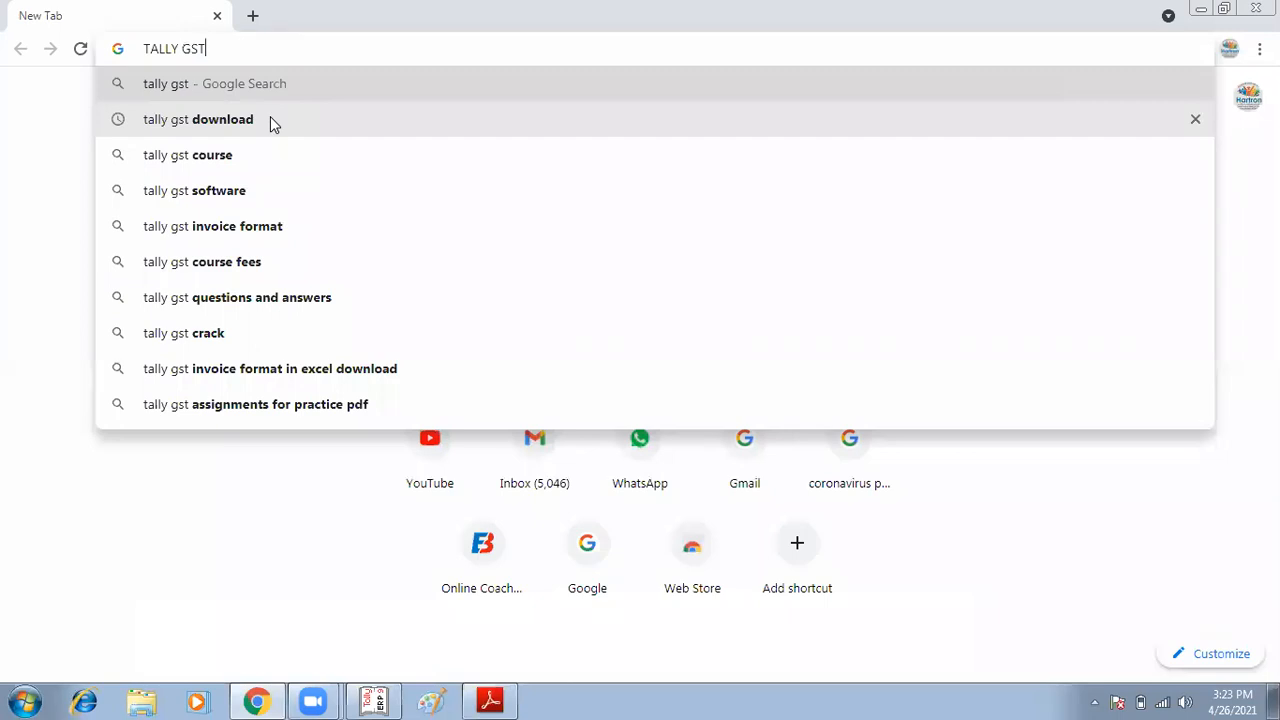
{"action": "key", "text": "Return"}
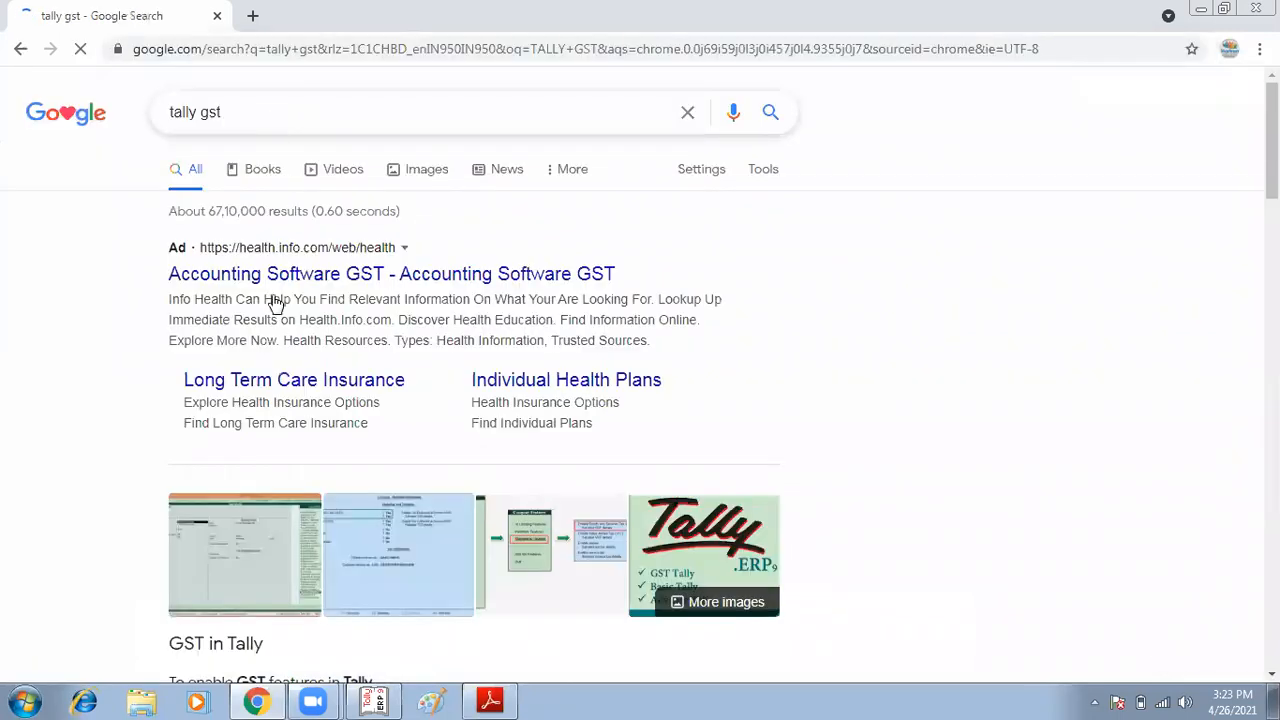
- Open the Tally Solutions "GST Software | Download Free Trial" result and go to the site's Download page
{"action": "scroll", "coordinate": [332, 417], "scroll_direction": "down", "scroll_amount": 7}
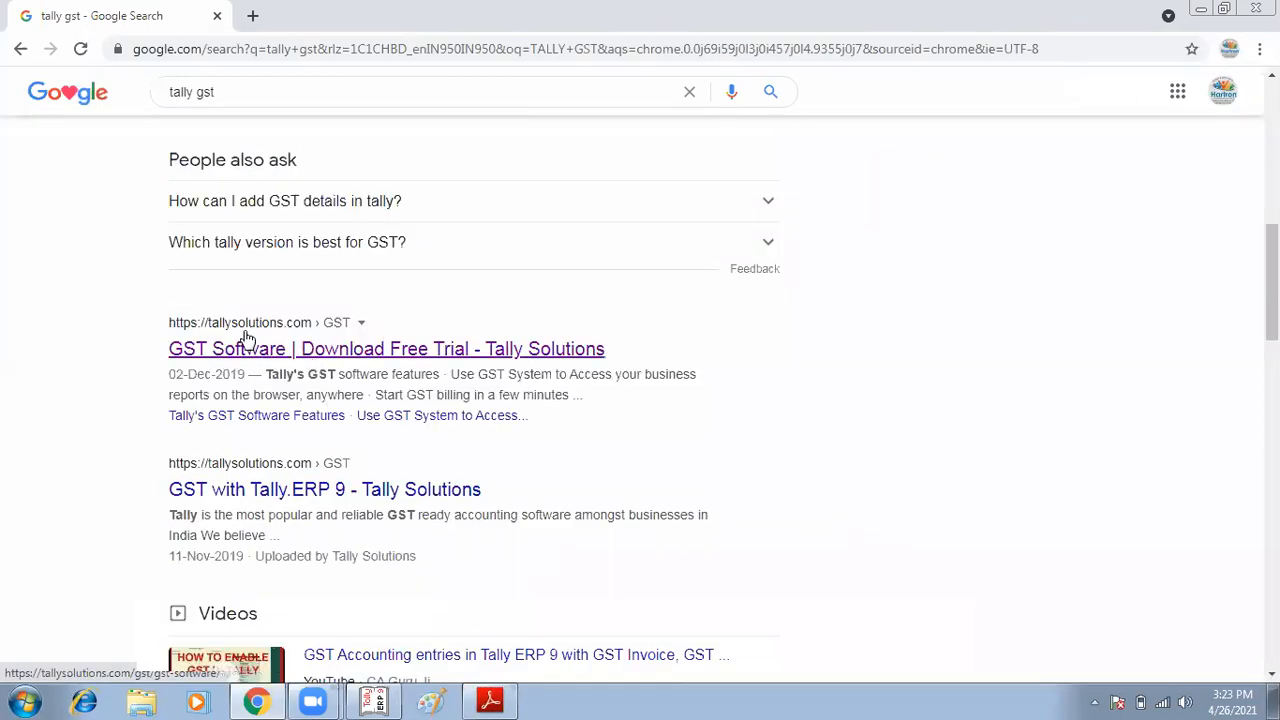
{"action": "left_click", "coordinate": [320, 352]}
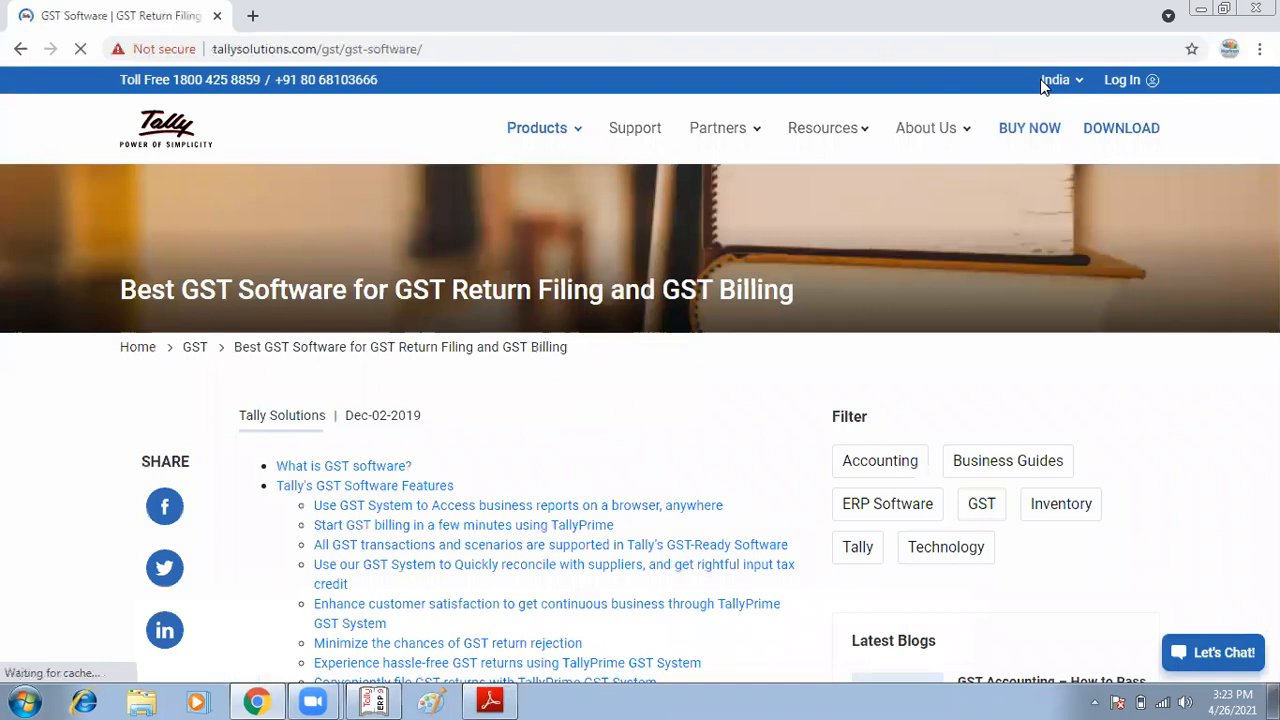
{"action": "left_click", "coordinate": [1120, 133]}
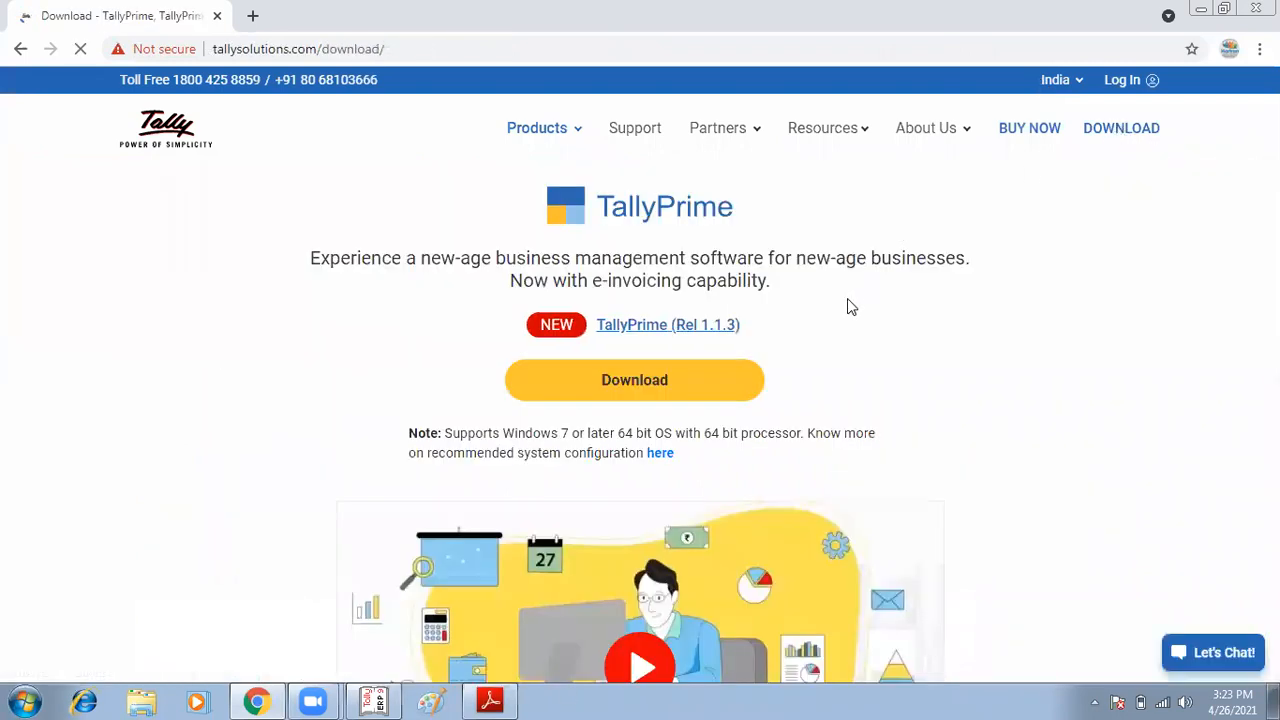
- Open the previous versions page from the Tally downloads and locate the Install a Previous Version section
{"action": "scroll", "coordinate": [846, 306], "scroll_direction": "down", "scroll_amount": 2}
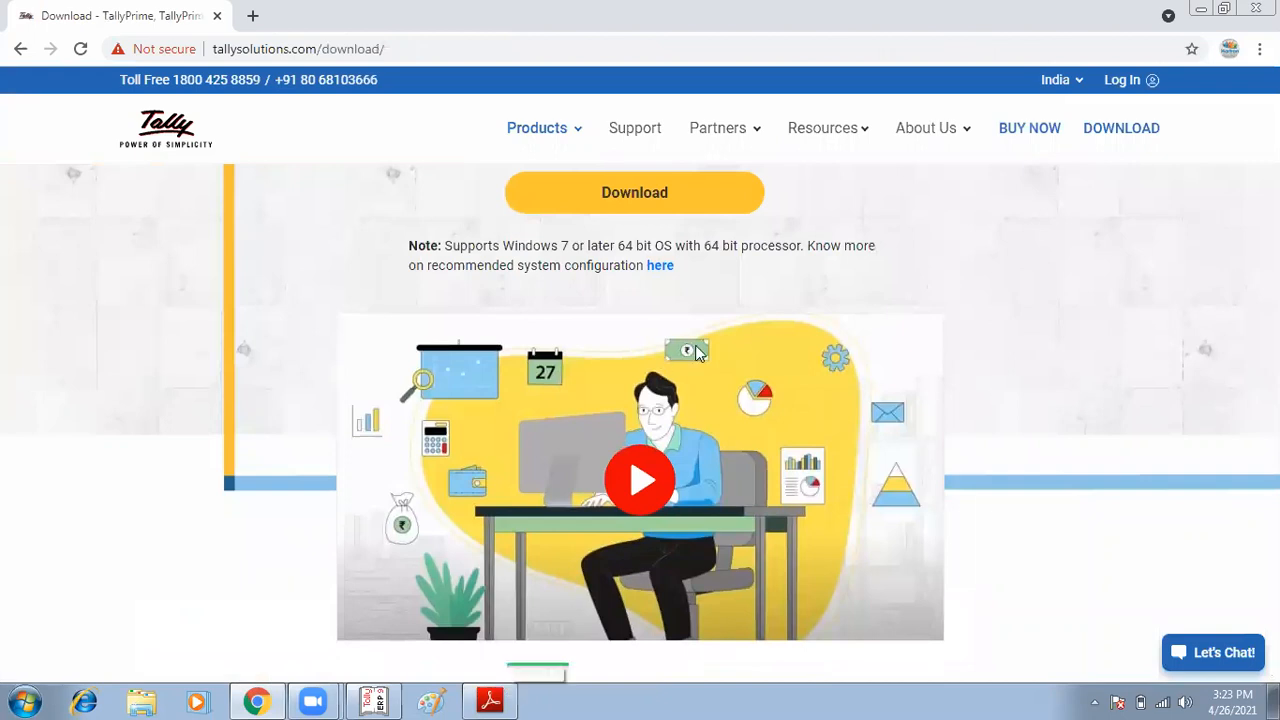
{"action": "scroll", "coordinate": [695, 347], "scroll_direction": "down", "scroll_amount": 3}
{"action": "scroll", "coordinate": [700, 370], "scroll_direction": "down", "scroll_amount": 2}
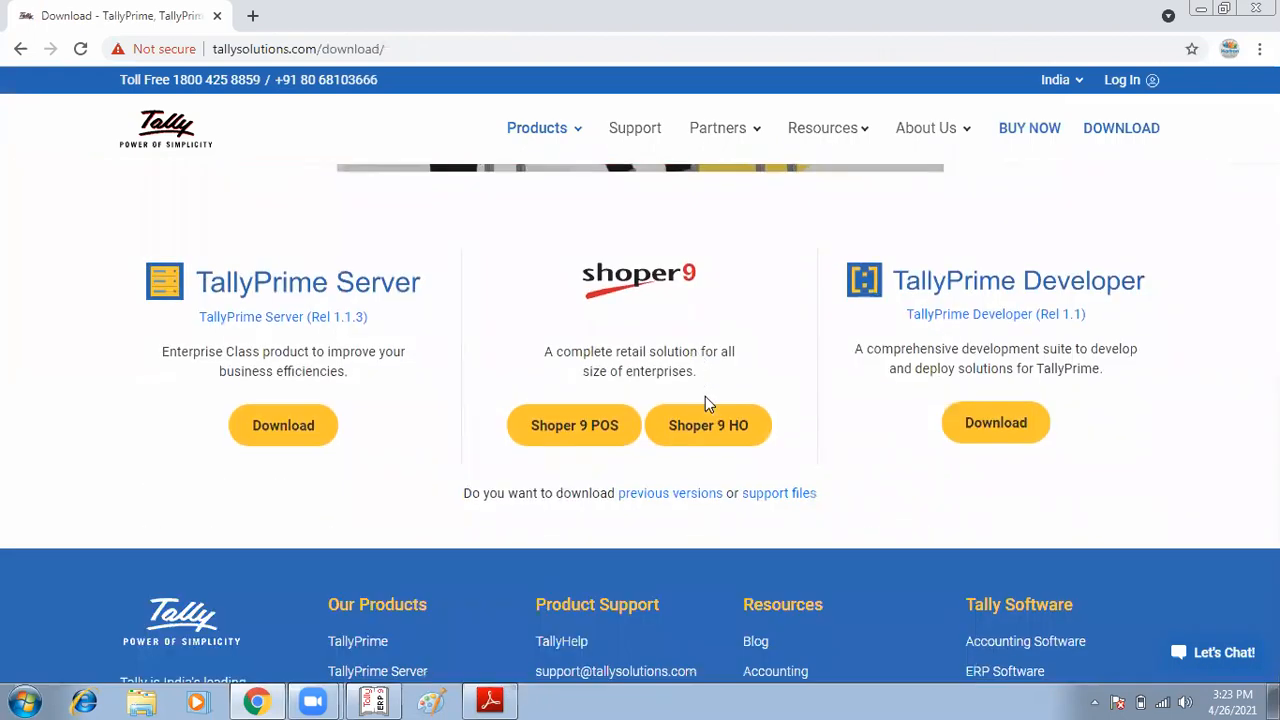
{"action": "left_click", "coordinate": [675, 495]}
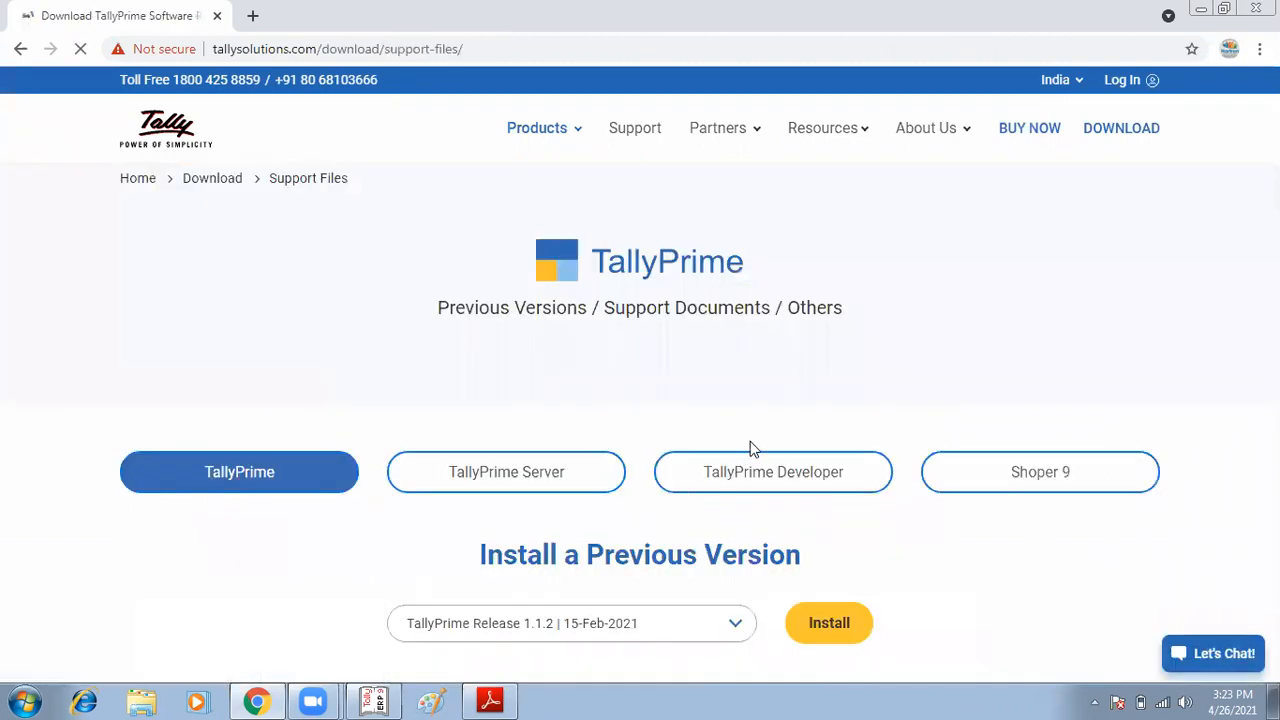
{"action": "scroll", "coordinate": [760, 470], "scroll_direction": "down", "scroll_amount": 1}
{"action": "scroll", "coordinate": [767, 509], "scroll_direction": "down", "scroll_amount": 2}
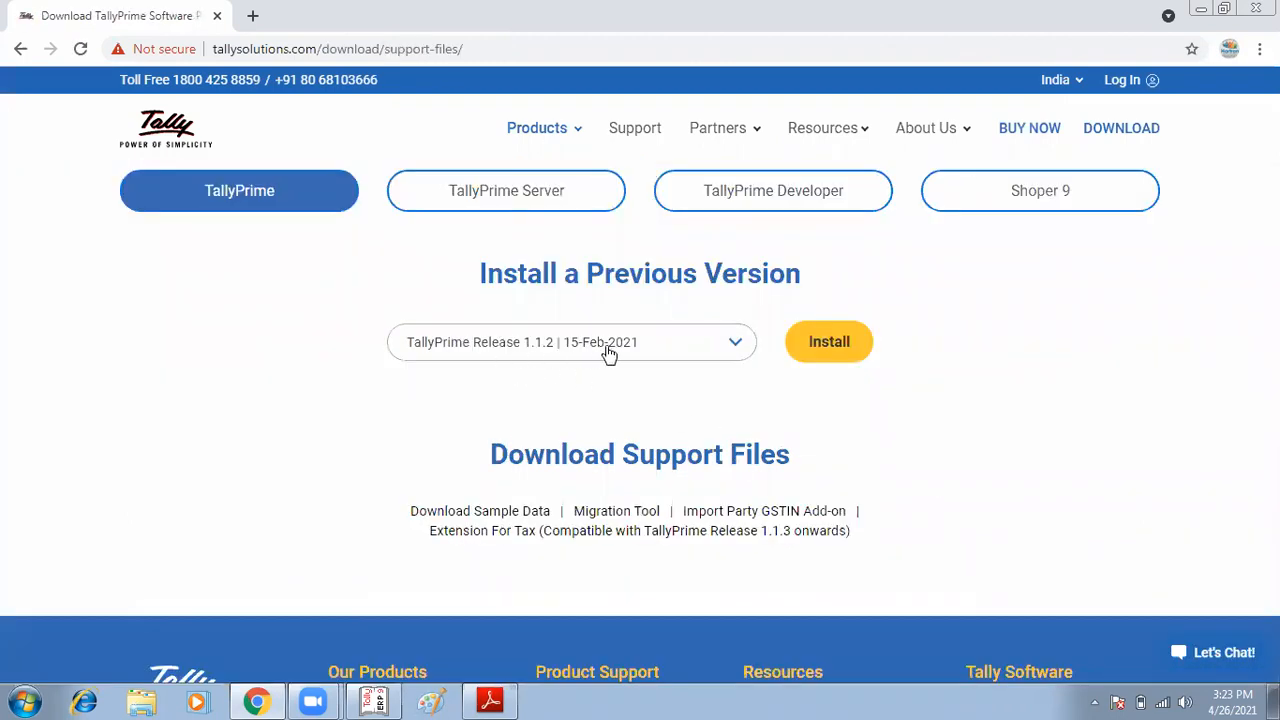
- Download the Tally.ERP 9 Release 6.6.3 | 13-Jul-2020 installer and run the downloaded setup (2).exe
{"action": "left_click", "coordinate": [733, 346]}
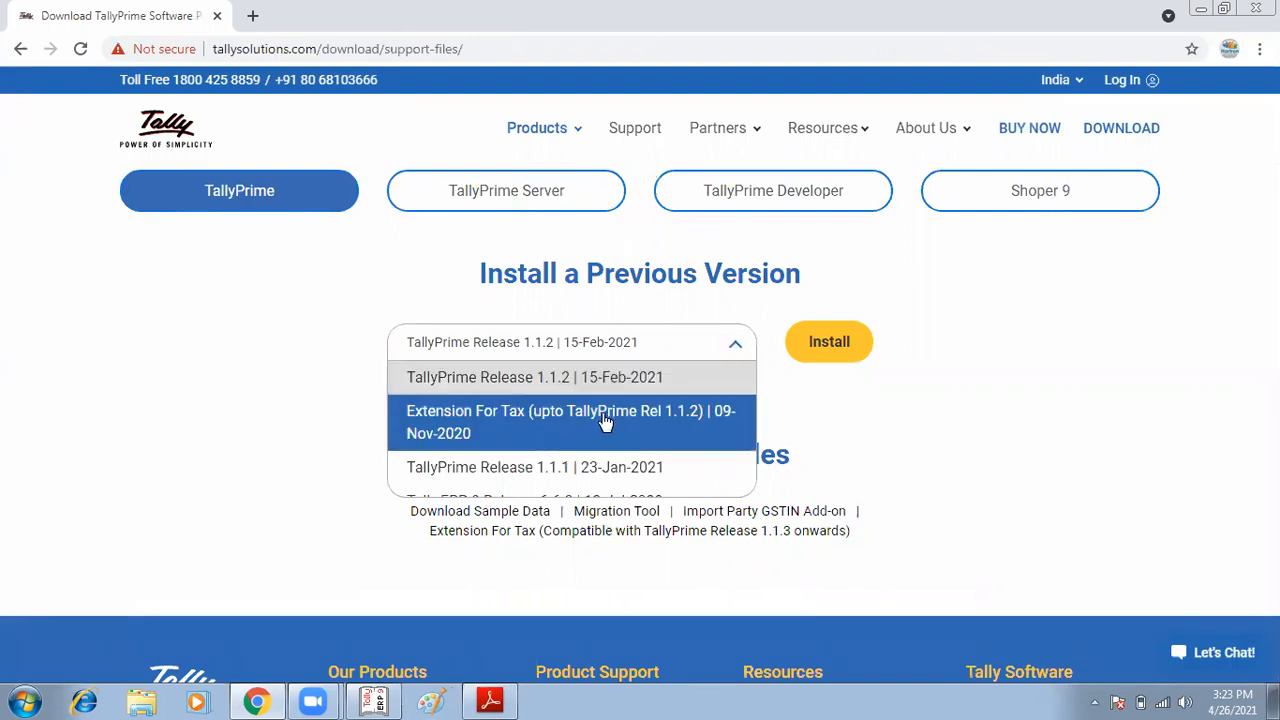
{"action": "scroll", "coordinate": [607, 418], "scroll_direction": "down", "scroll_amount": 2}
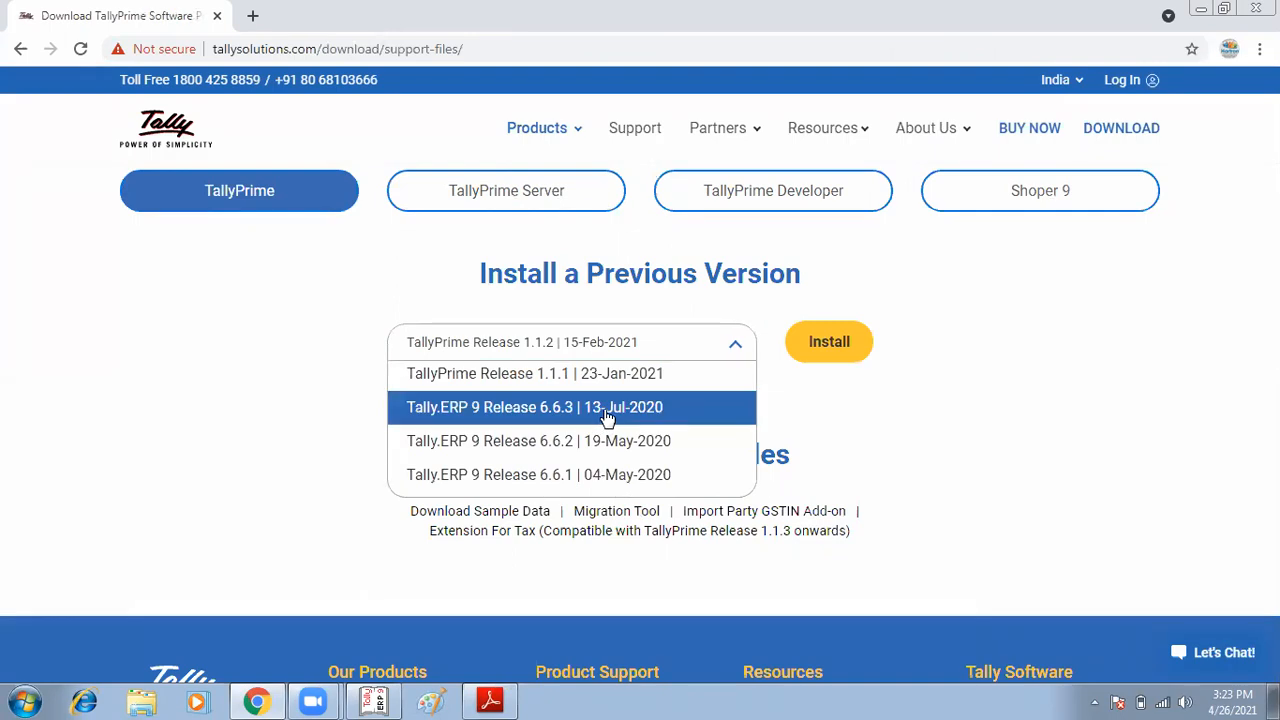
{"action": "left_click", "coordinate": [607, 418]}
{"action": "left_click", "coordinate": [820, 345]}
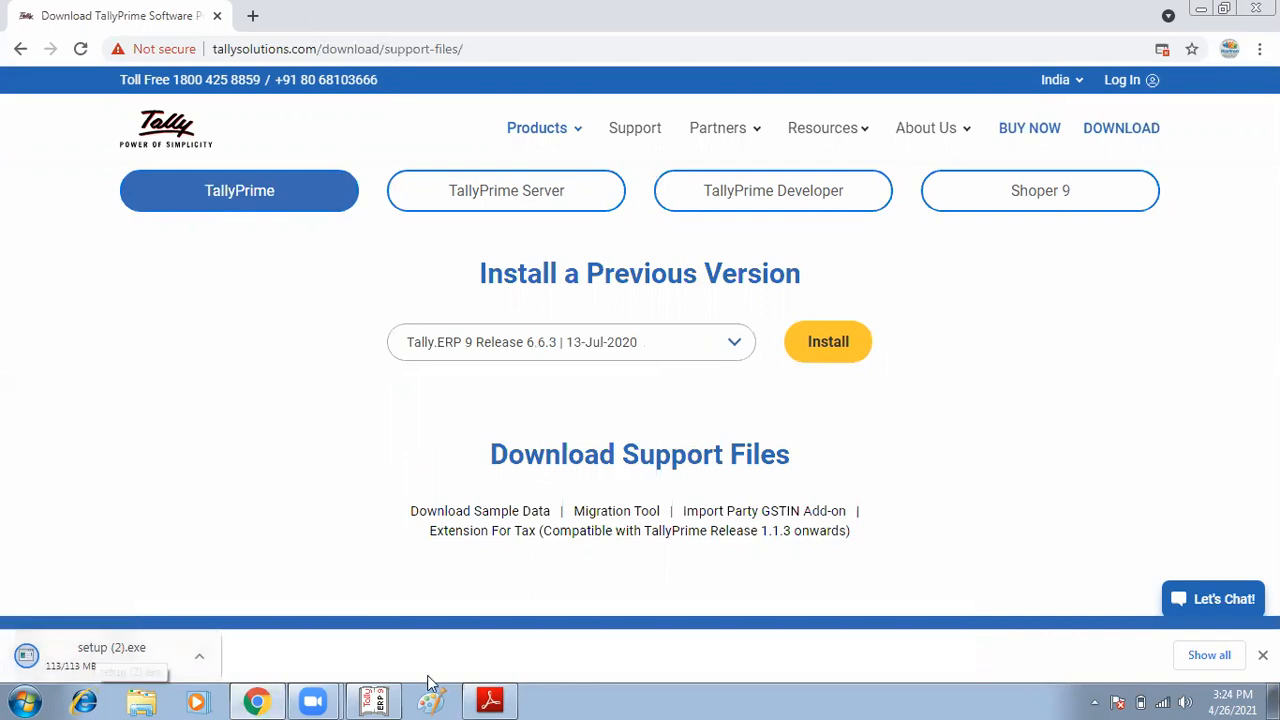
{"action": "left_click", "coordinate": [92, 656]}
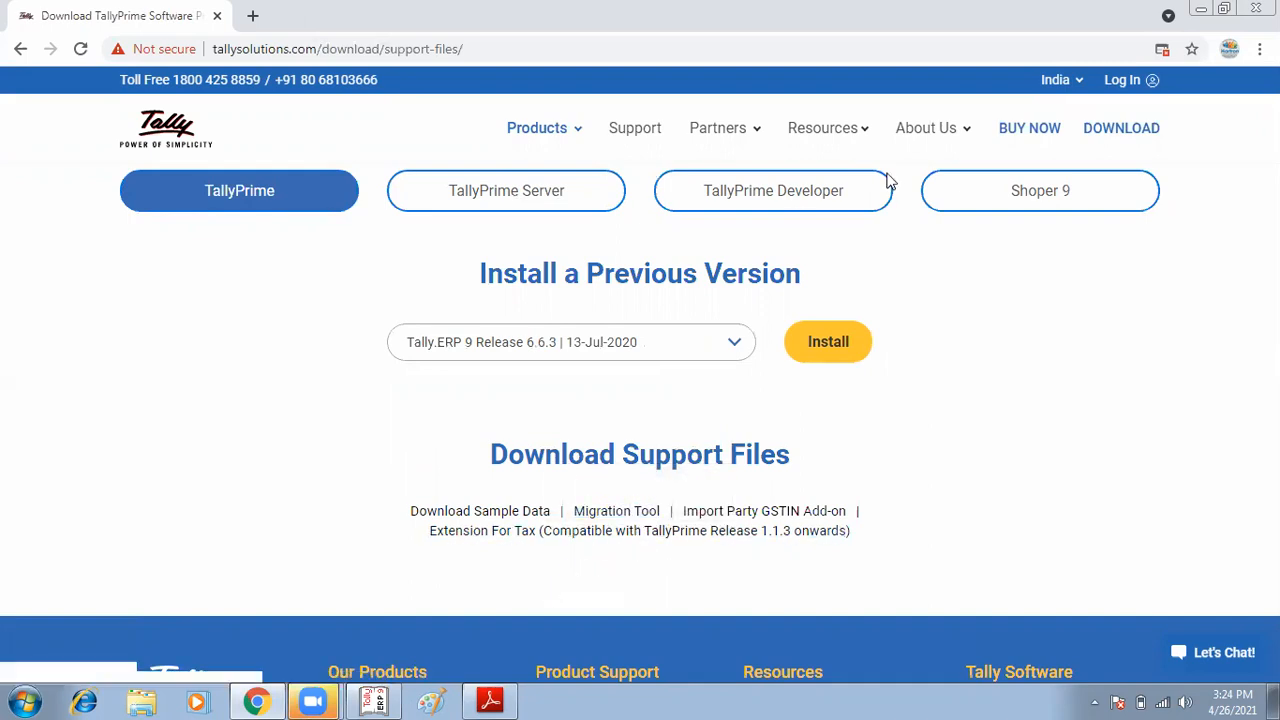
- Minimize Chrome to check for the running Tally.ERP 9 window, then return to Chrome and open its downloads list
{"action": "left_click", "coordinate": [1201, 10]}
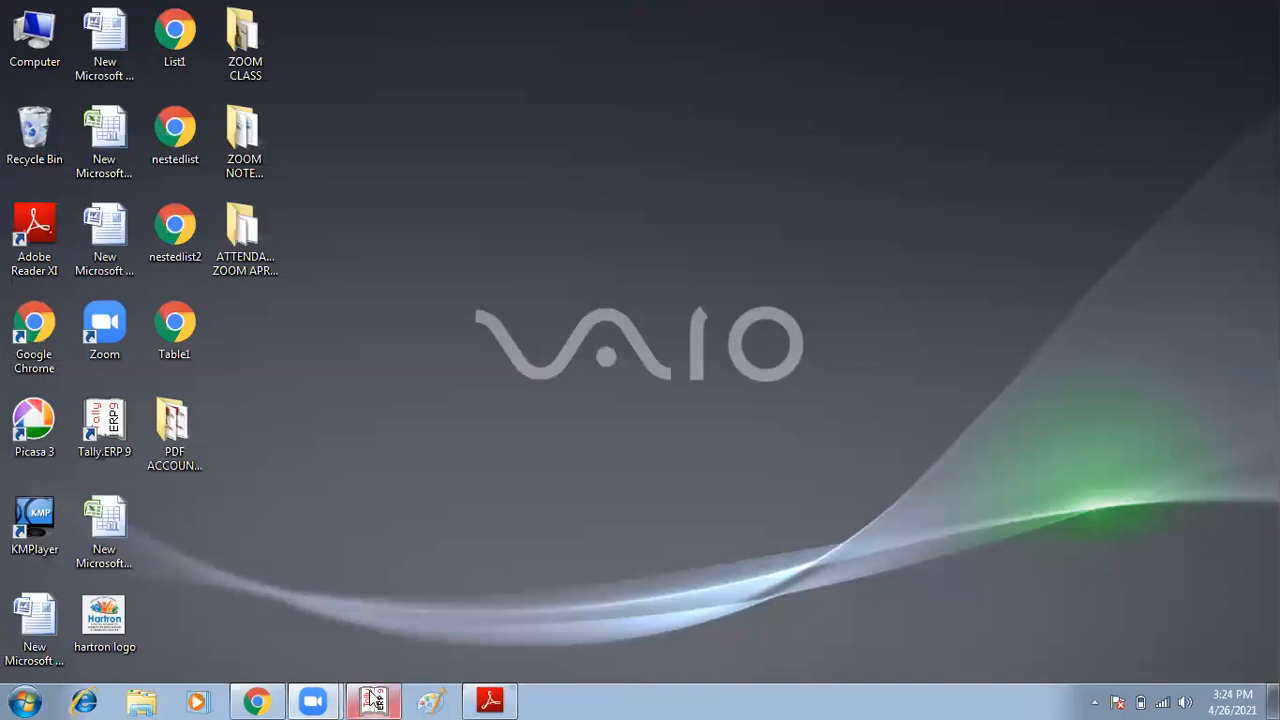
{"action": "mouse_move", "coordinate": [372, 700]}
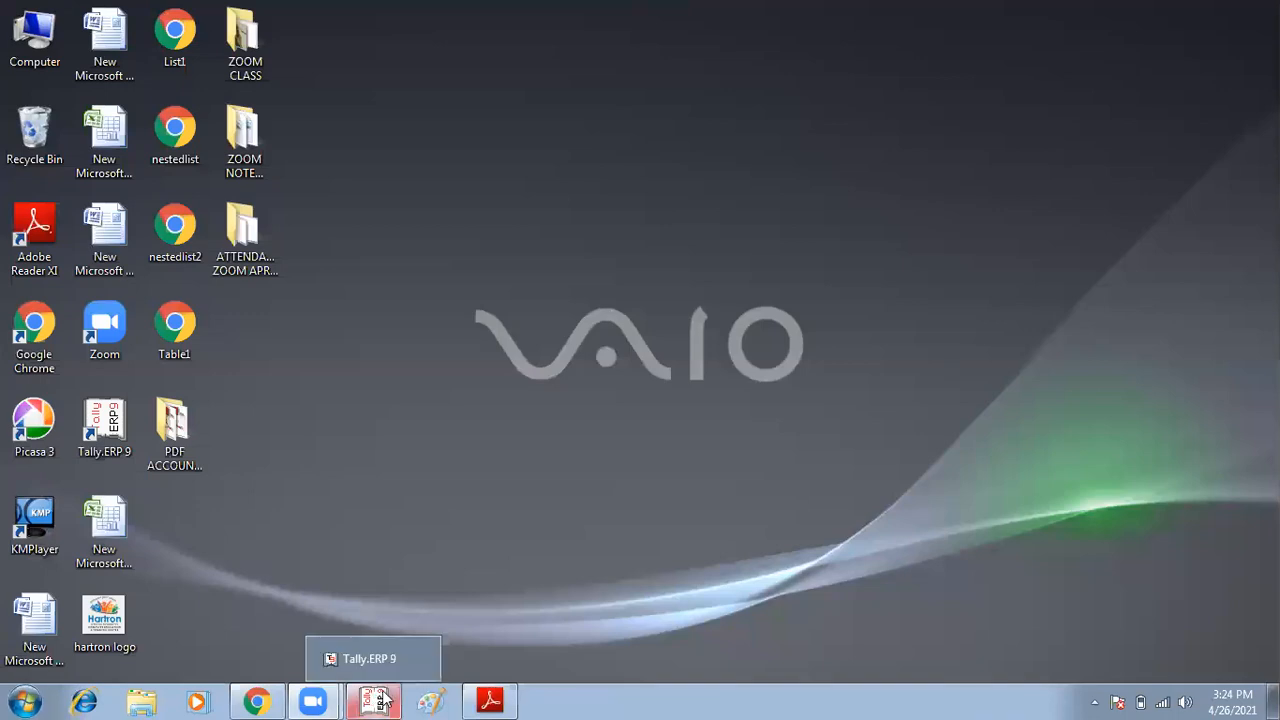
{"action": "left_click", "coordinate": [257, 700]}
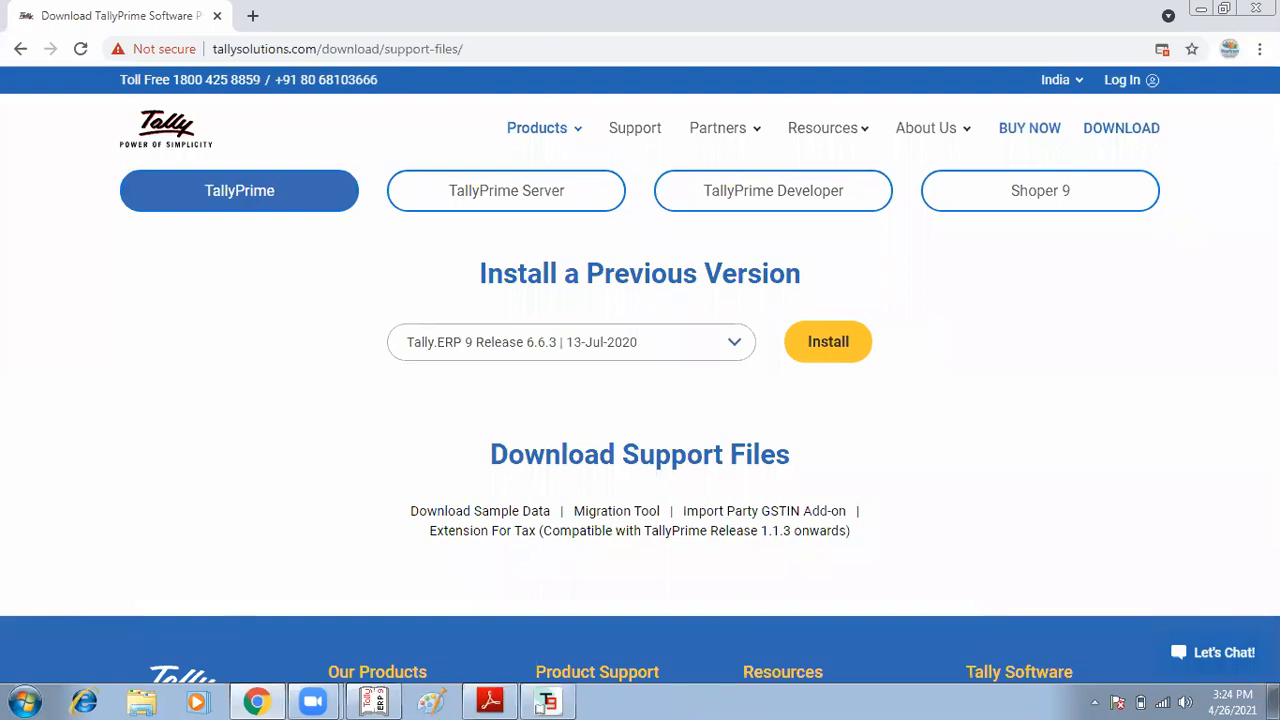
{"action": "left_click", "coordinate": [1260, 48]}
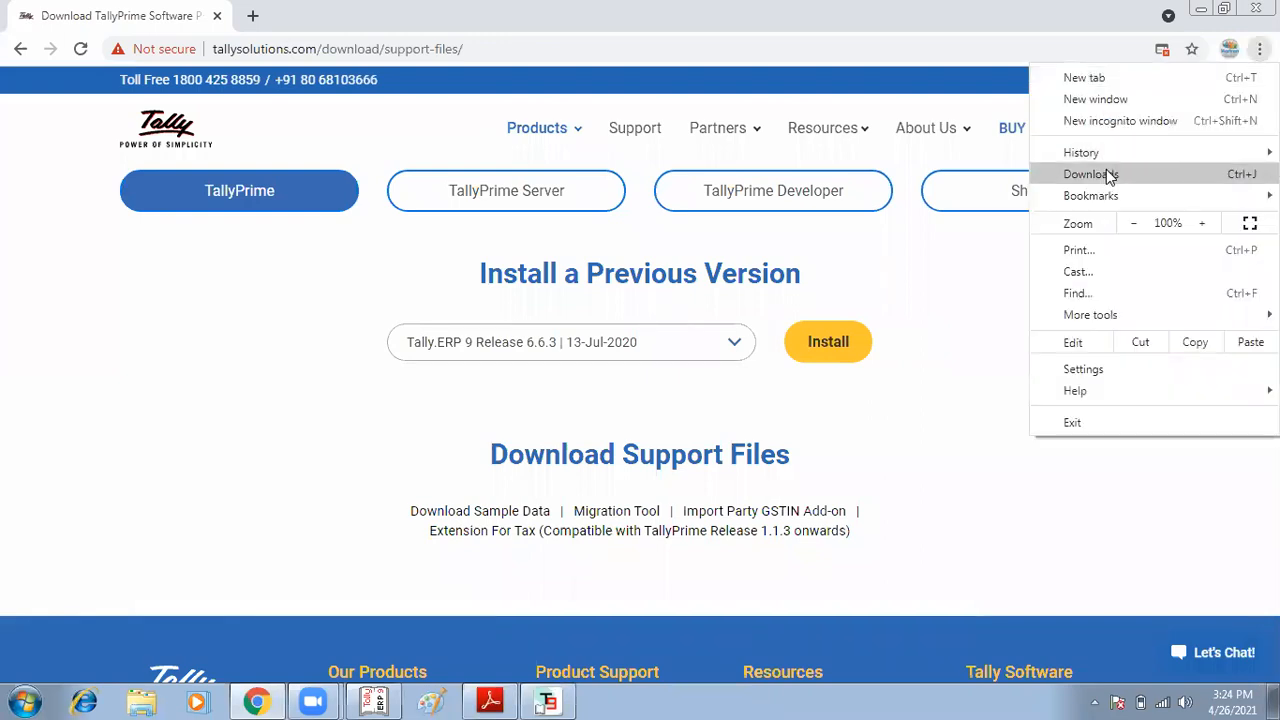
{"action": "left_click", "coordinate": [1106, 172]}
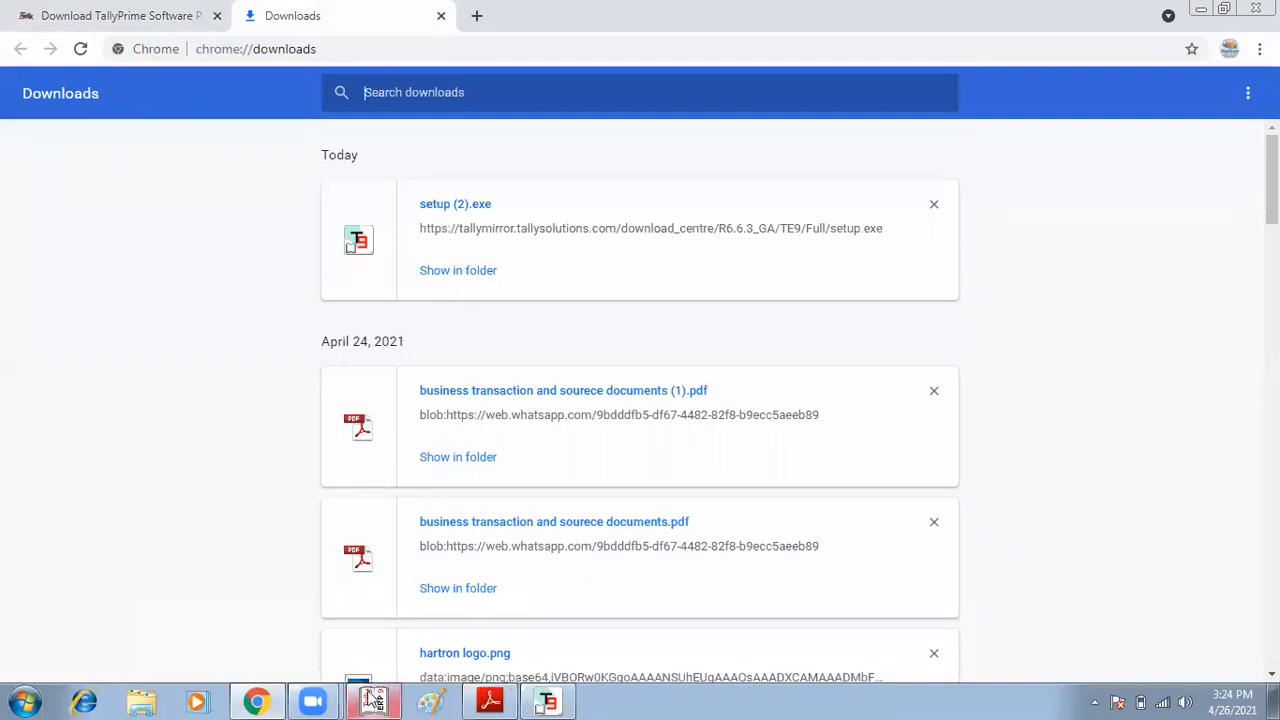
- Switch to Tally.ERP 9, back out through the Gateway of Tally and return to the Chrome downloads list
{"action": "left_click", "coordinate": [373, 700]}
{"action": "key", "text": "Escape"}
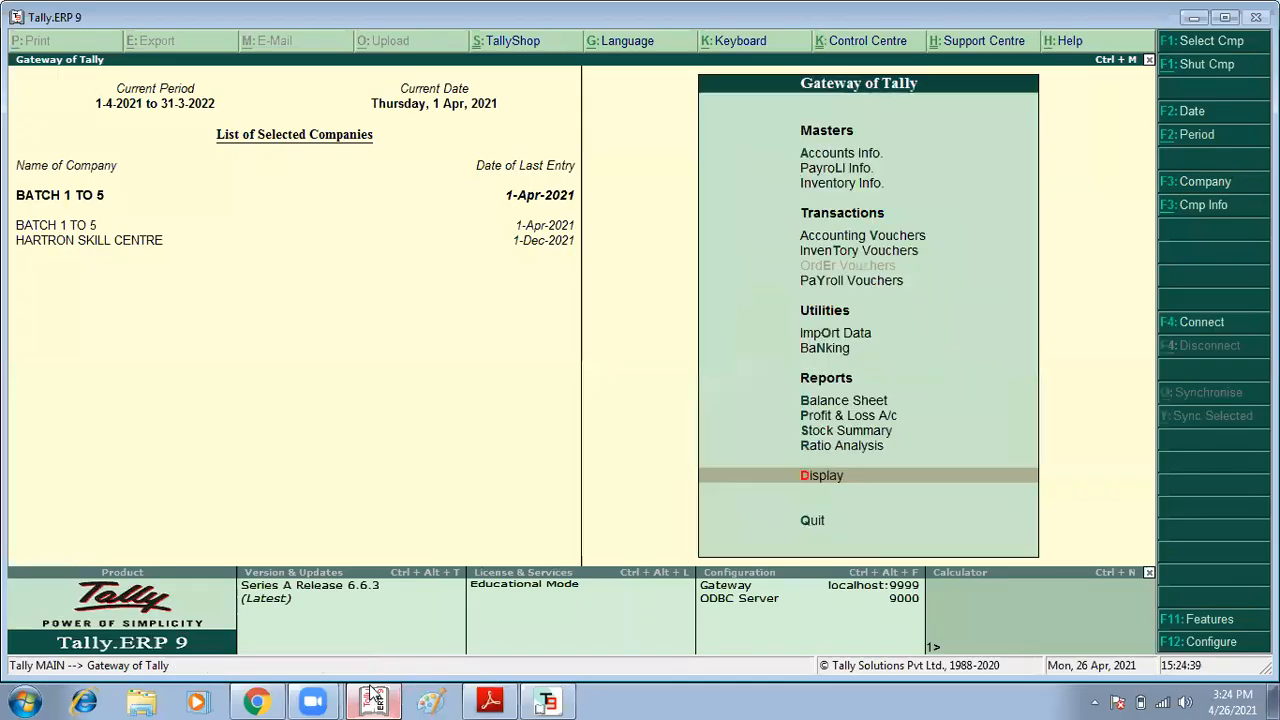
{"action": "key", "text": "Escape"}
{"action": "left_click", "coordinate": [373, 700]}
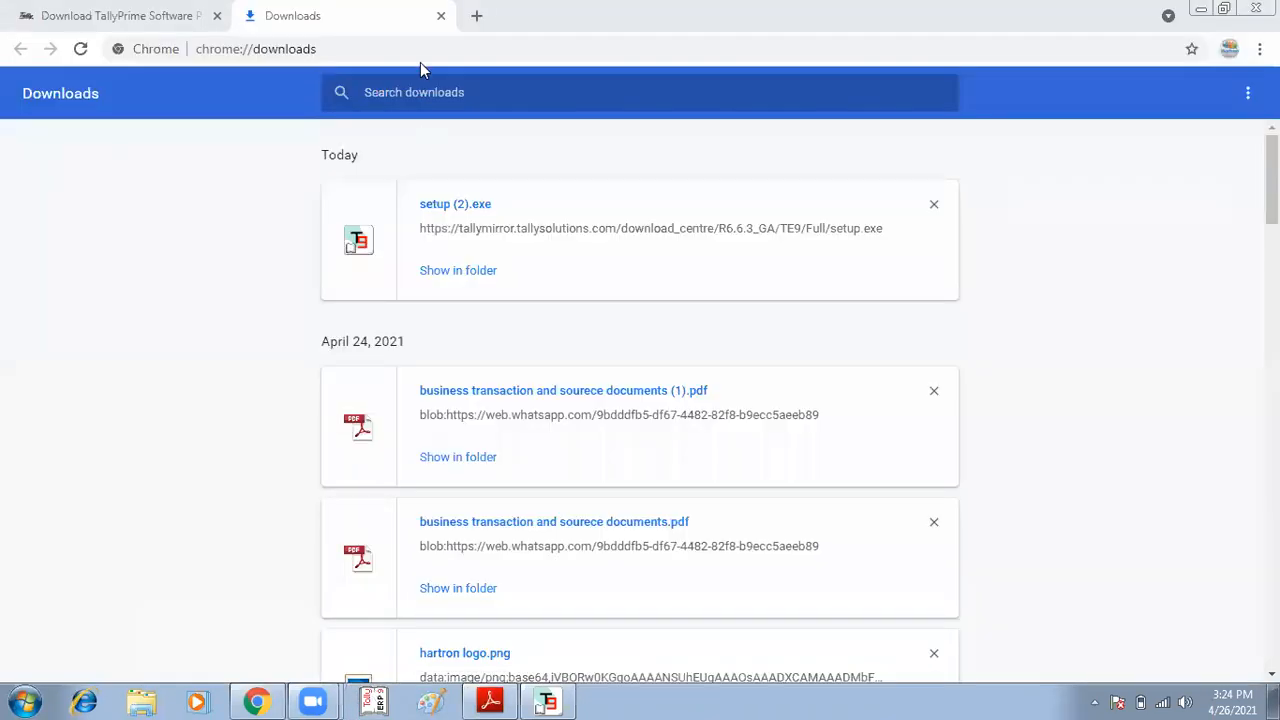
- Show setup (2).exe in the Downloads folder, run it and bring up its Tally.ERP 9 Installer window
{"action": "left_click", "coordinate": [462, 276]}
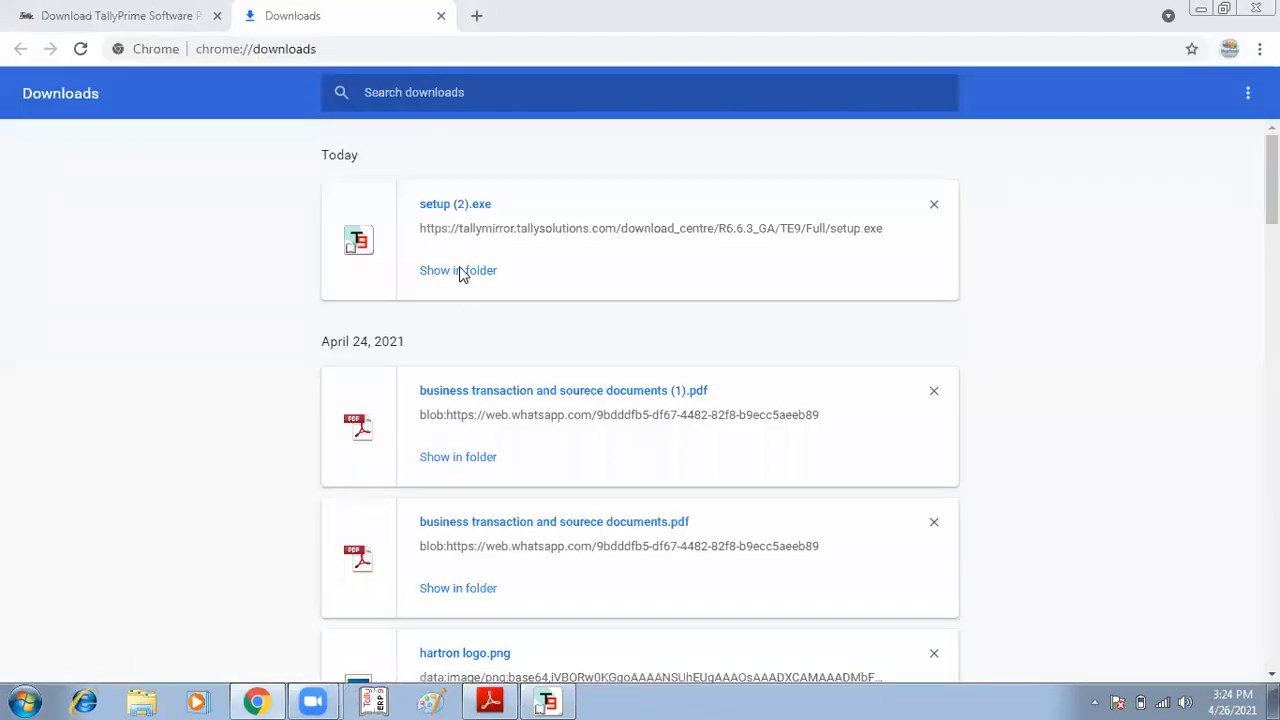
{"action": "double_click", "coordinate": [230, 417]}
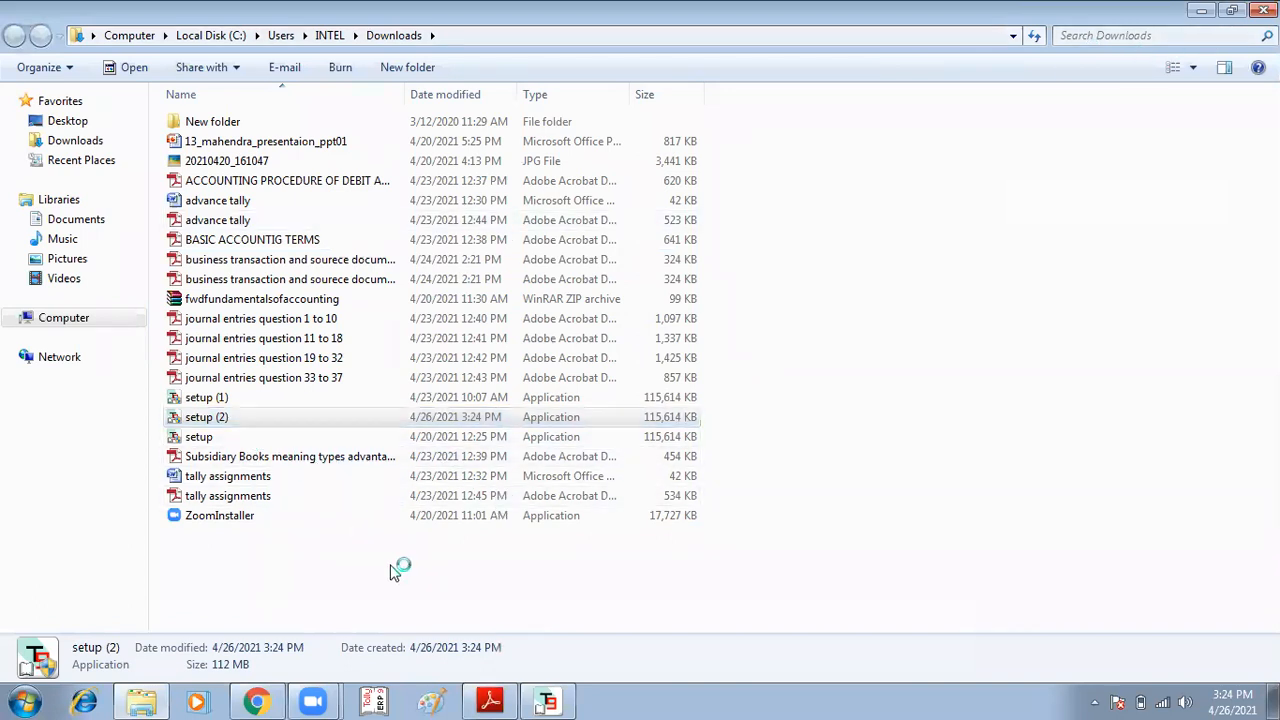
{"action": "left_click", "coordinate": [555, 700]}
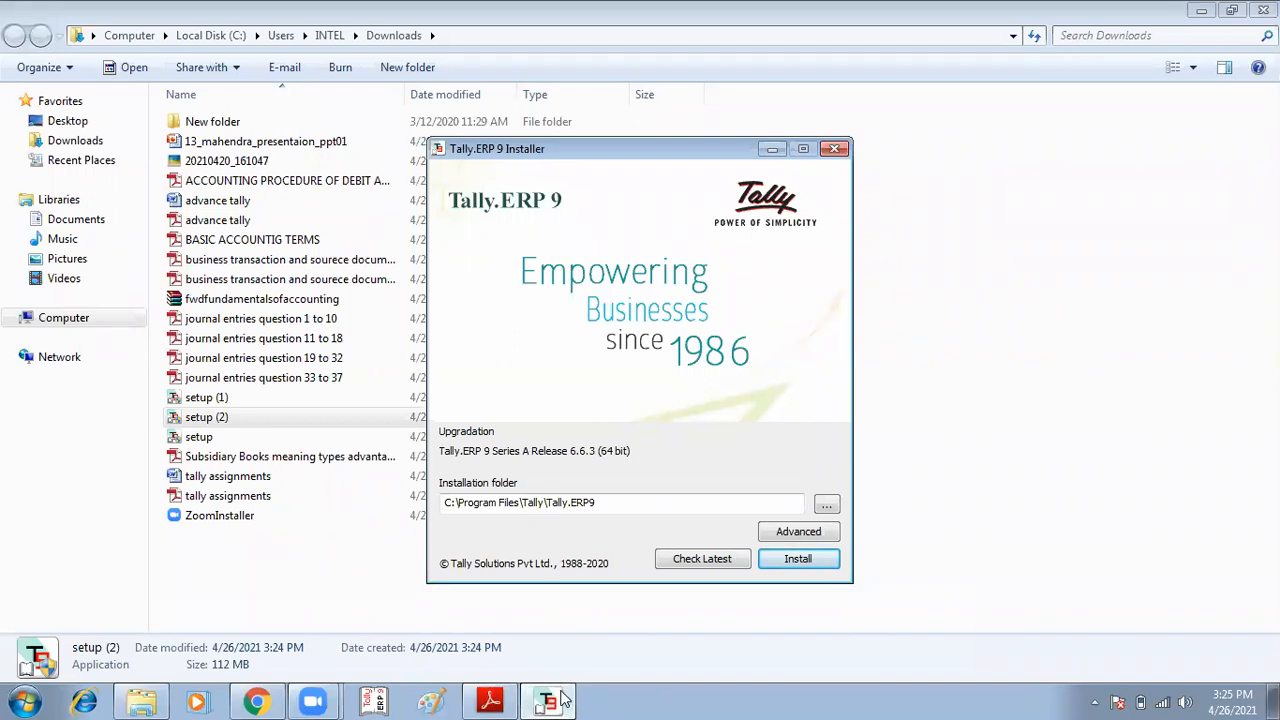
{"action": "left_click", "coordinate": [562, 700]}
{"action": "left_click", "coordinate": [591, 660]}
{"action": "left_click", "coordinate": [570, 700]}
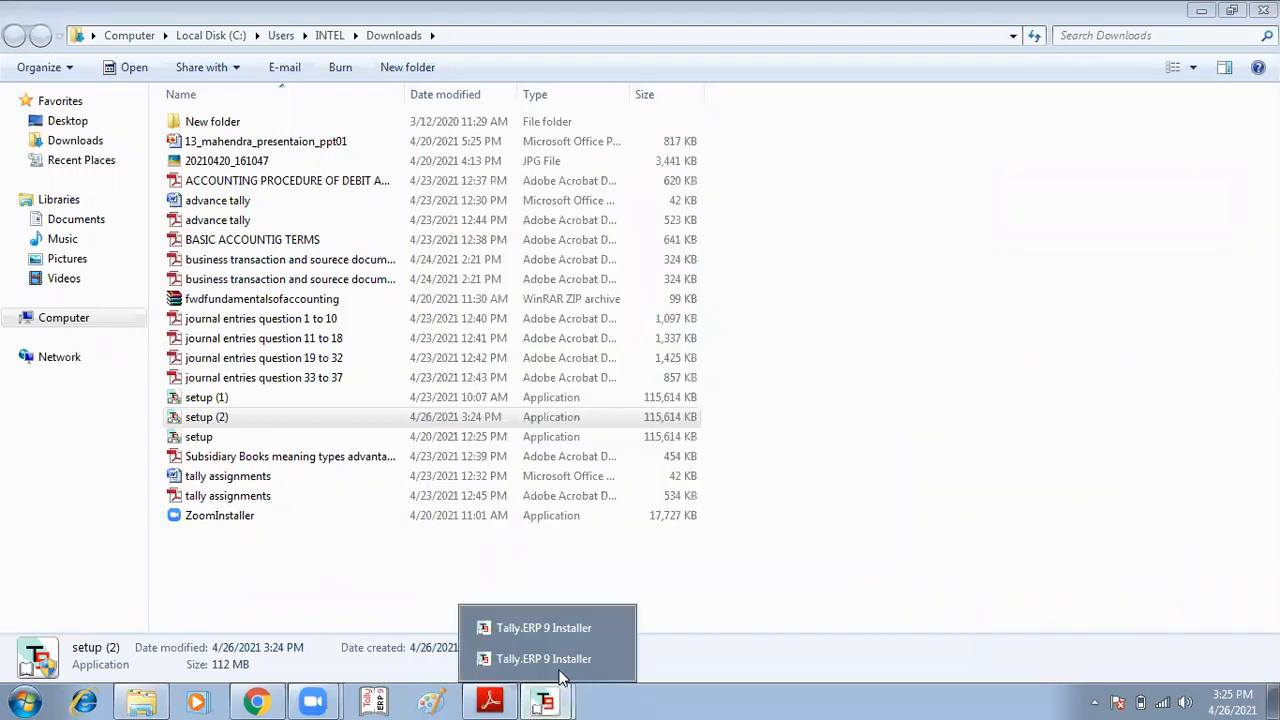
{"action": "left_click", "coordinate": [560, 658]}
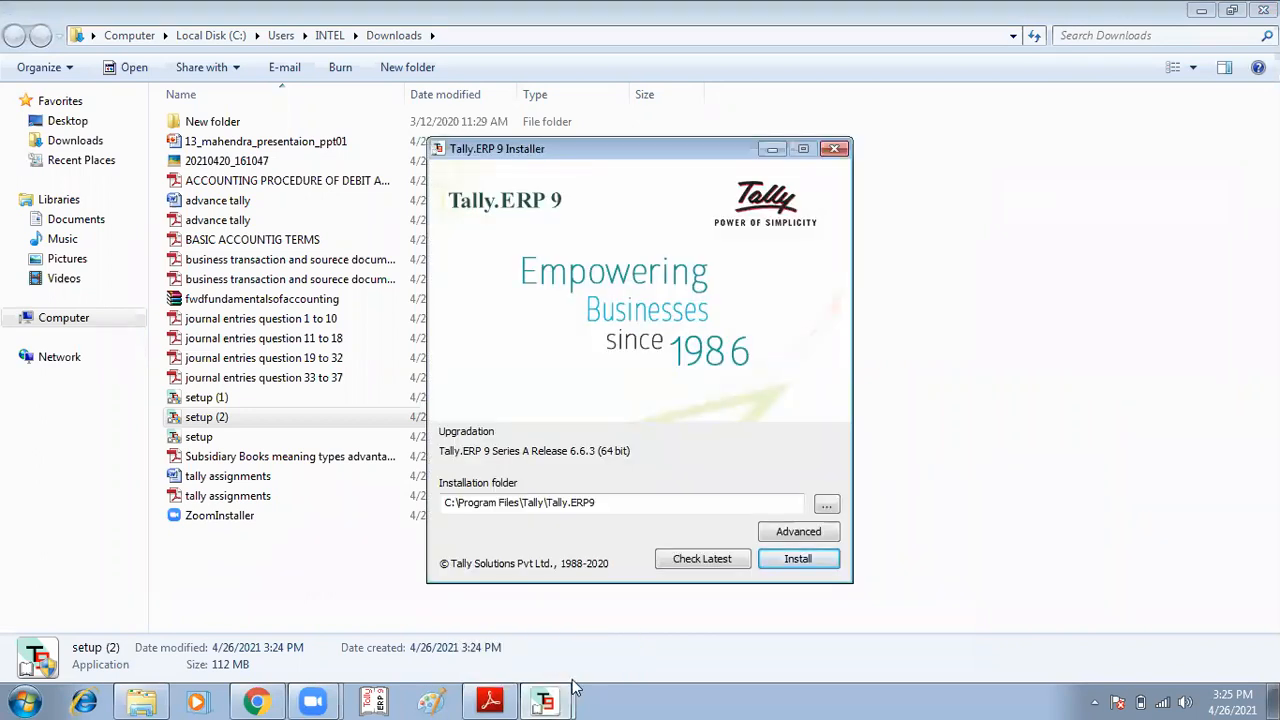
- Cancel the duplicate Tally.ERP 9 Installer and start the installation to C:\Program Files\Tally\Tally.ERP9 from the remaining one
{"action": "mouse_move", "coordinate": [550, 692]}
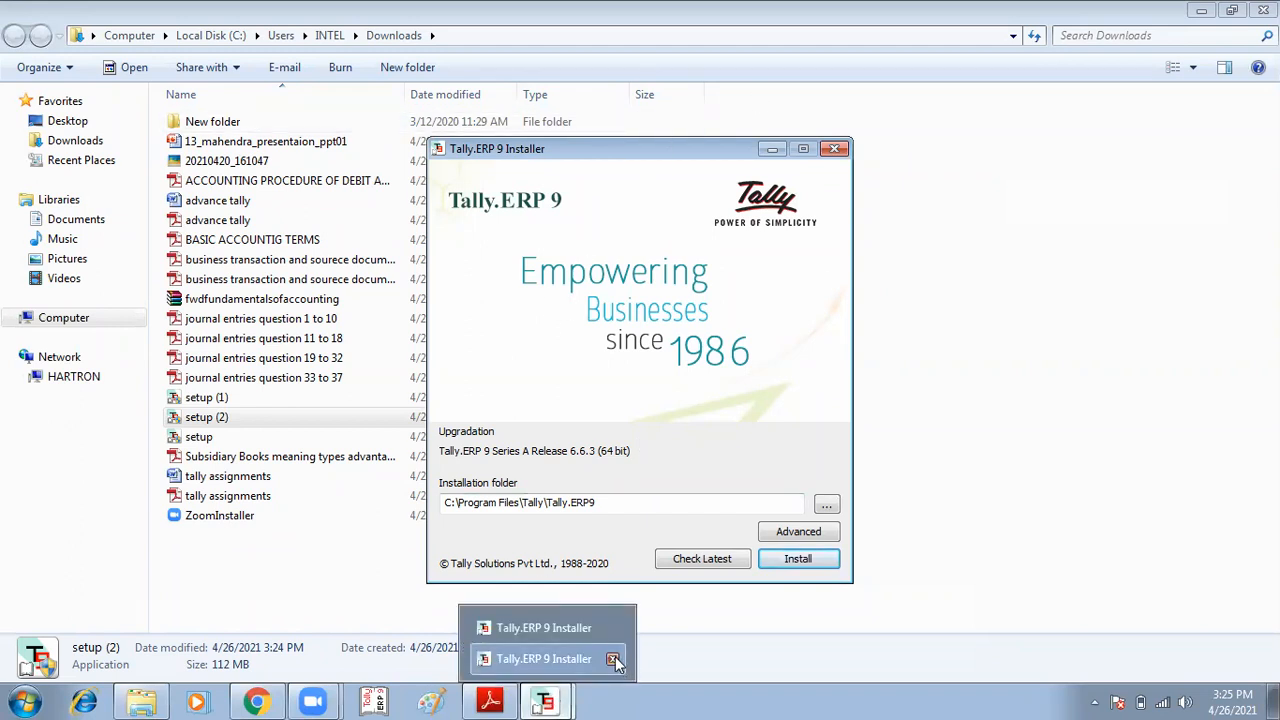
{"action": "left_click", "coordinate": [613, 659]}
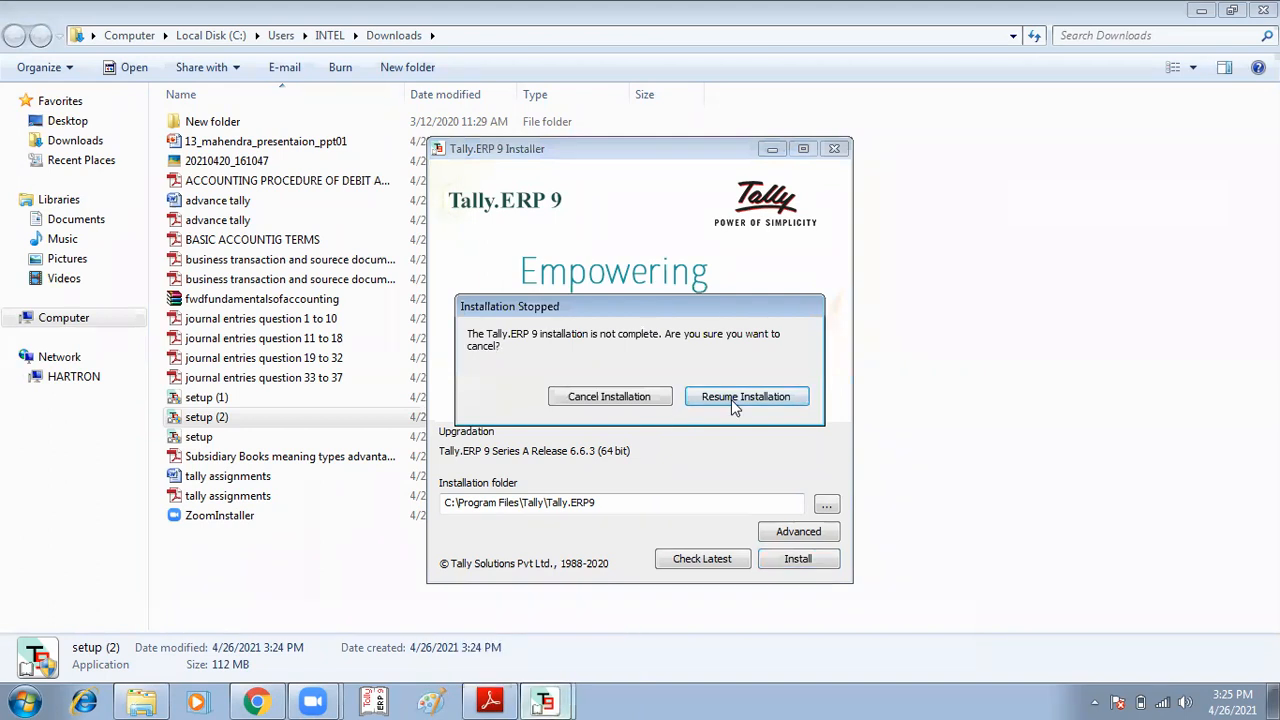
{"action": "left_click", "coordinate": [637, 398]}
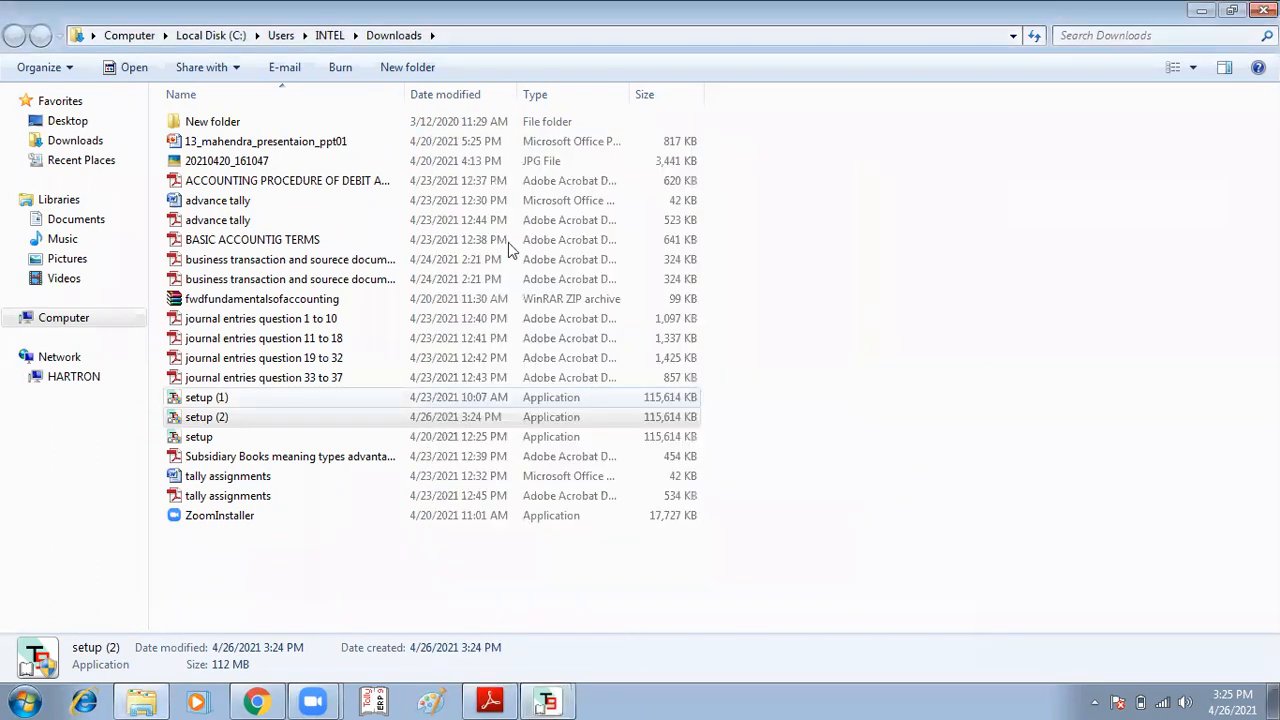
{"action": "left_click", "coordinate": [549, 700]}
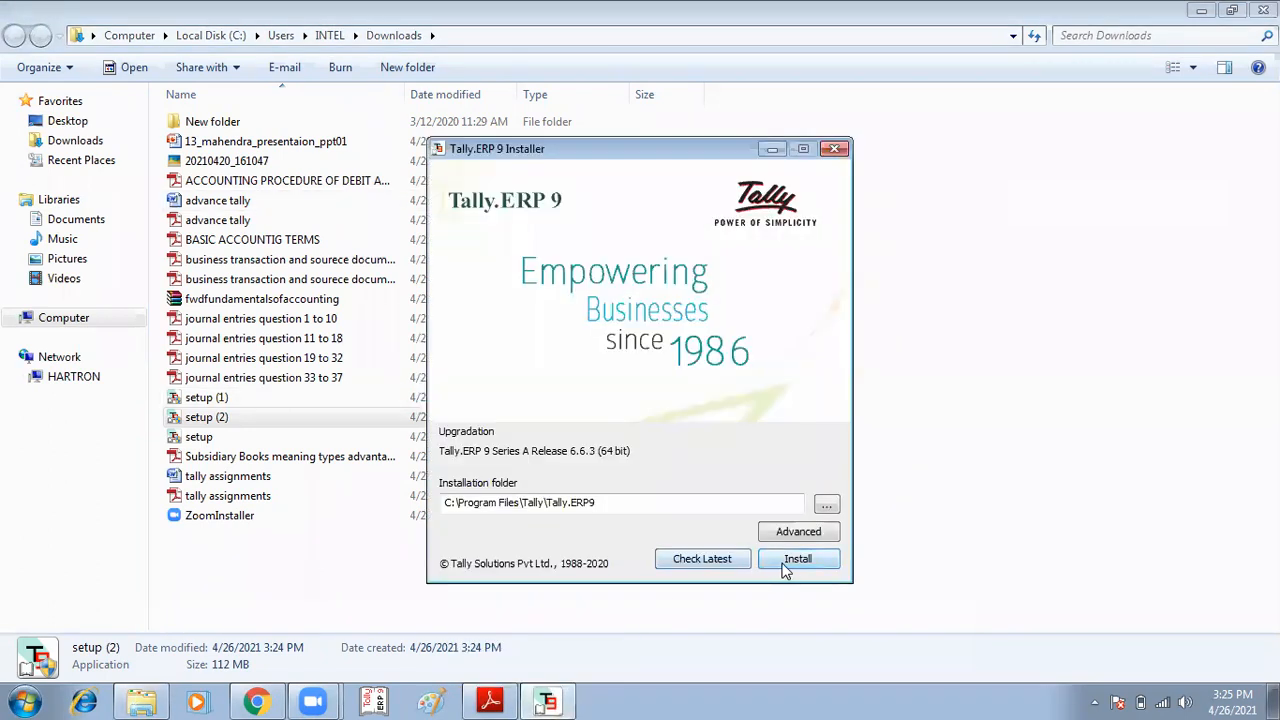
{"action": "left_click", "coordinate": [791, 560]}
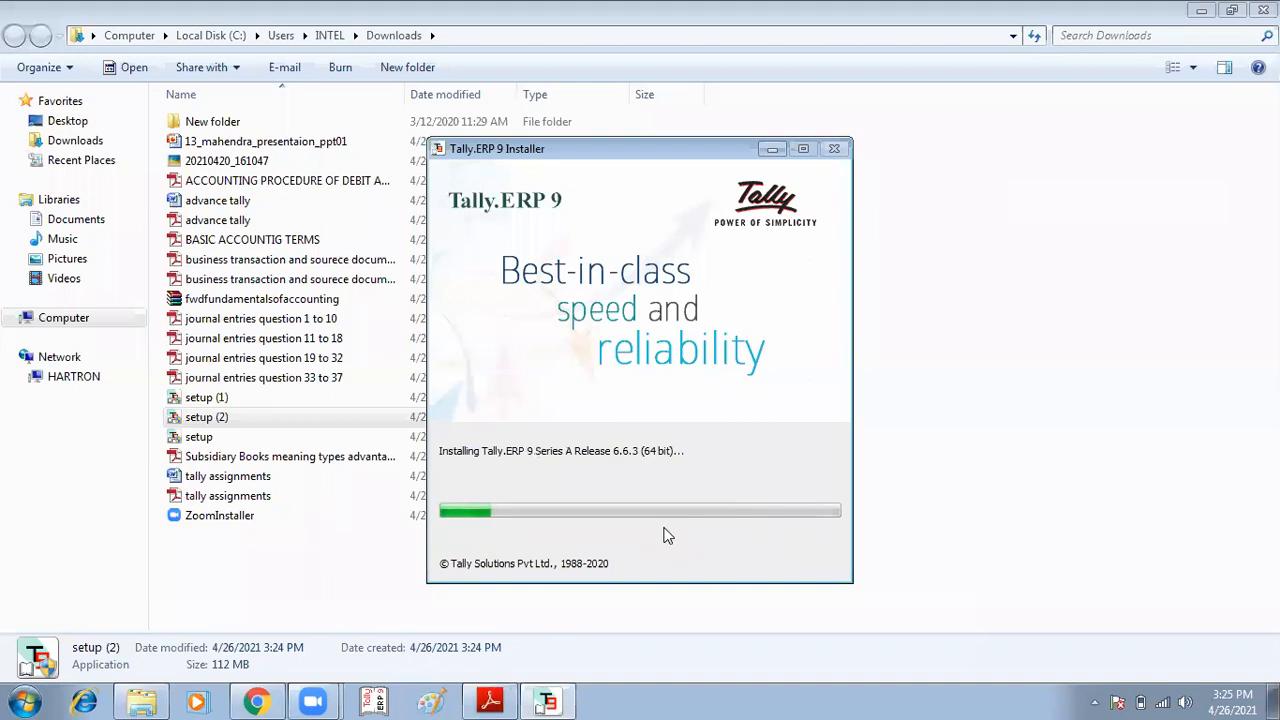
- Switch to tally assignments.pdf in Adobe Reader while the installation runs
{"action": "mouse_move", "coordinate": [490, 697]}
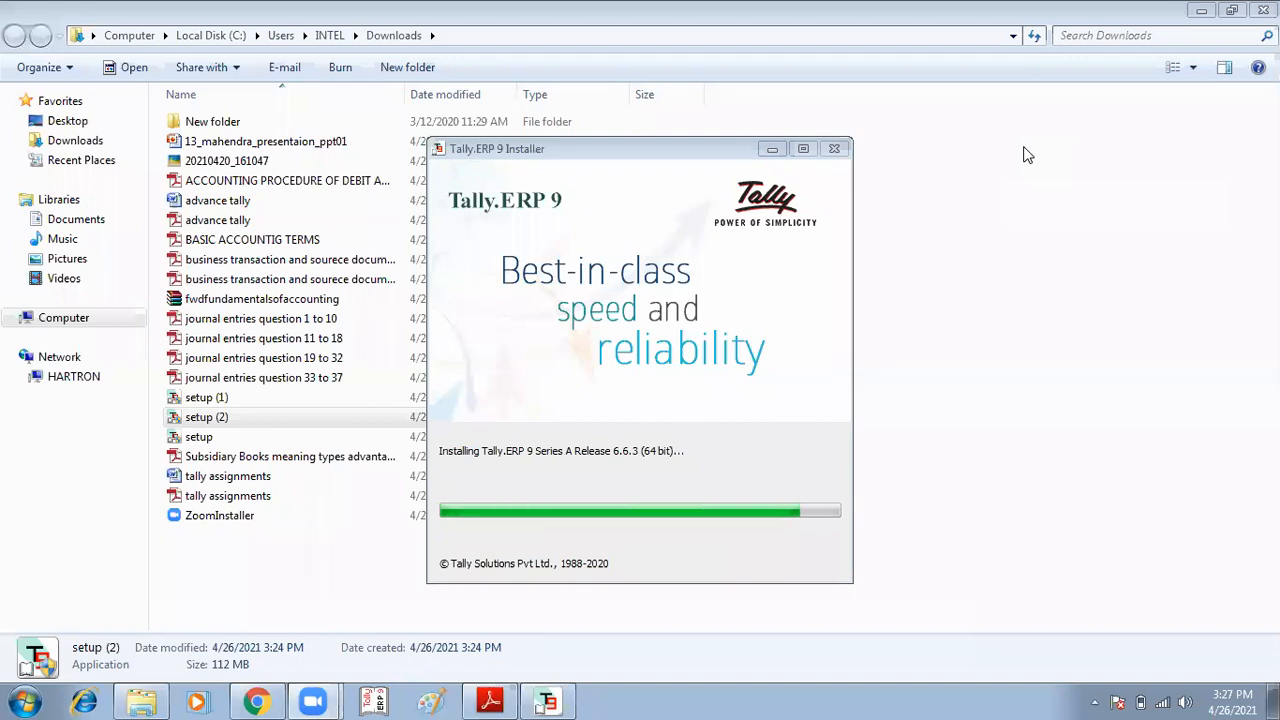
{"action": "left_click", "coordinate": [495, 700]}
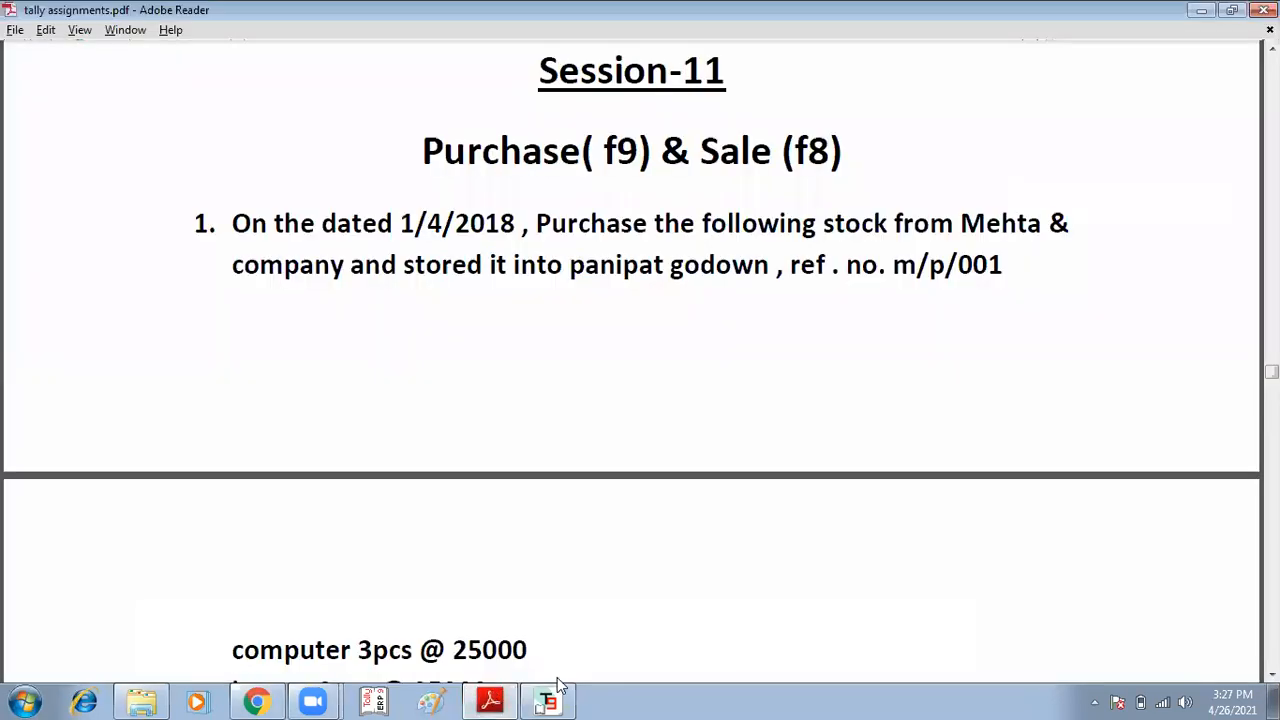